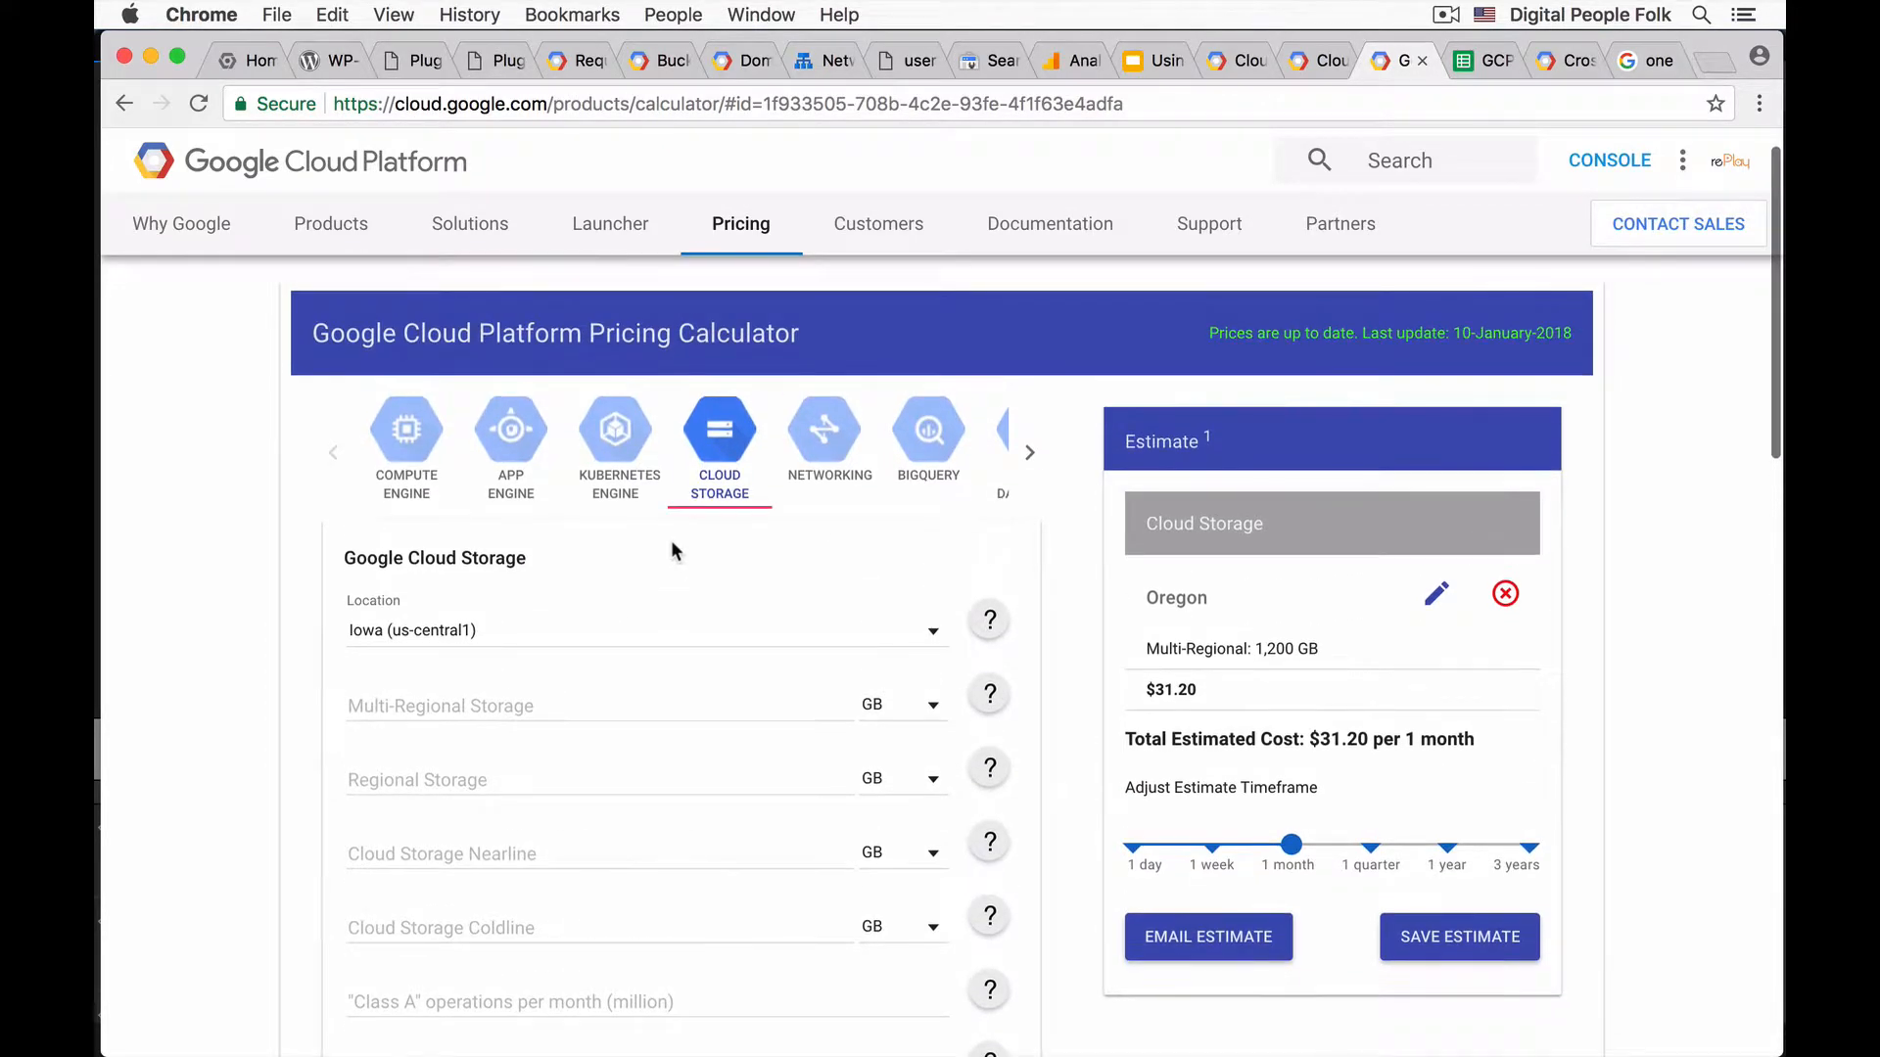
# - Set the Google Cloud Storage location to Oregon (us-west1) and the multi-regional storage amount to 150 GB
pyautogui.scroll(-1, 672, 544)
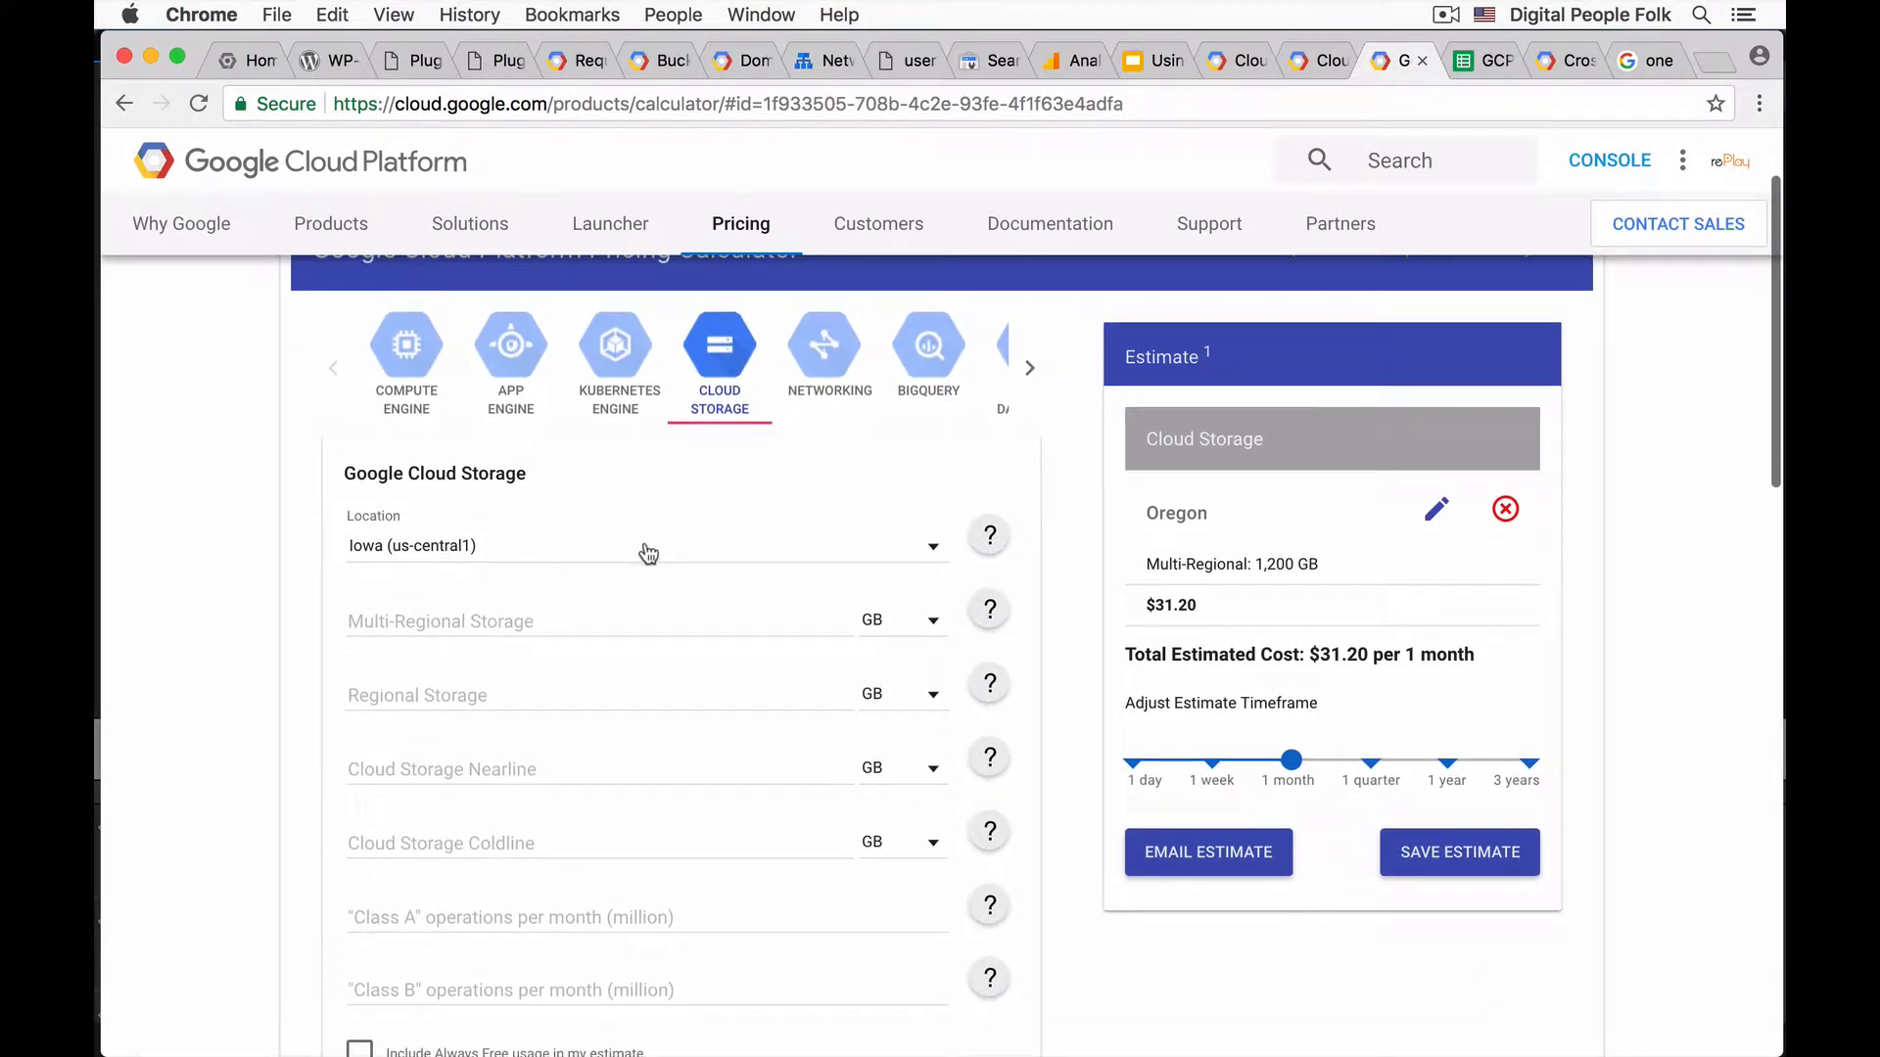
pyautogui.click(647, 554)
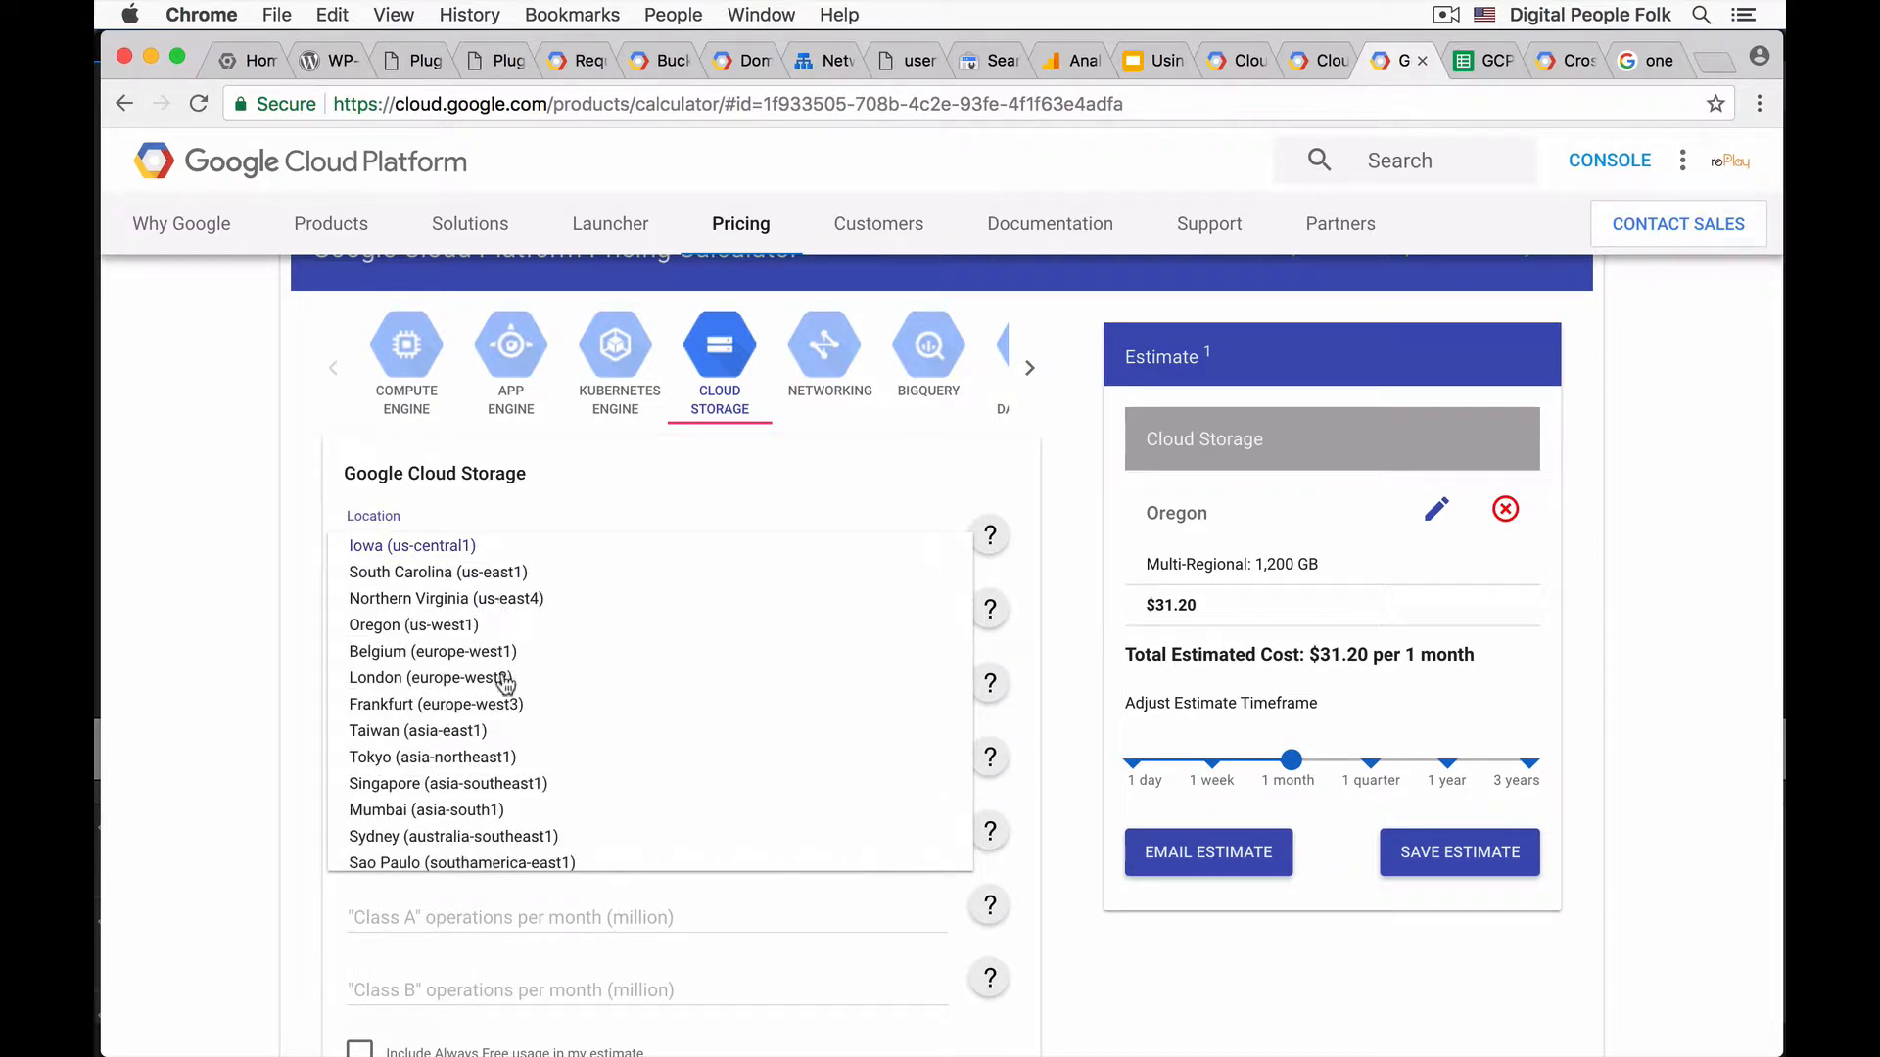
pyautogui.click(456, 627)
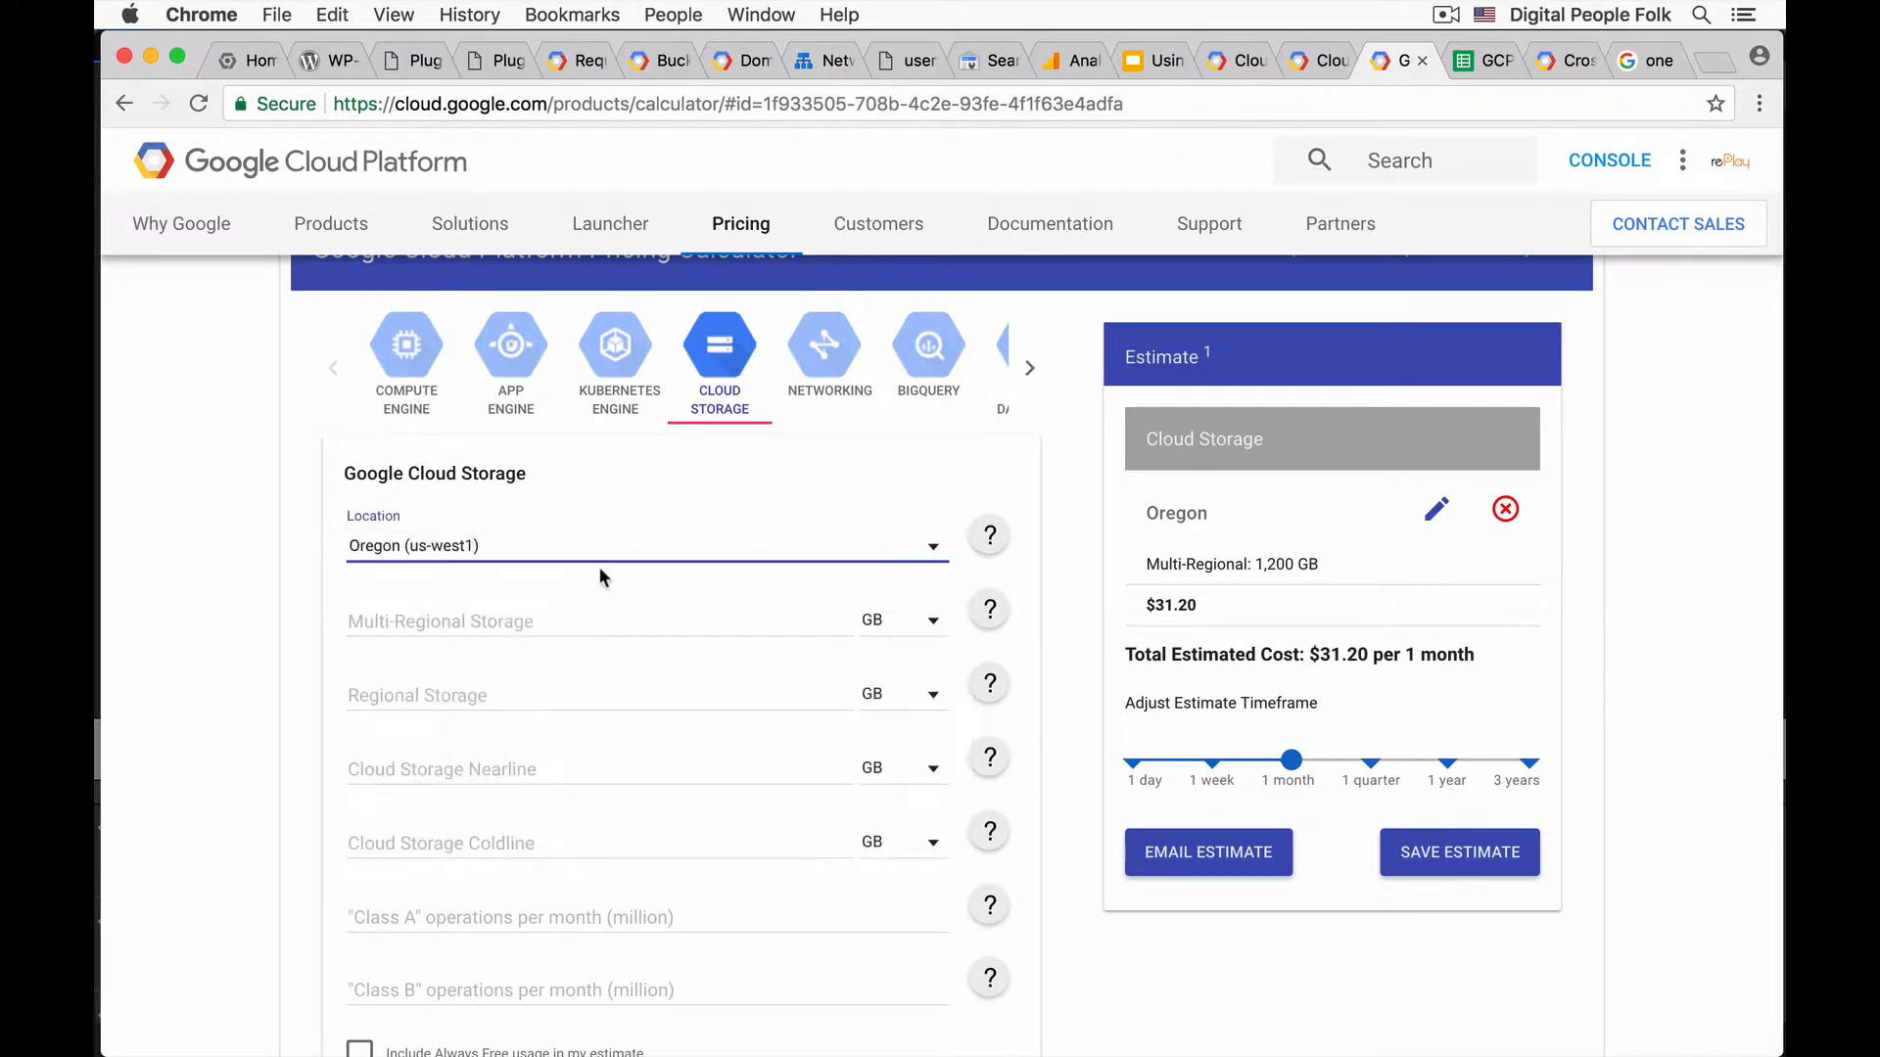
pyautogui.click(582, 621)
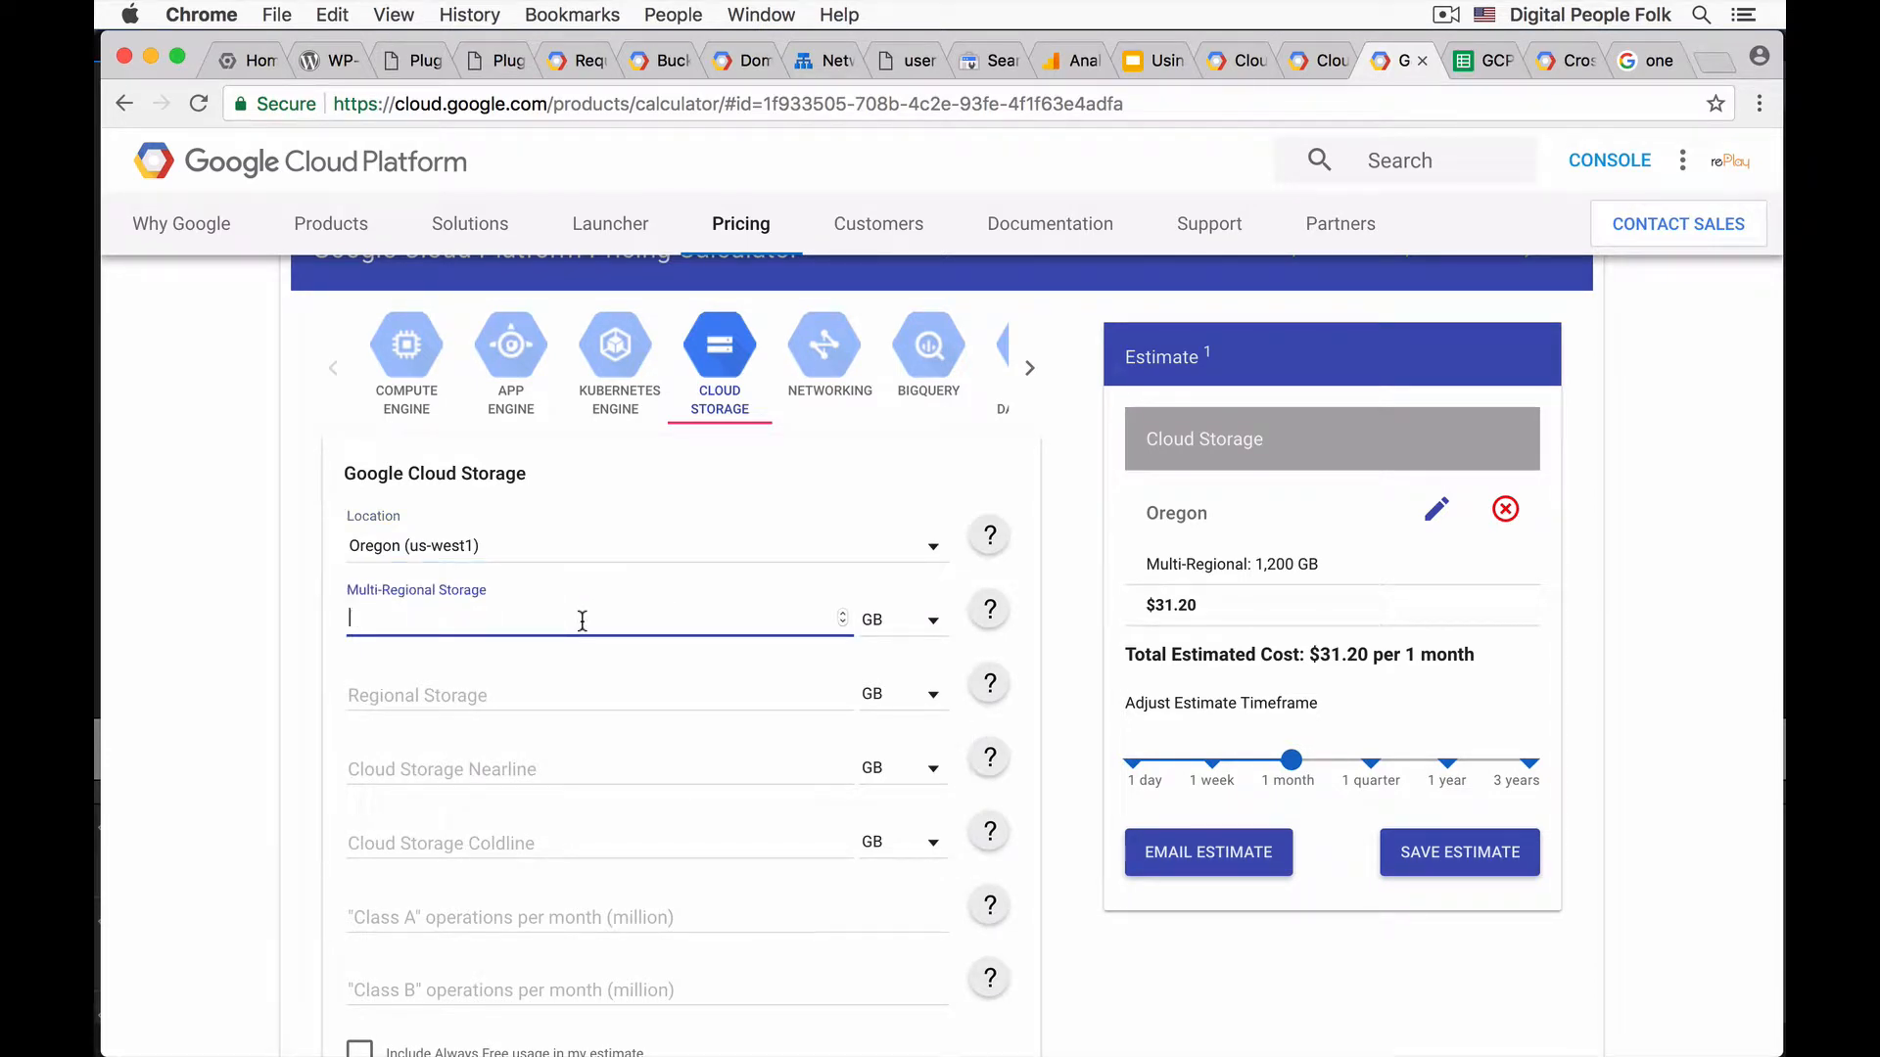
pyautogui.write('150')
# - Remove the existing 1,200 GB Oregon item from the estimate and add the 150 GB storage configuration instead
pyautogui.click(1506, 510)
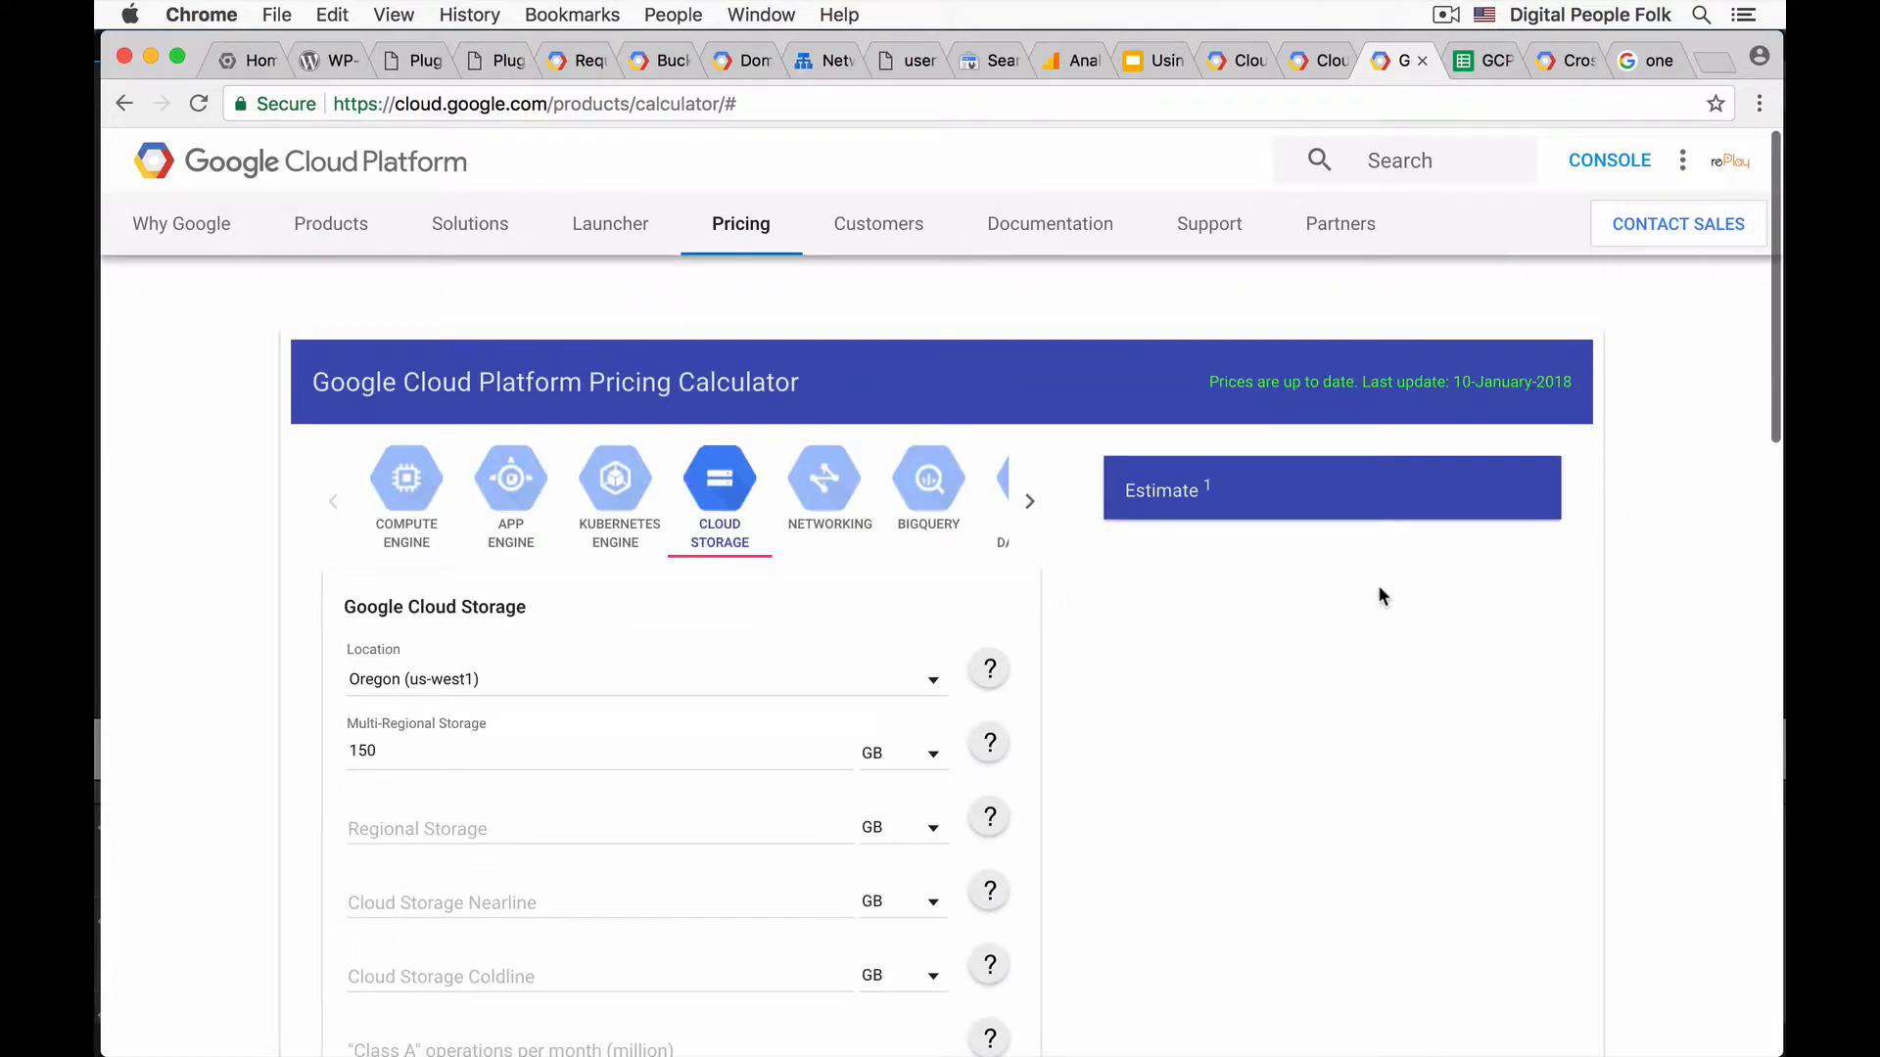
pyautogui.scroll(-4, 1223, 654)
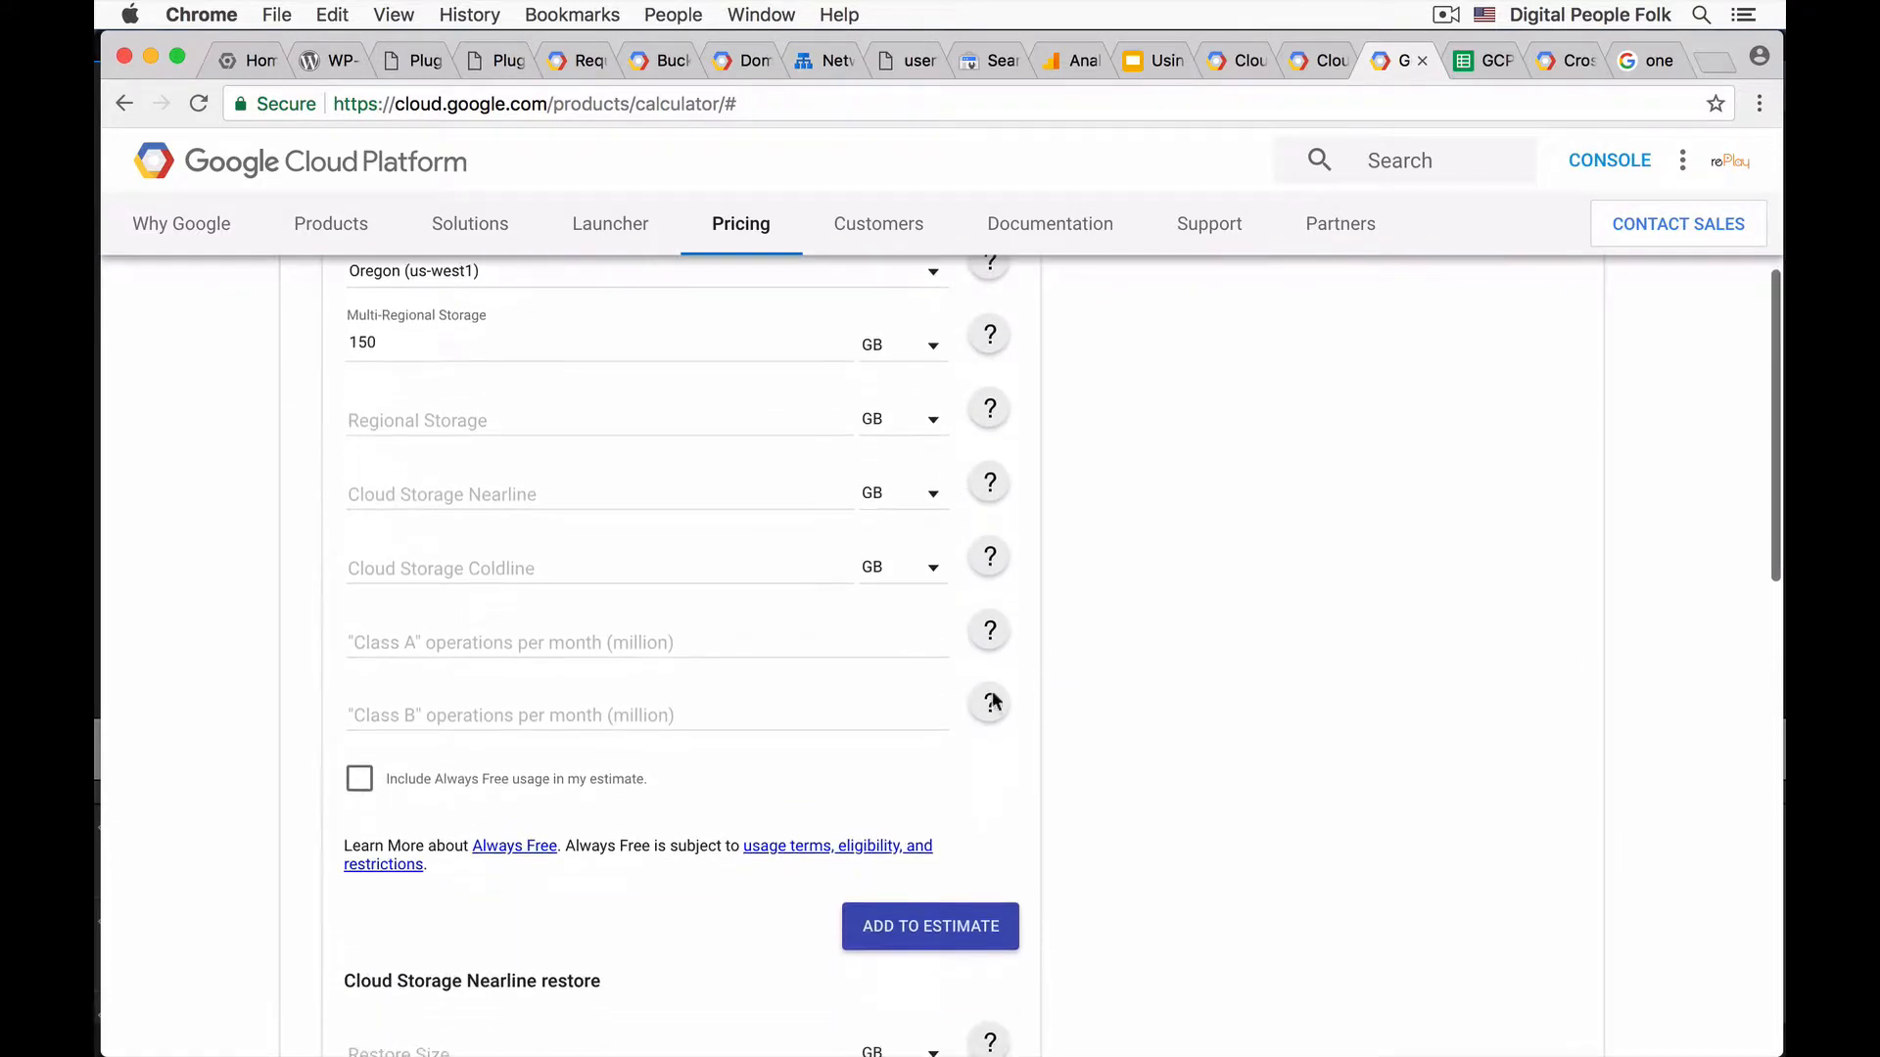
pyautogui.scroll(1, 979, 744)
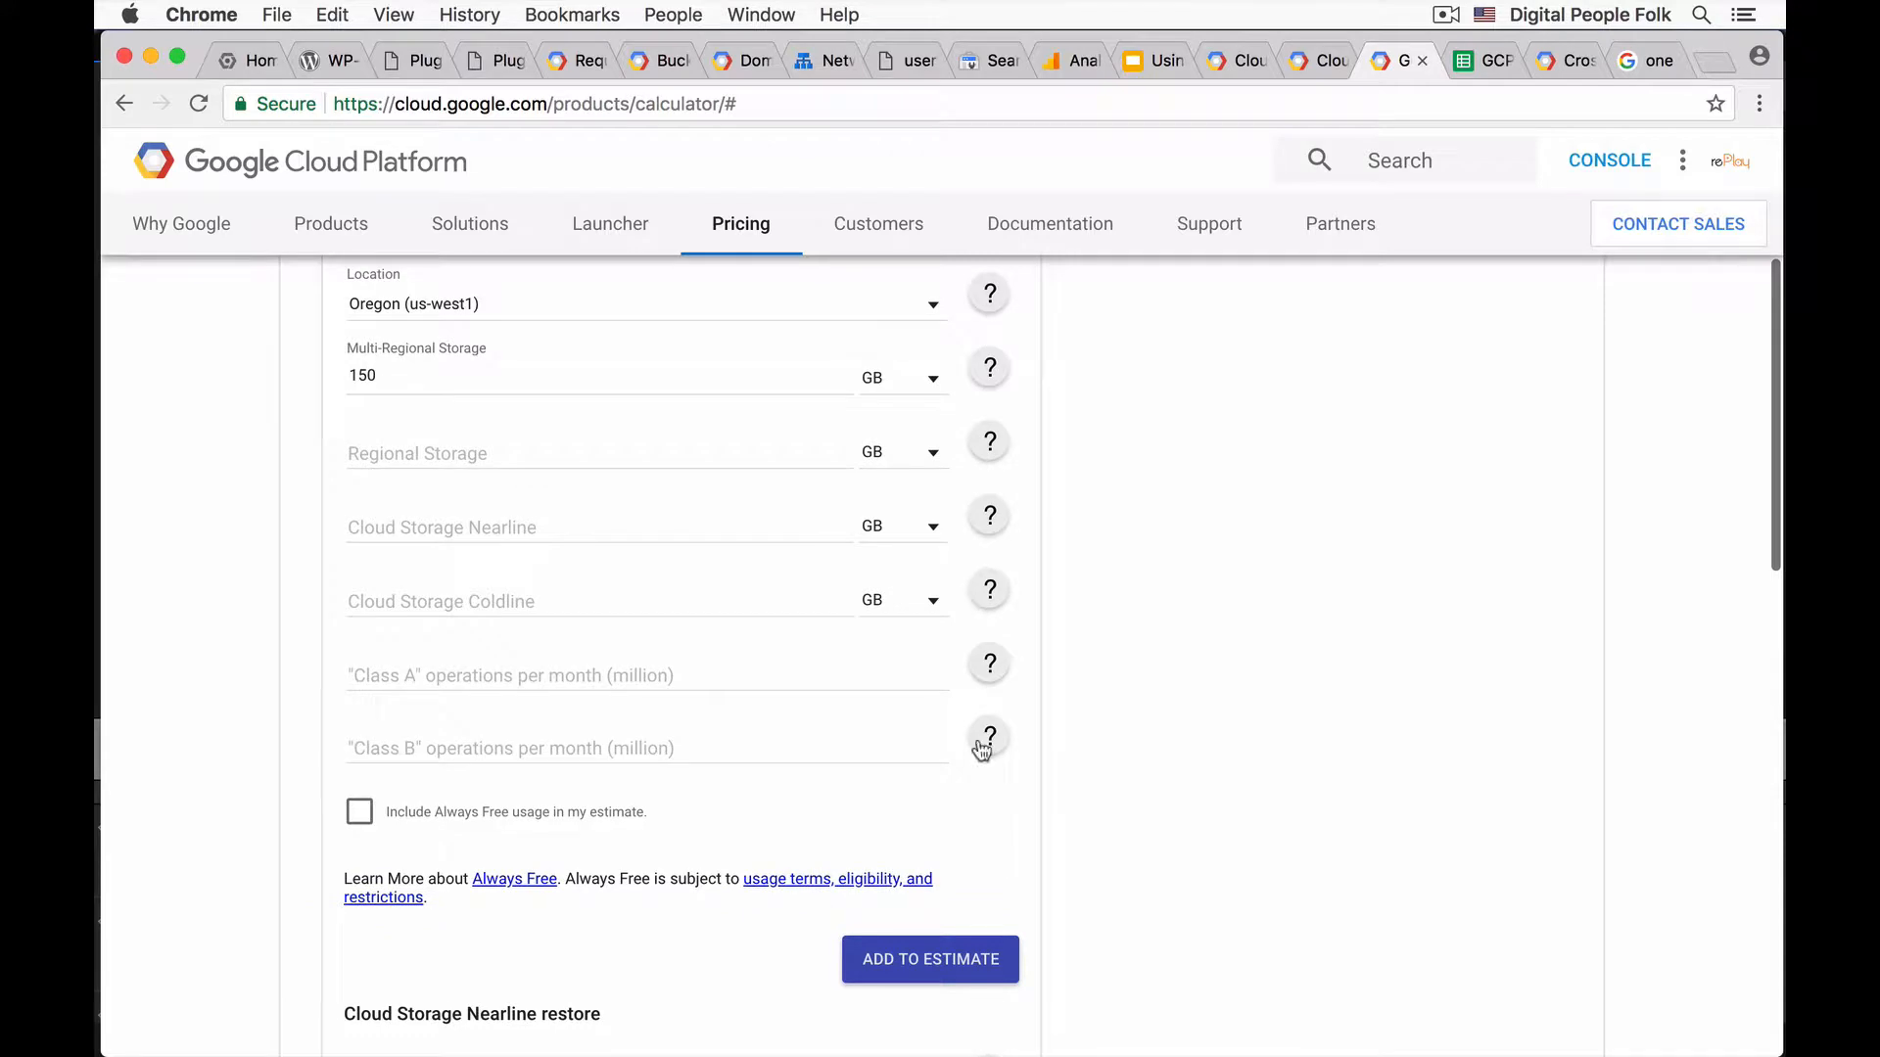
pyautogui.click(968, 958)
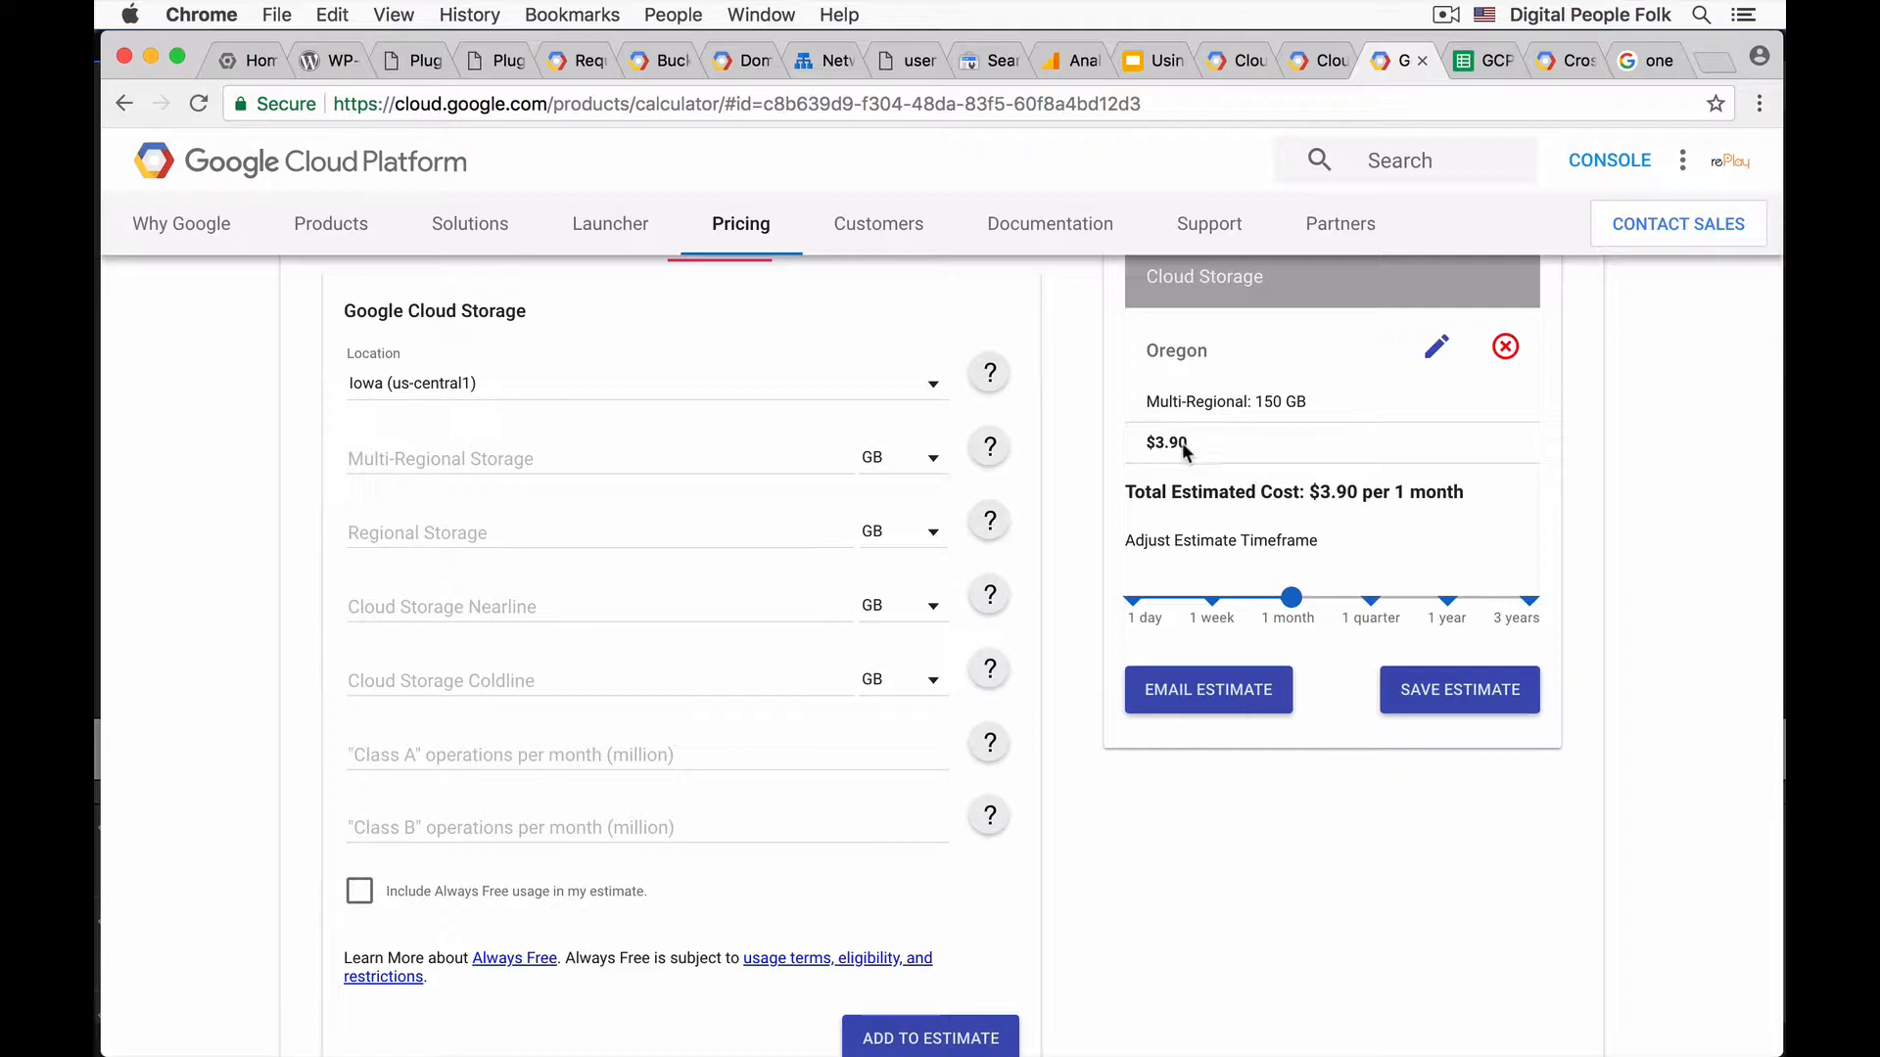
# - Switch to the Google Slides deck and copy the 1,200 figure for 500 users posting 2 videos per week
pyautogui.click(1149, 61)
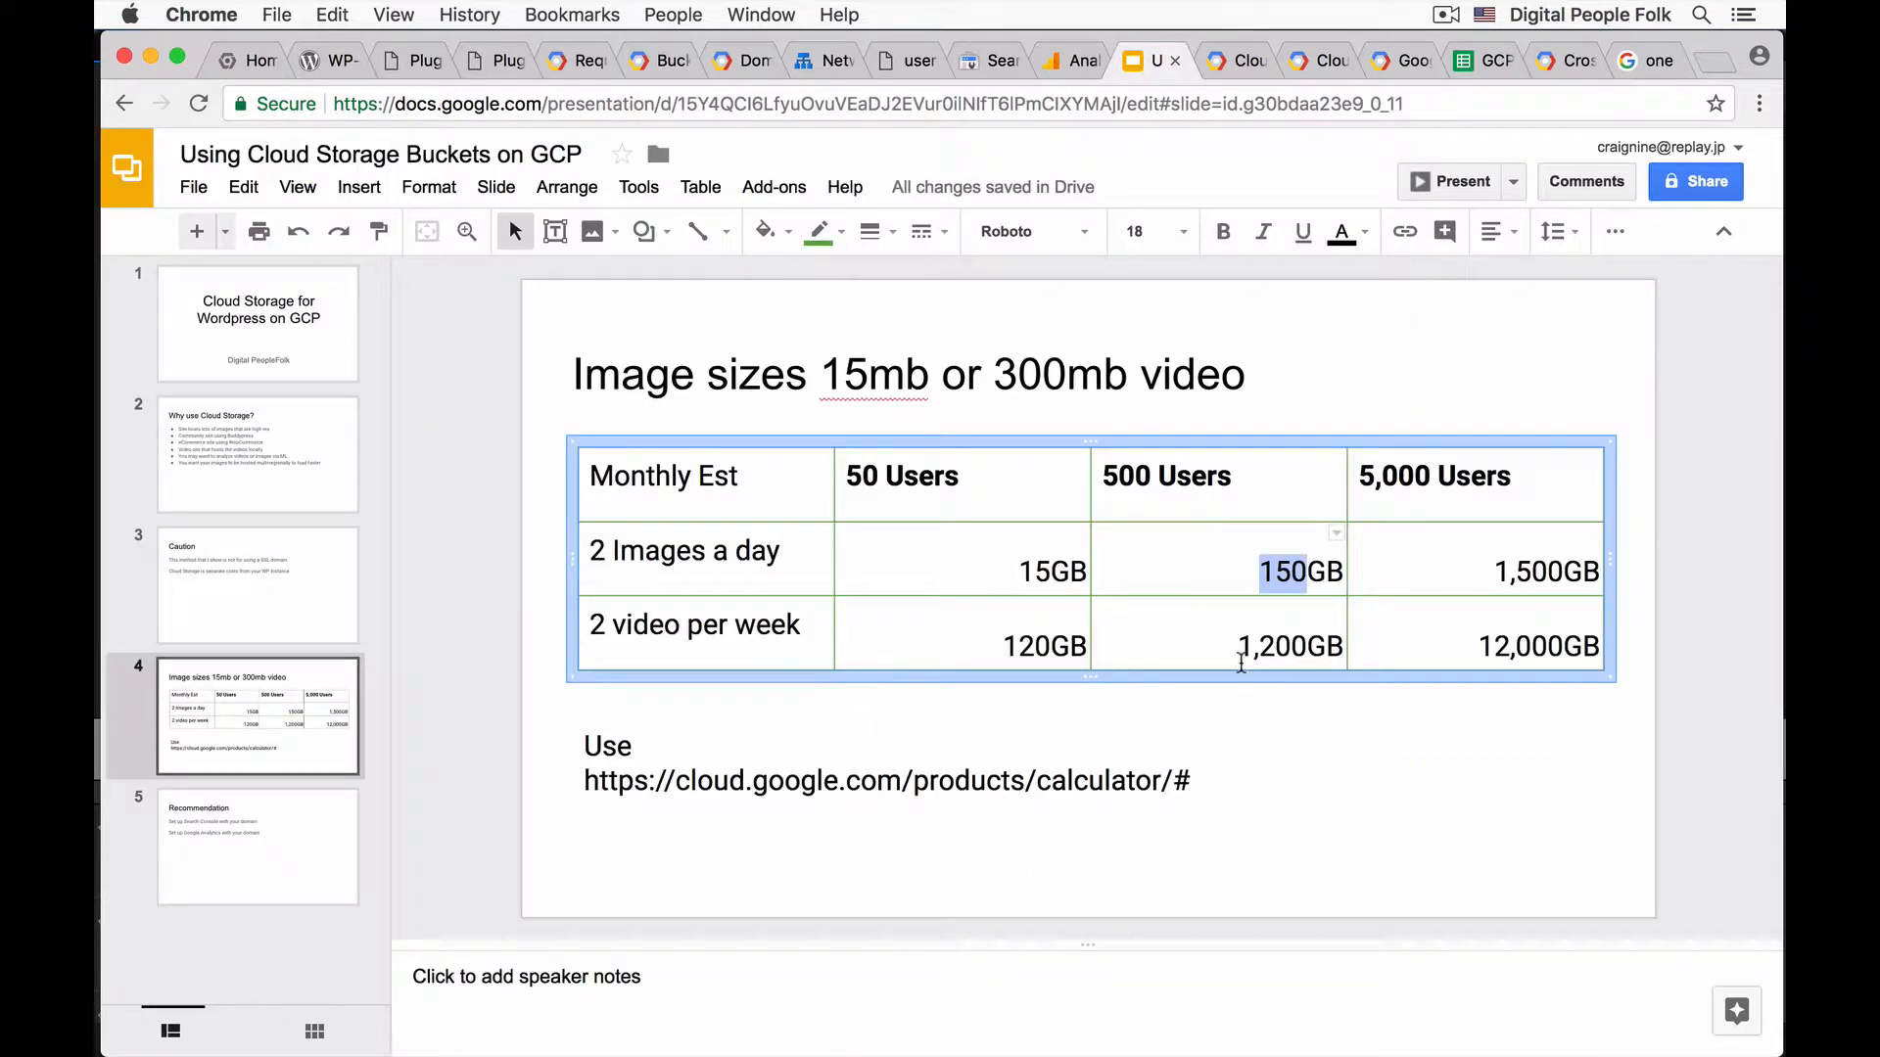
pyautogui.click(1302, 646)
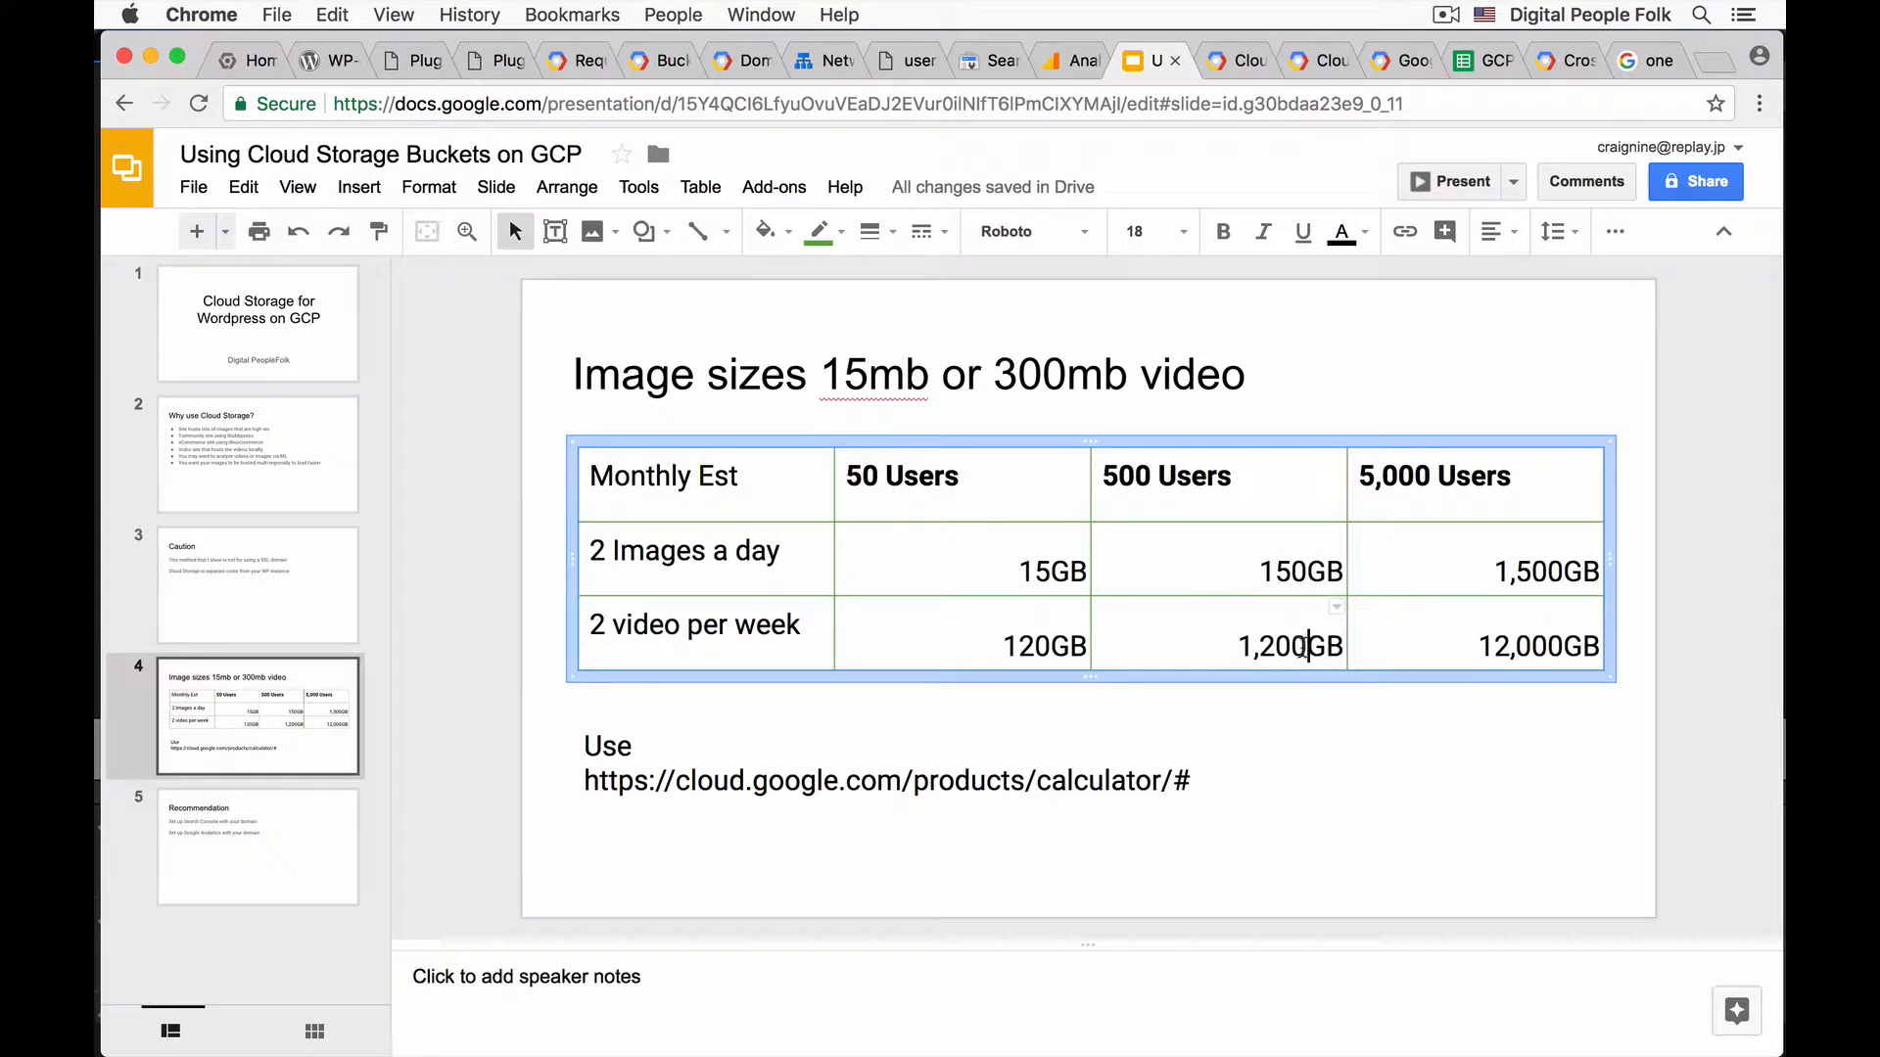
pyautogui.moveTo(1308, 646); pyautogui.dragTo(1242, 650)
pyautogui.press('super+c')
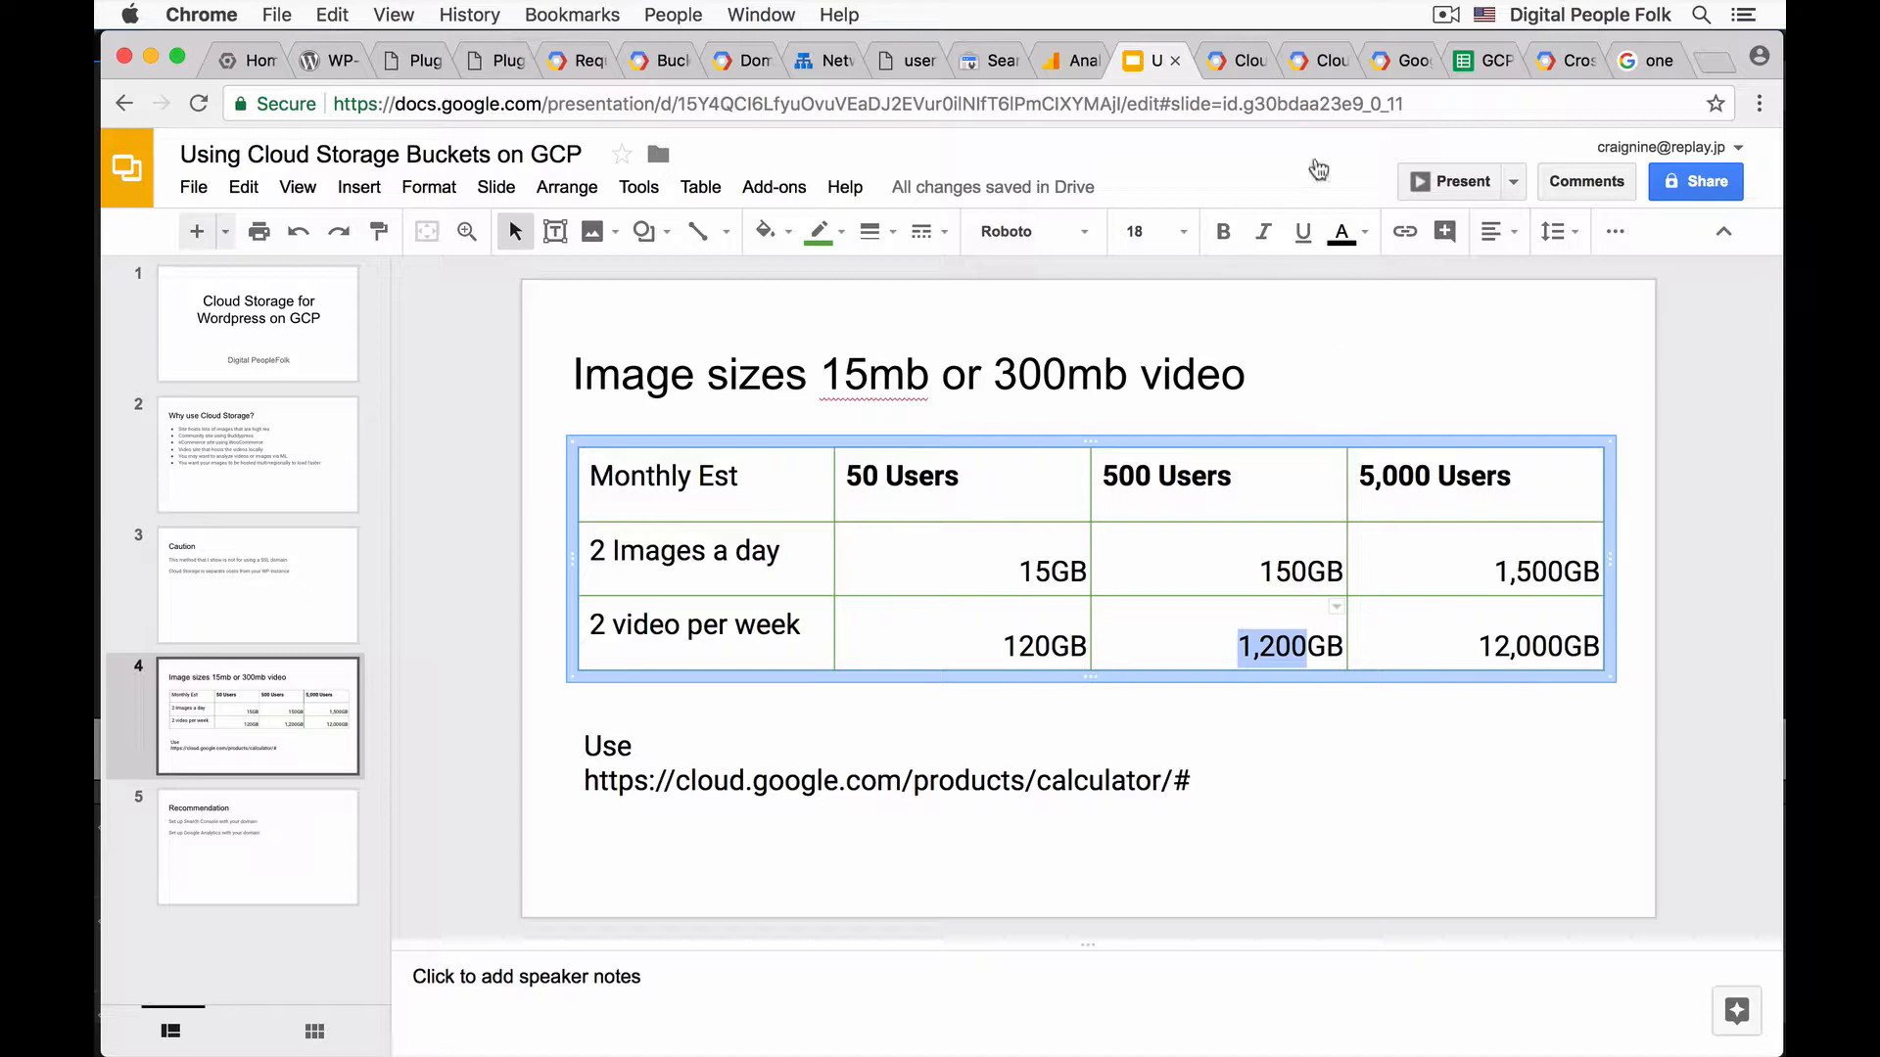
# - Return to the Google Cloud pricing calculator and delete the 150 GB Oregon item from the estimate
pyautogui.click(1398, 61)
pyautogui.scroll(1, 1192, 519)
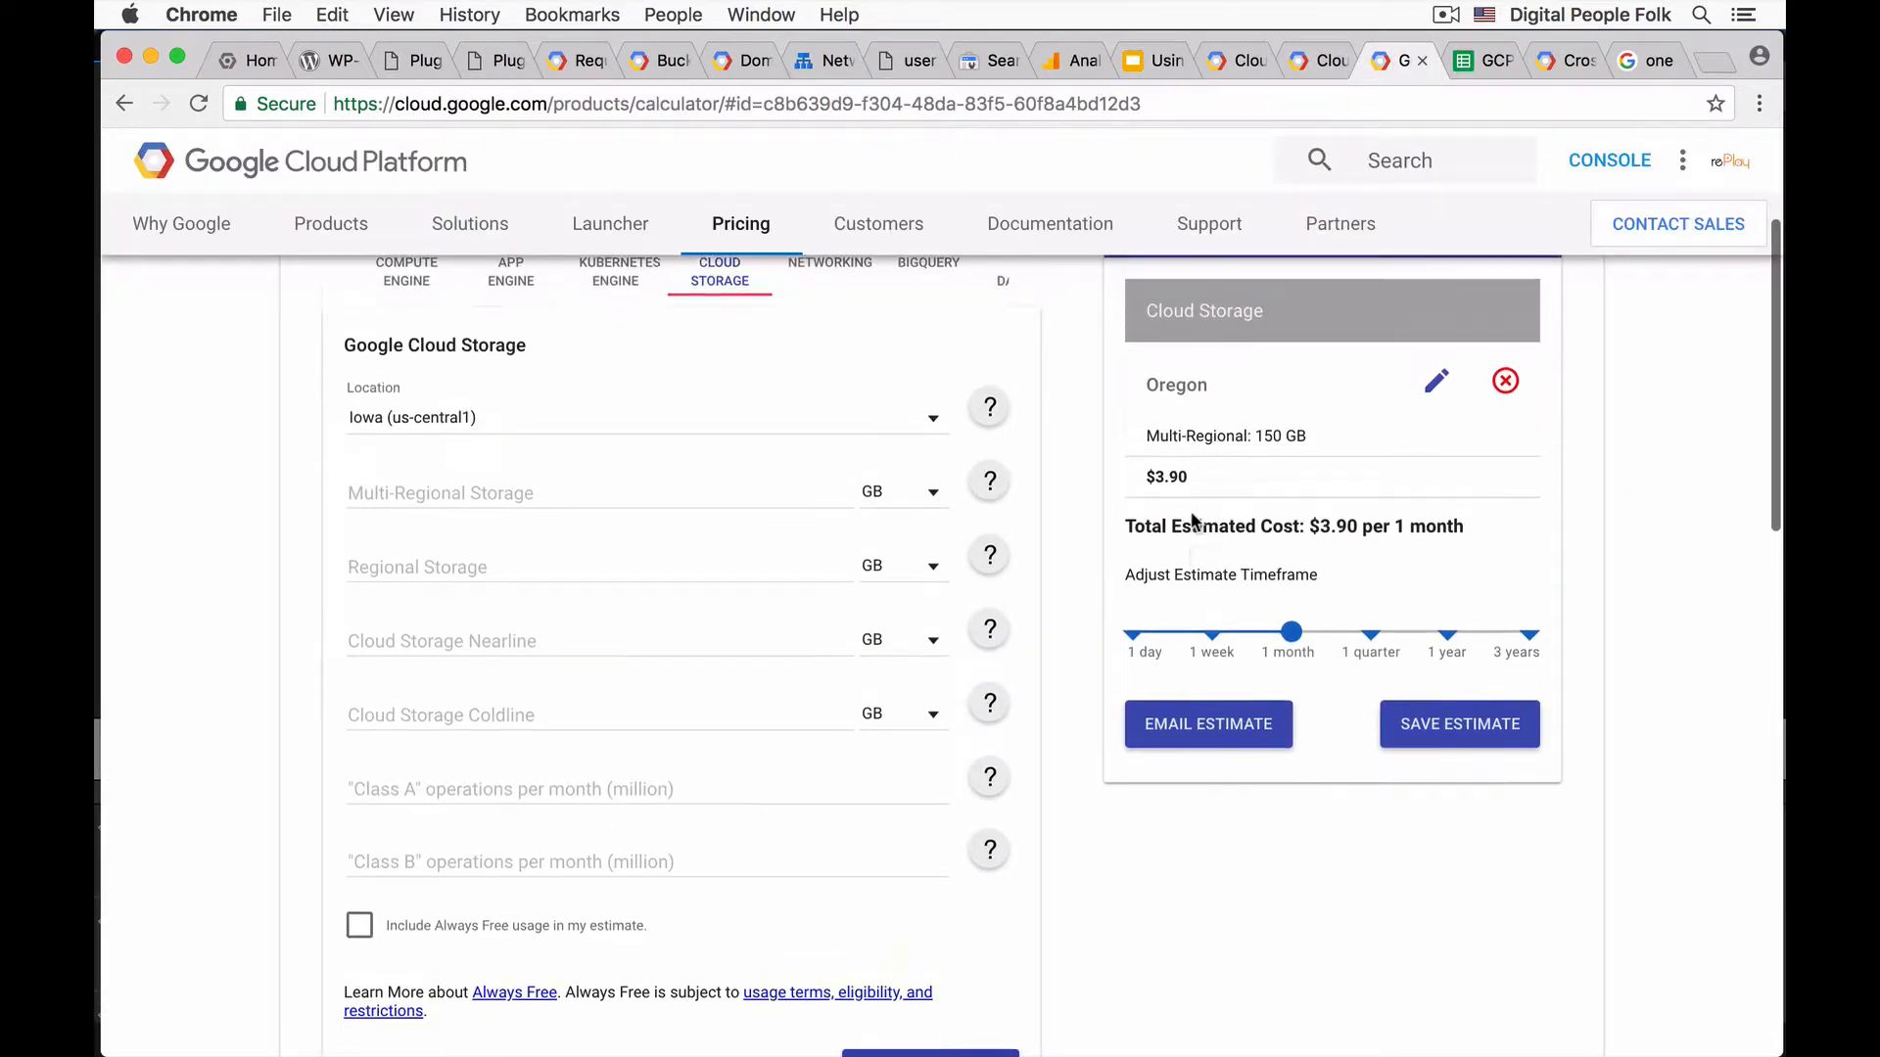
pyautogui.click(1505, 368)
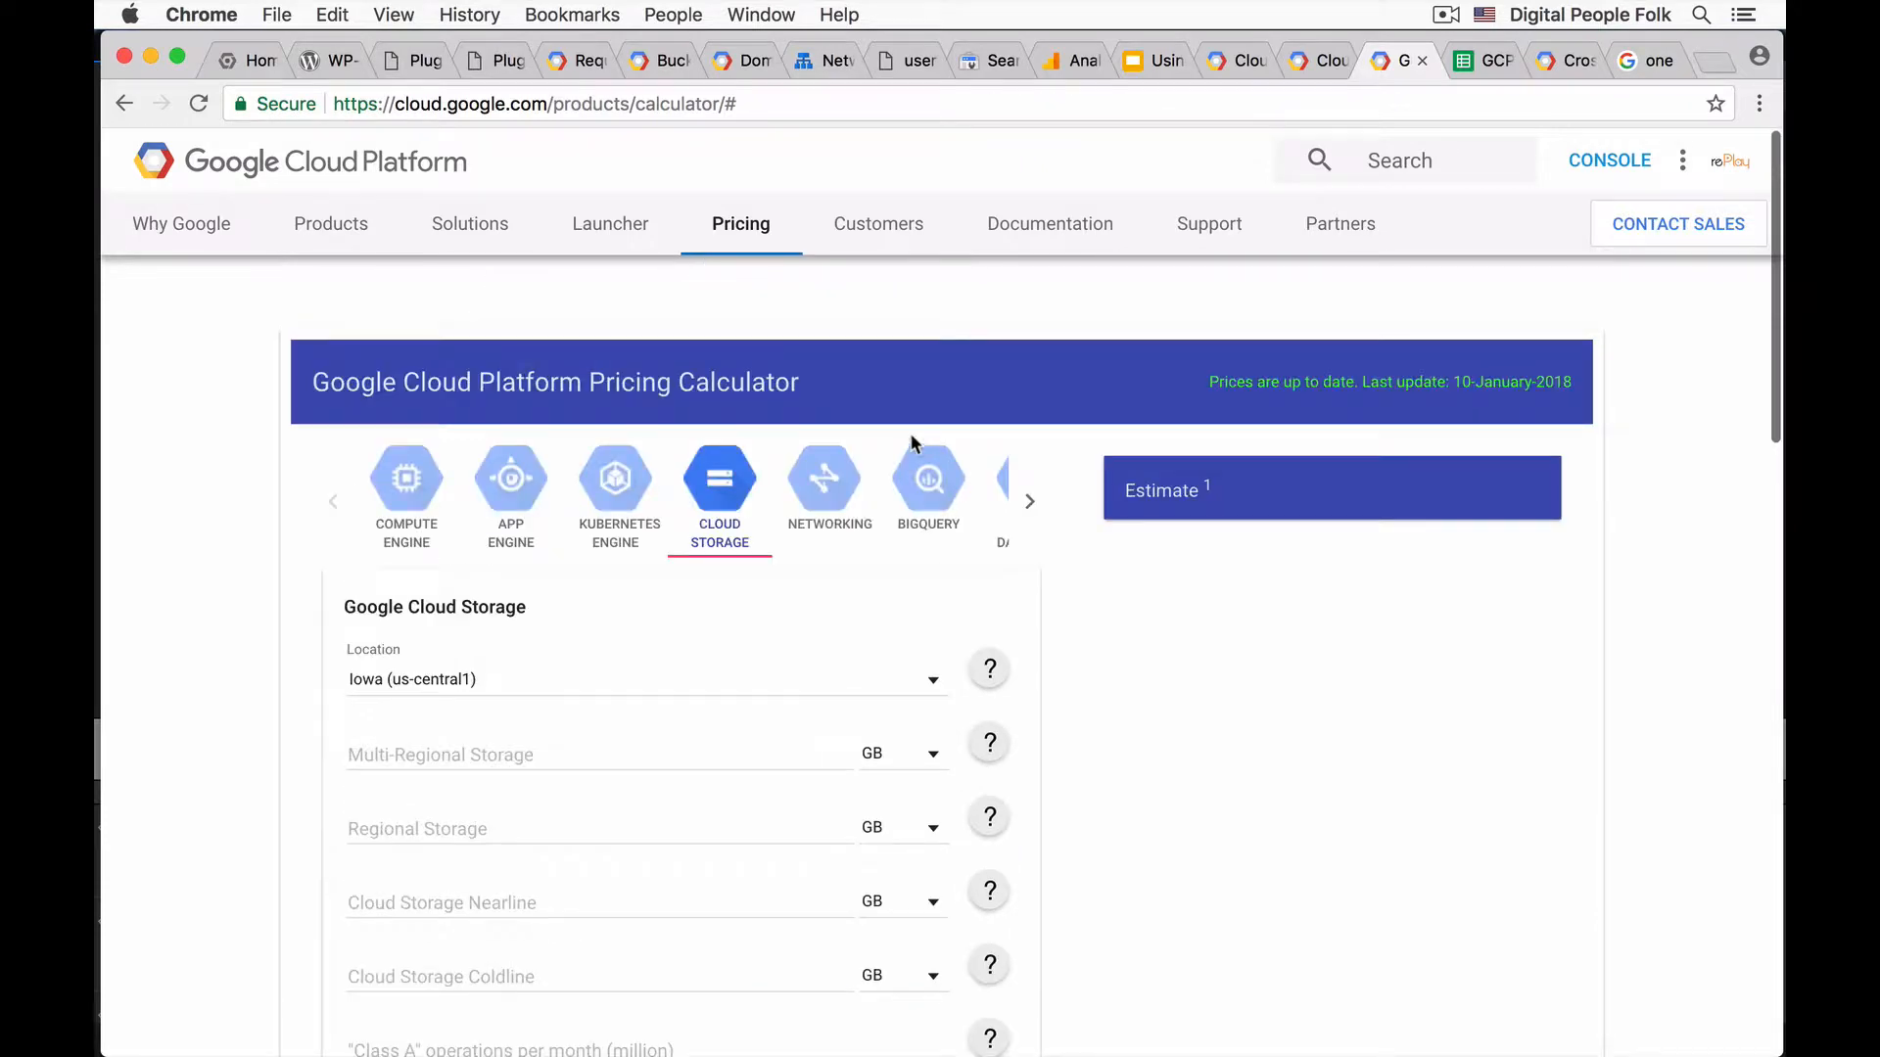
# - Add 1200 GB of multi-regional Cloud Storage in Oregon (us-west1) to the estimate
pyautogui.click(826, 689)
pyautogui.click(802, 697)
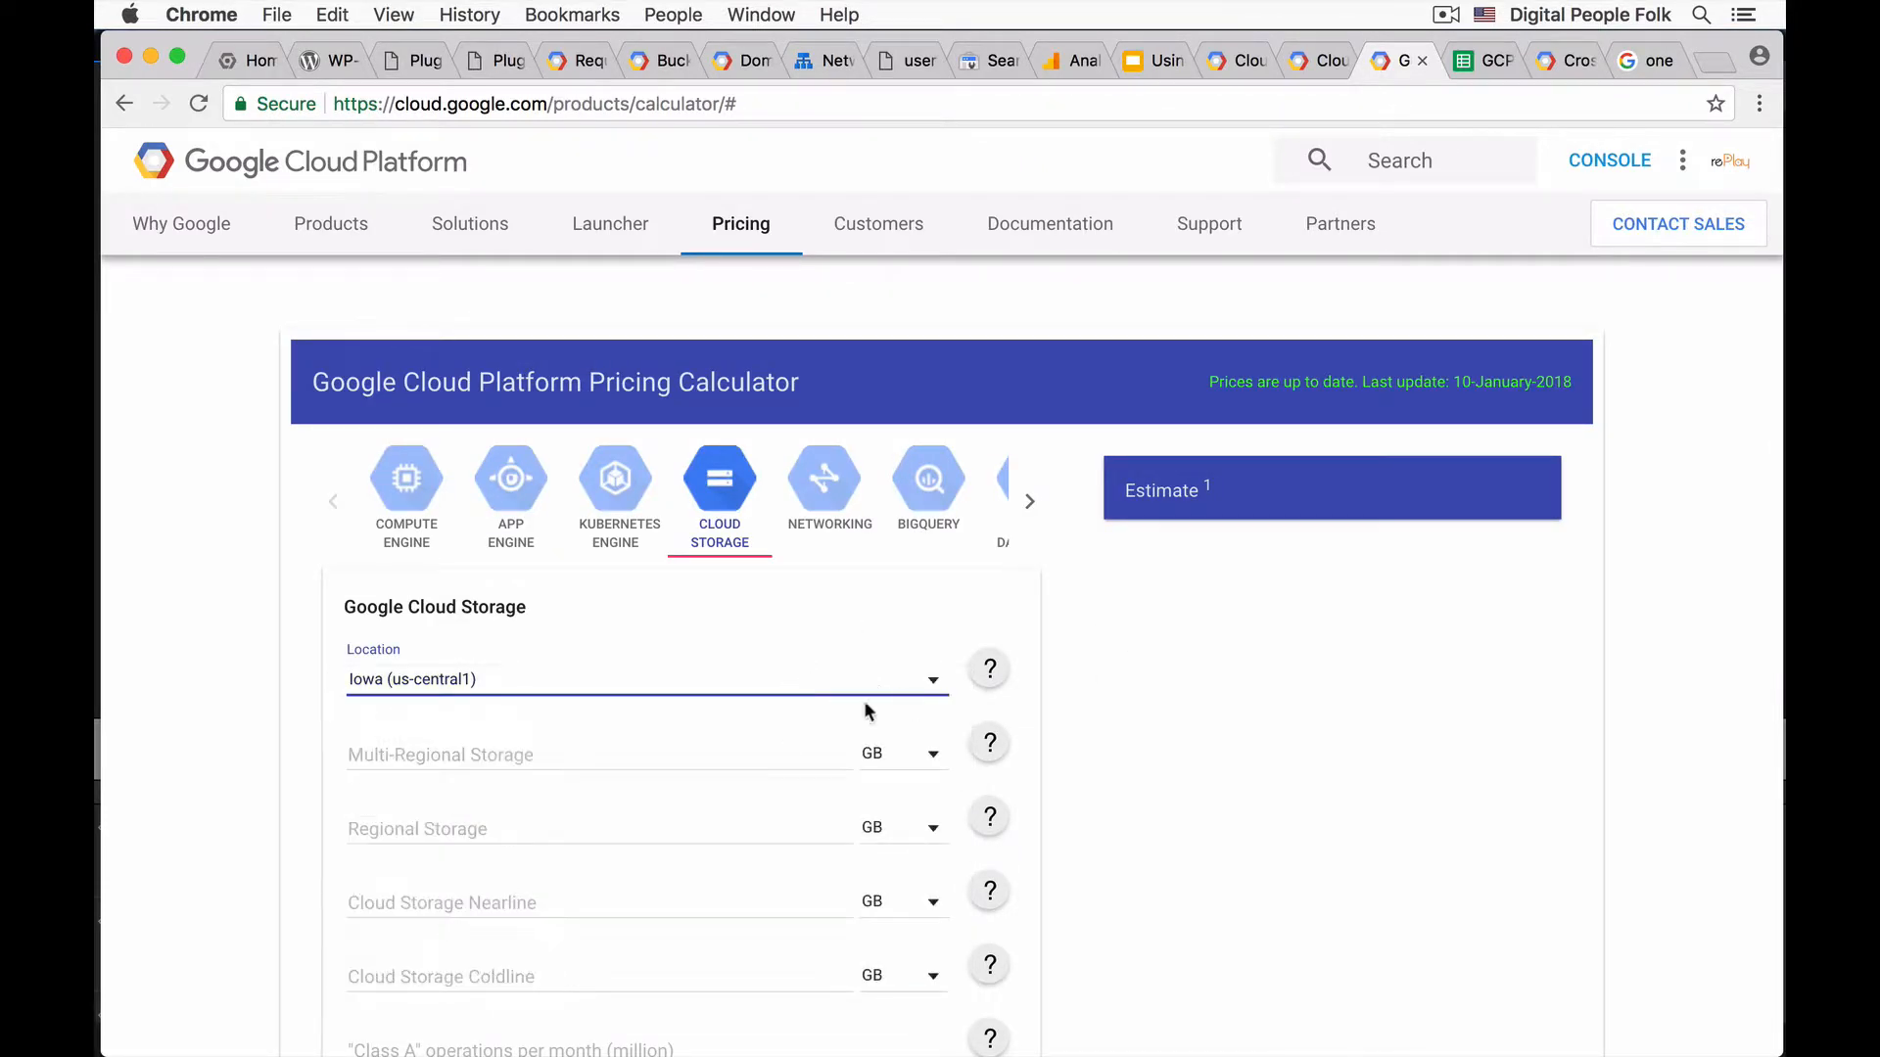
pyautogui.click(613, 686)
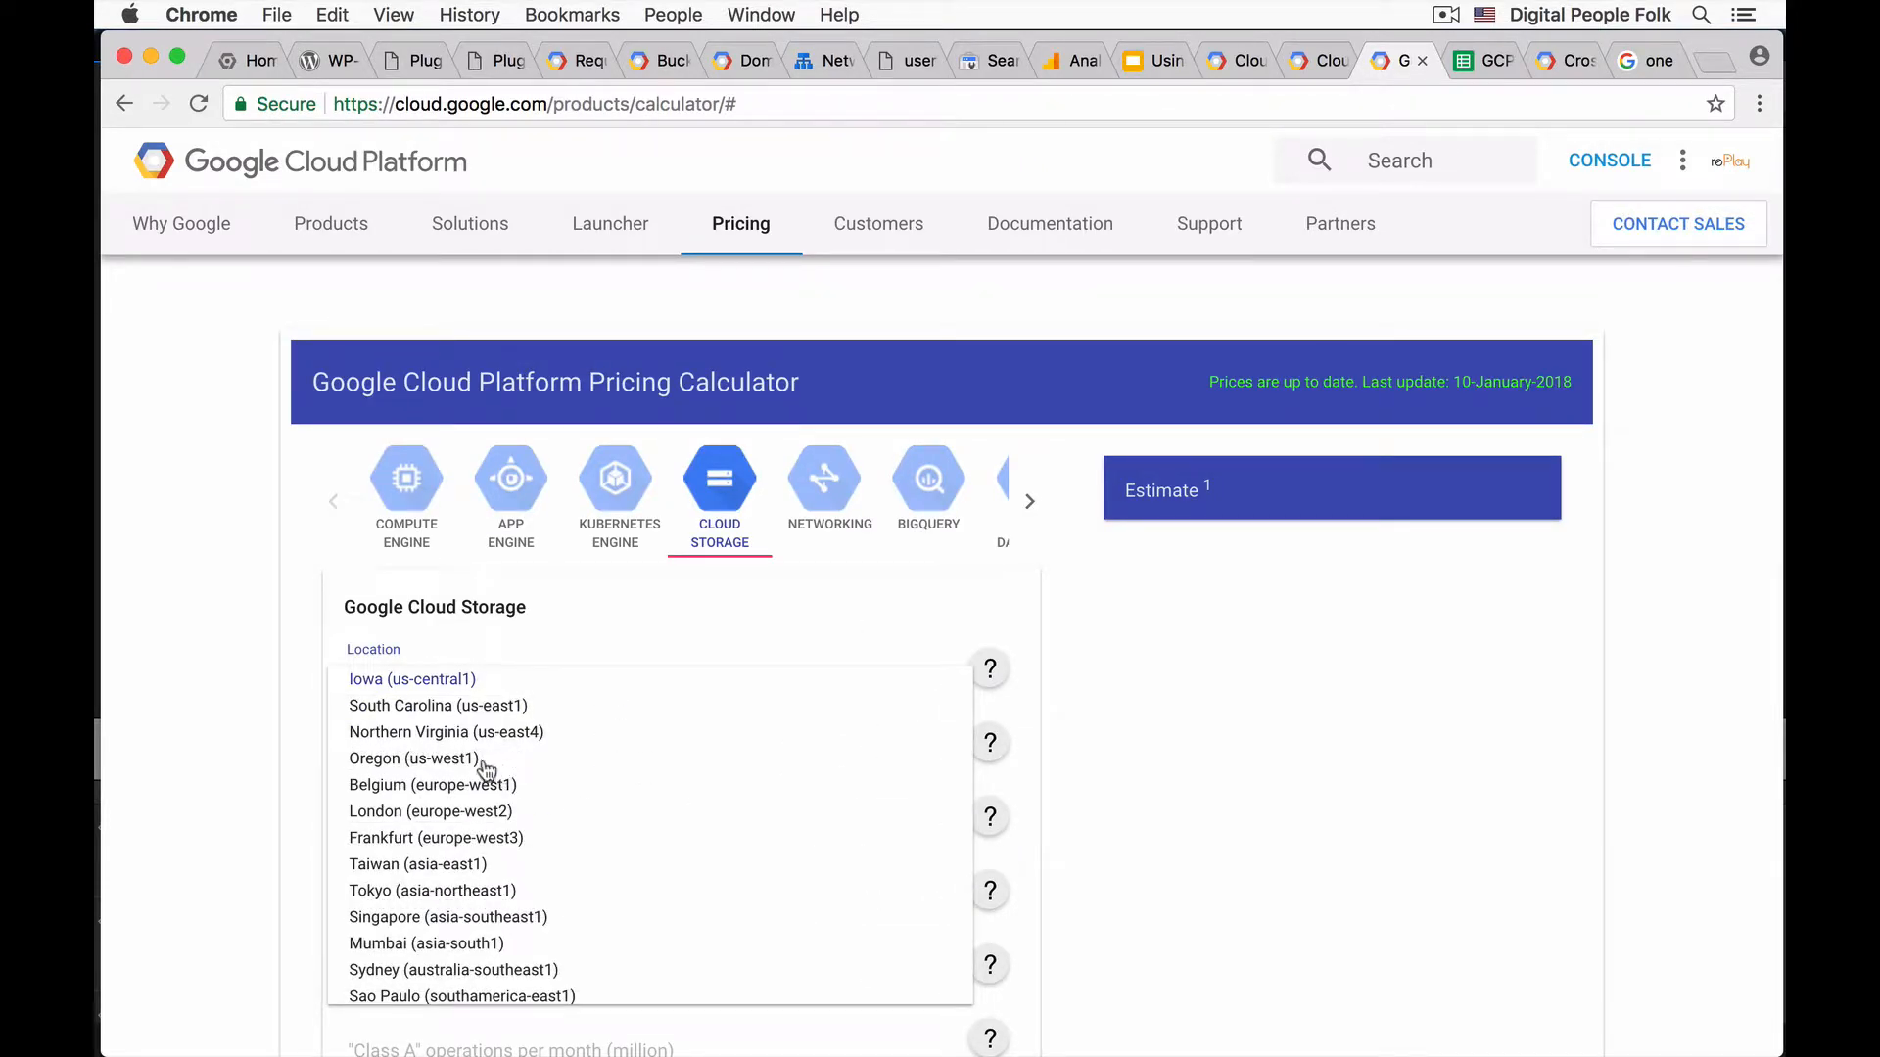
pyautogui.click(489, 760)
pyautogui.click(513, 750)
pyautogui.write('1200')
pyautogui.scroll(-5, 1067, 781)
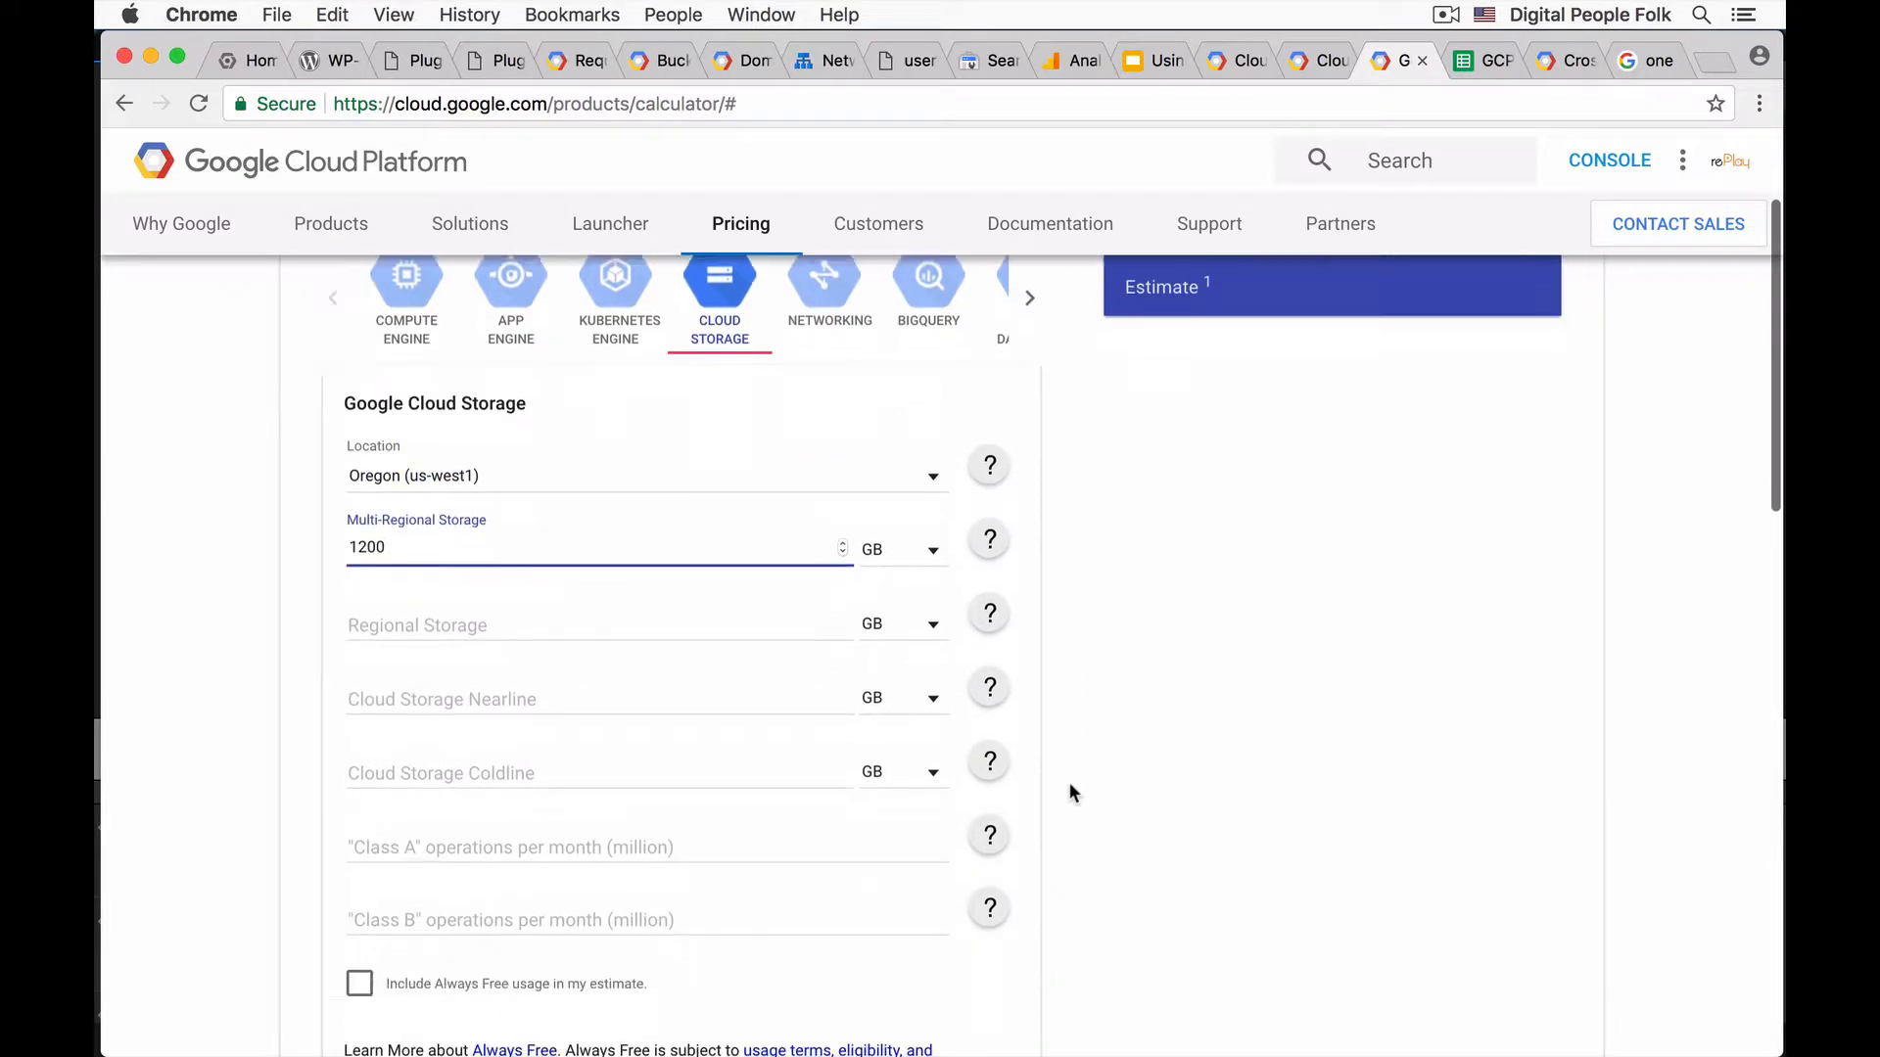
pyautogui.click(944, 855)
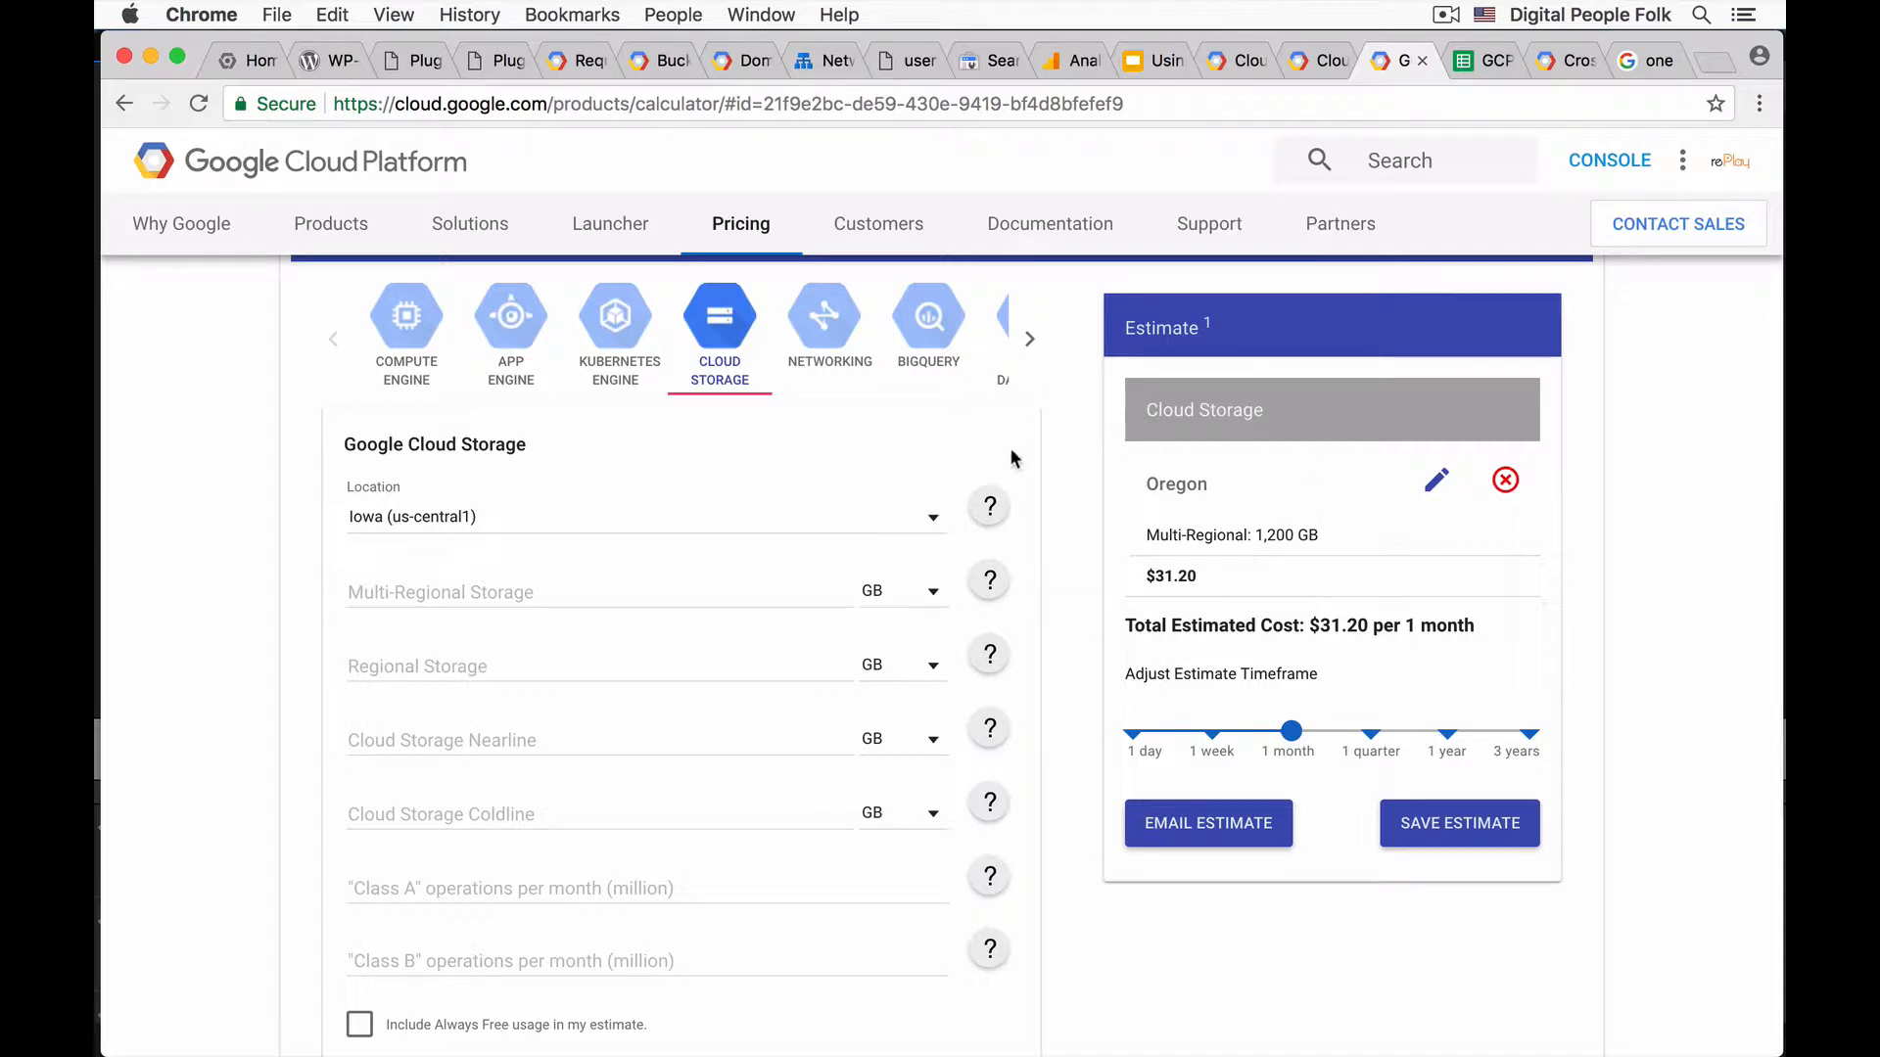
pyautogui.scroll(1, 1101, 443)
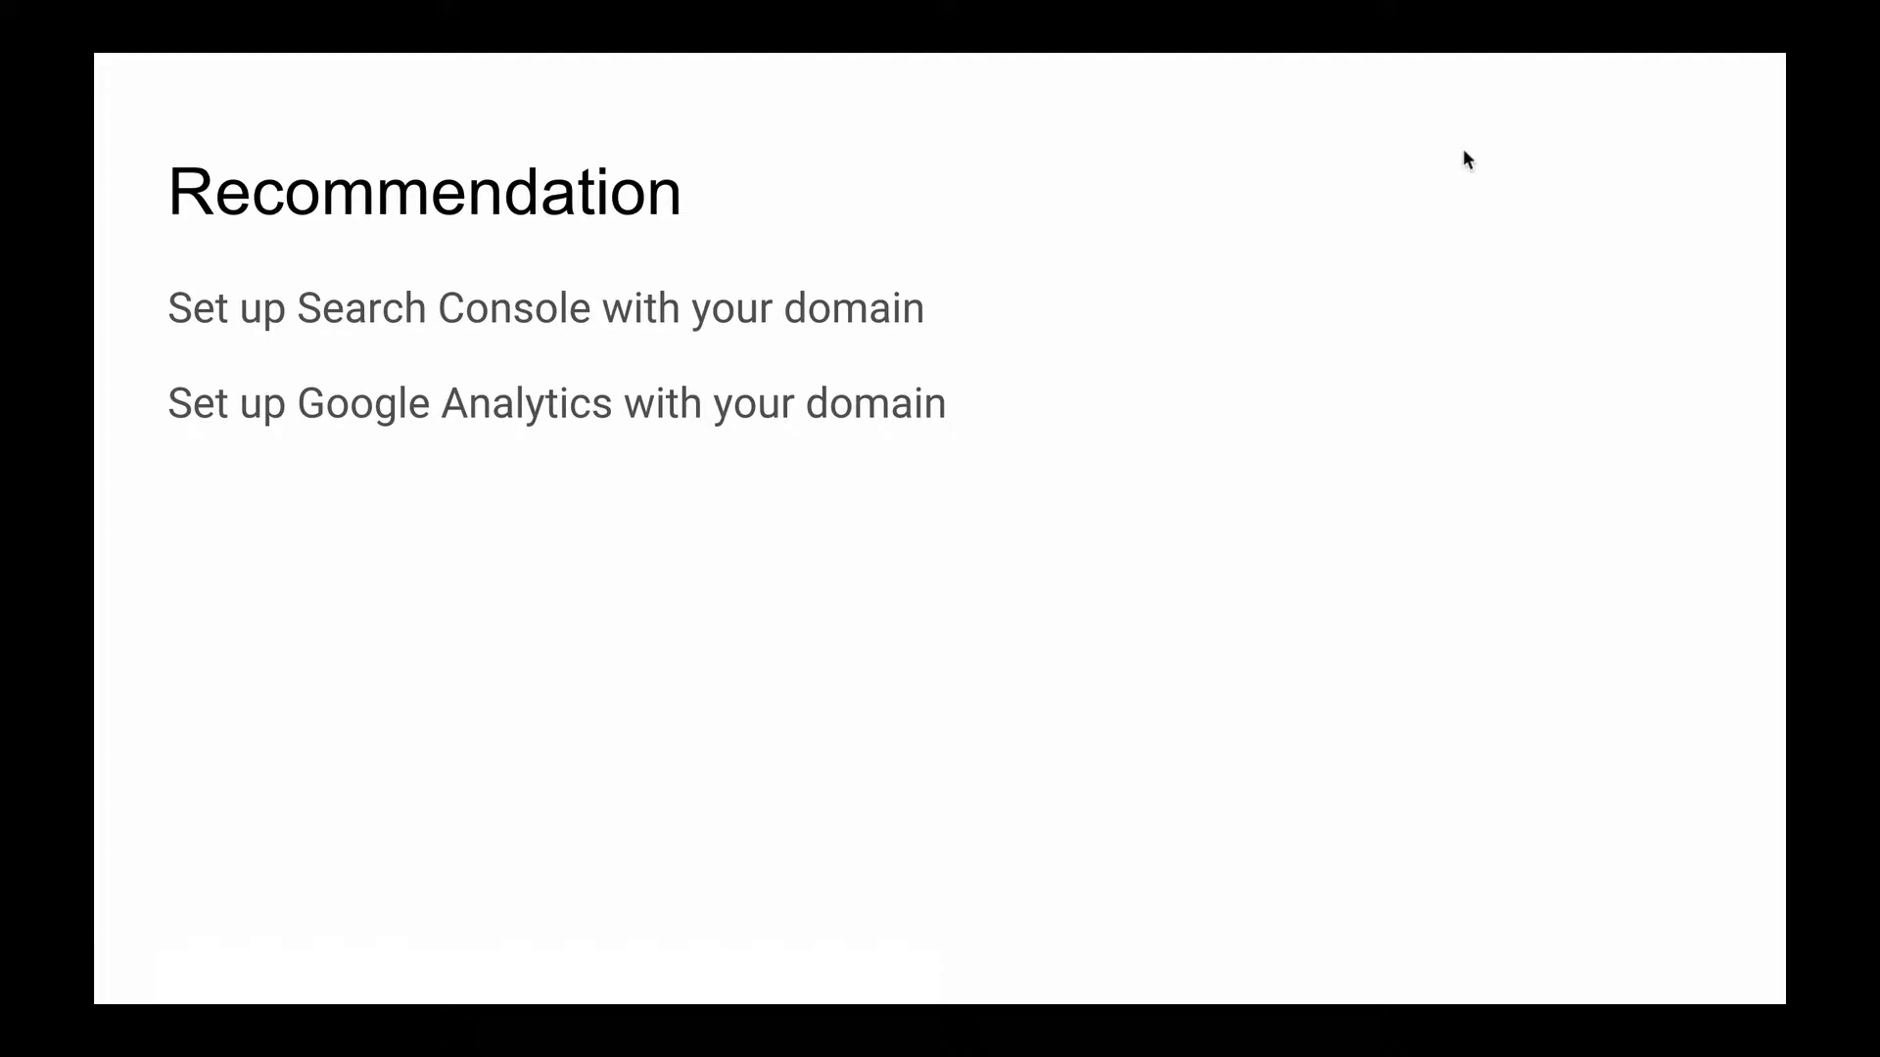
# - End the slideshow and switch to the WordPress admin's list of installed plugins
pyautogui.press('Escape')
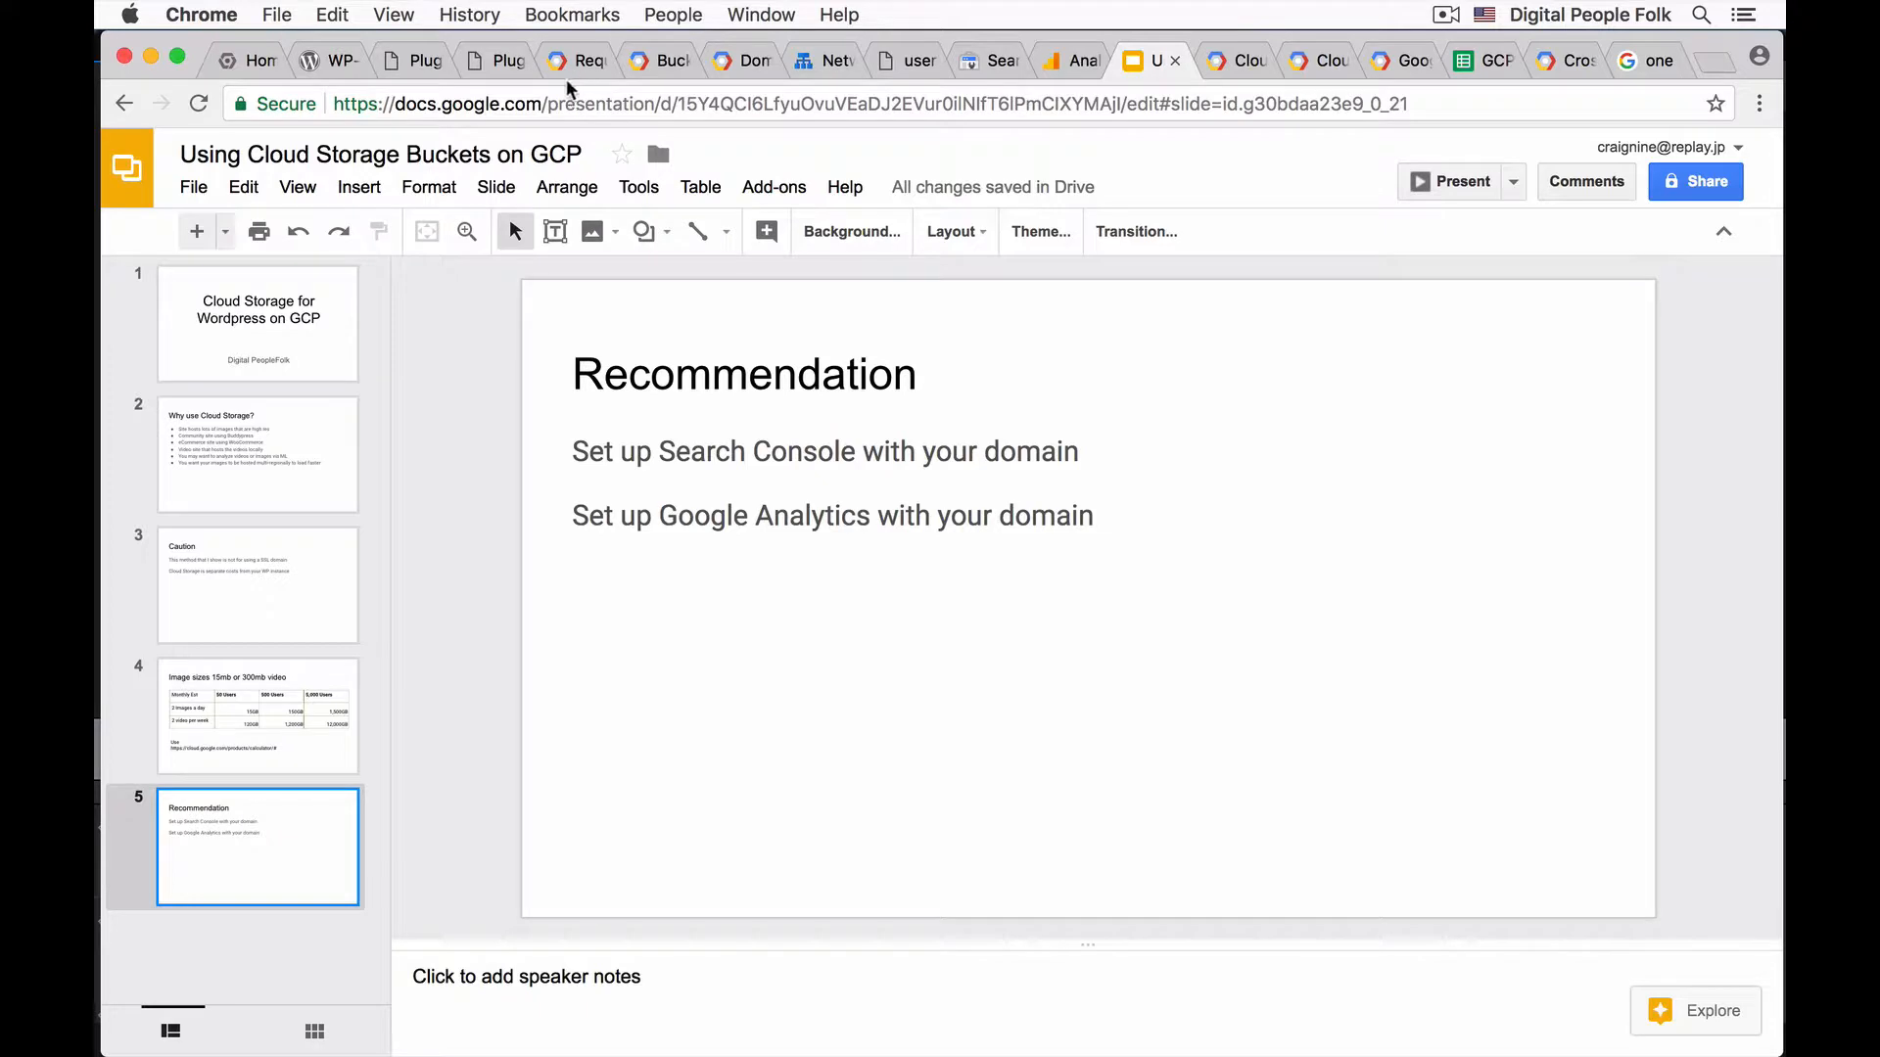
pyautogui.click(409, 62)
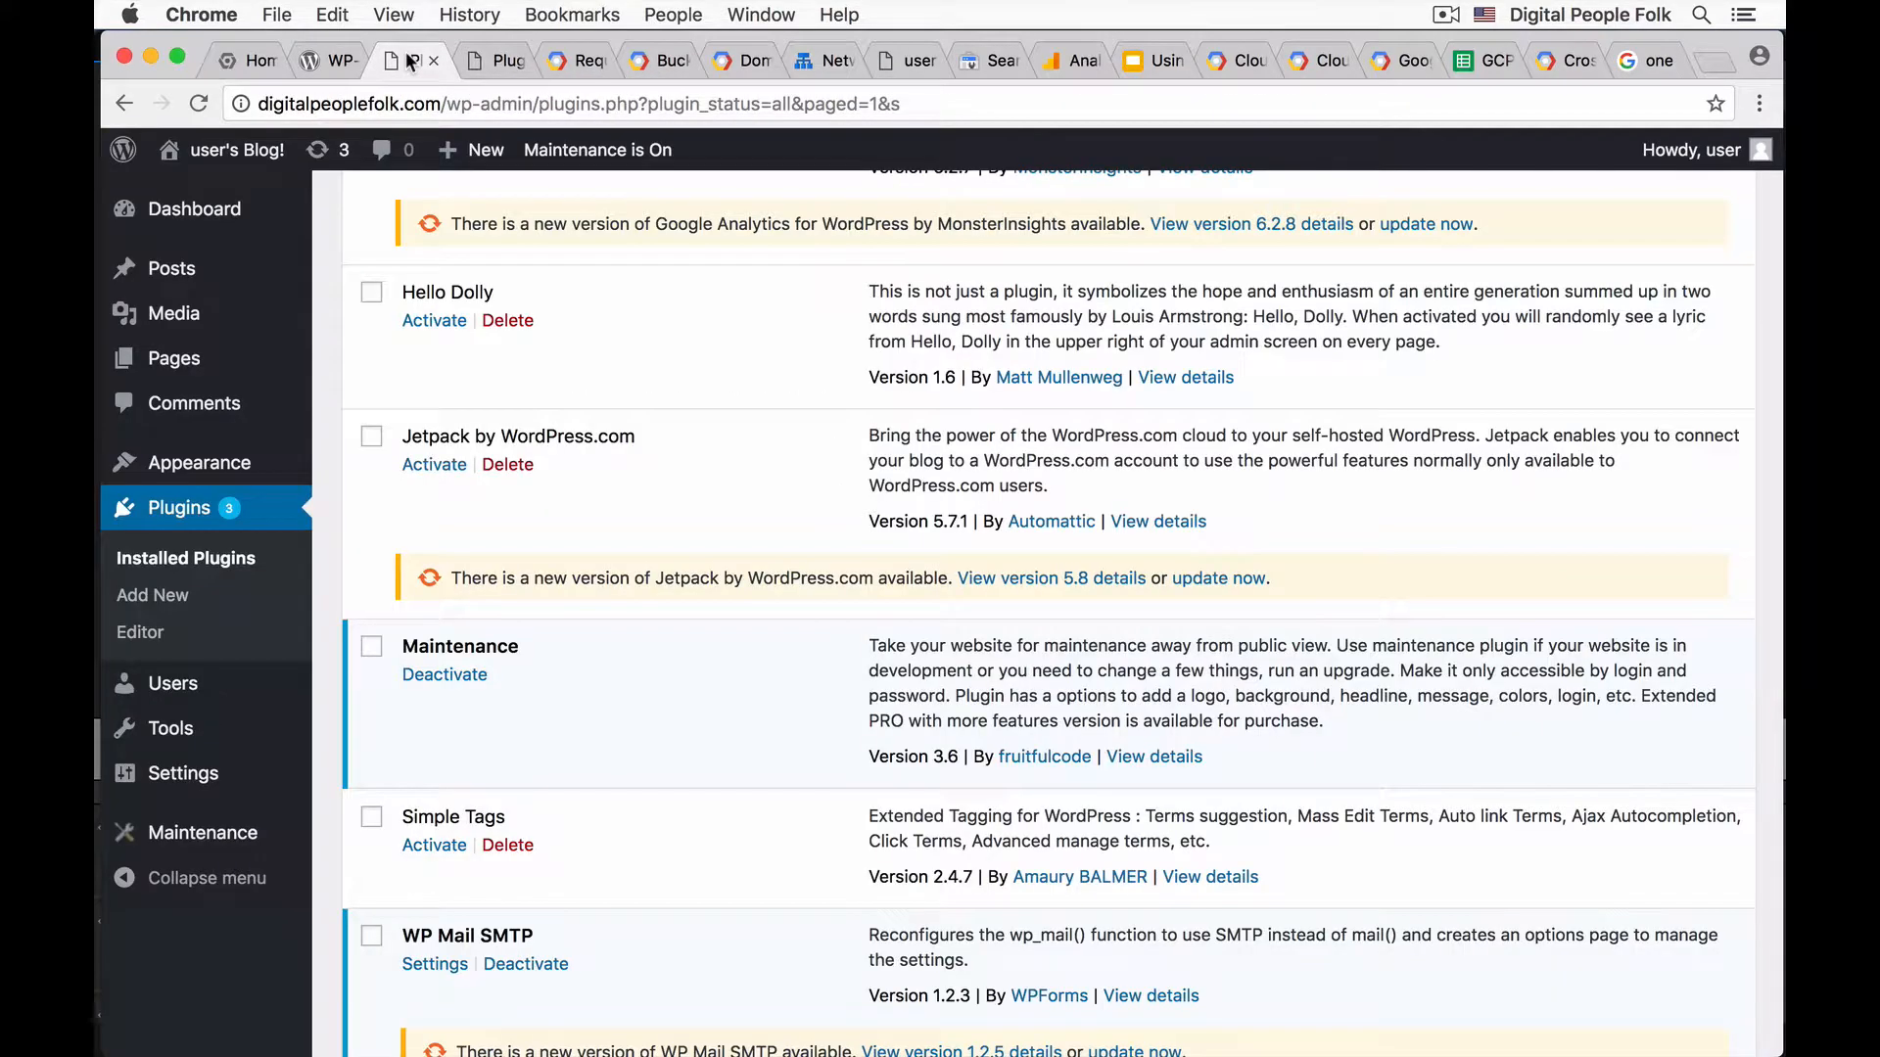
pyautogui.scroll(15, 424, 400)
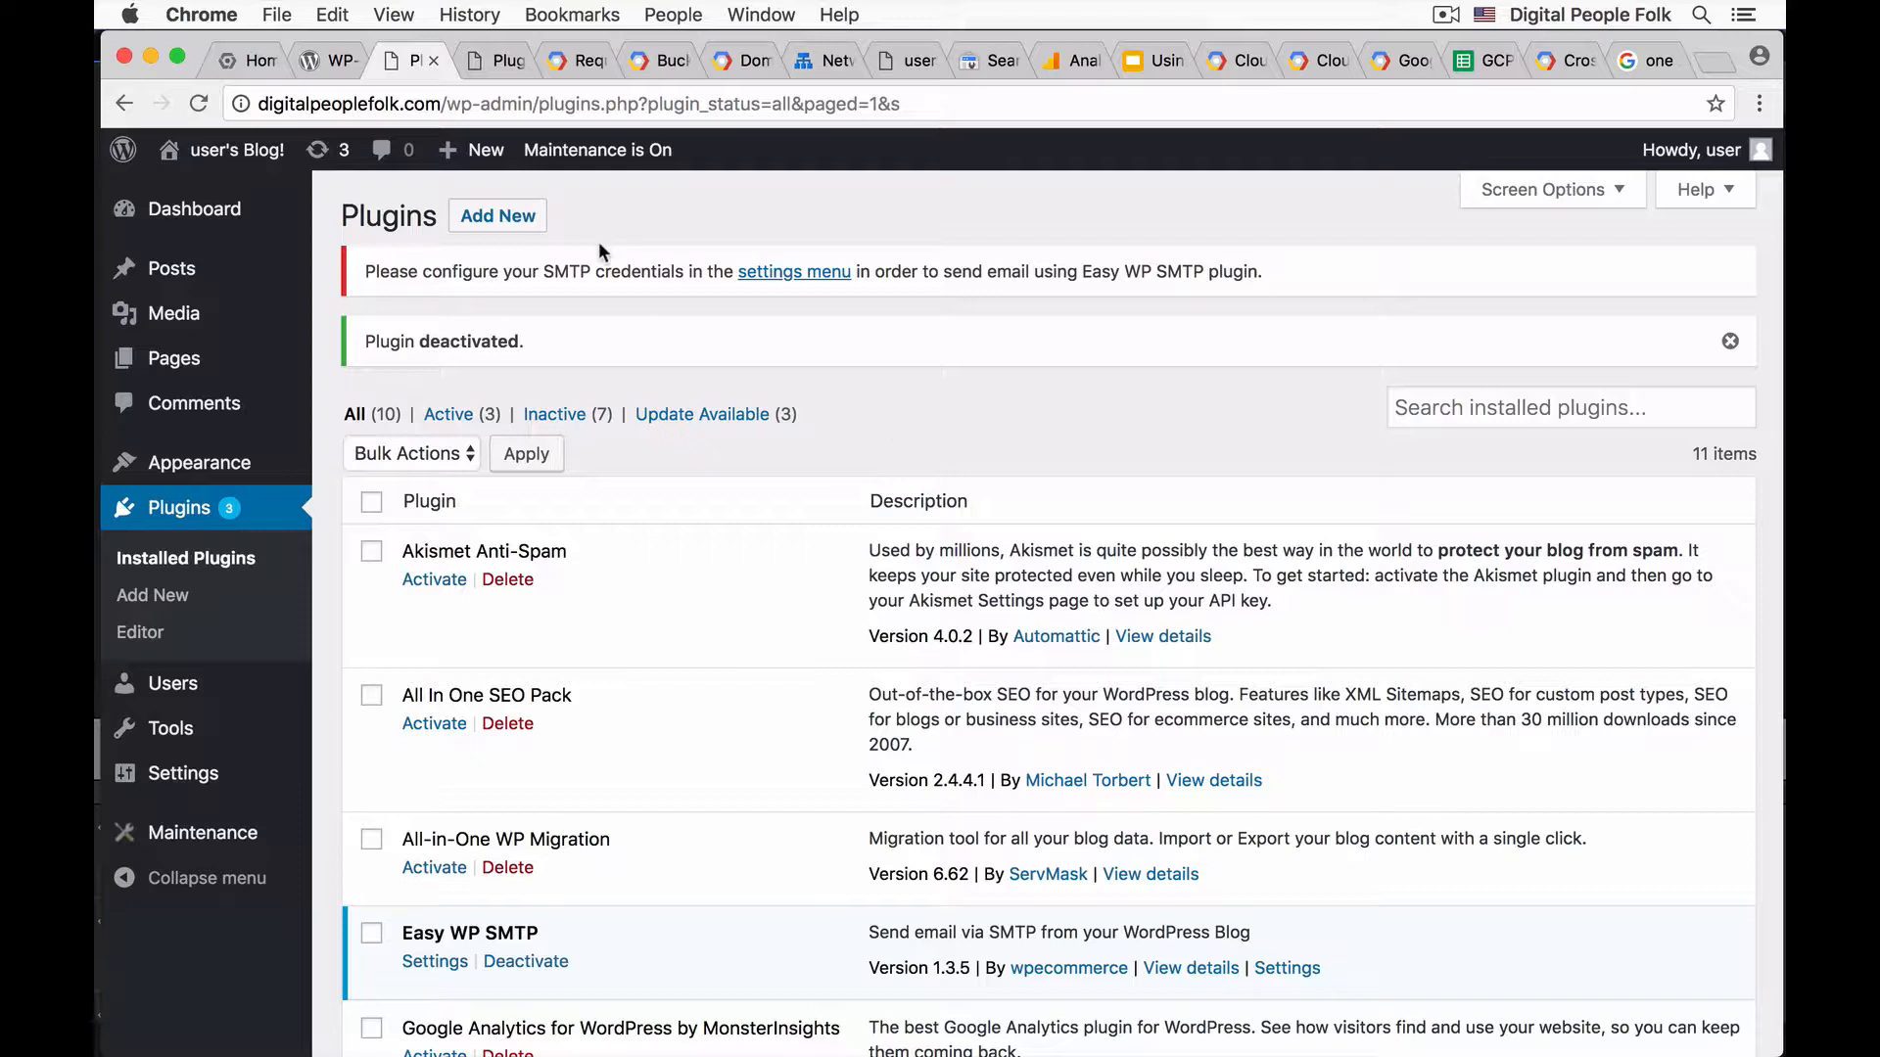
# - Search for new plugins with "stateless", then install and activate WP-Stateless – Google Cloud Storage
pyautogui.click(492, 222)
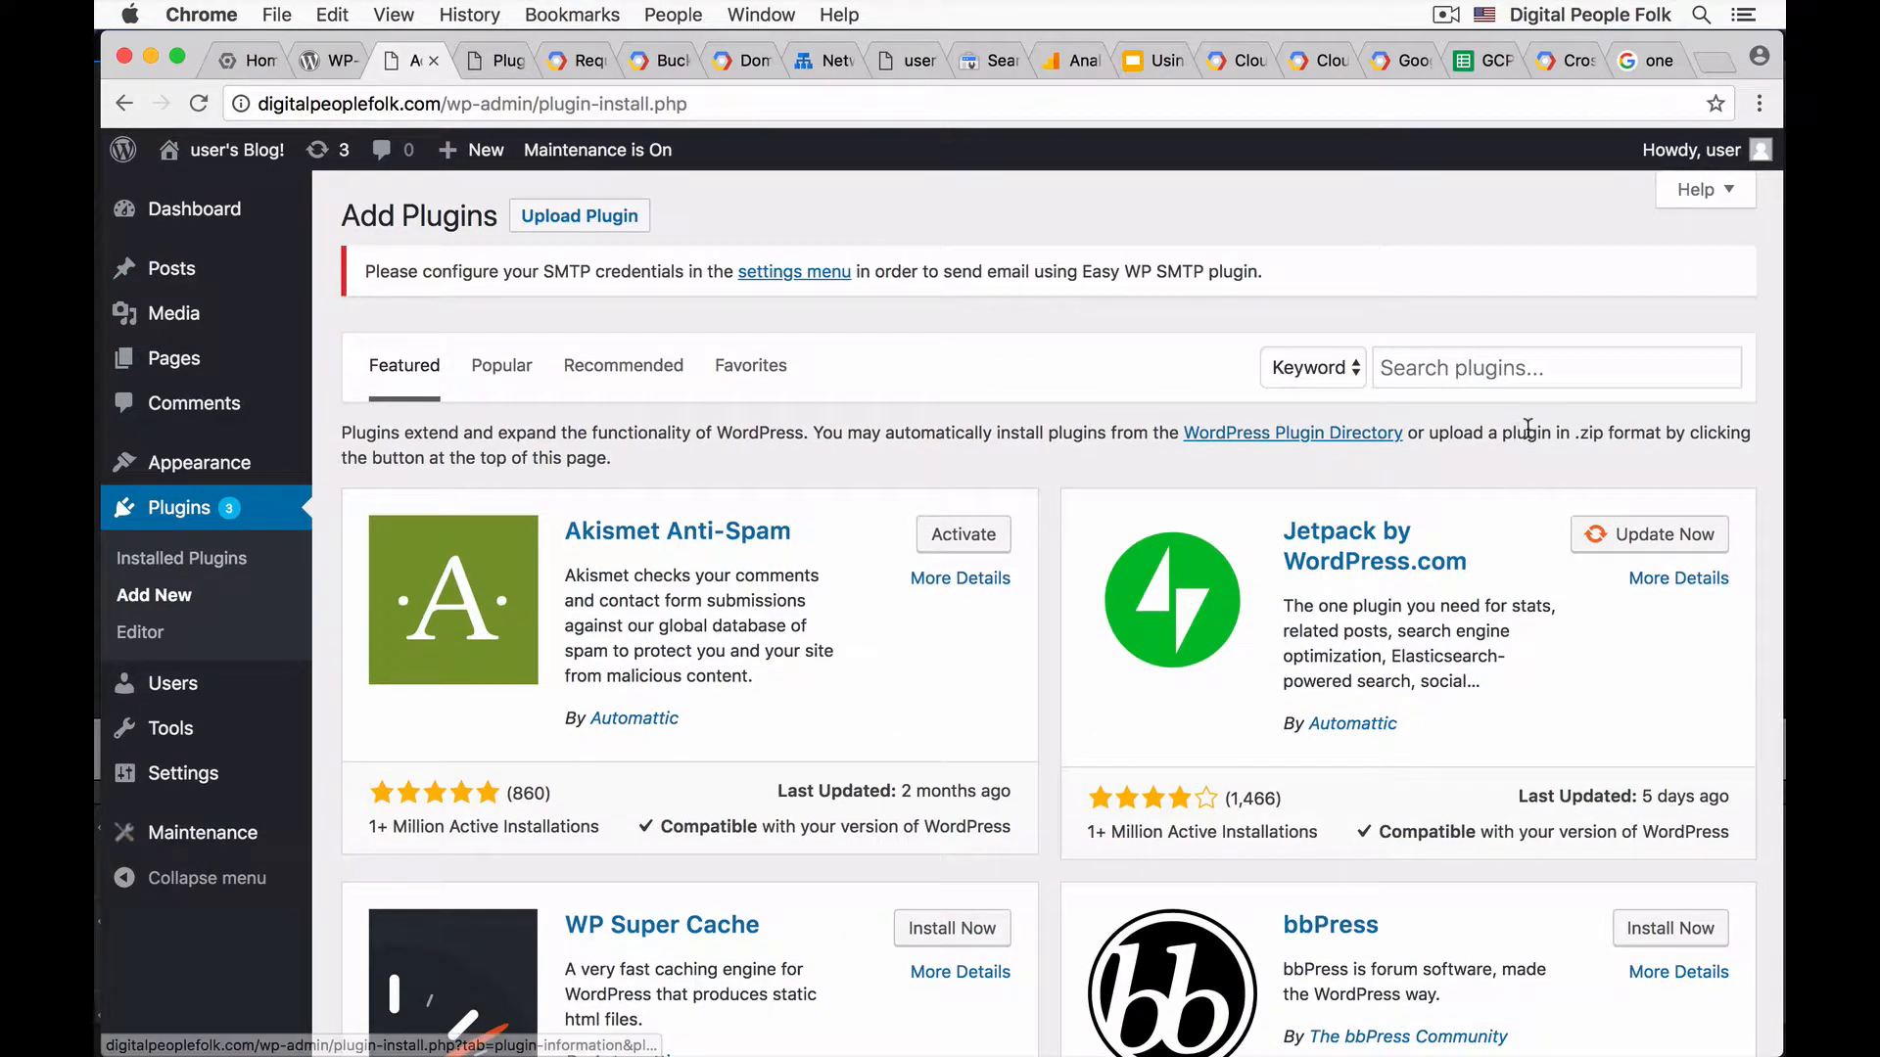
pyautogui.click(1495, 365)
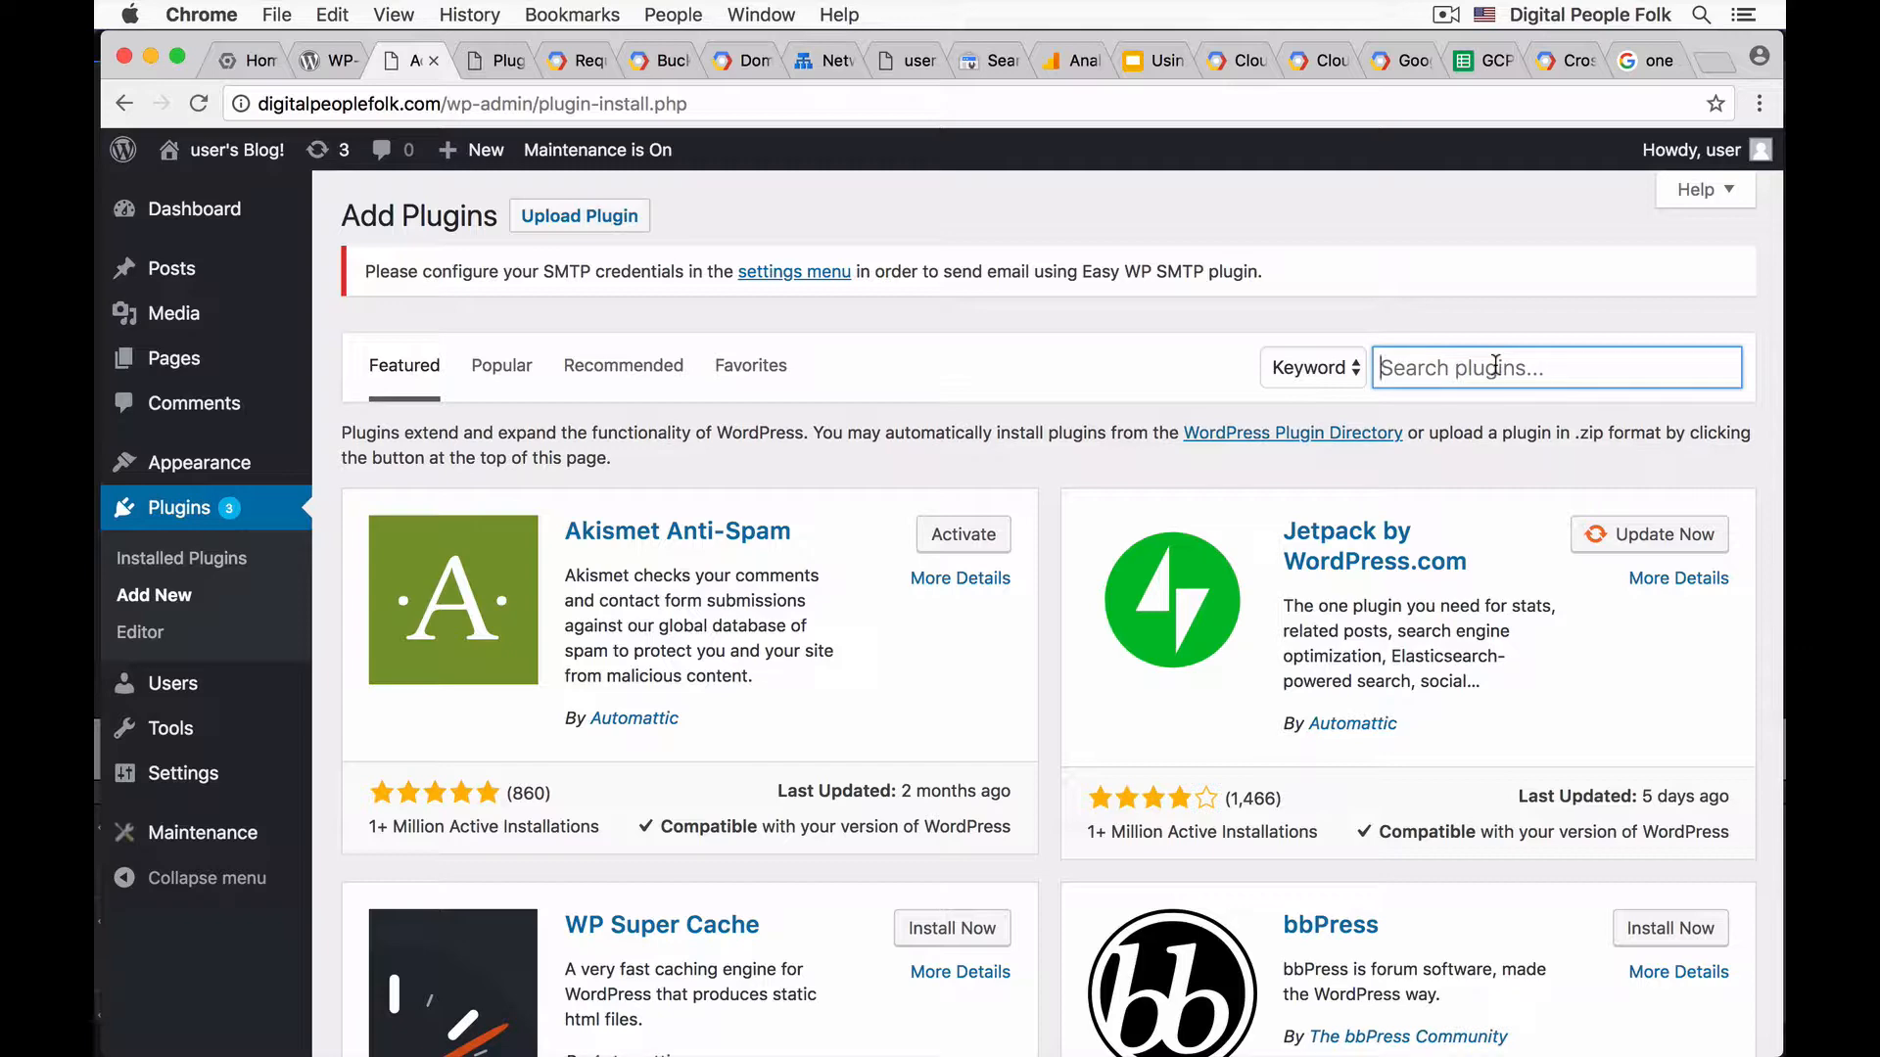
pyautogui.write('stateless')
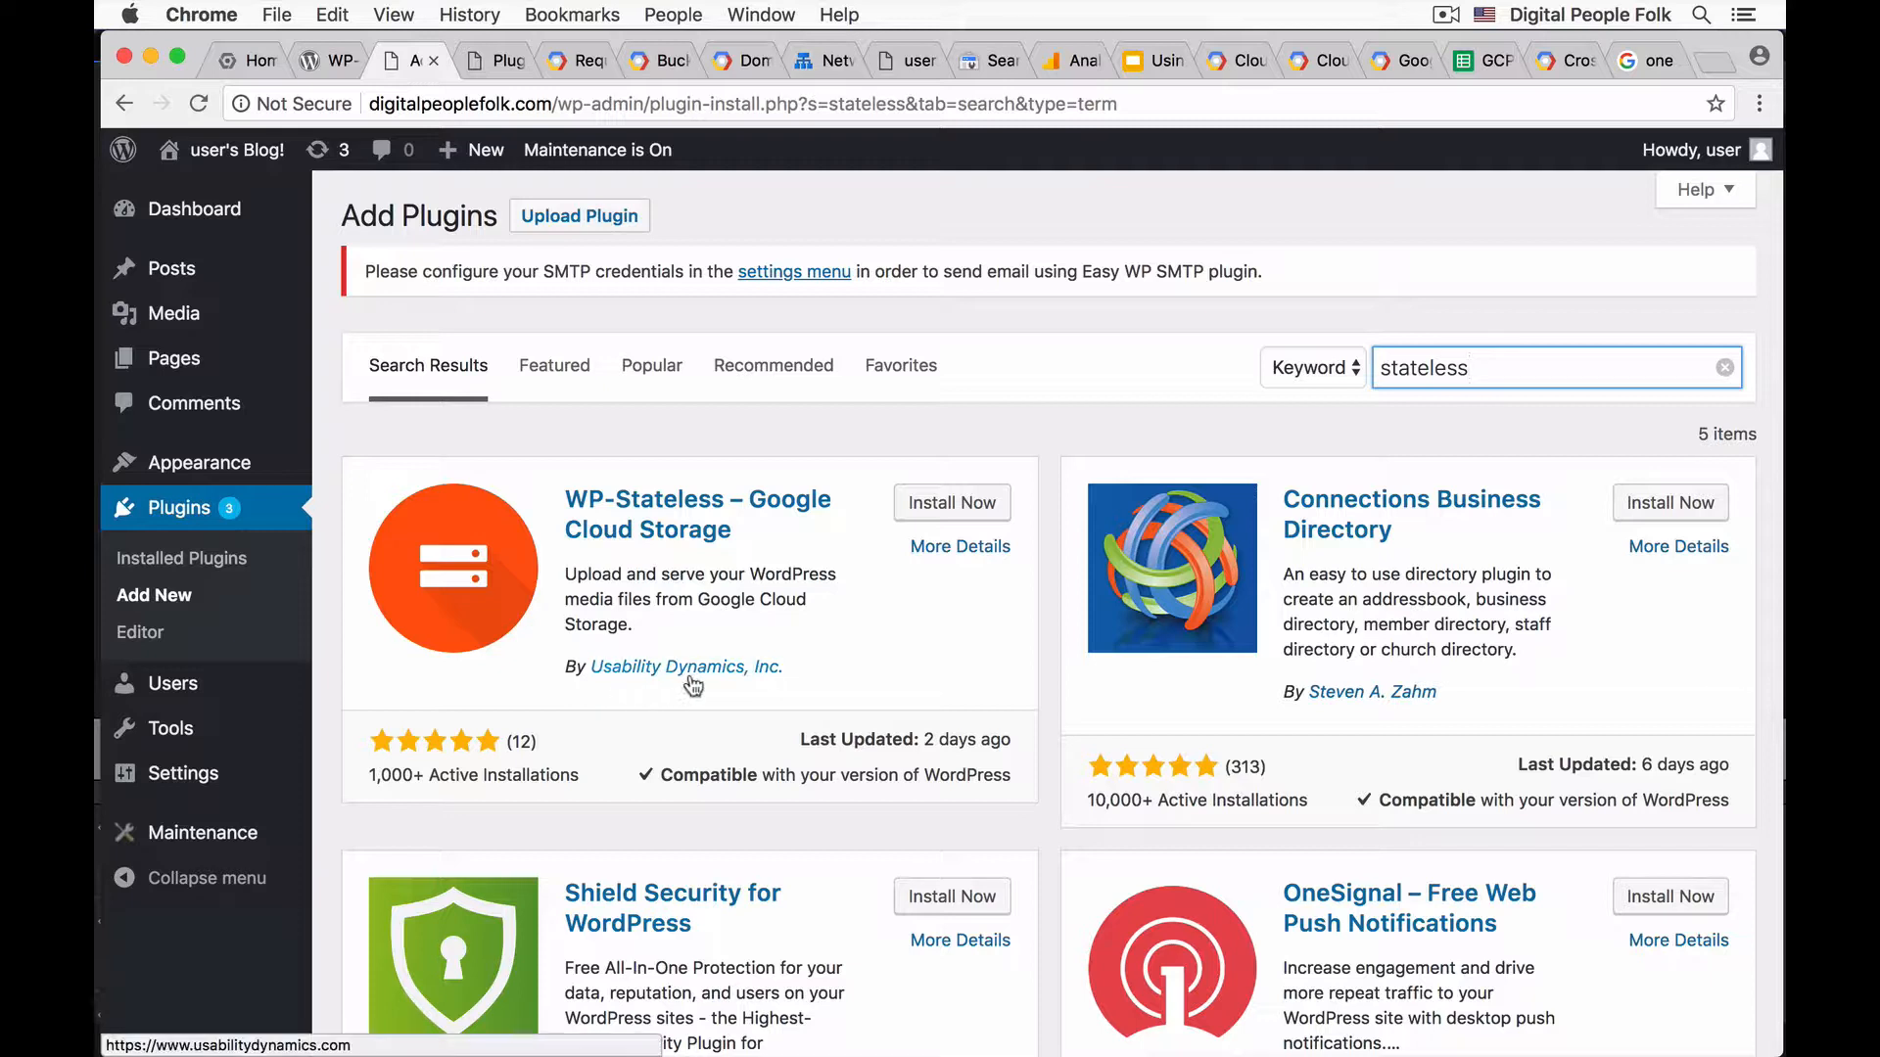
pyautogui.click(946, 503)
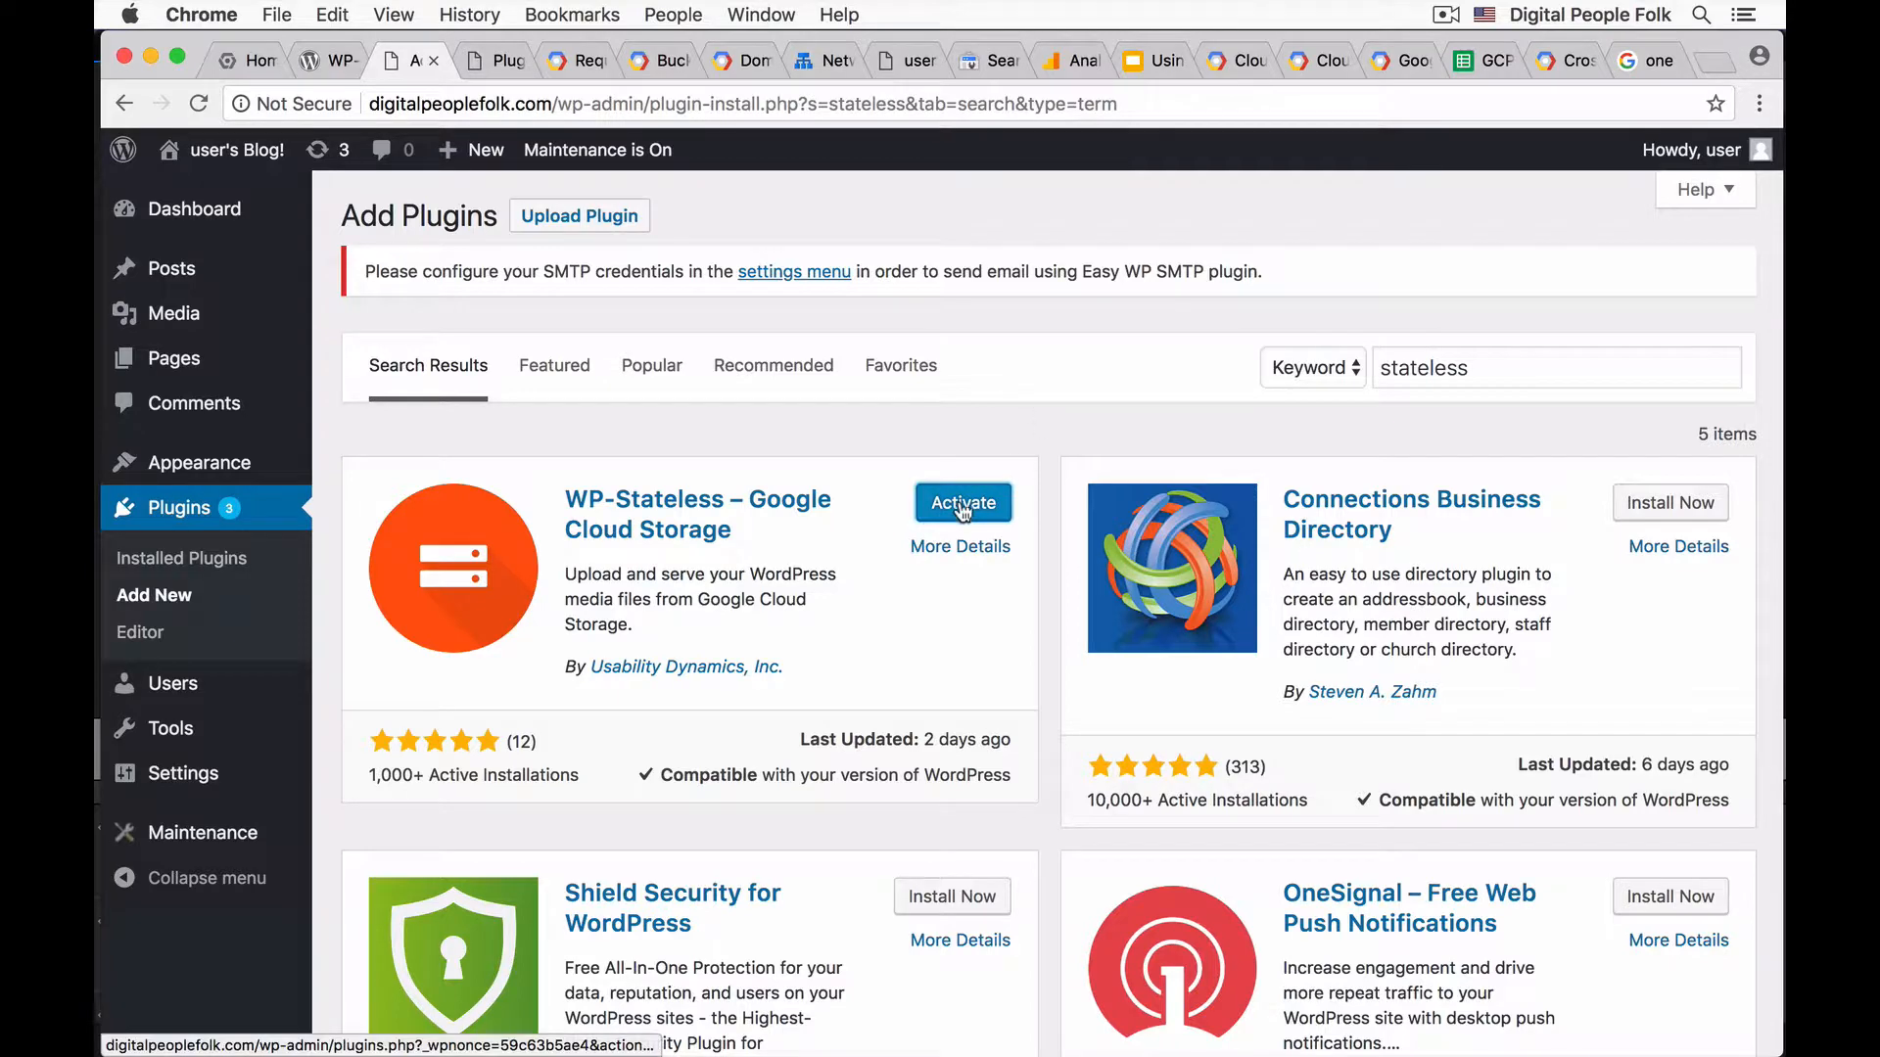
pyautogui.click(962, 503)
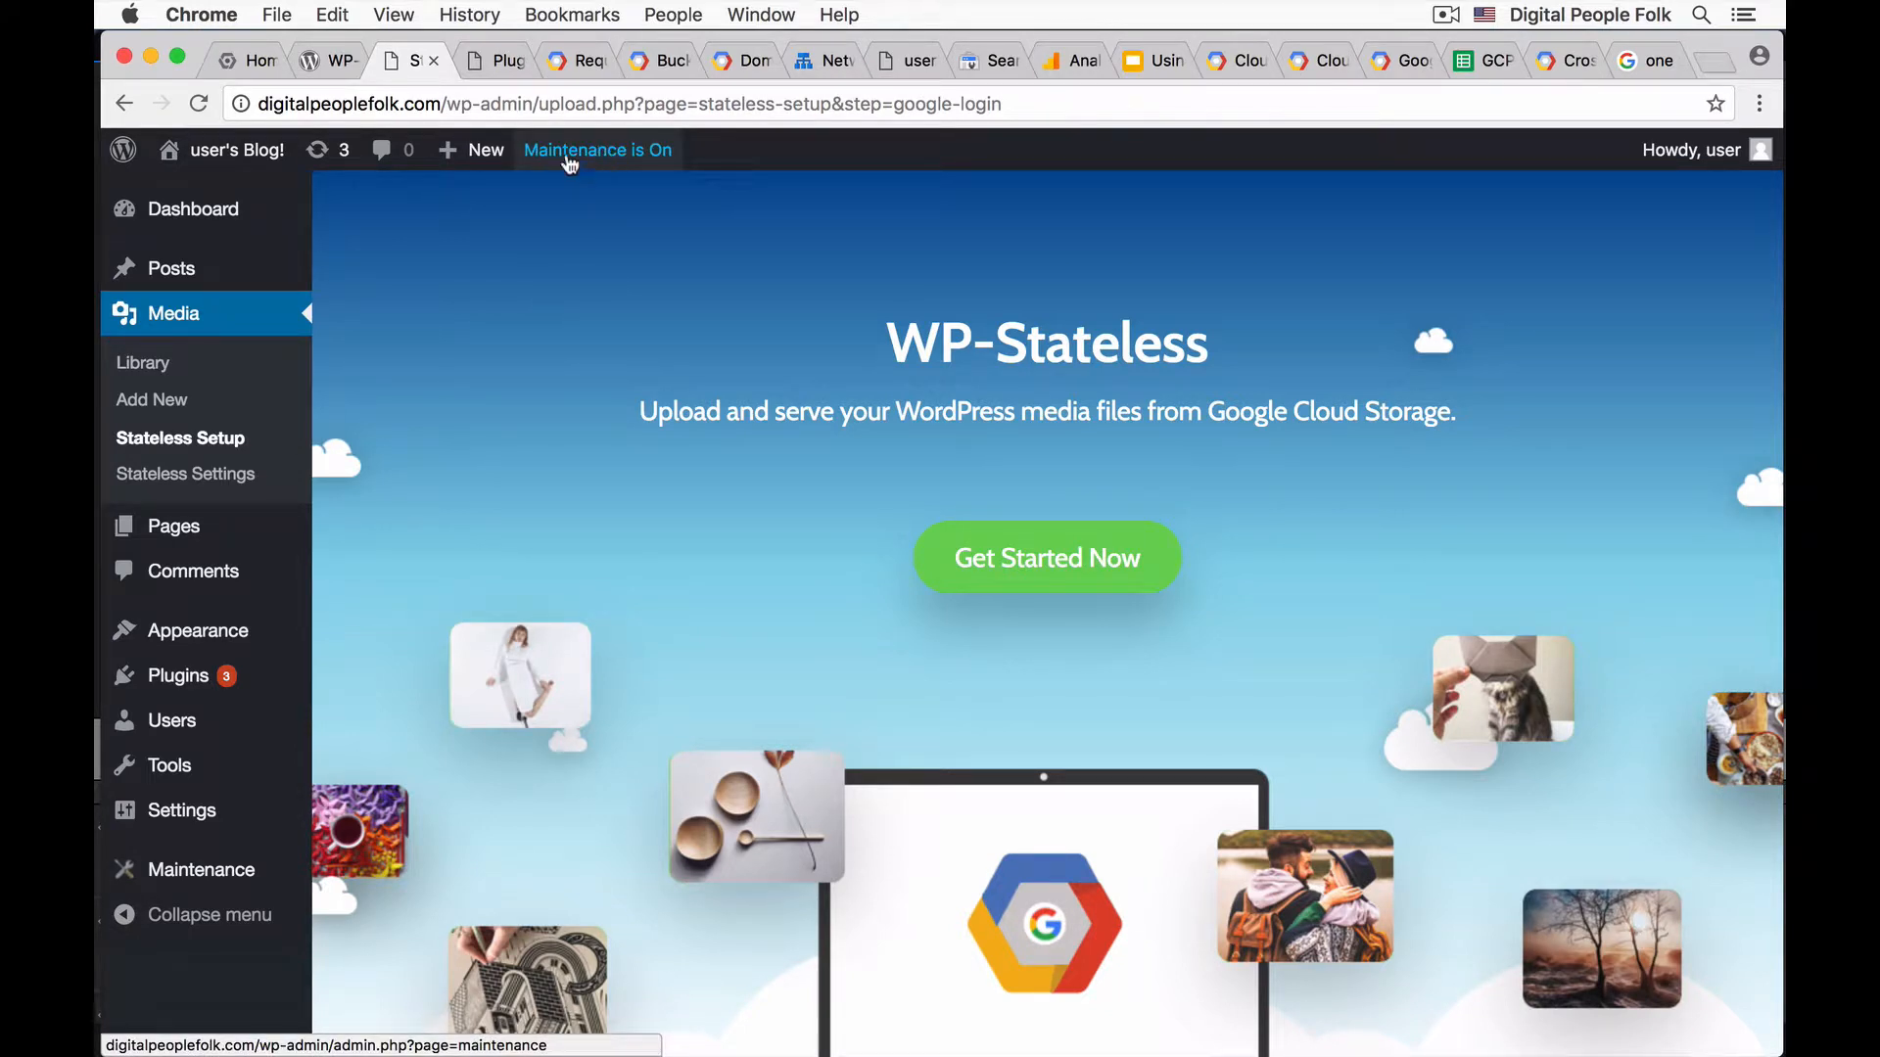
# - Compare the tracking ID in Google Analytics with the Google Analytics ID in the WordPress Maintenance plugin settings
pyautogui.click(1067, 62)
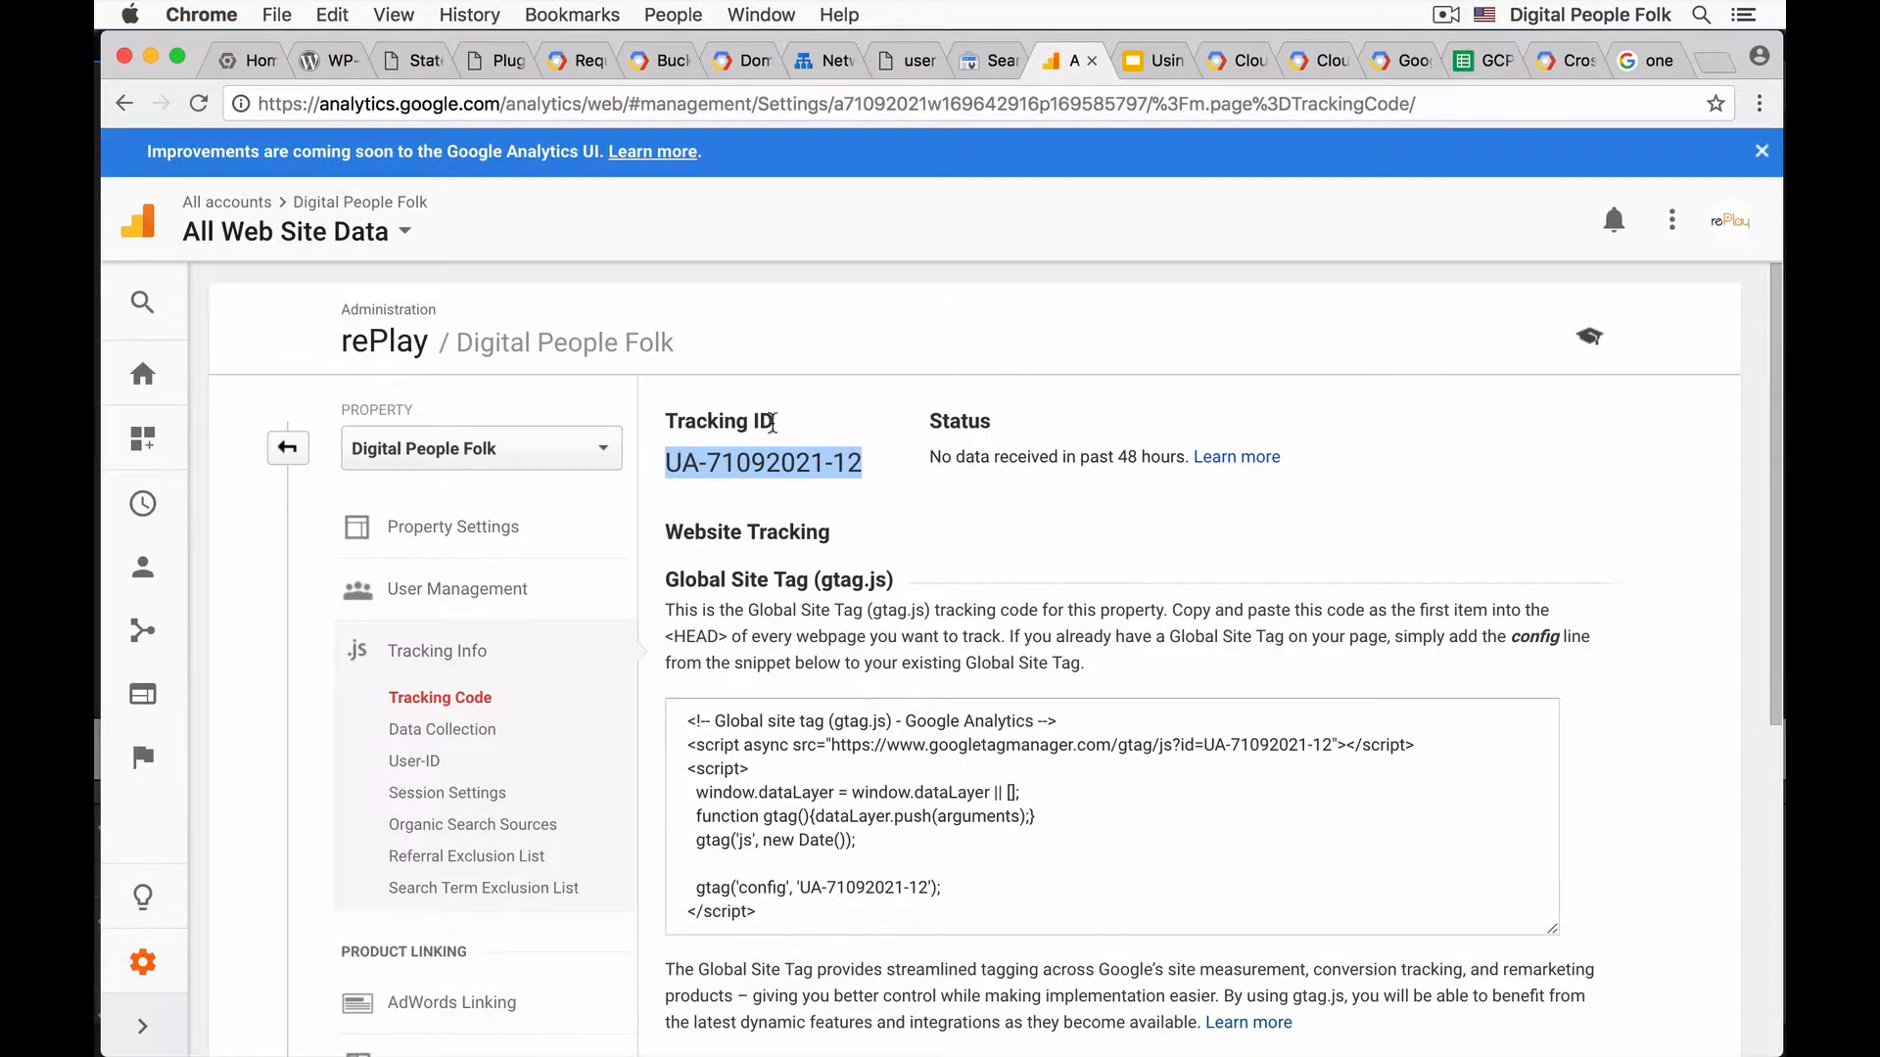
pyautogui.click(495, 61)
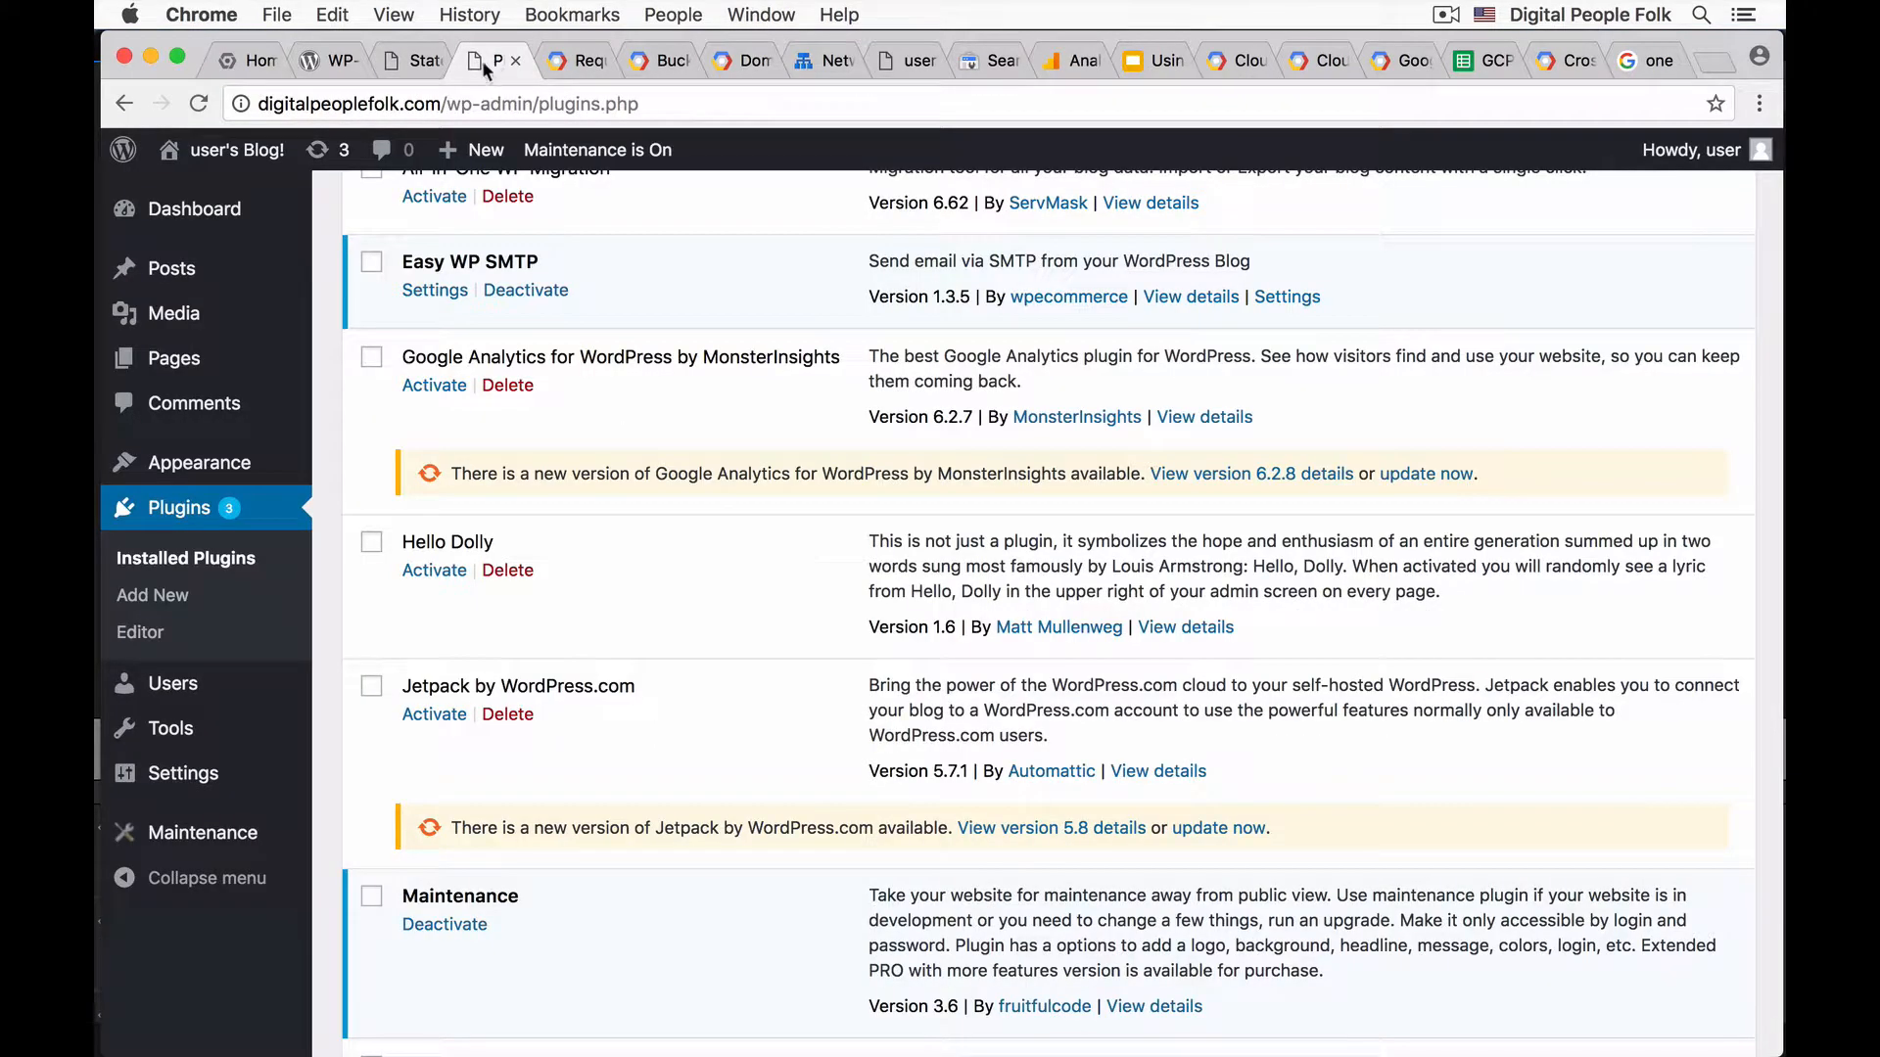
pyautogui.click(193, 835)
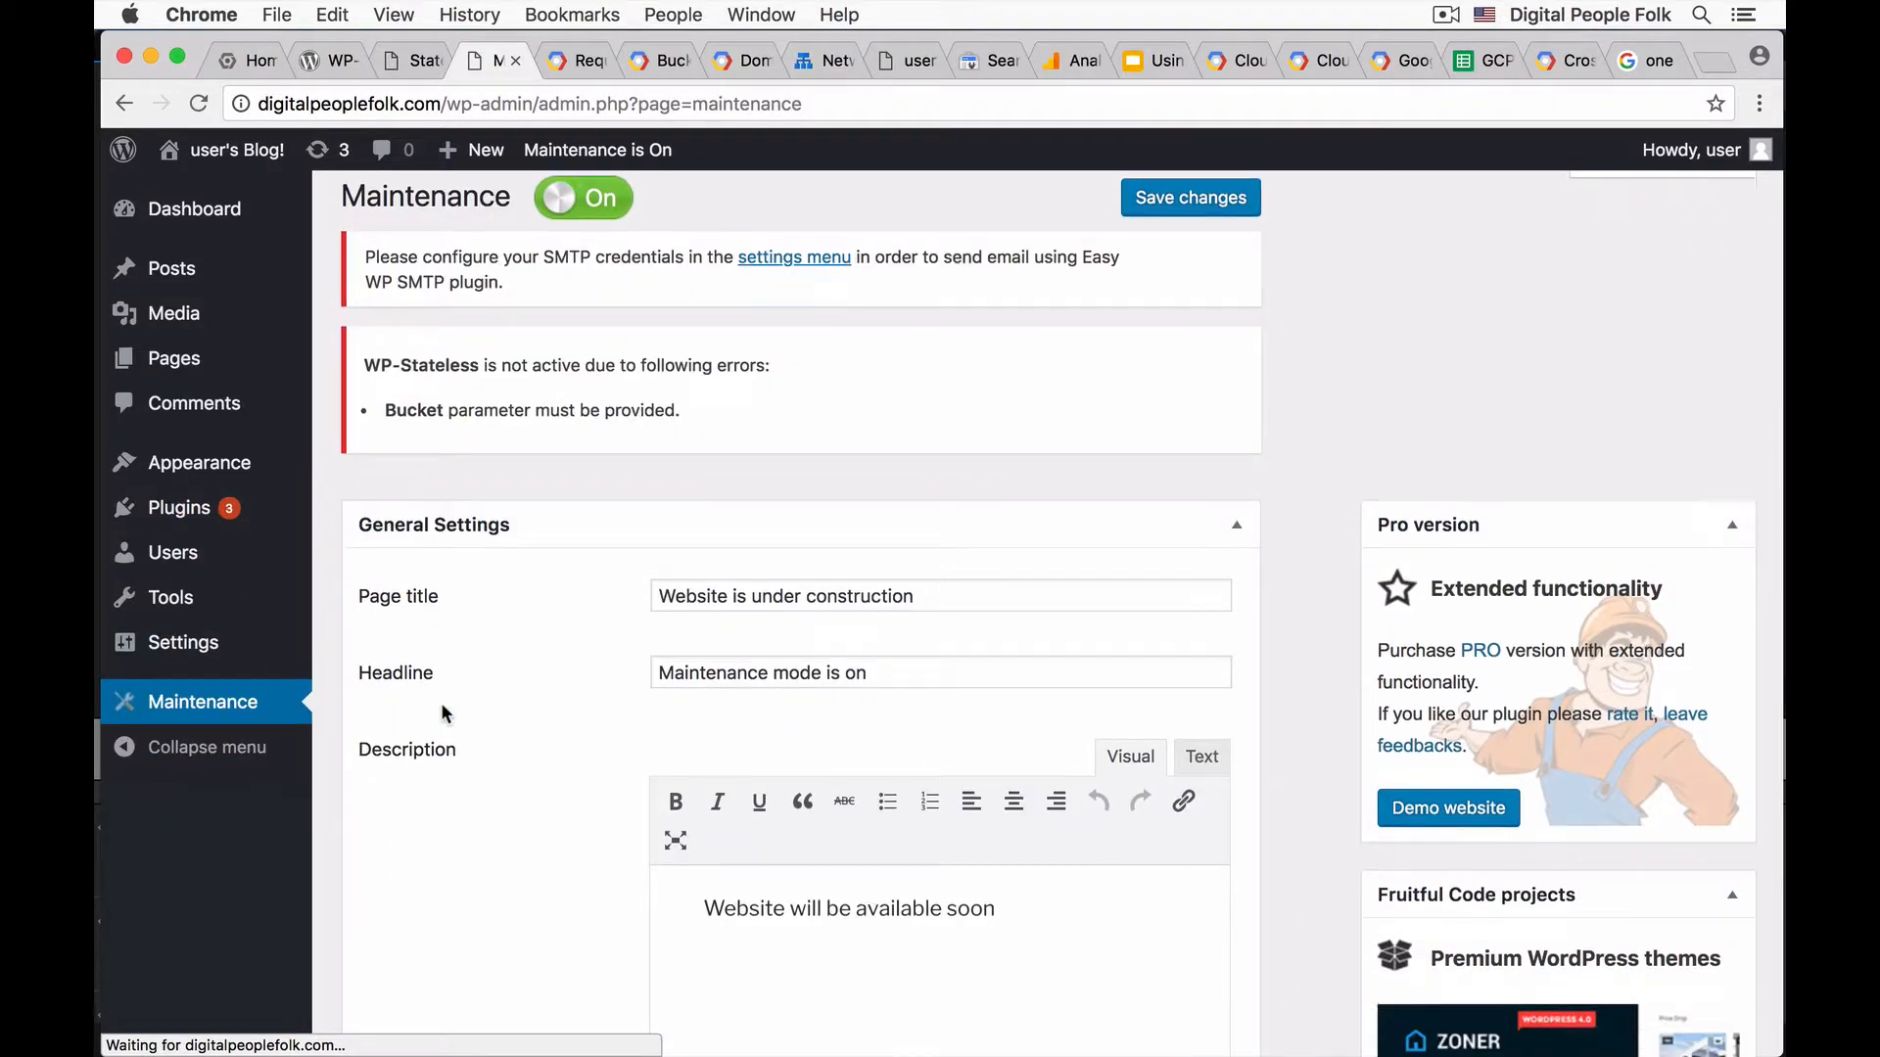
pyautogui.scroll(-7, 440, 702)
pyautogui.scroll(-20, 440, 702)
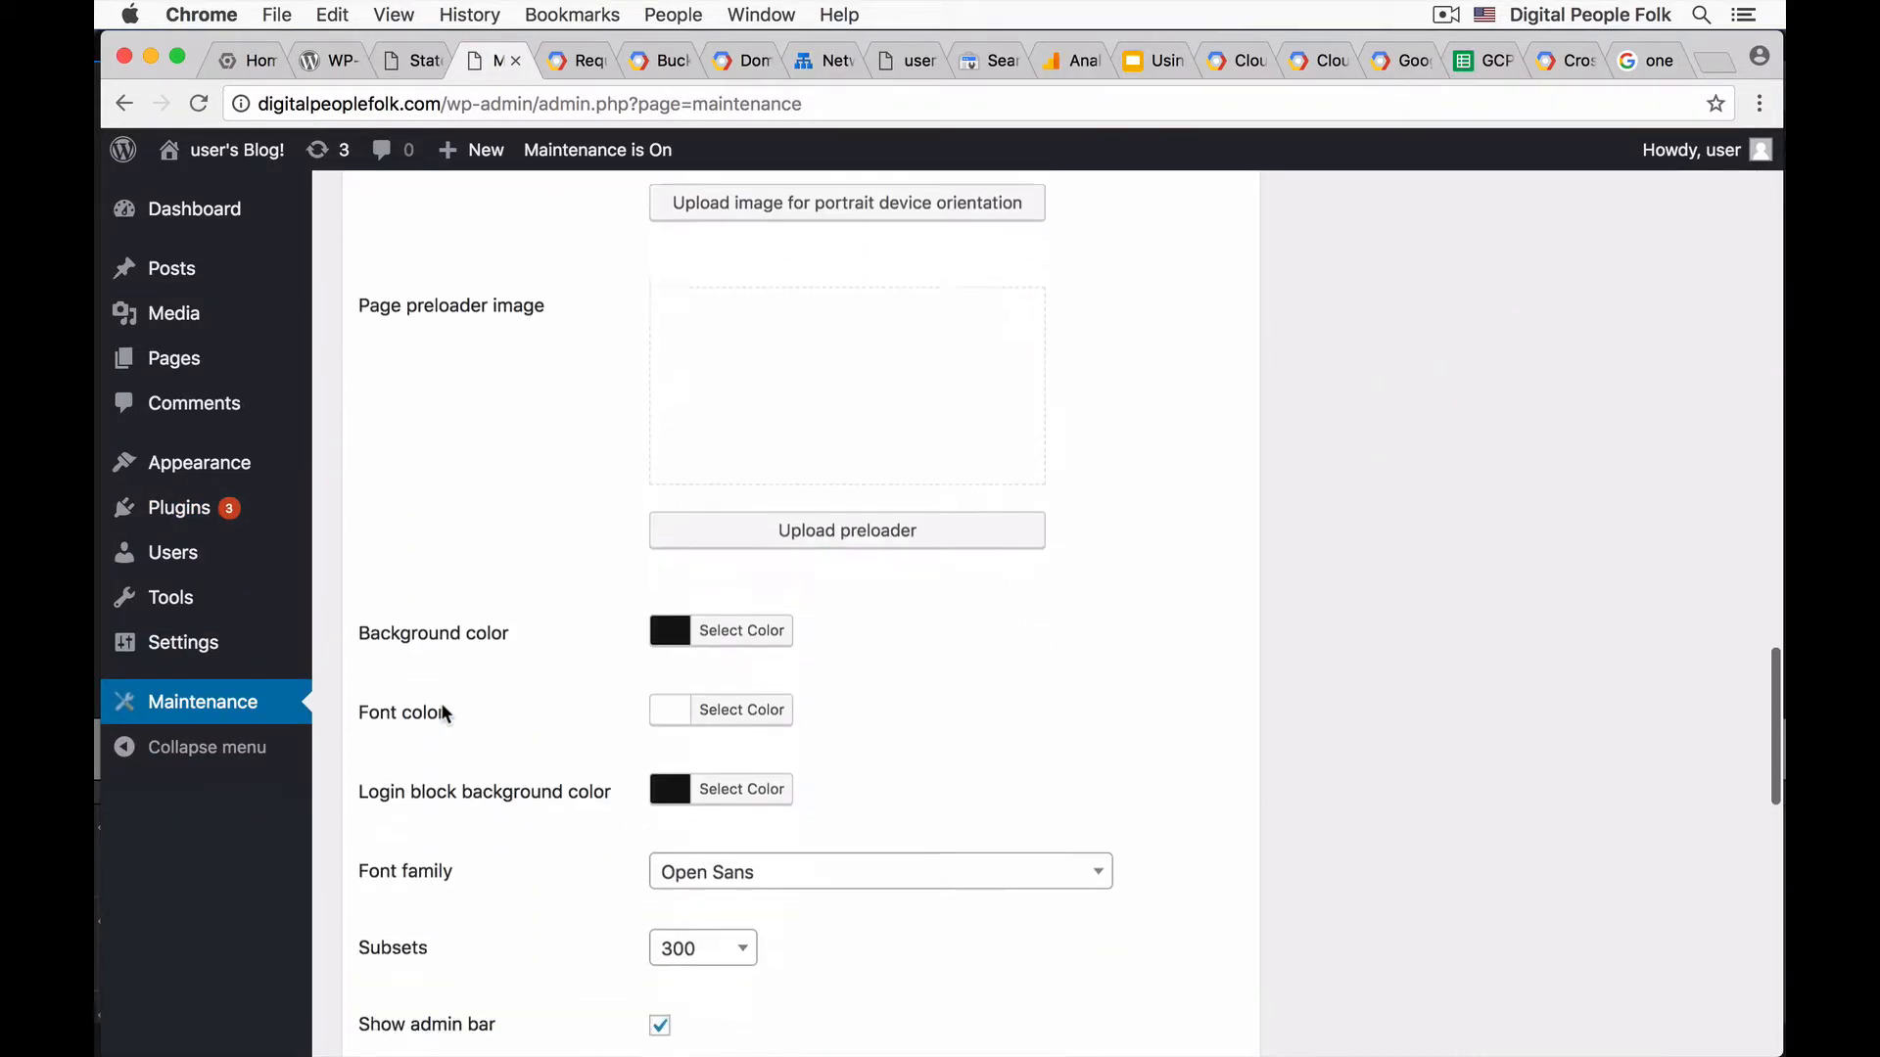
pyautogui.scroll(-5, 441, 702)
pyautogui.scroll(3, 440, 702)
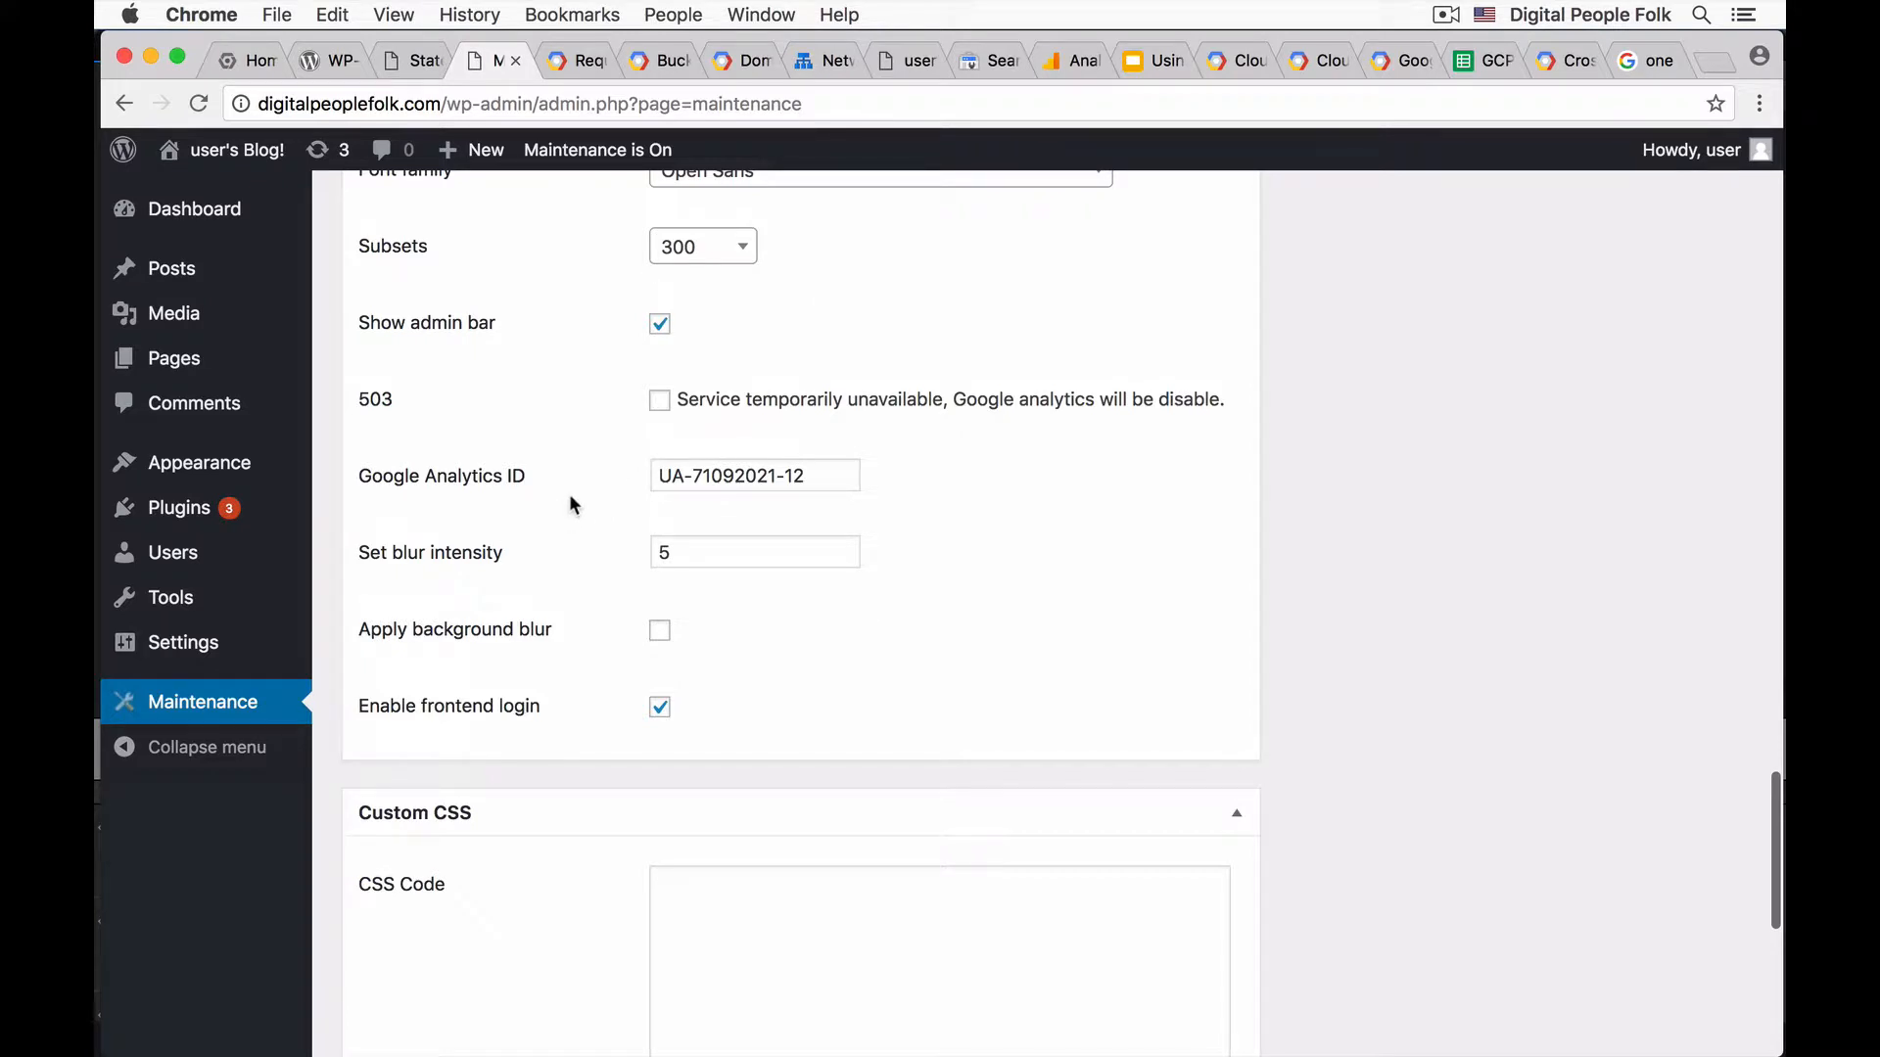
pyautogui.scroll(1, 573, 505)
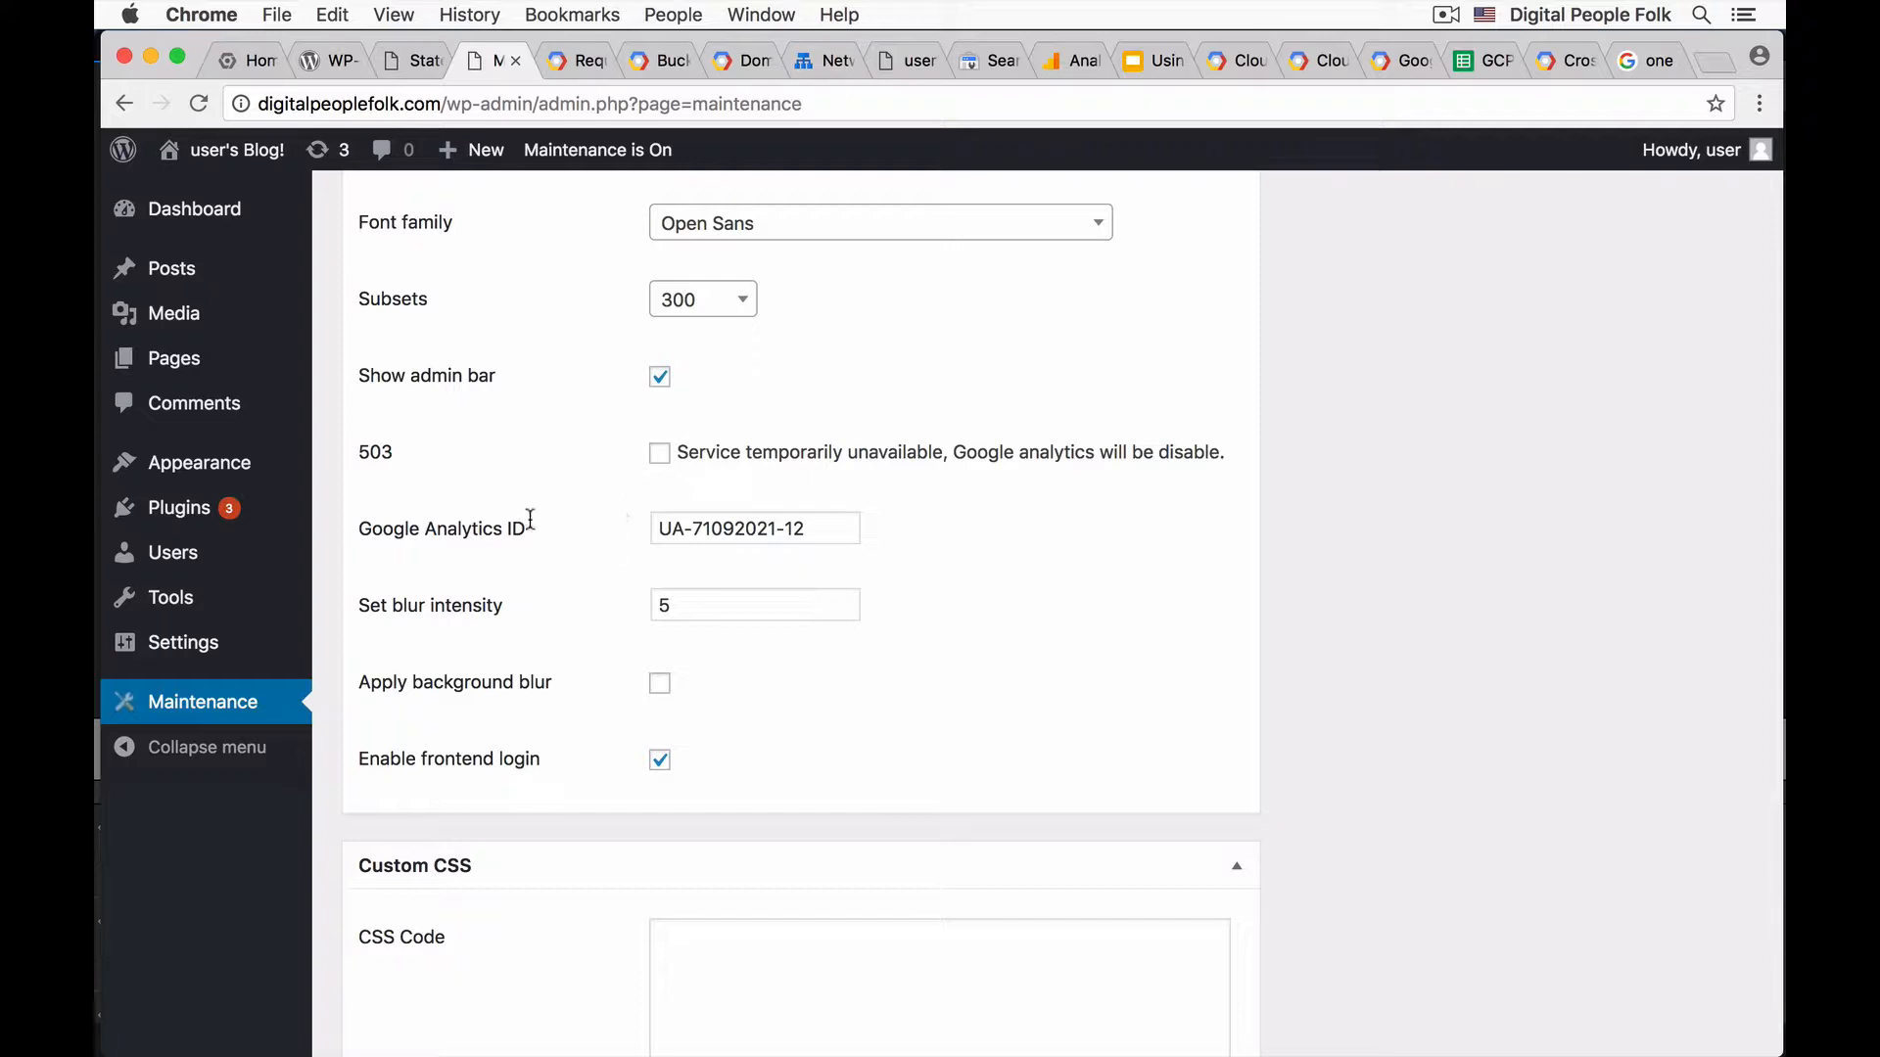
pyautogui.scroll(15, 560, 525)
pyautogui.scroll(2, 559, 526)
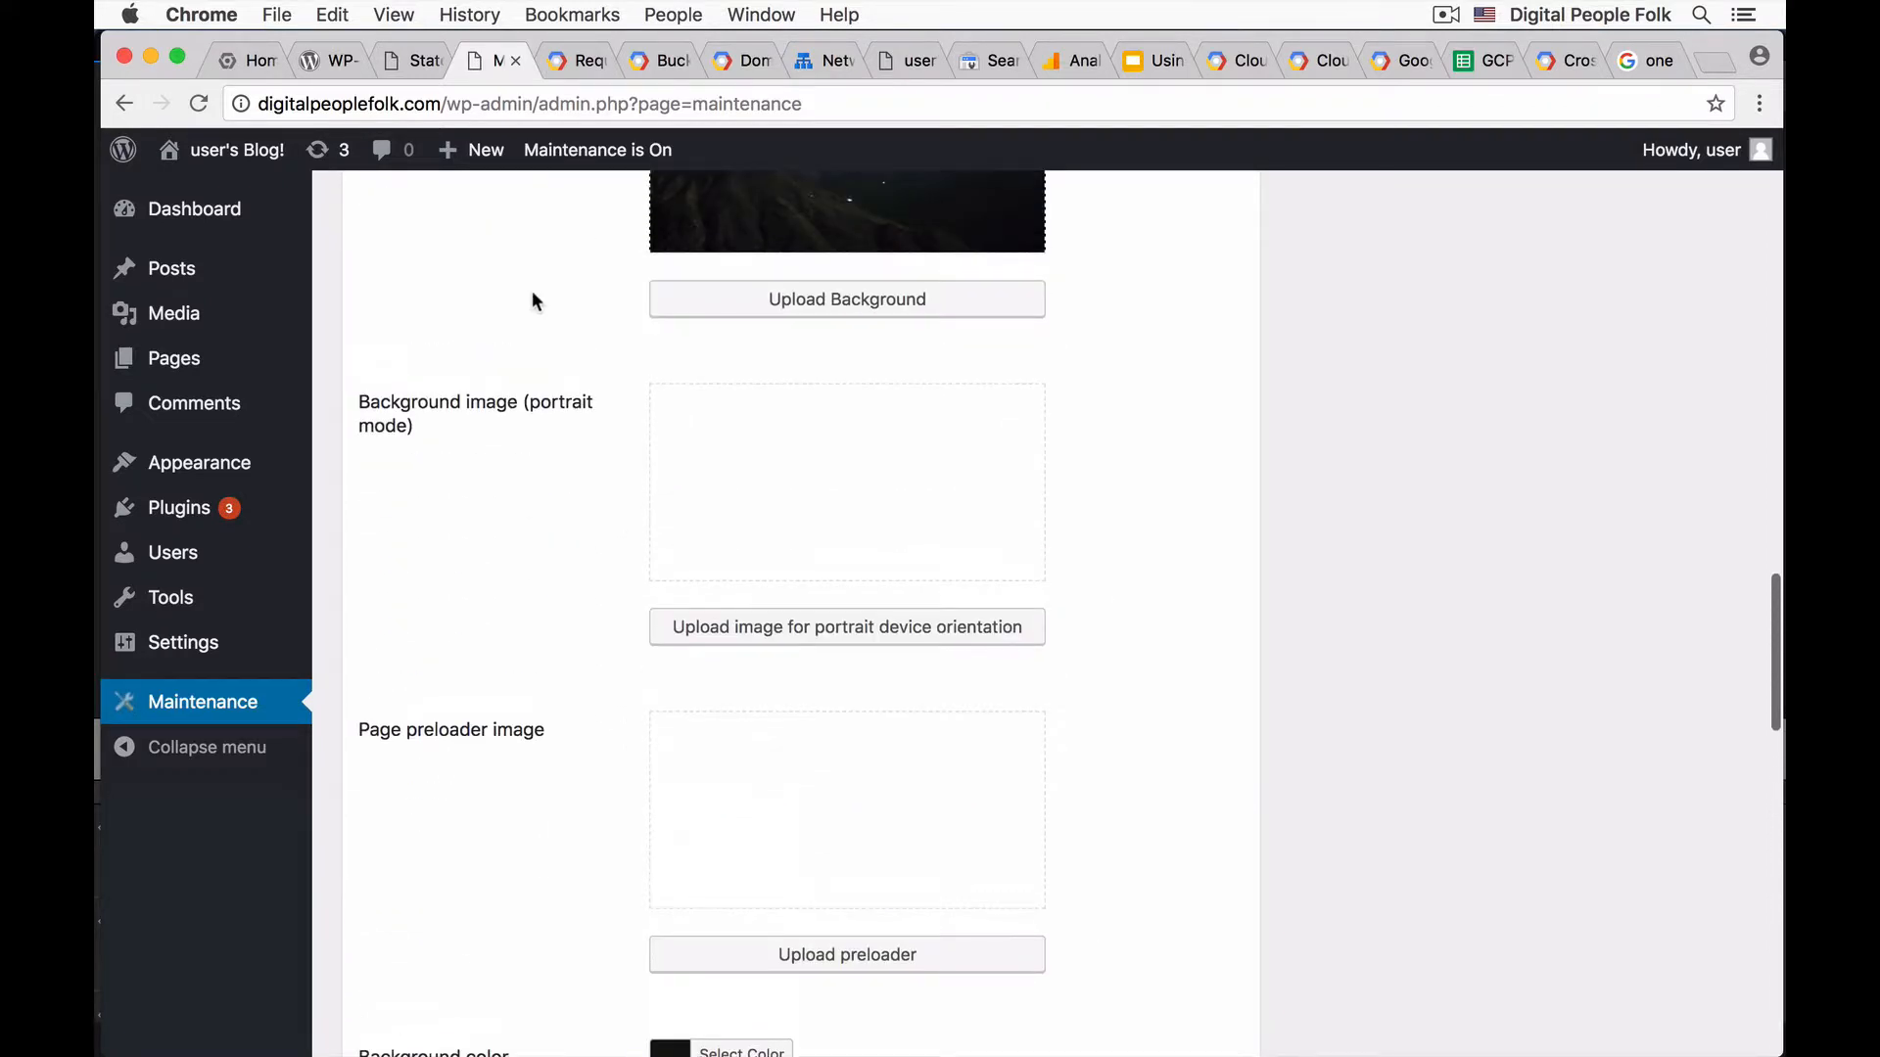
# - Switch to the Google Cloud Platform console and open the Storage browser for the Digi People Videos project
pyautogui.click(409, 64)
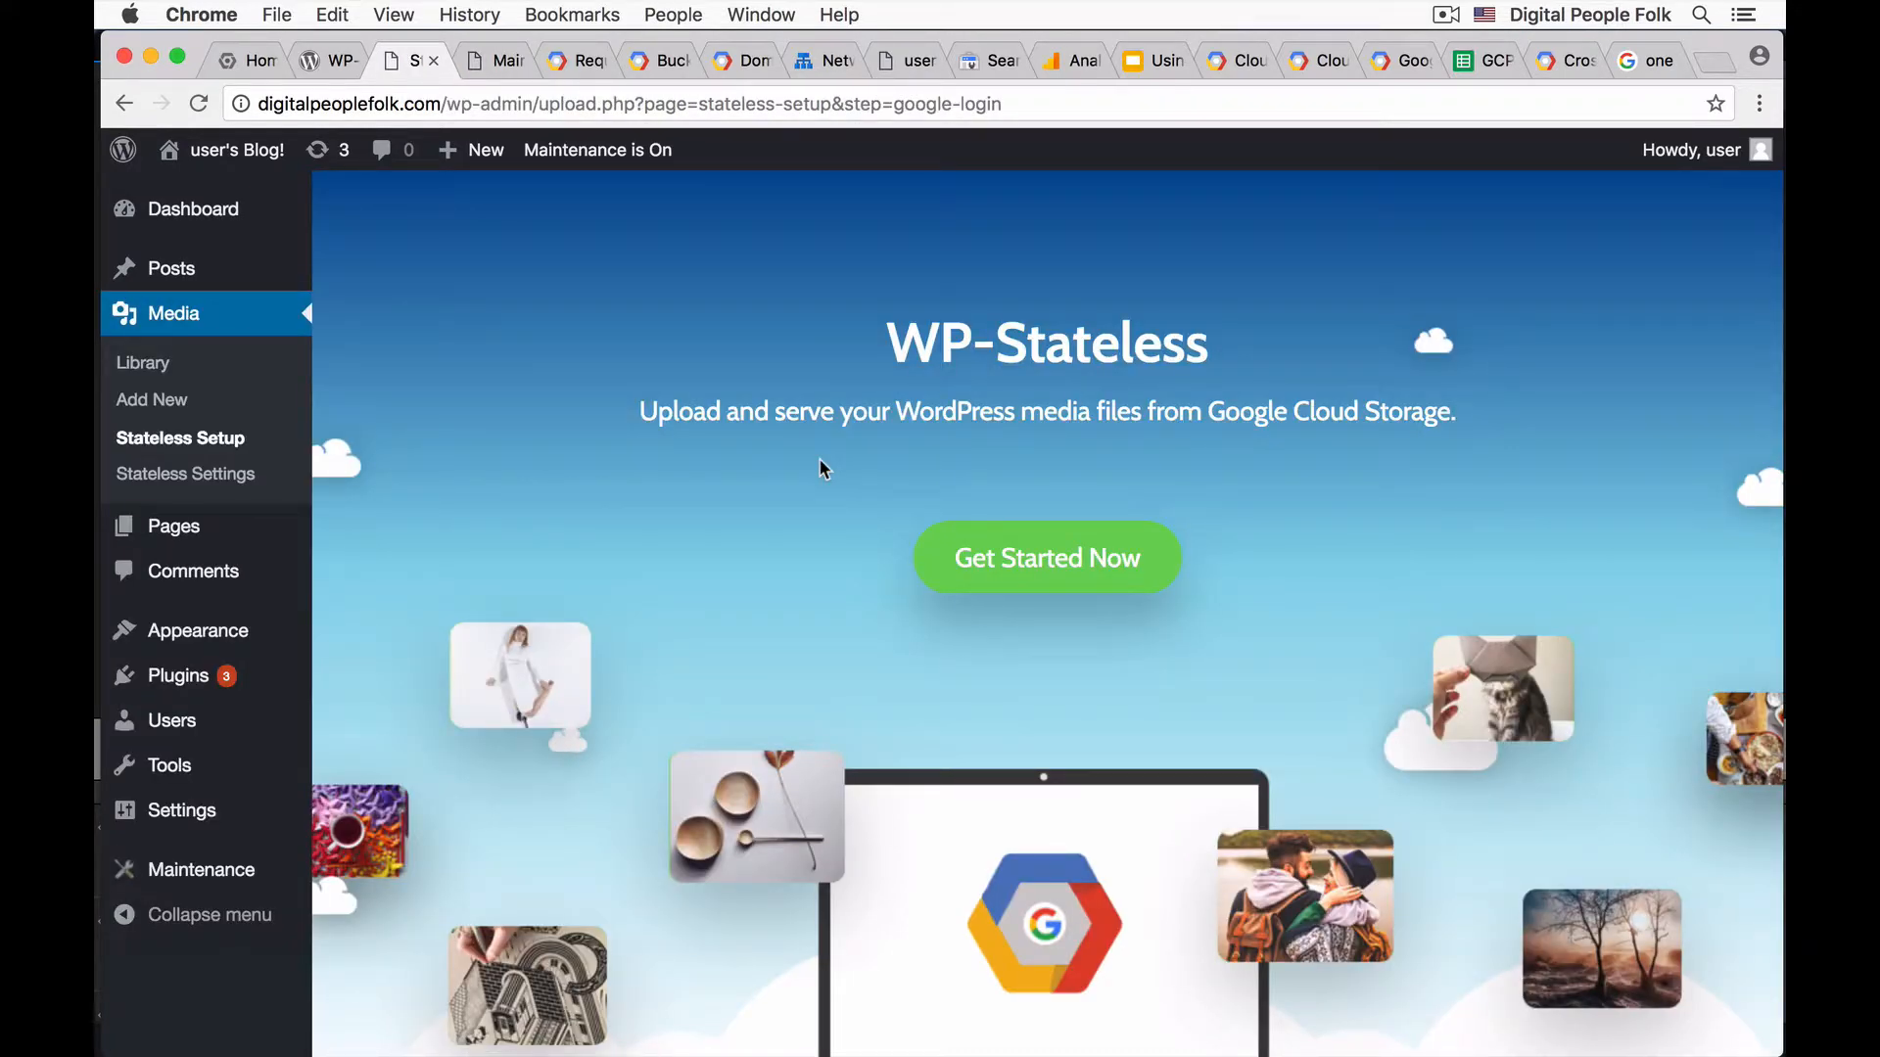
pyautogui.click(235, 63)
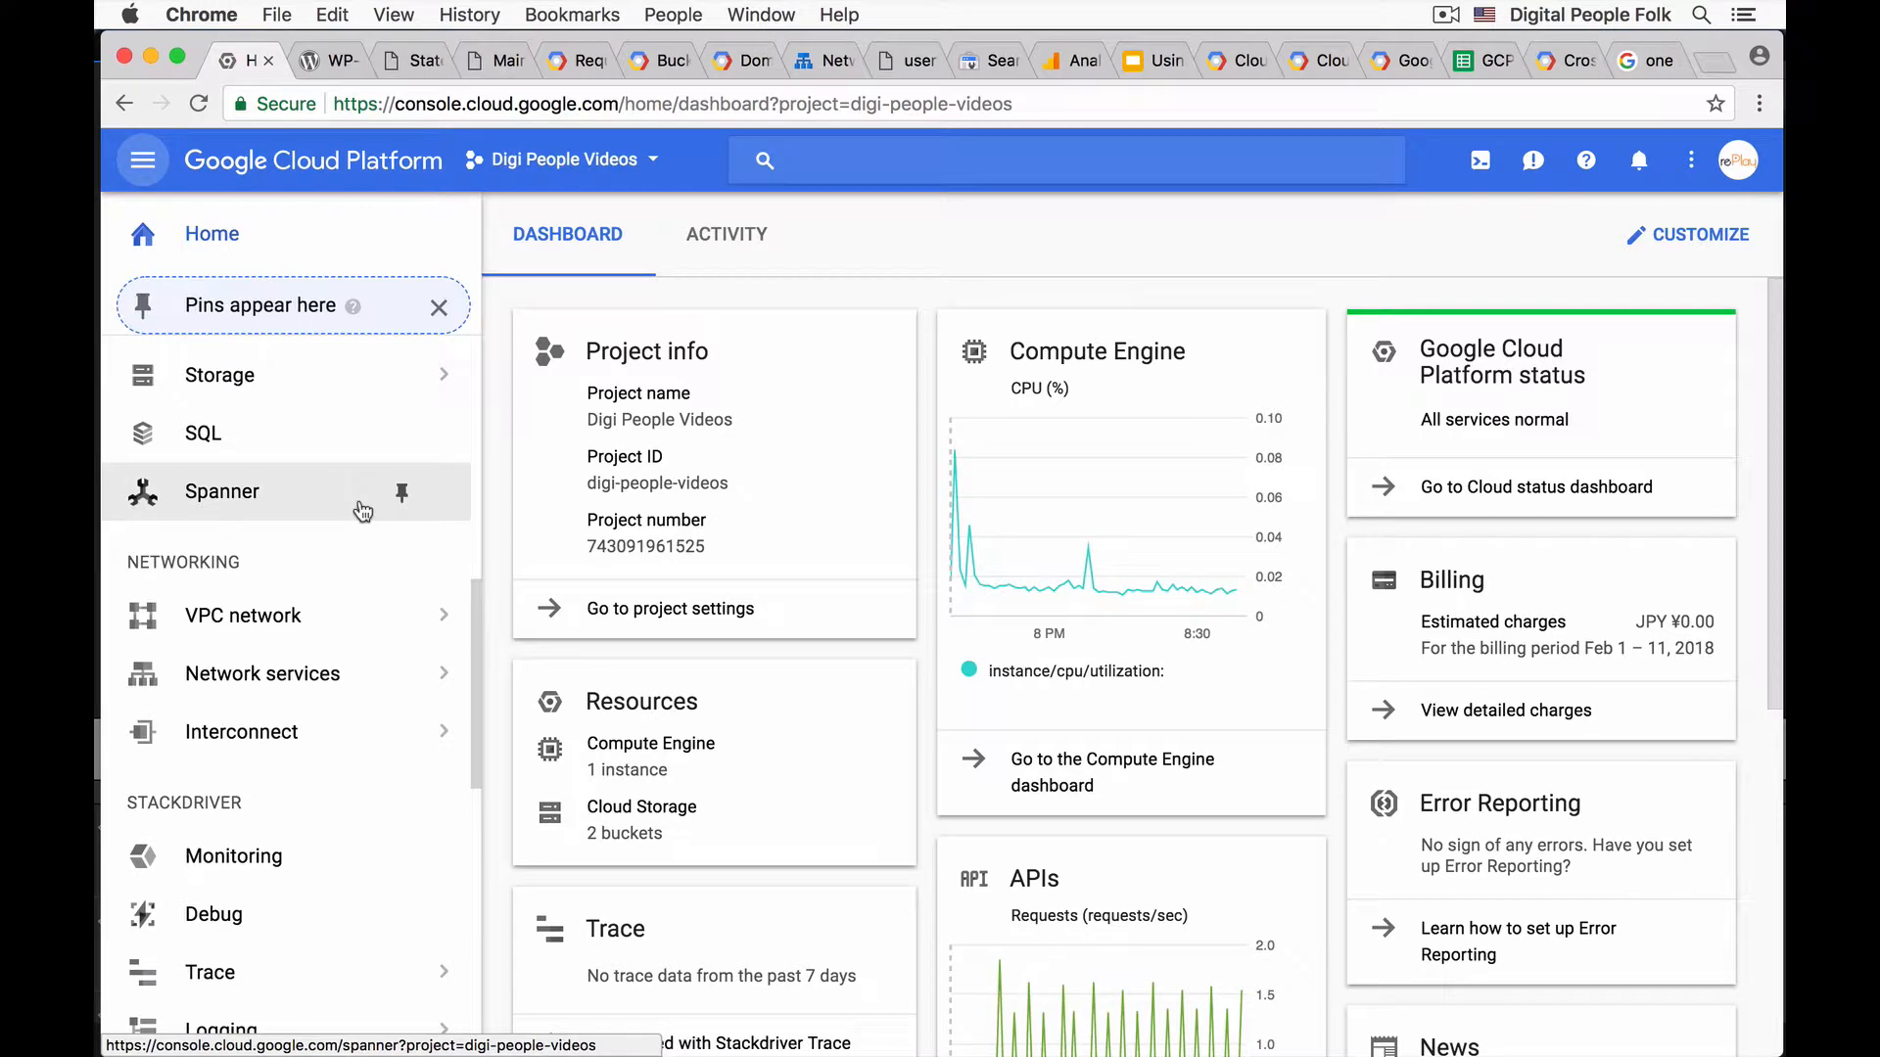
pyautogui.scroll(3, 362, 509)
pyautogui.moveTo(398, 519)
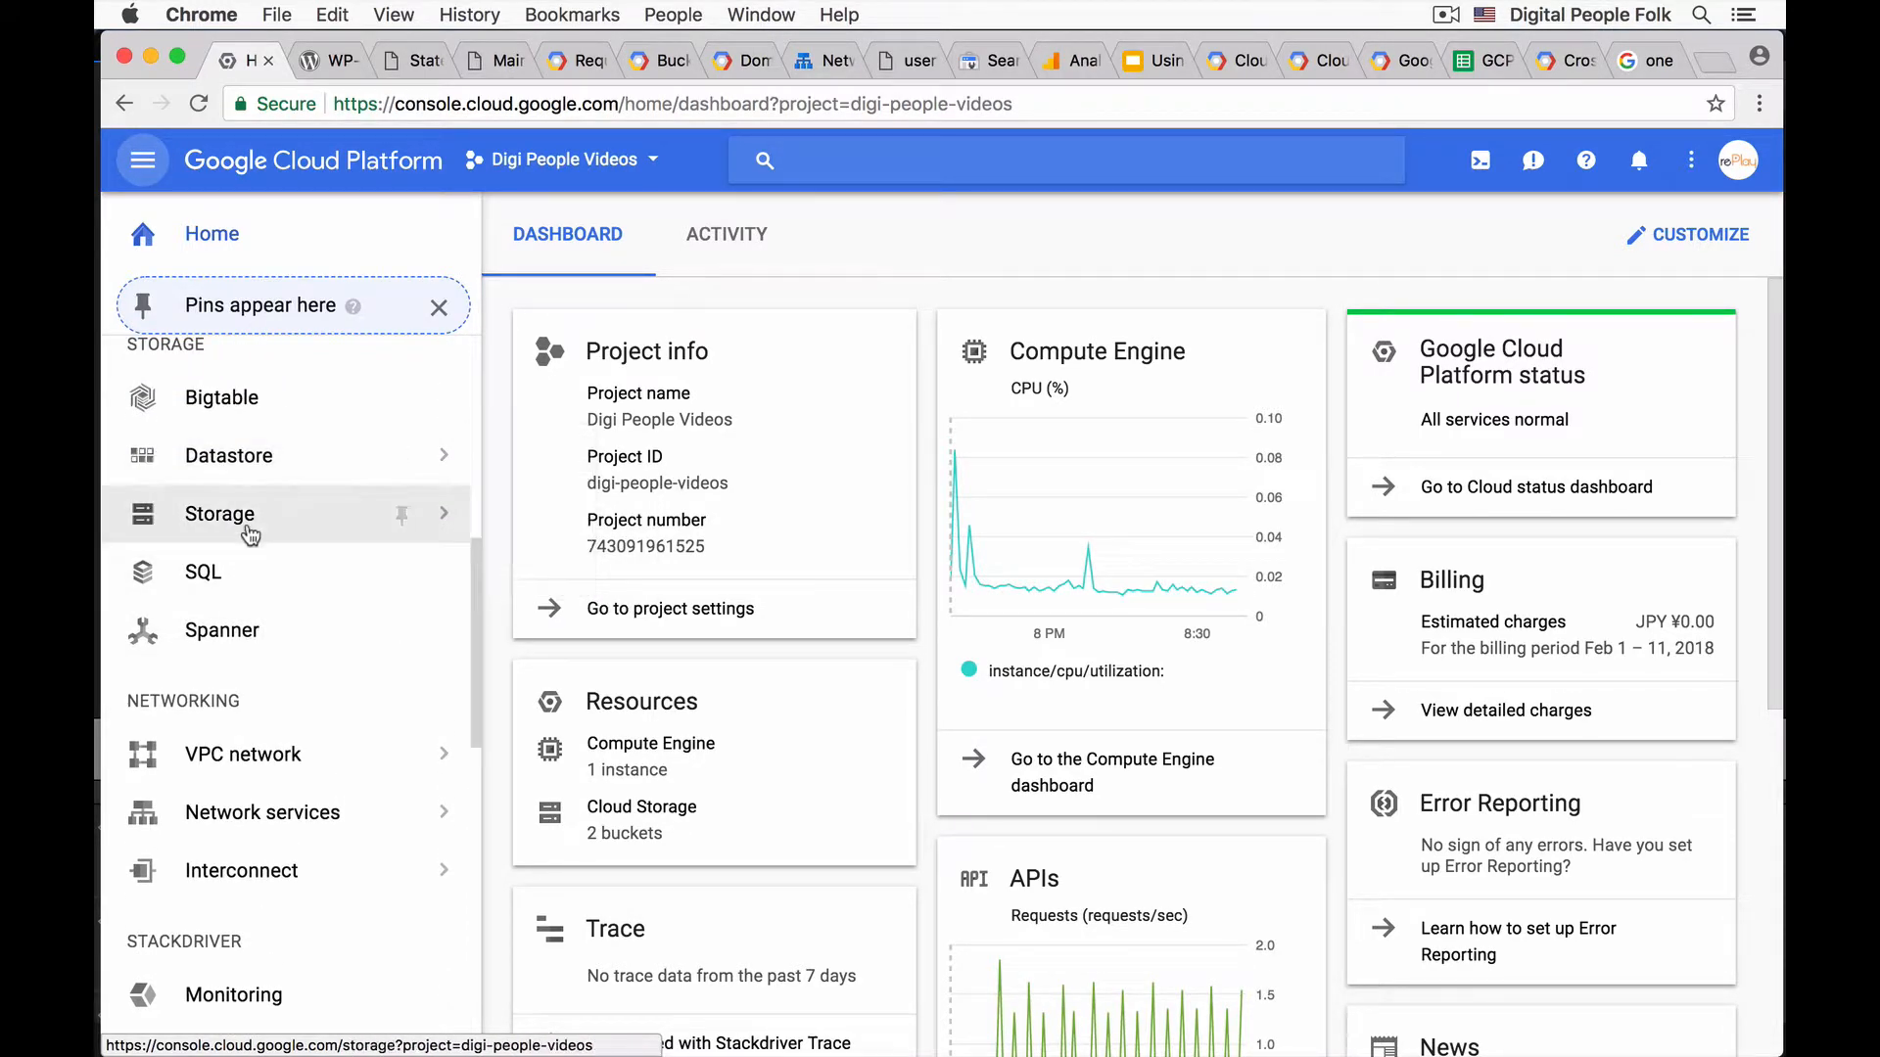
pyautogui.moveTo(250, 537)
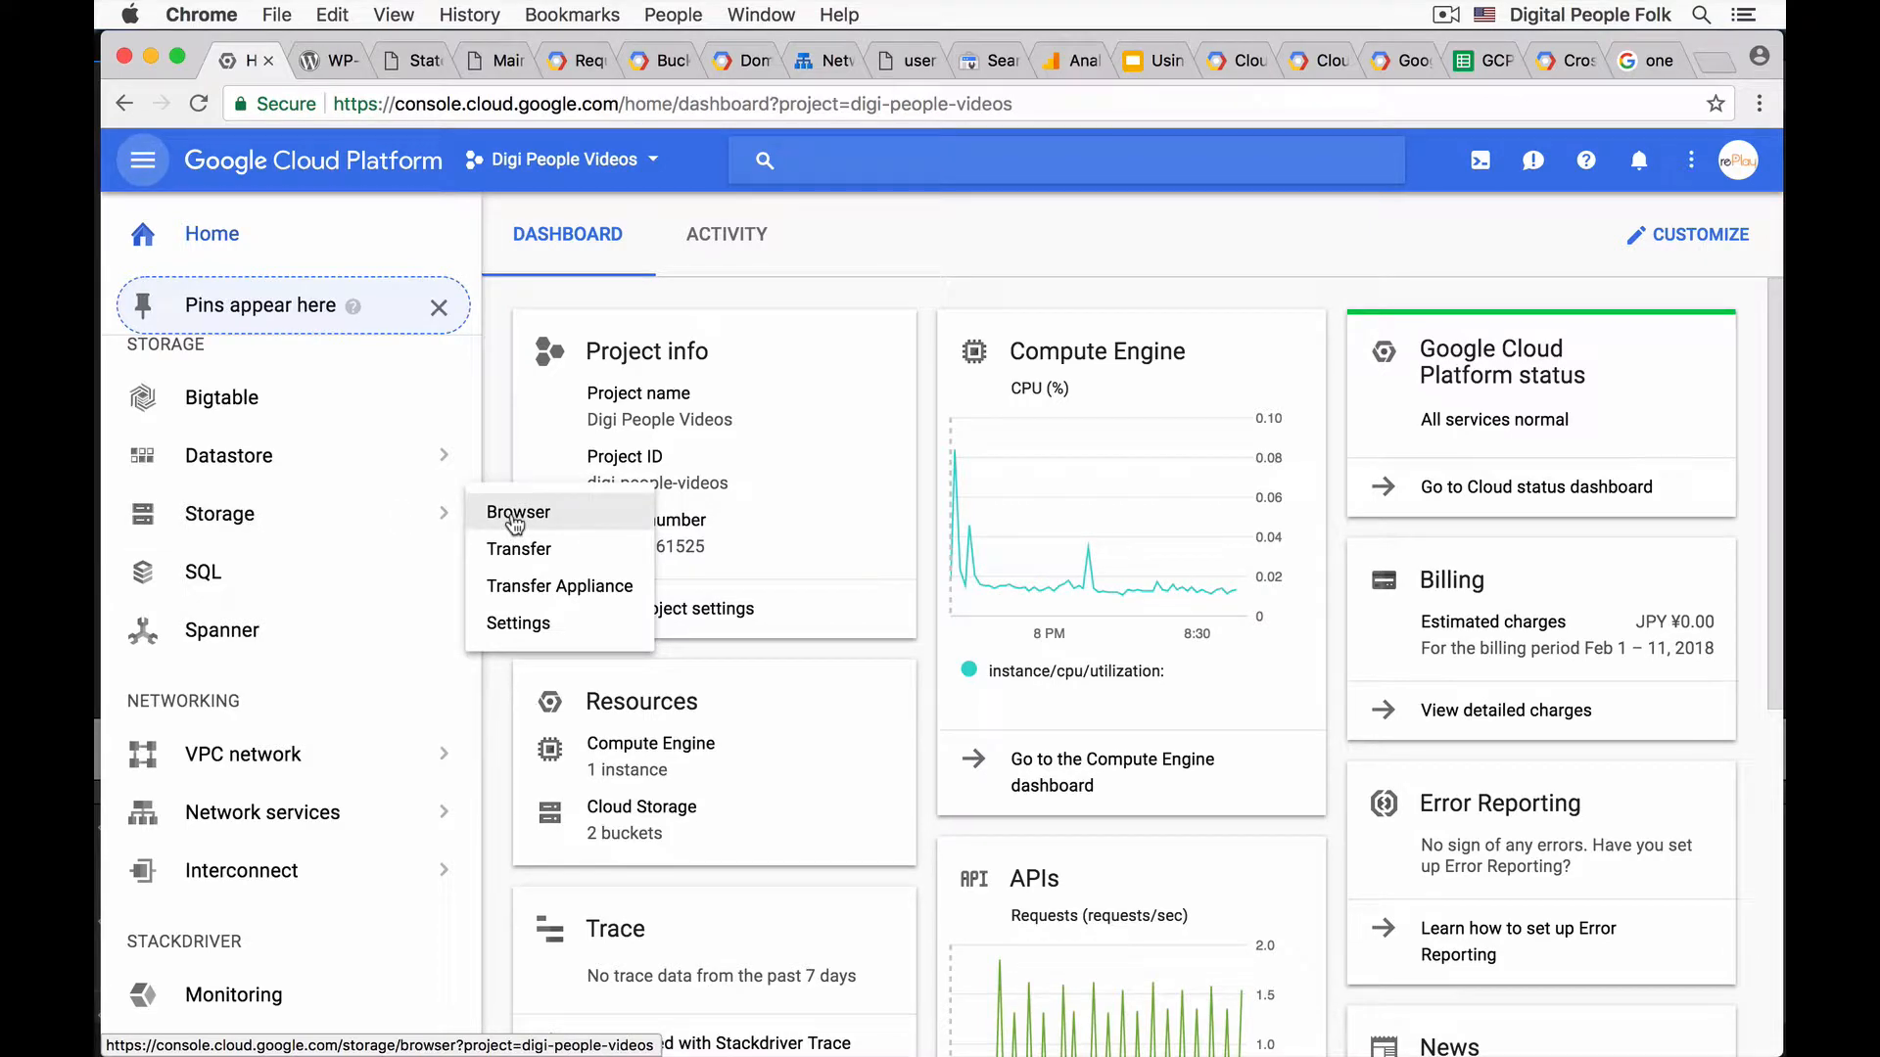
pyautogui.moveTo(309, 537)
pyautogui.click(516, 517)
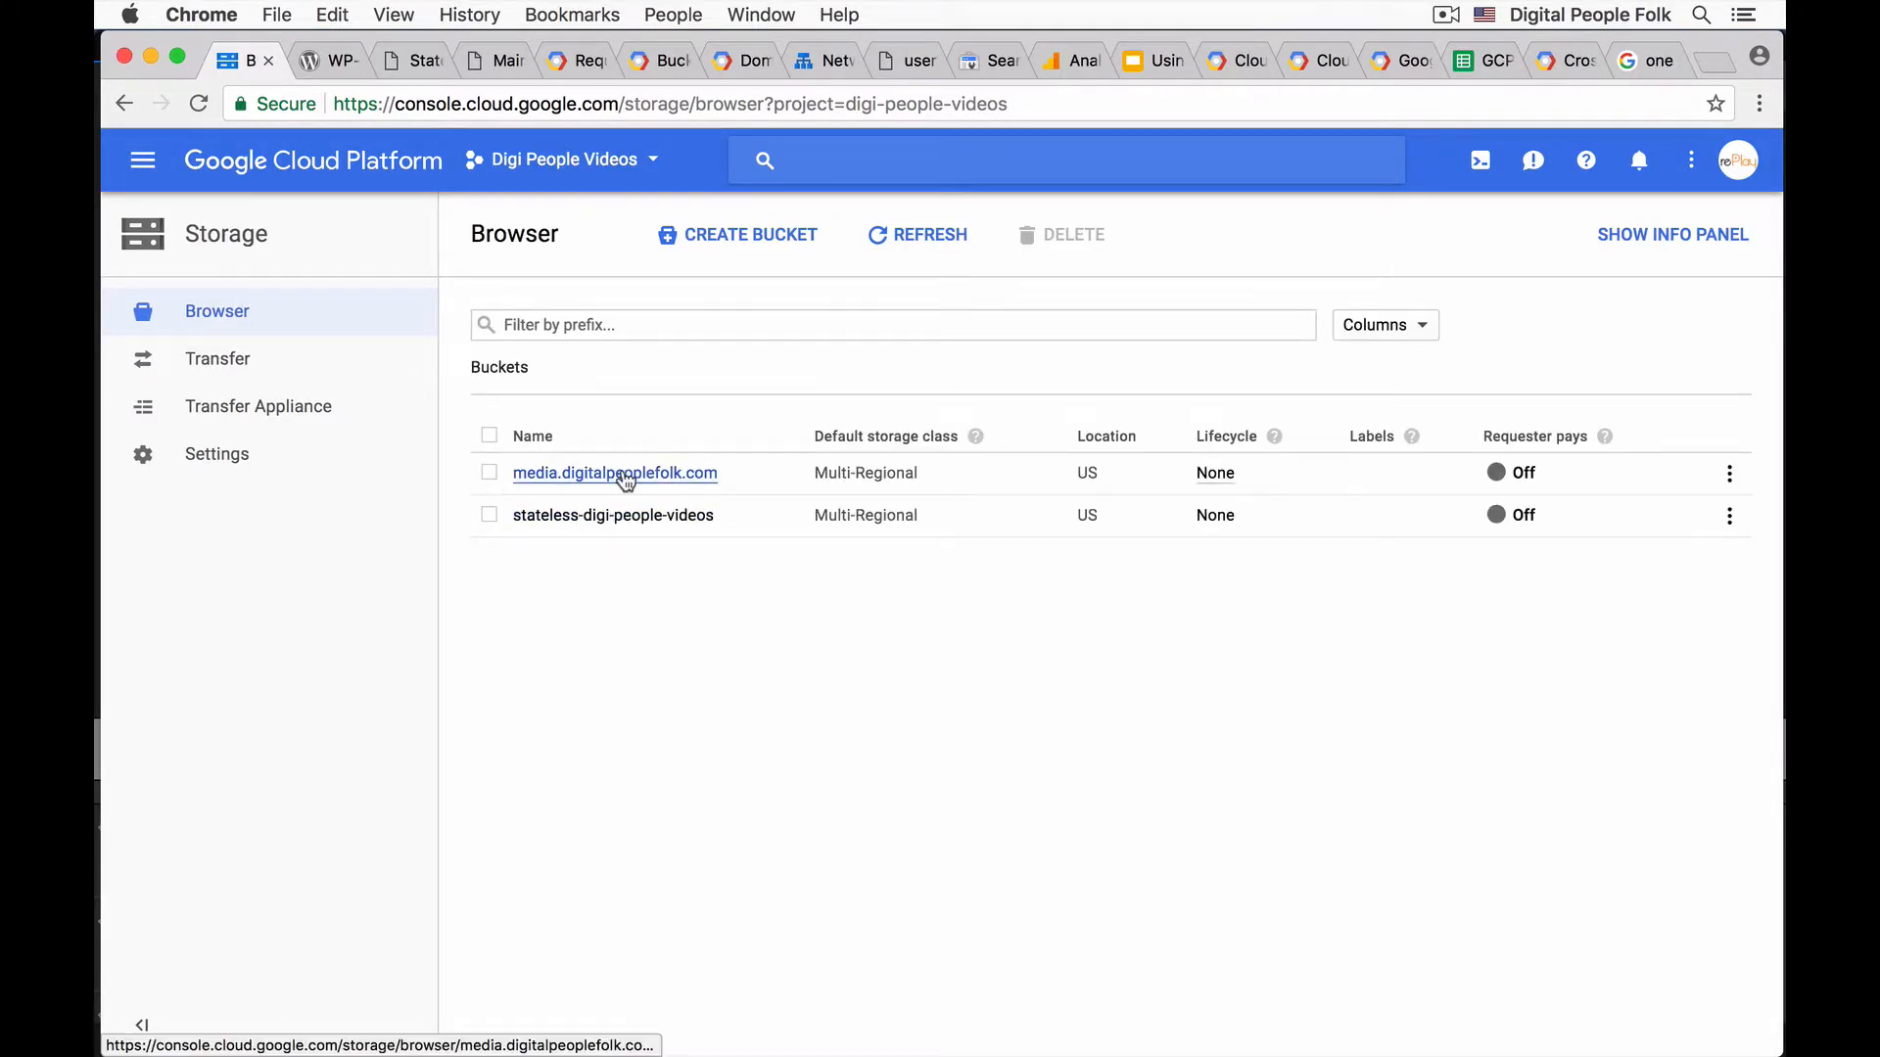
# - Delete the existing media.digitalpeoplefolk.com bucket together with its contents
pyautogui.click(489, 474)
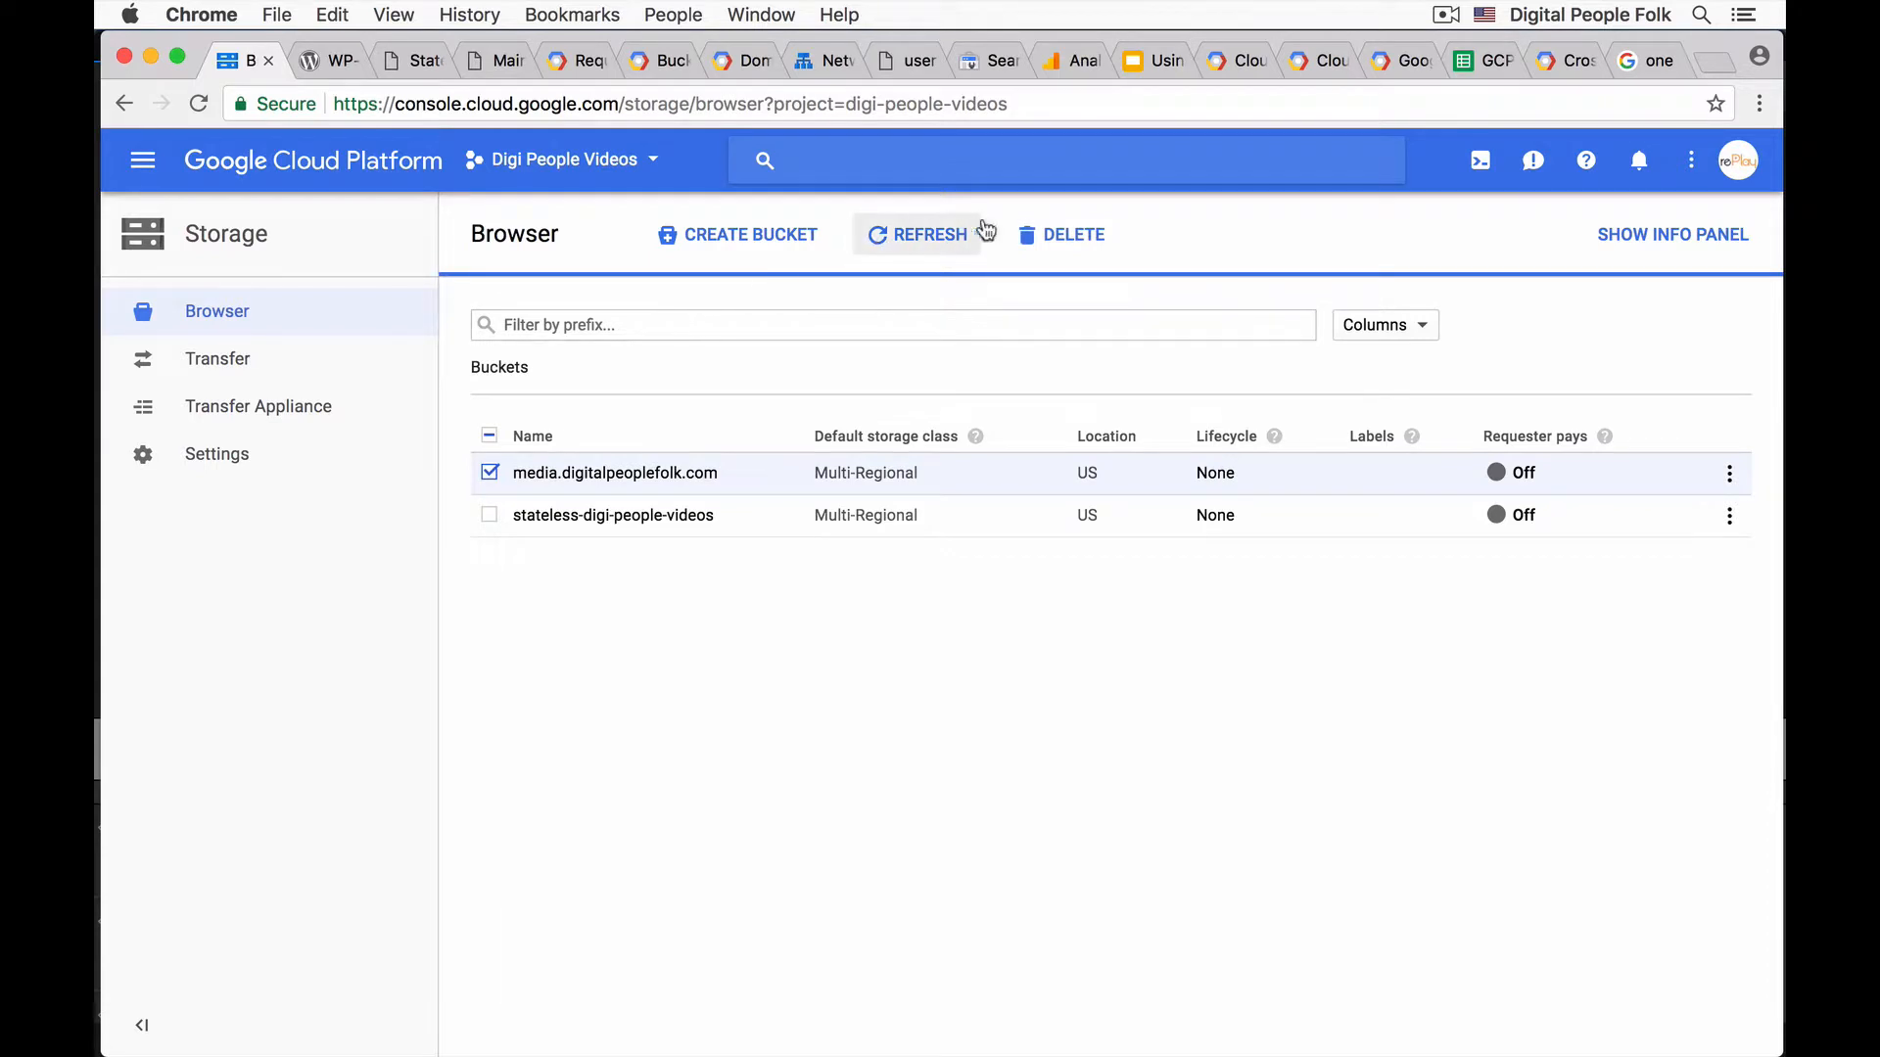
pyautogui.click(1043, 241)
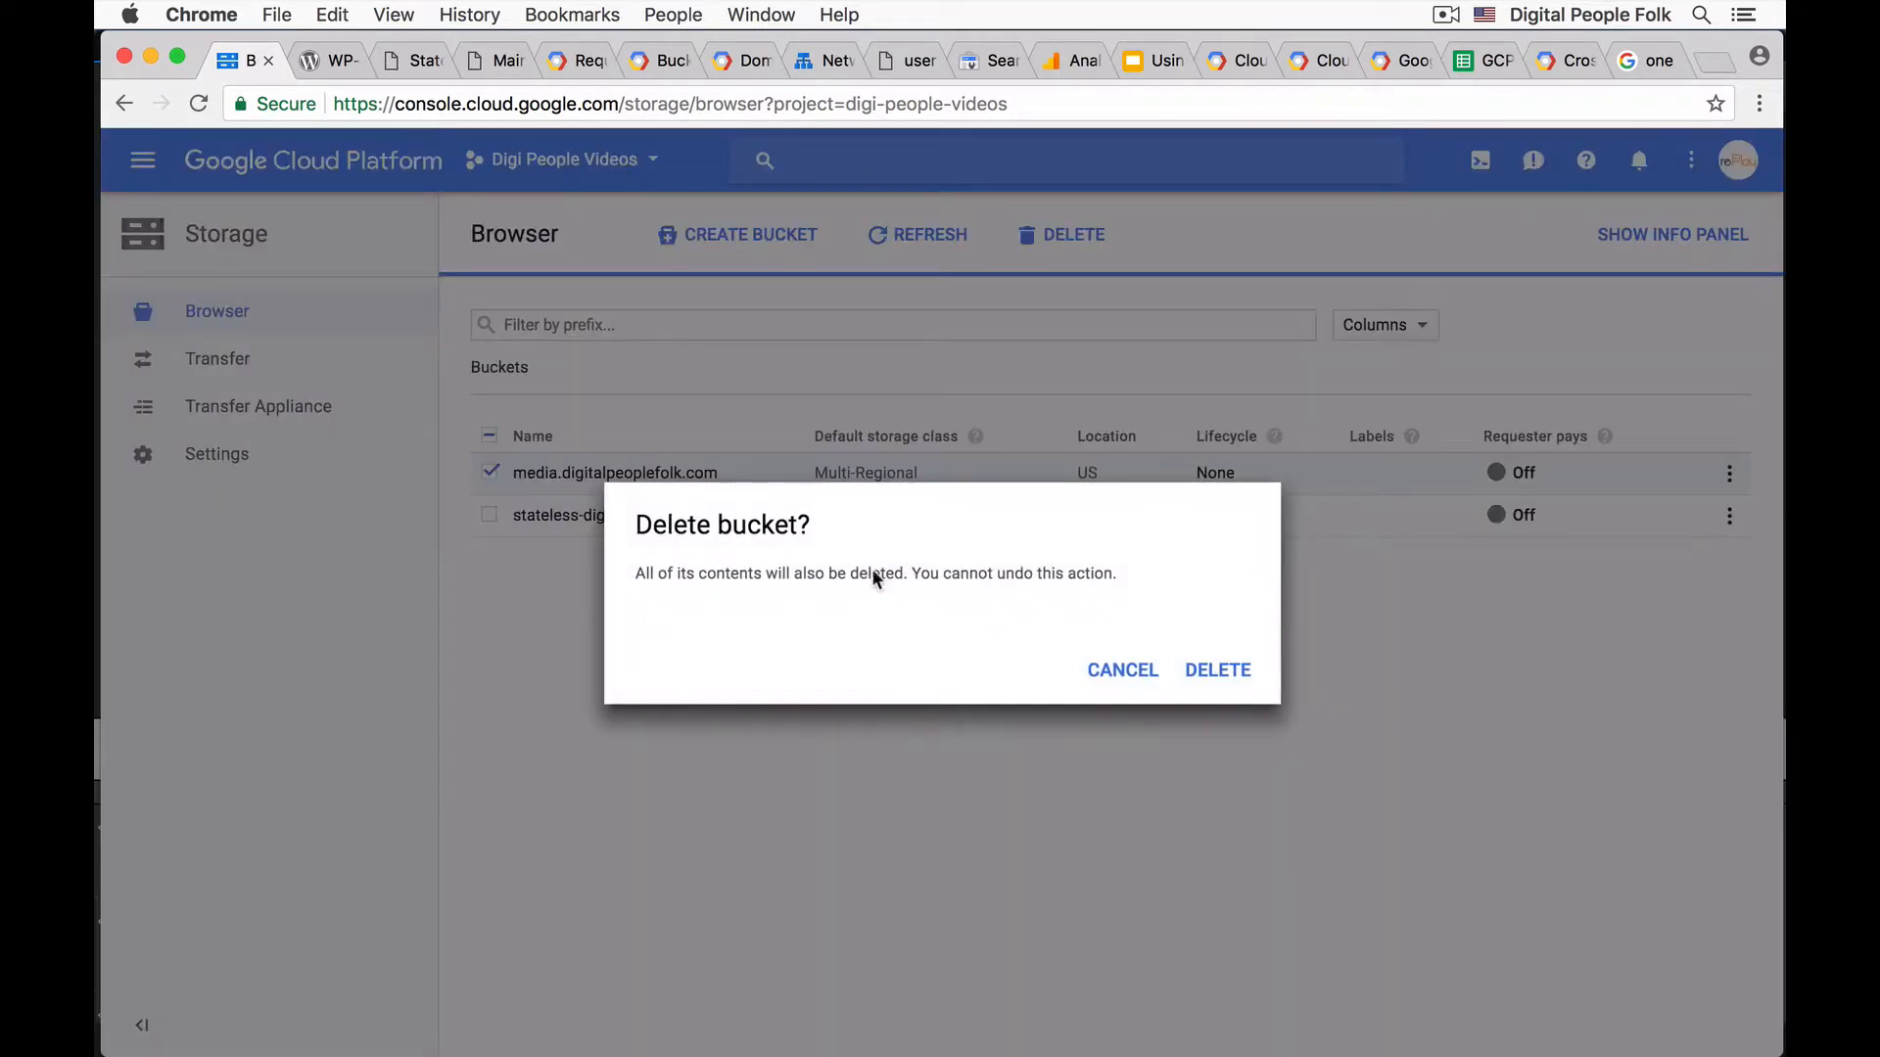
pyautogui.click(1224, 668)
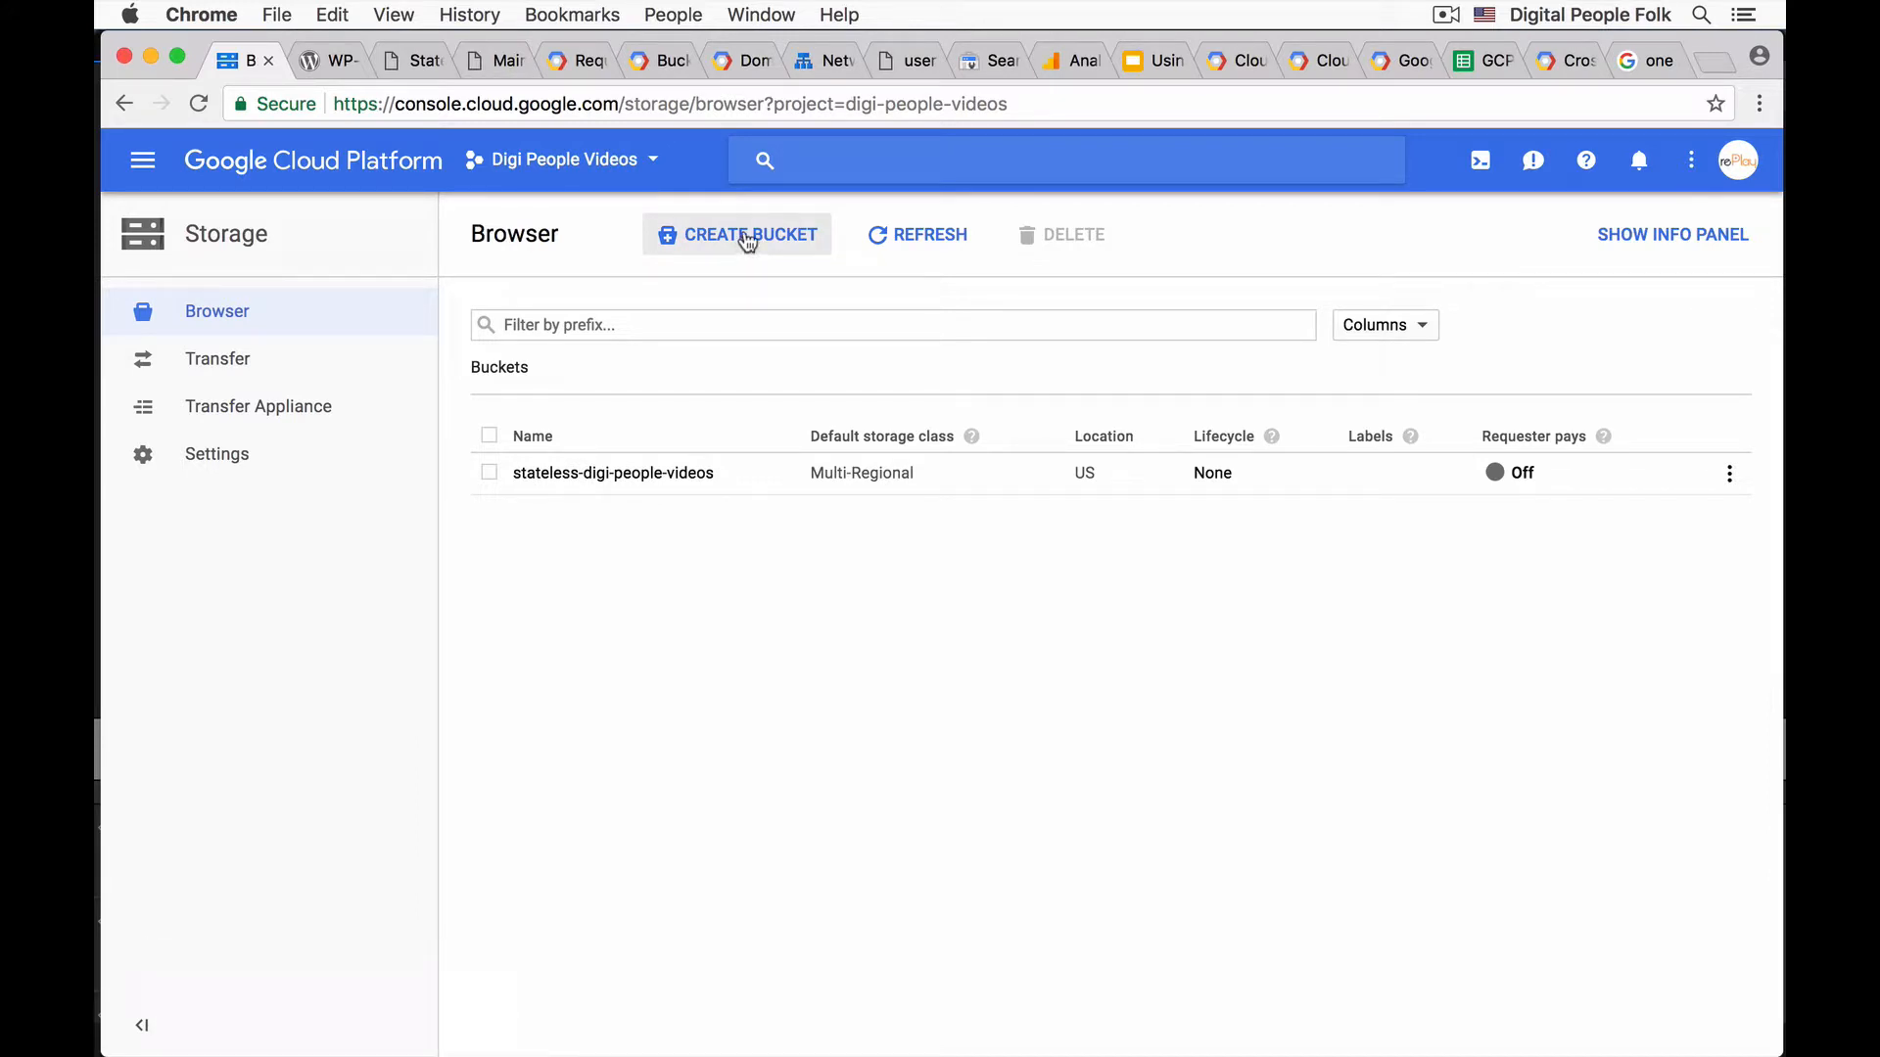
# - Start a new storage bucket and name it media.digitalpeoplefolk.com
pyautogui.click(748, 244)
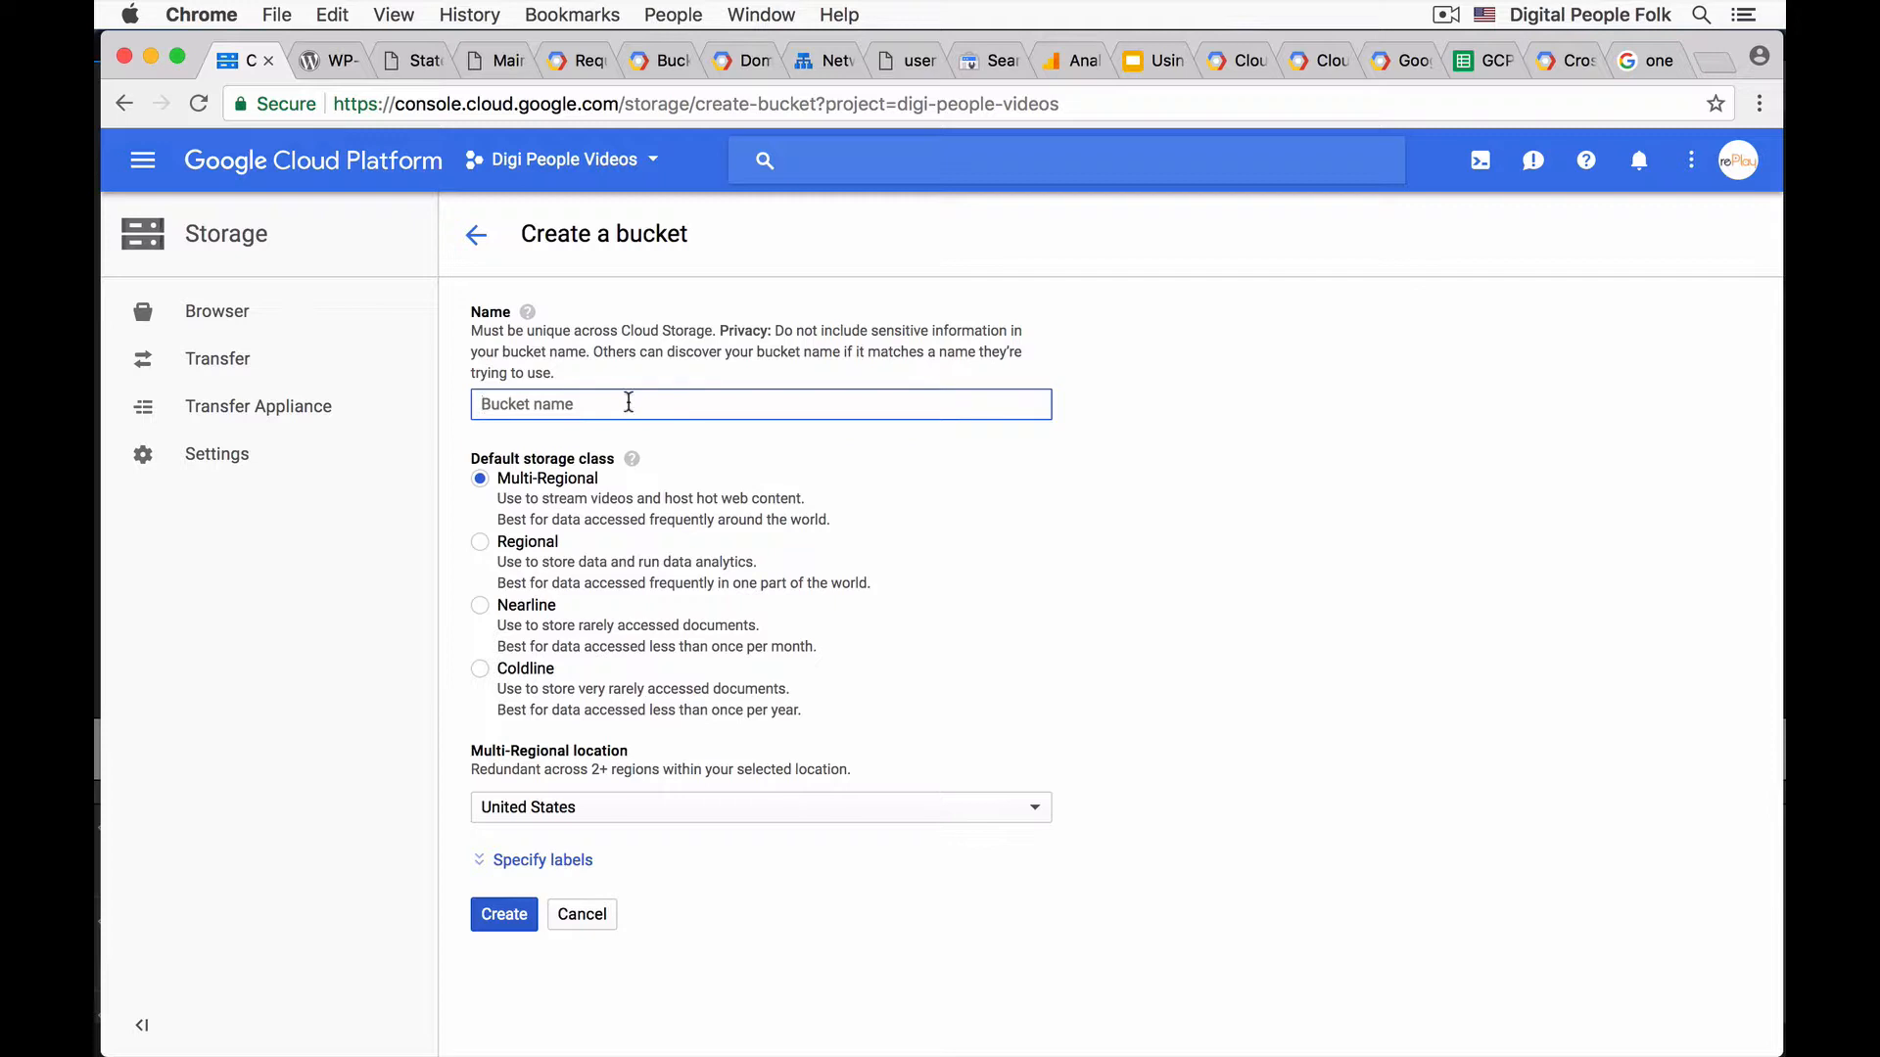
pyautogui.write('media')
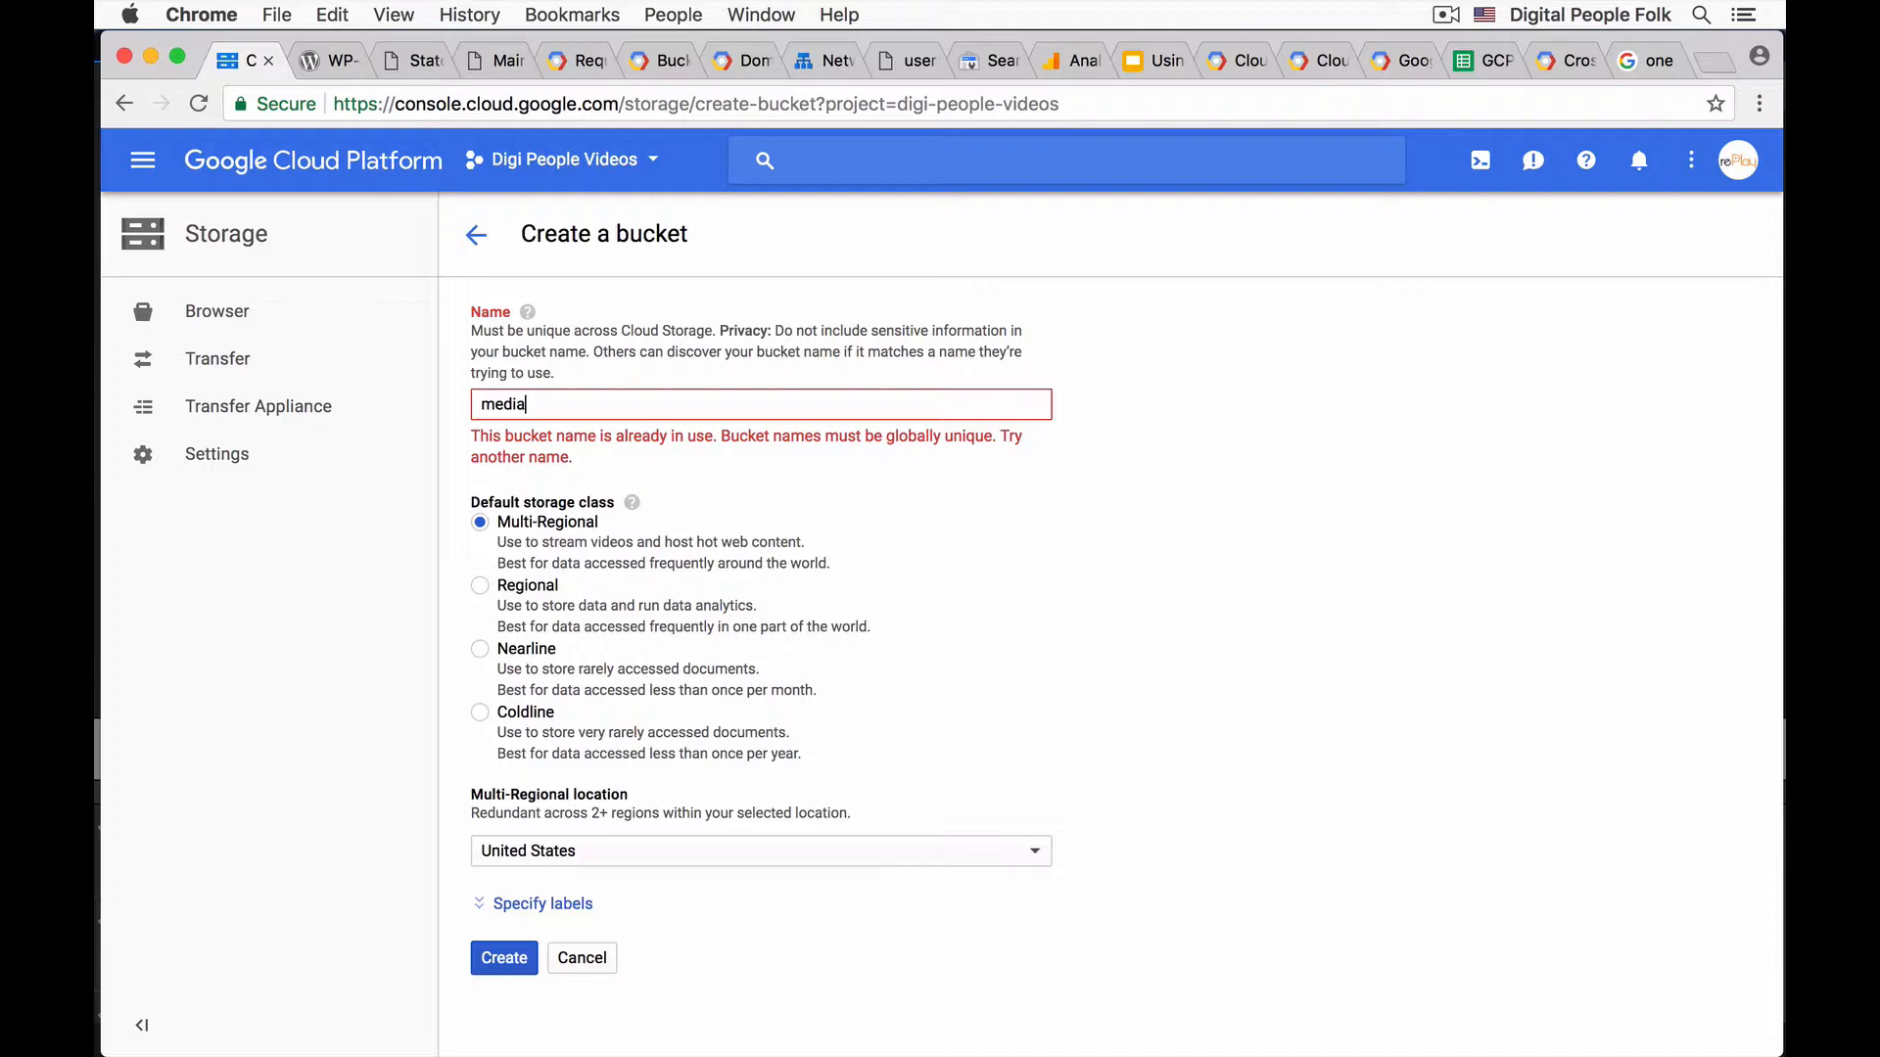
pyautogui.write('.d')
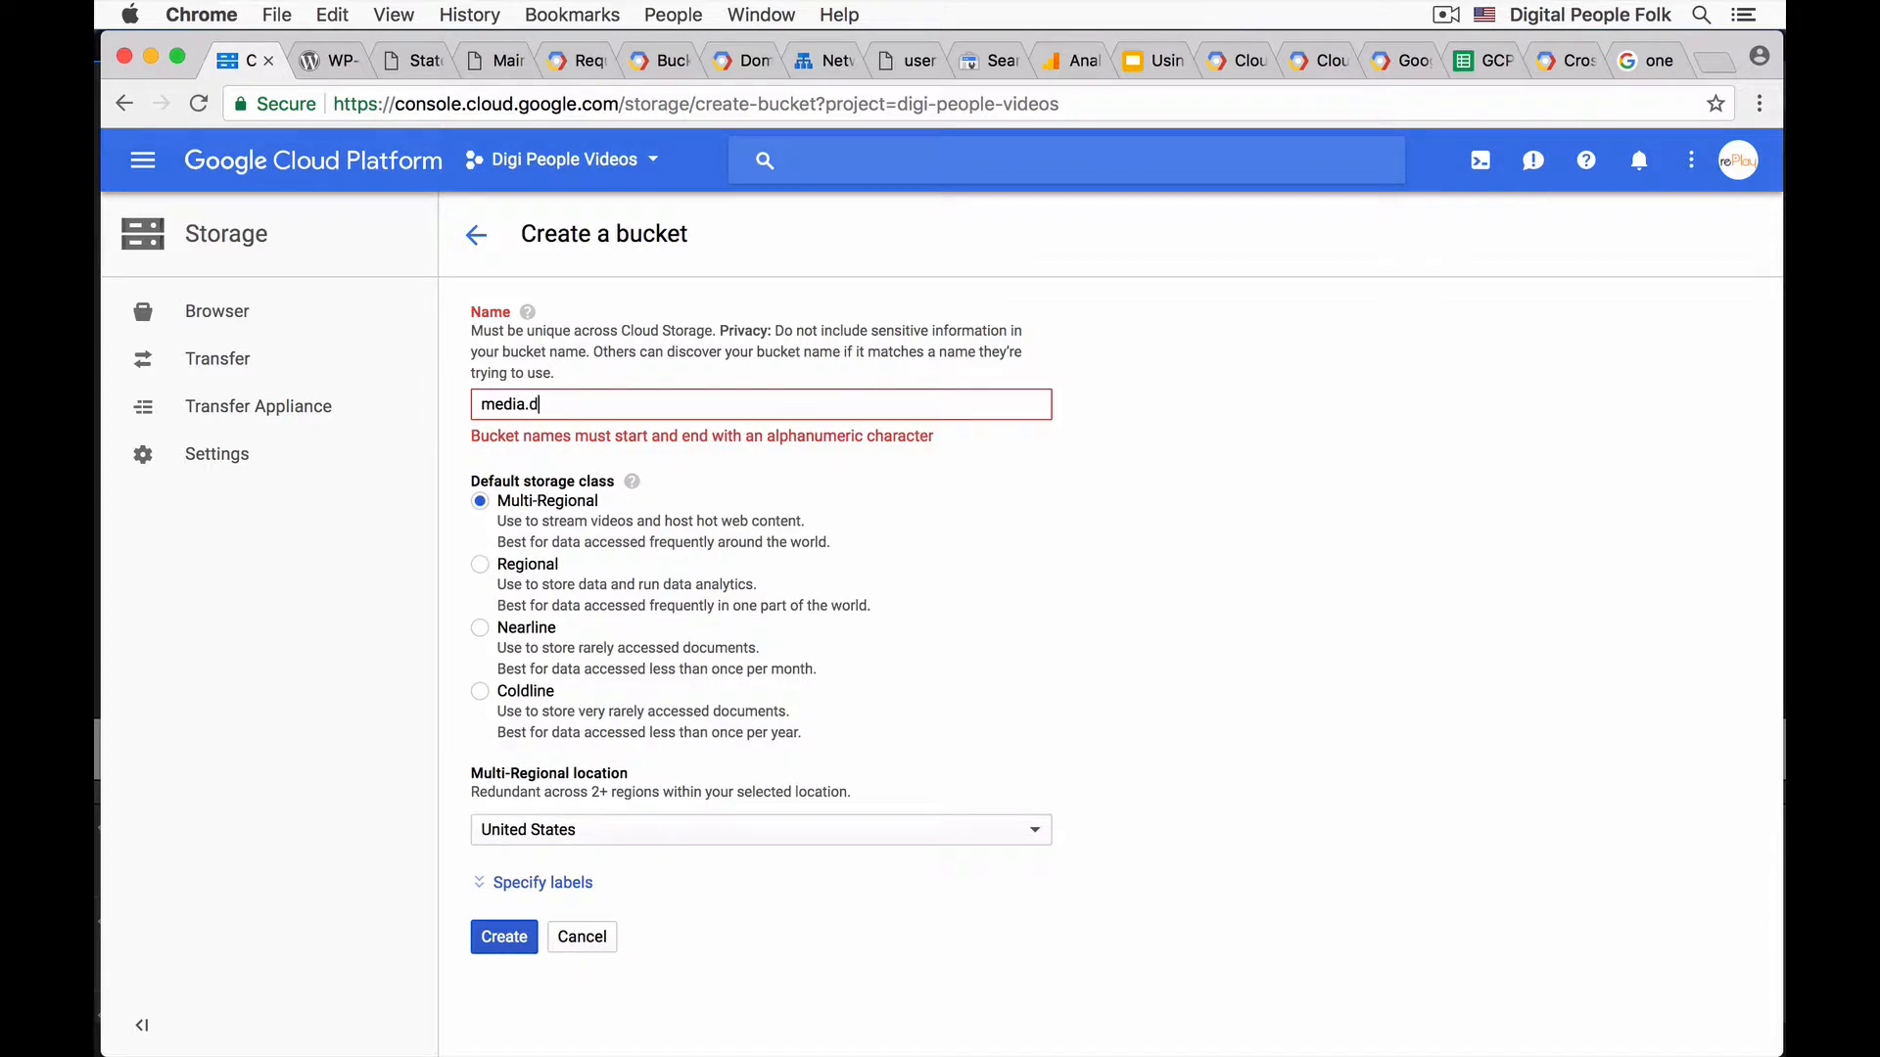
pyautogui.write('igital')
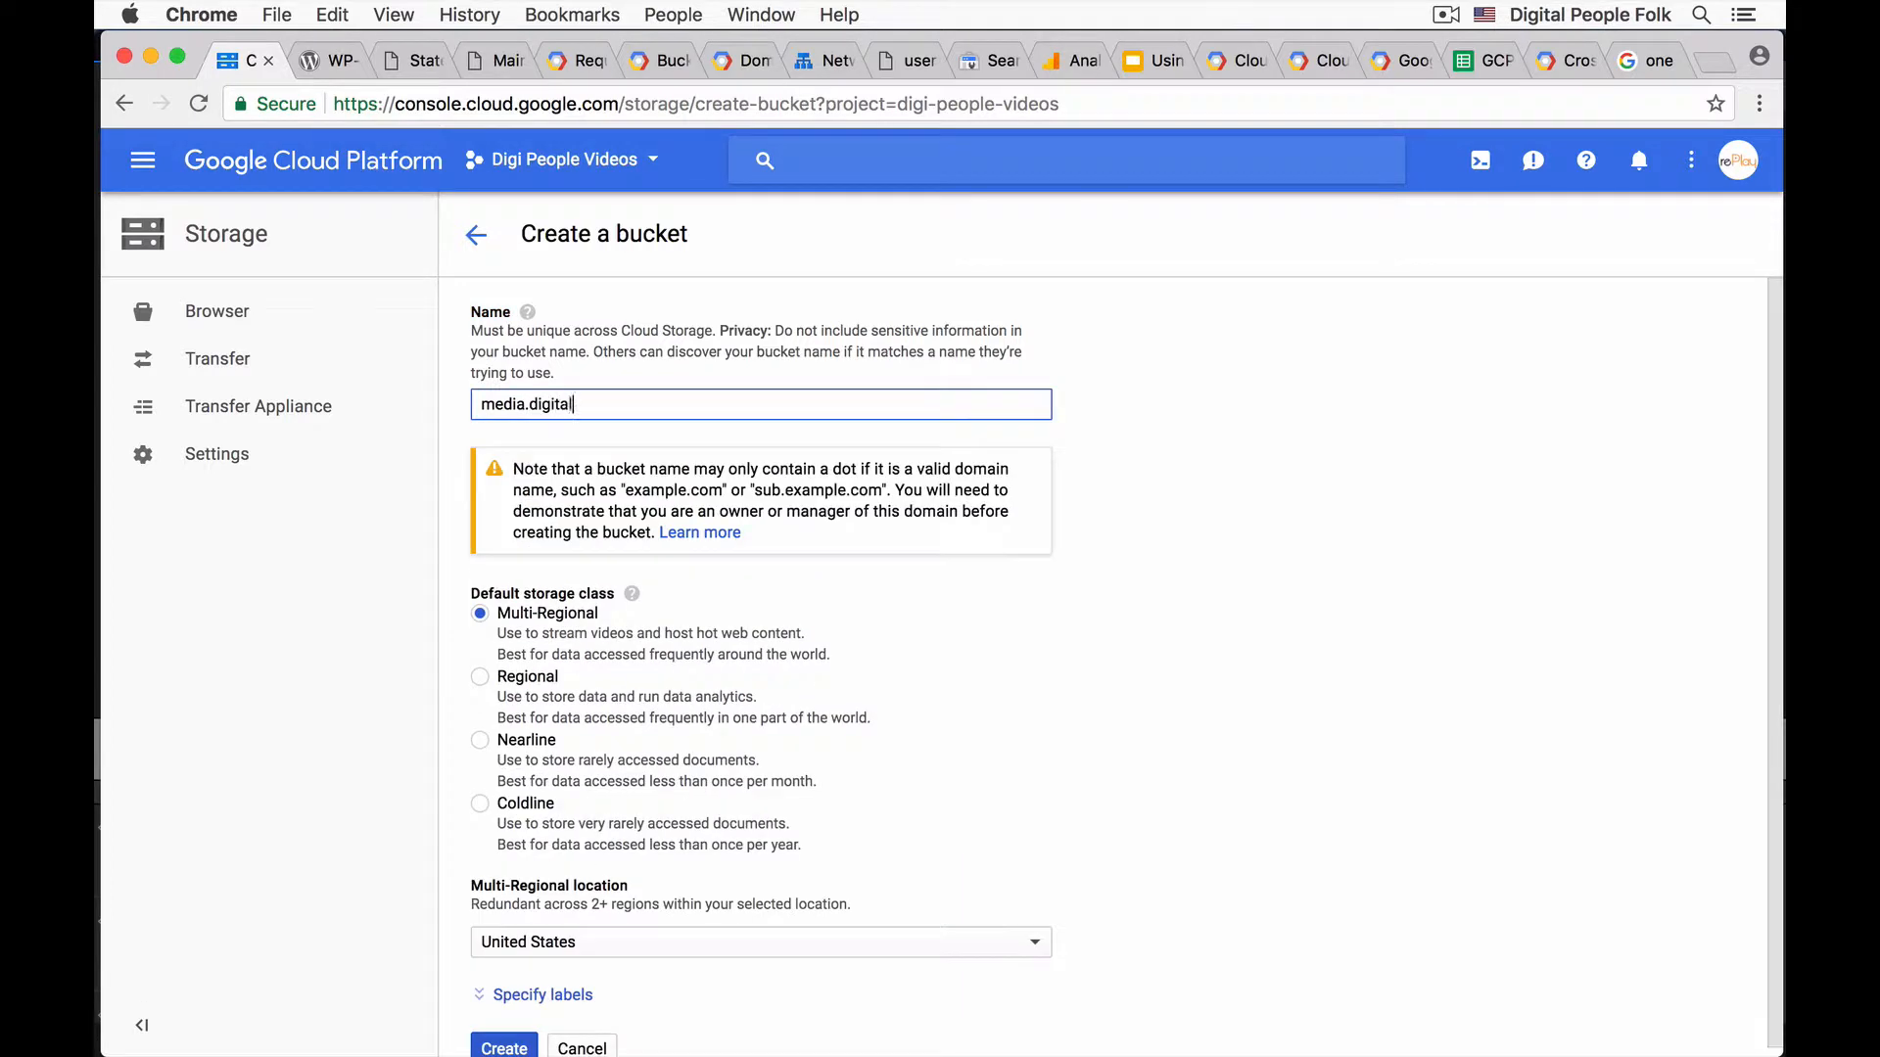
pyautogui.write('peoplefolk.com')
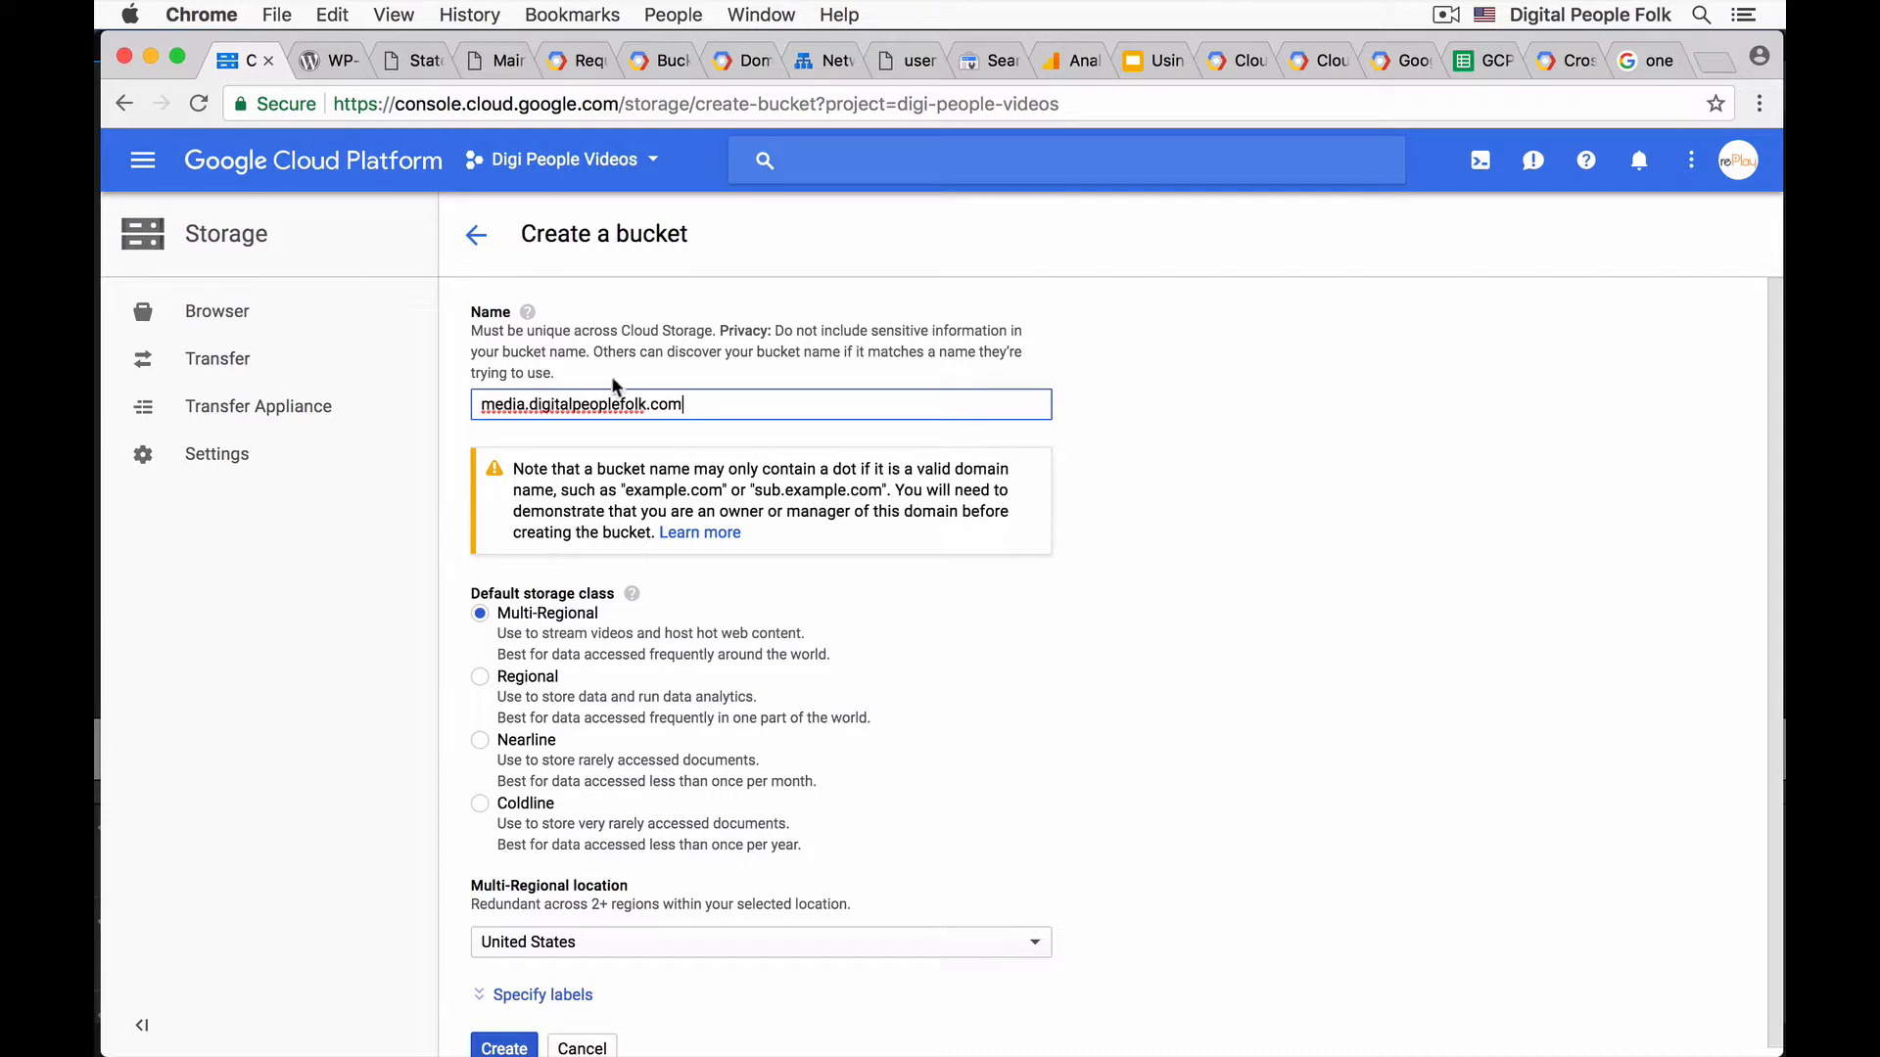
# - Choose United States as the bucket's multi-regional location and create the bucket
pyautogui.scroll(-1, 906, 590)
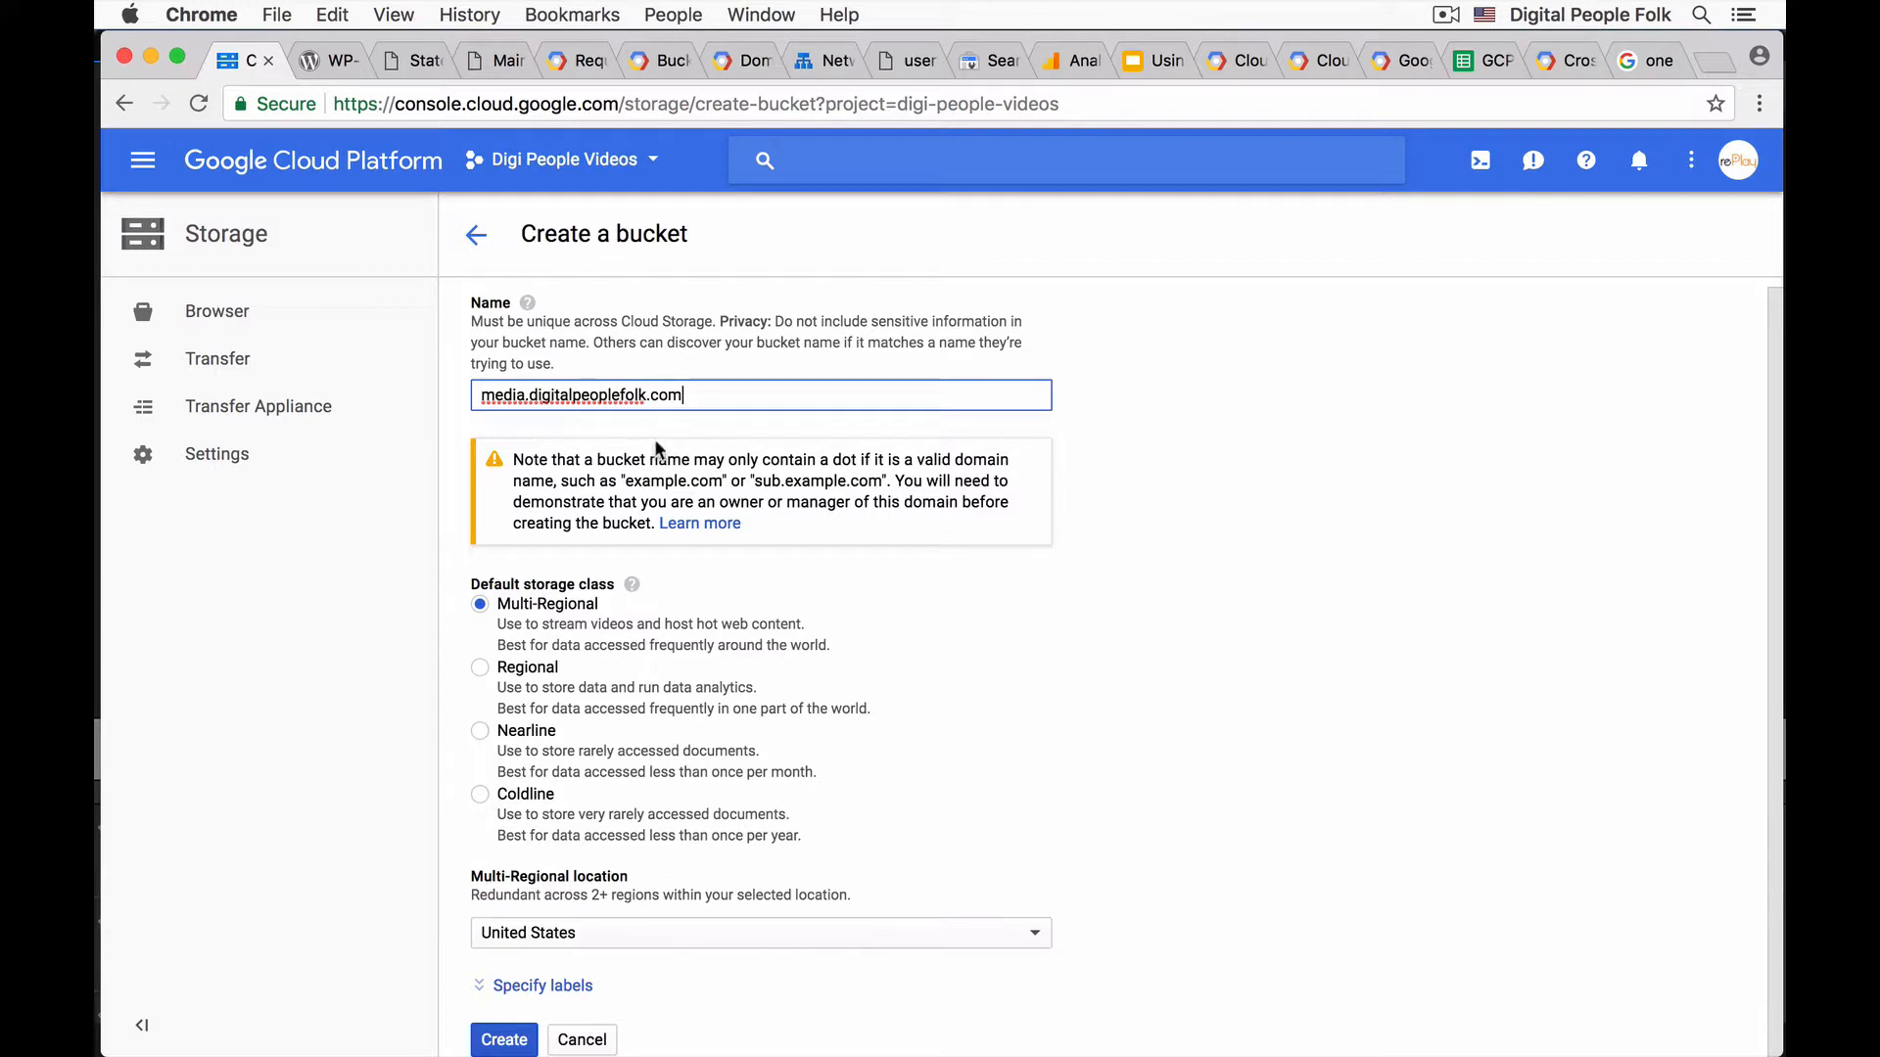
pyautogui.click(778, 939)
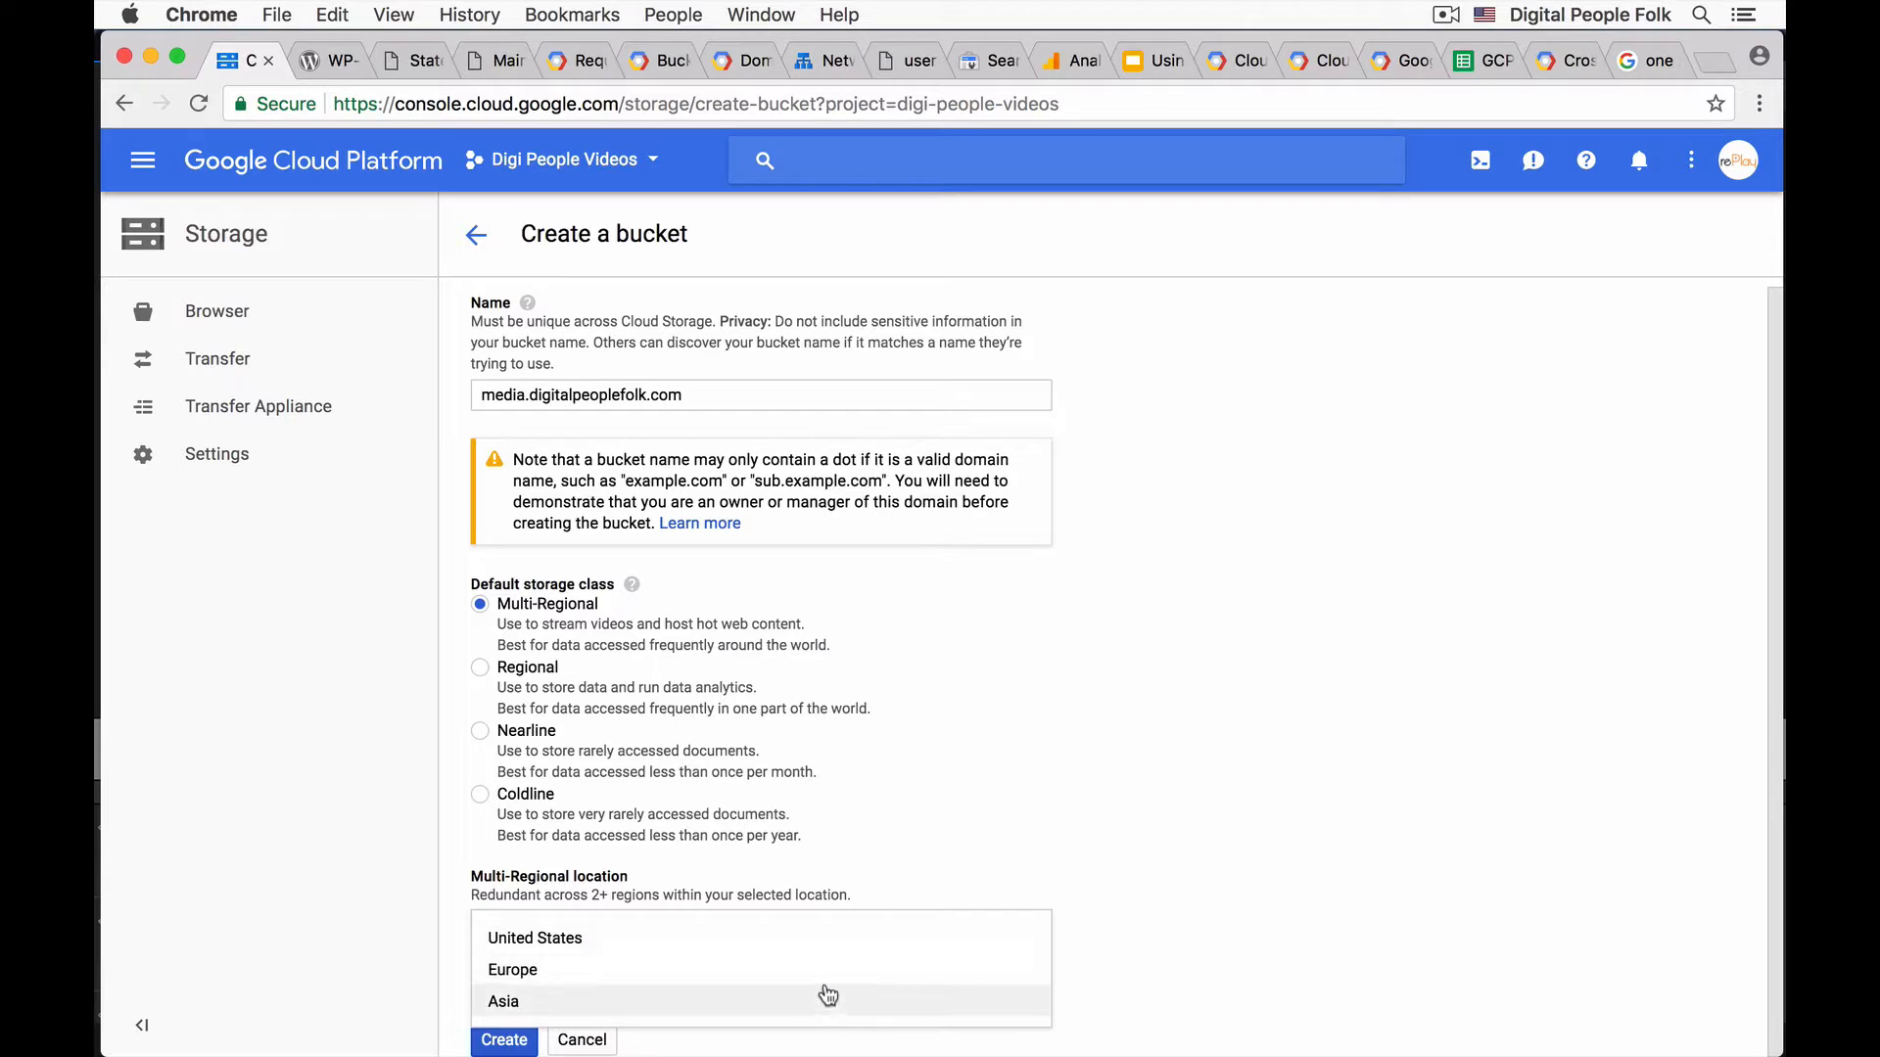
pyautogui.click(833, 939)
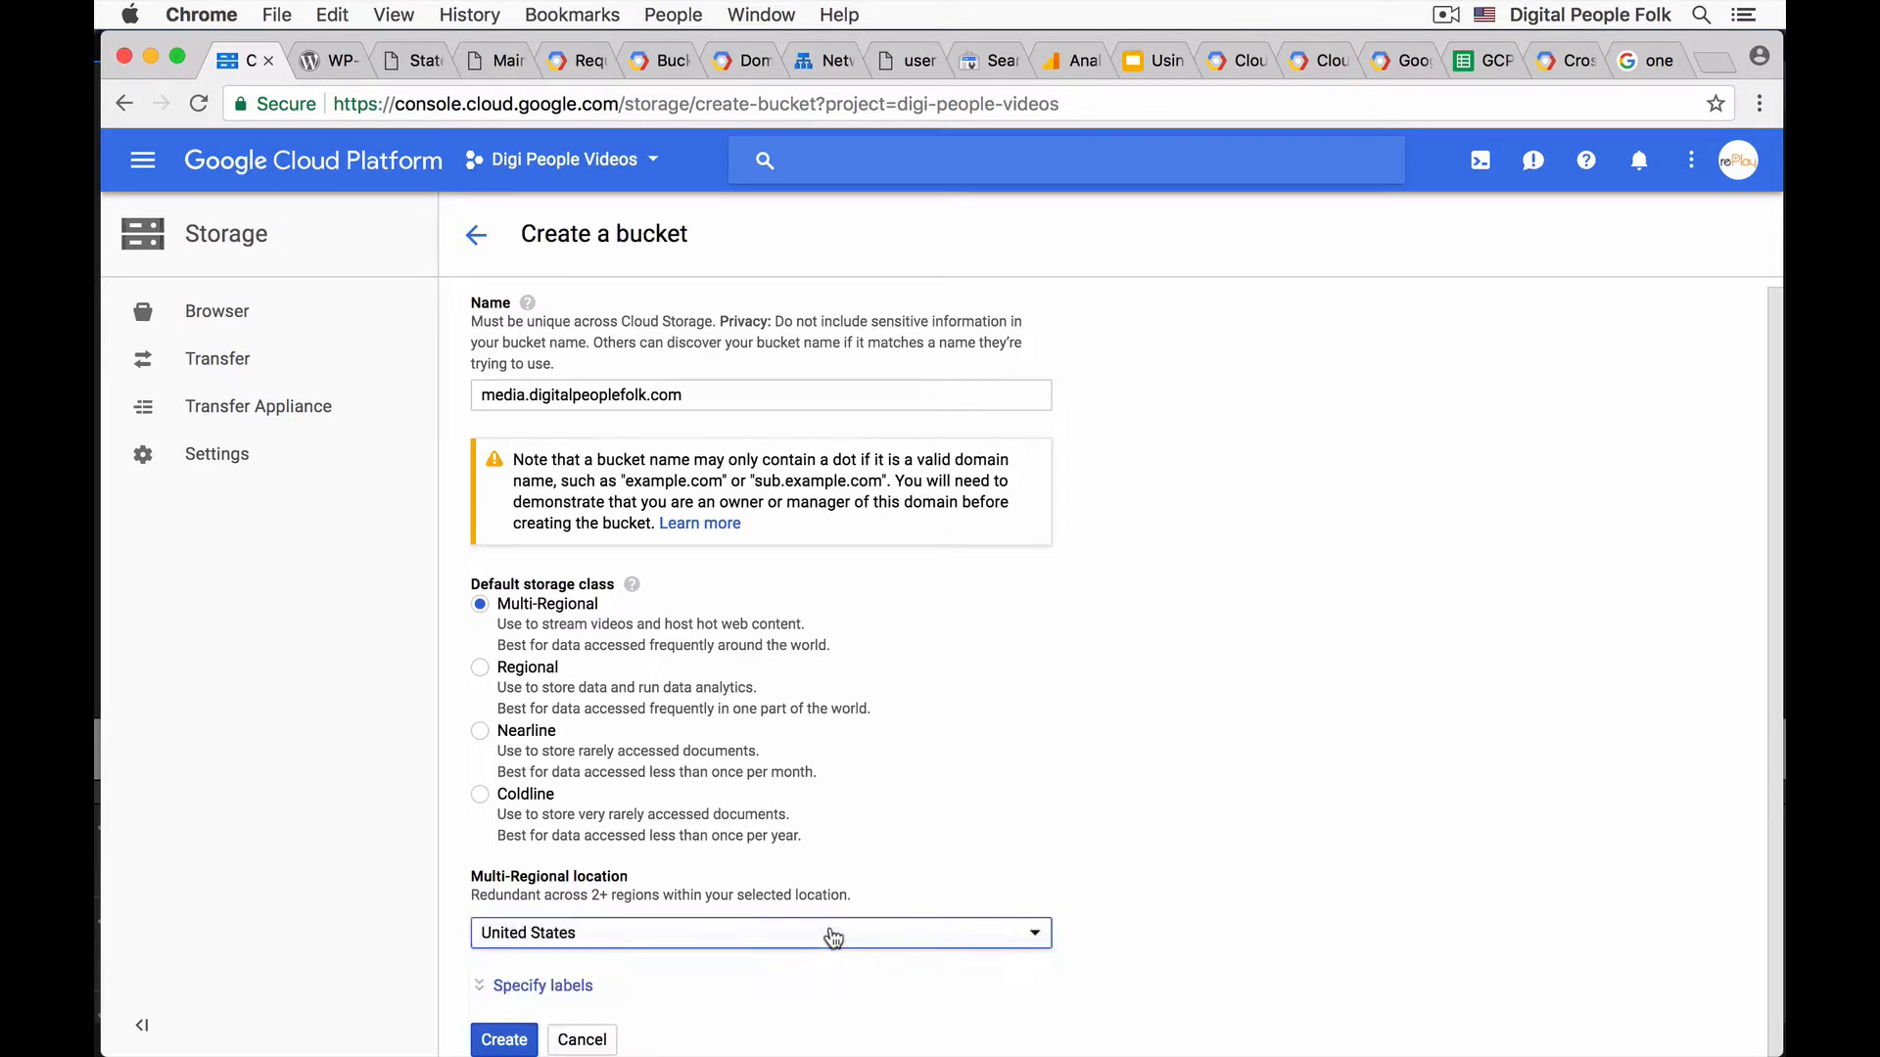
pyautogui.moveTo(499, 1026)
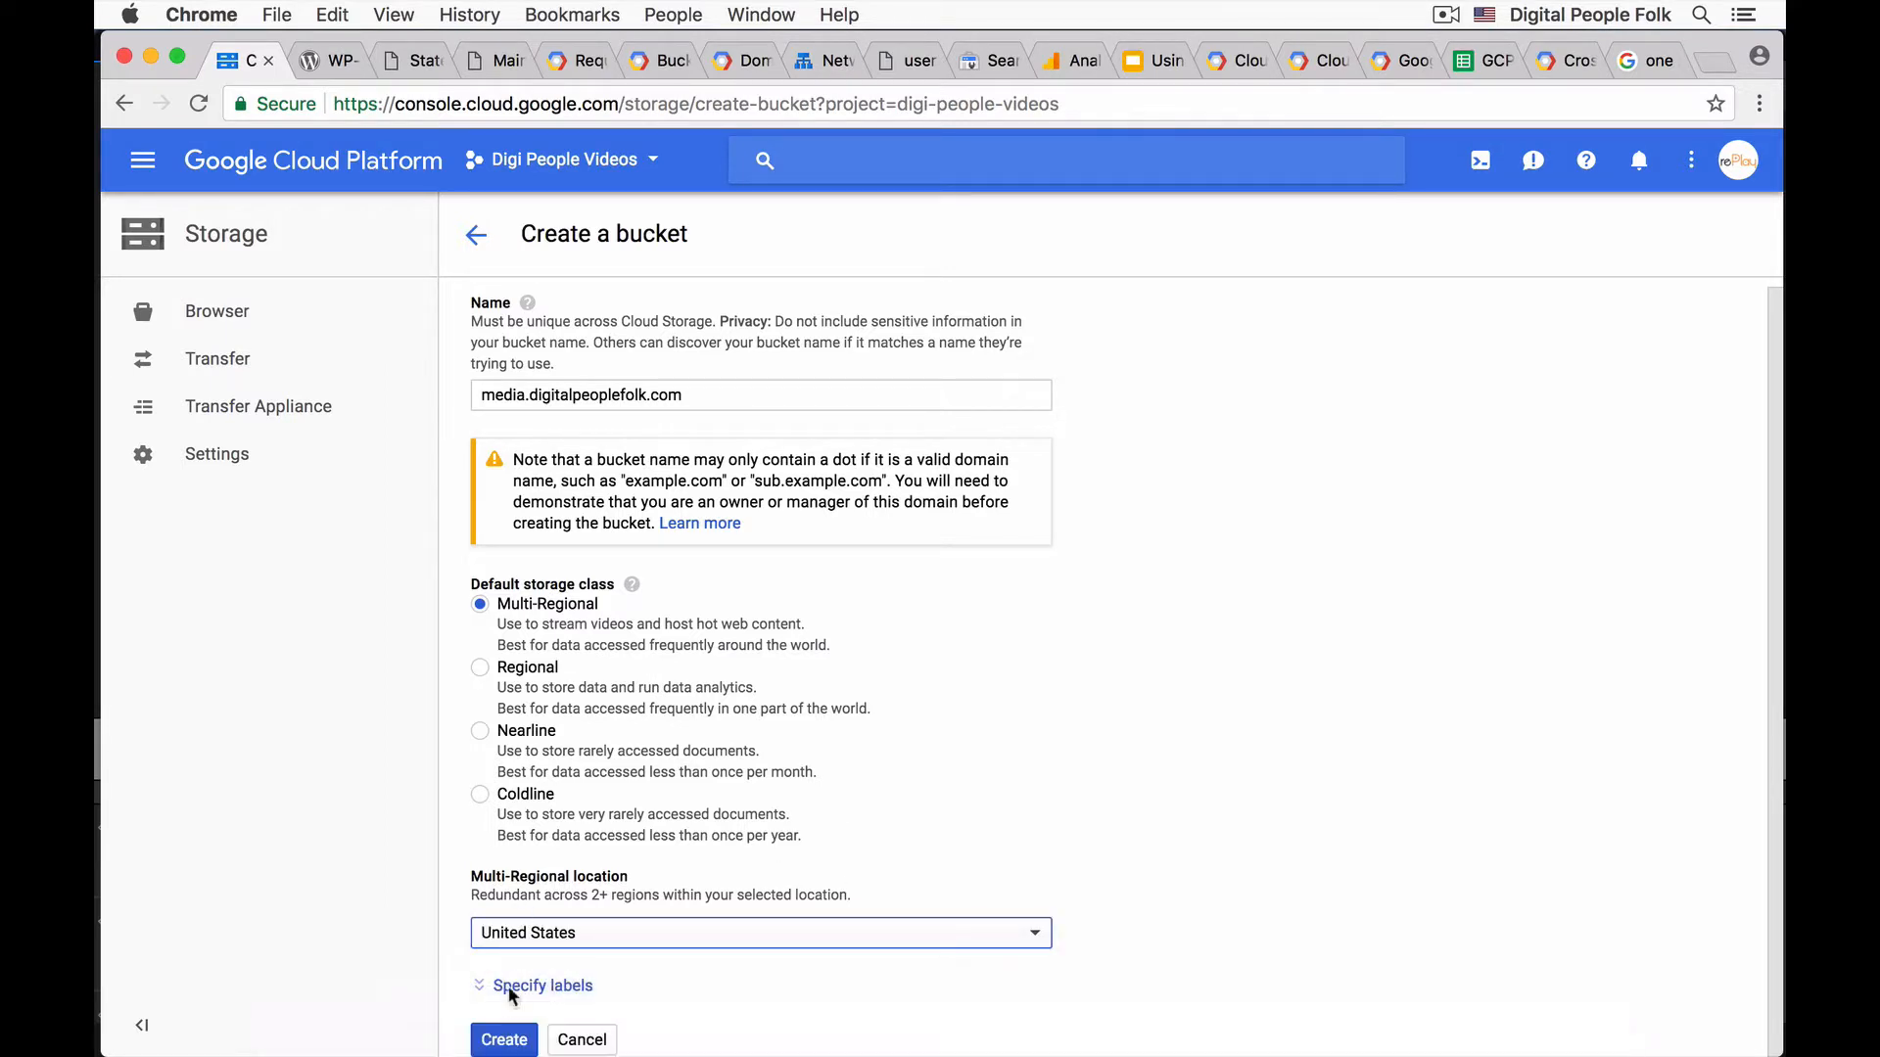
pyautogui.click(505, 1040)
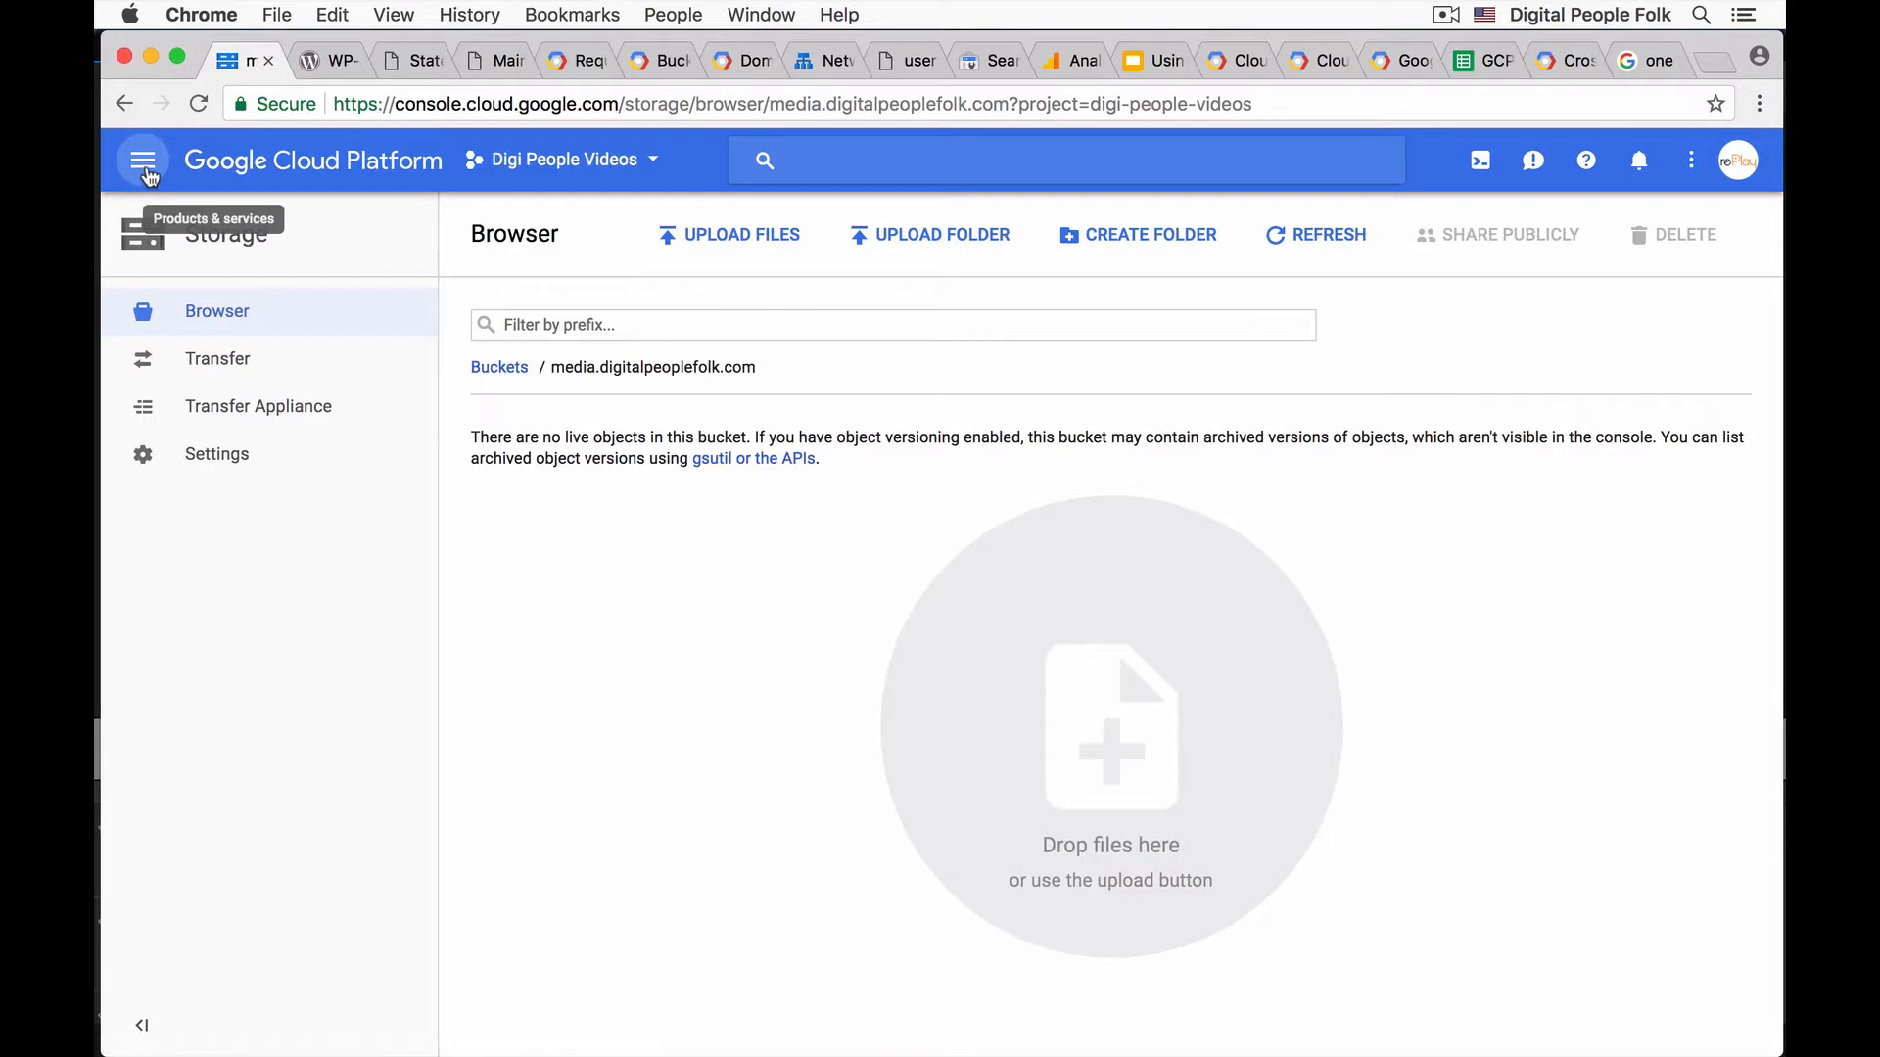
# - Open the details of the digitalpeoplezone zone in Cloud DNS under Network services
pyautogui.click(144, 167)
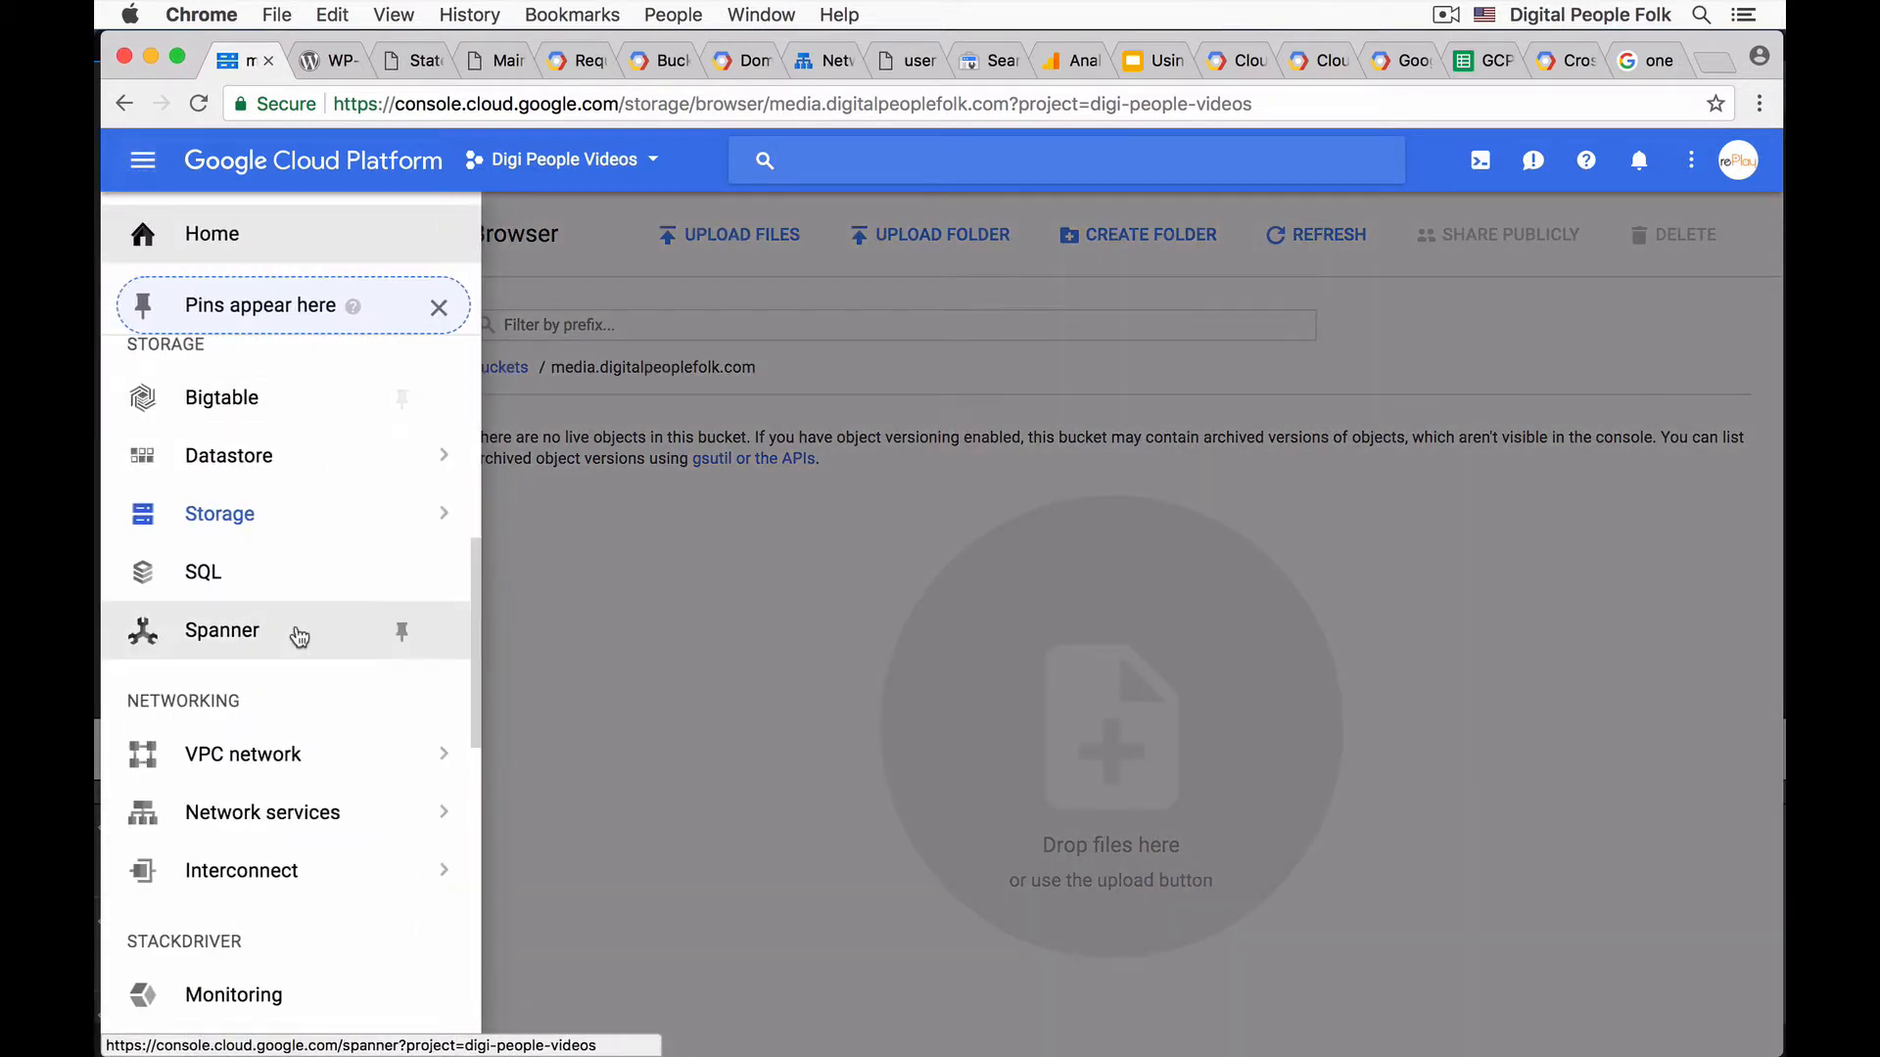
pyautogui.moveTo(299, 823)
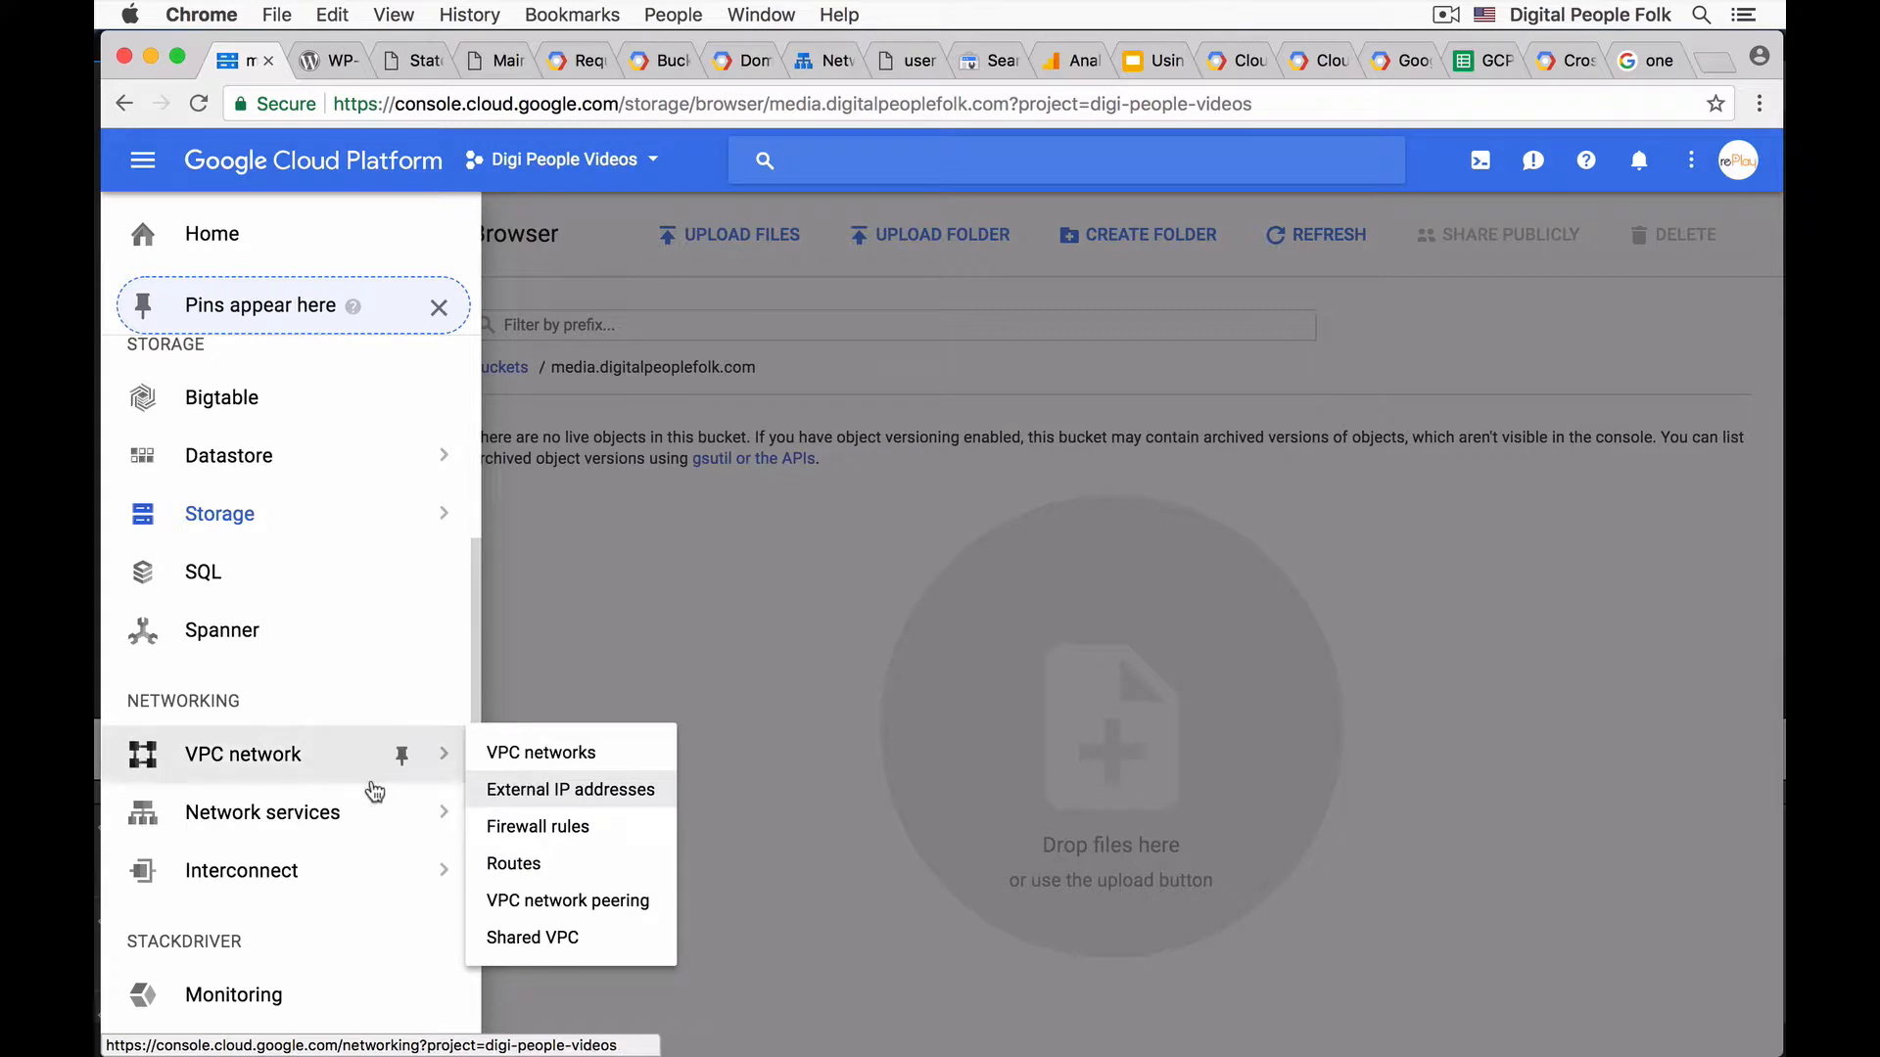
pyautogui.scroll(-4, 351, 836)
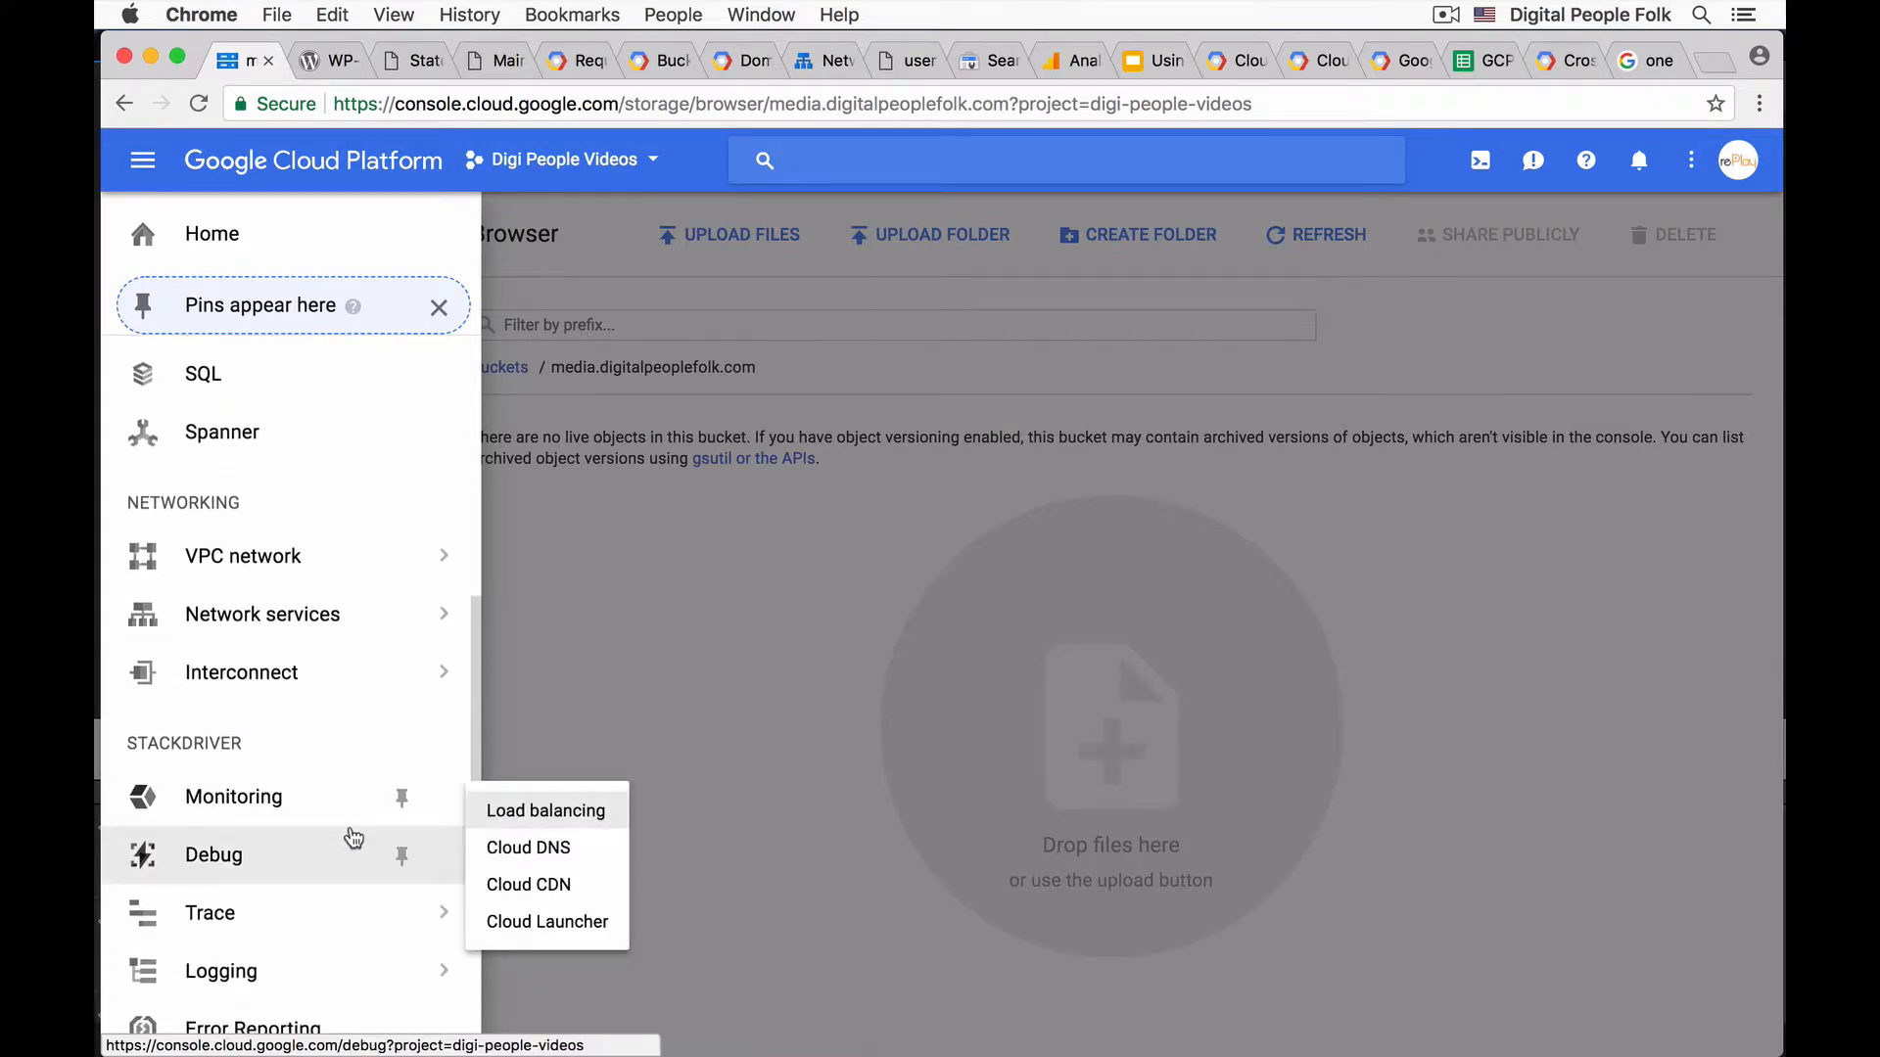
pyautogui.moveTo(297, 623)
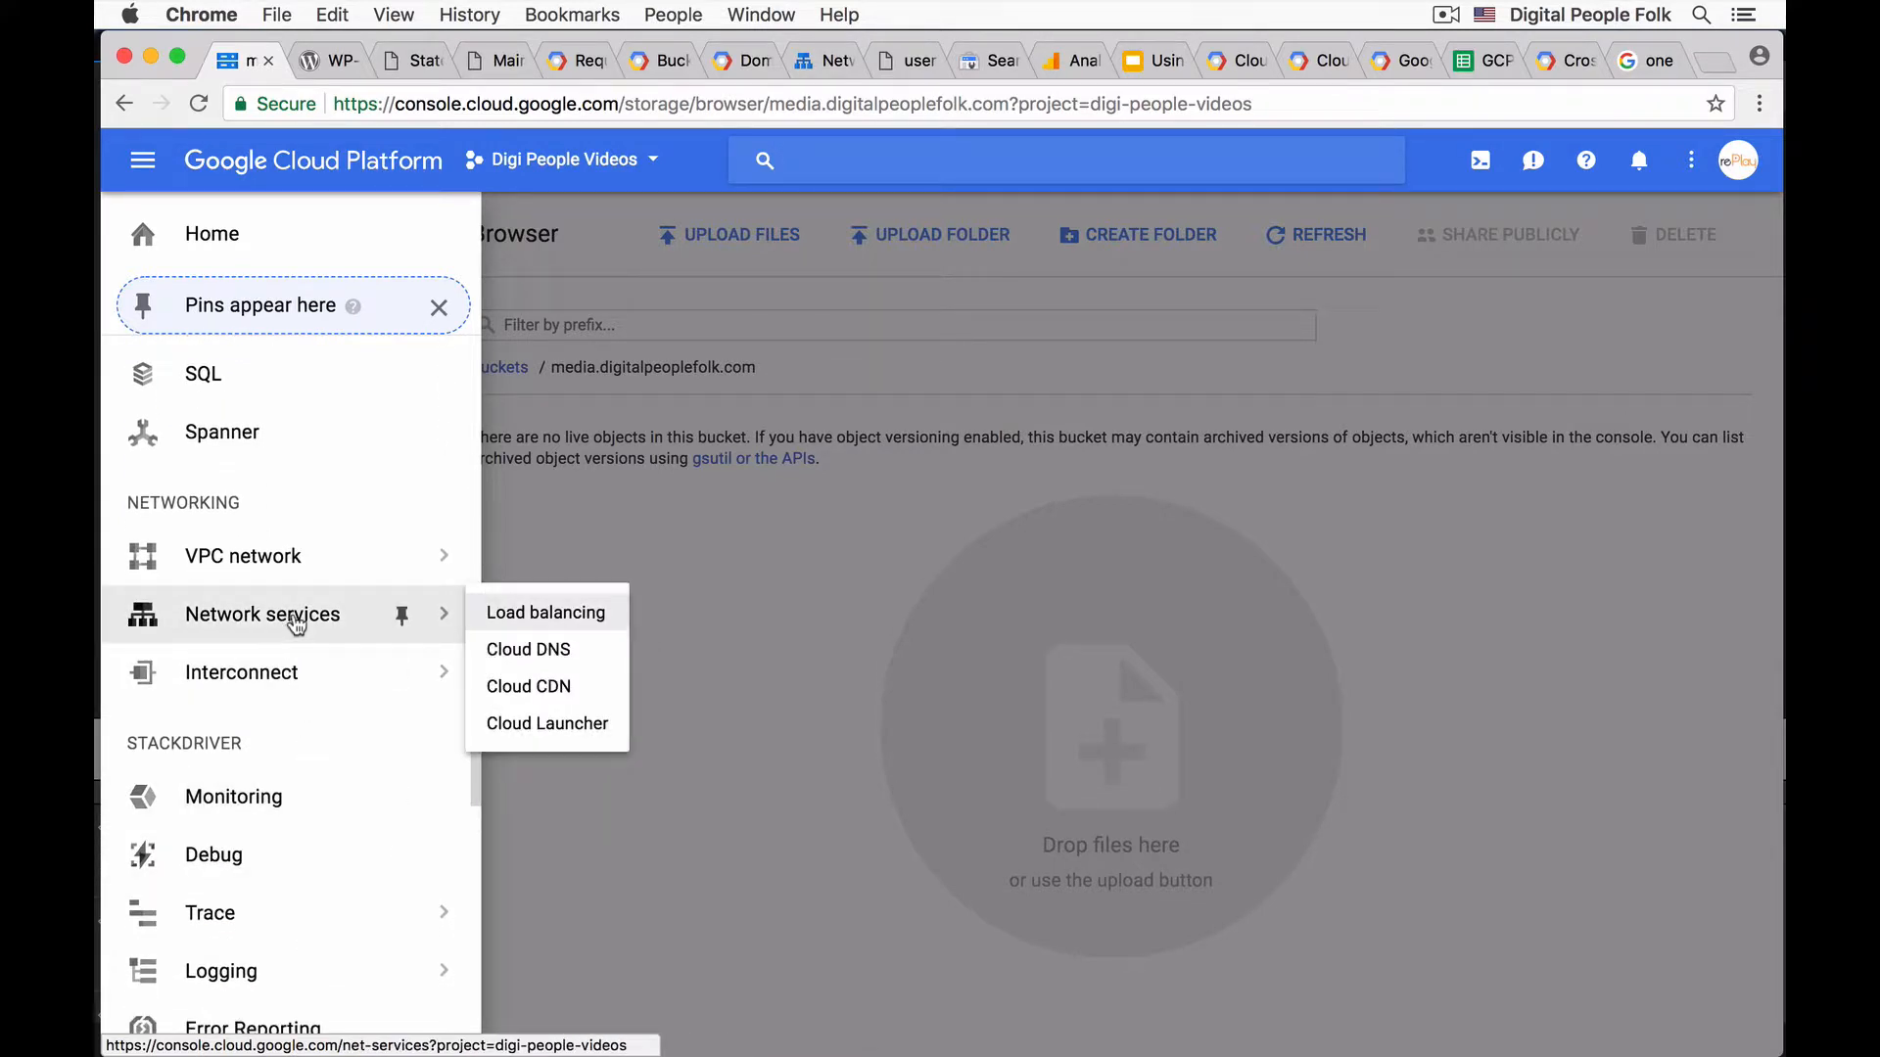
pyautogui.click(534, 651)
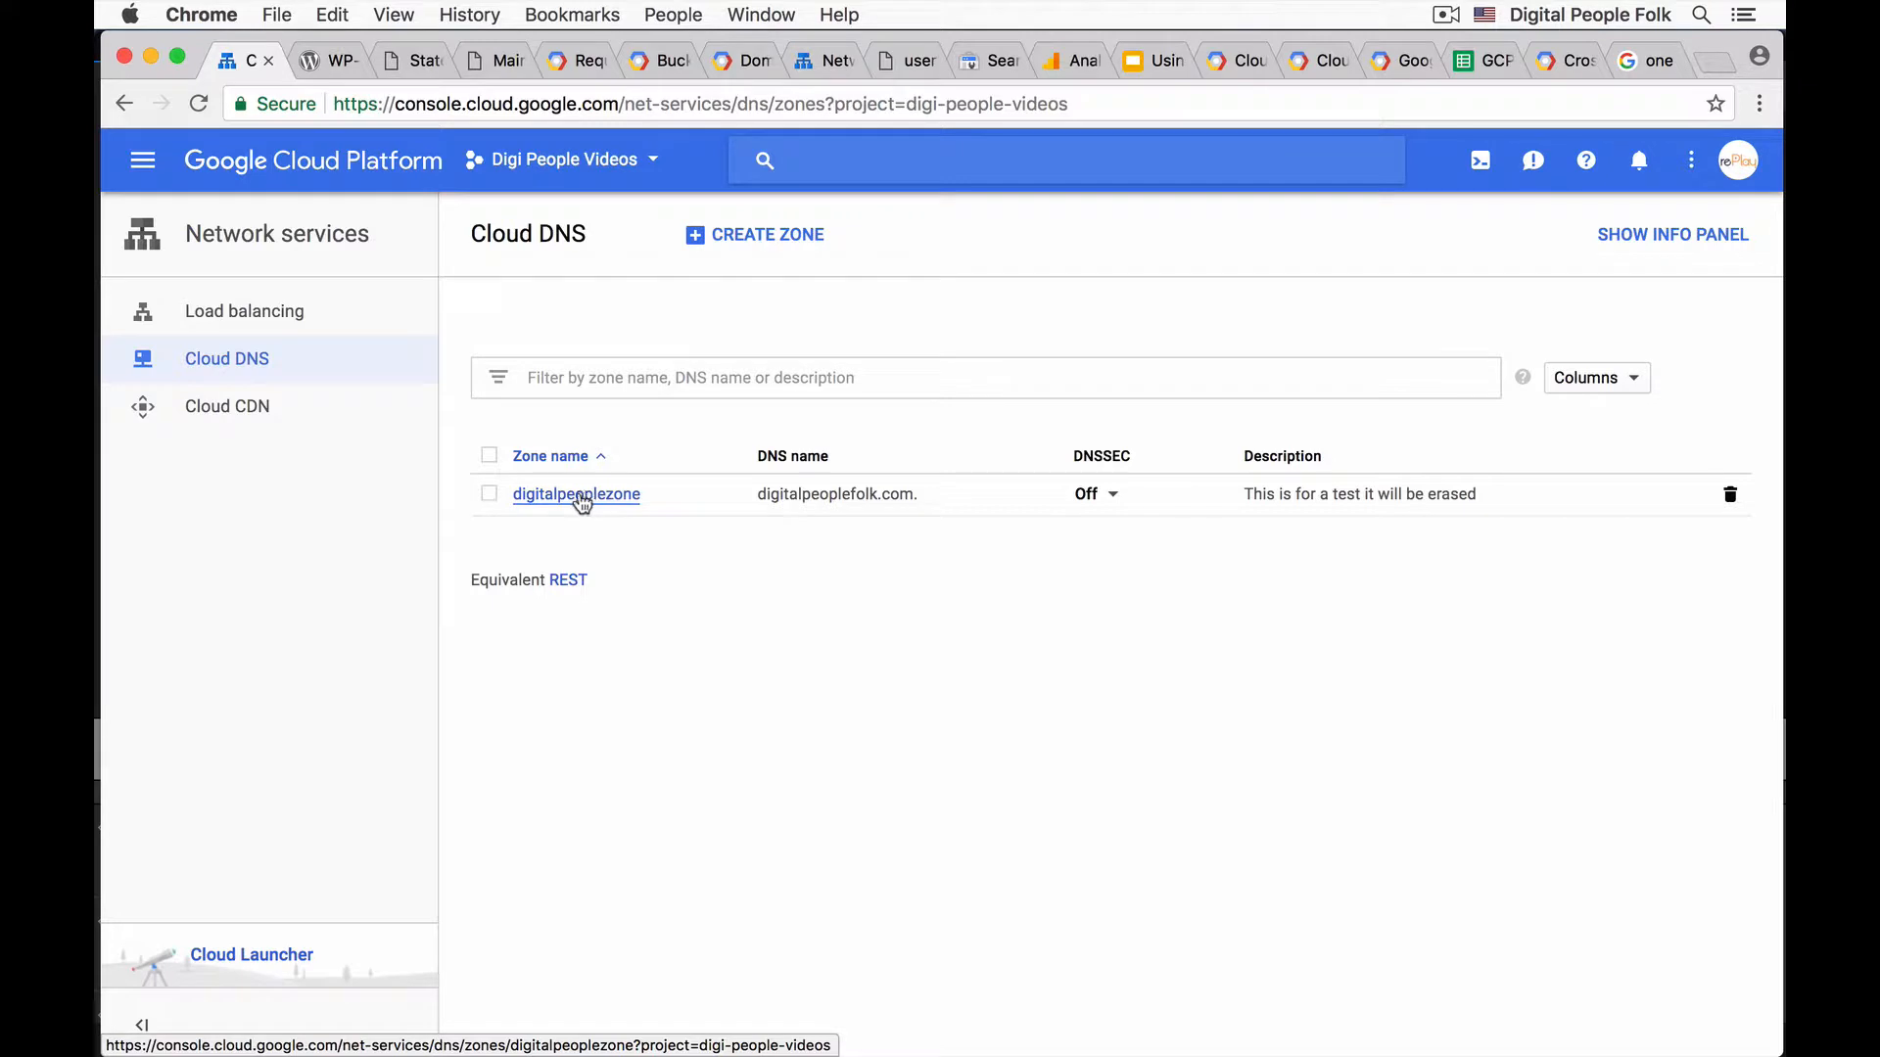
pyautogui.click(582, 500)
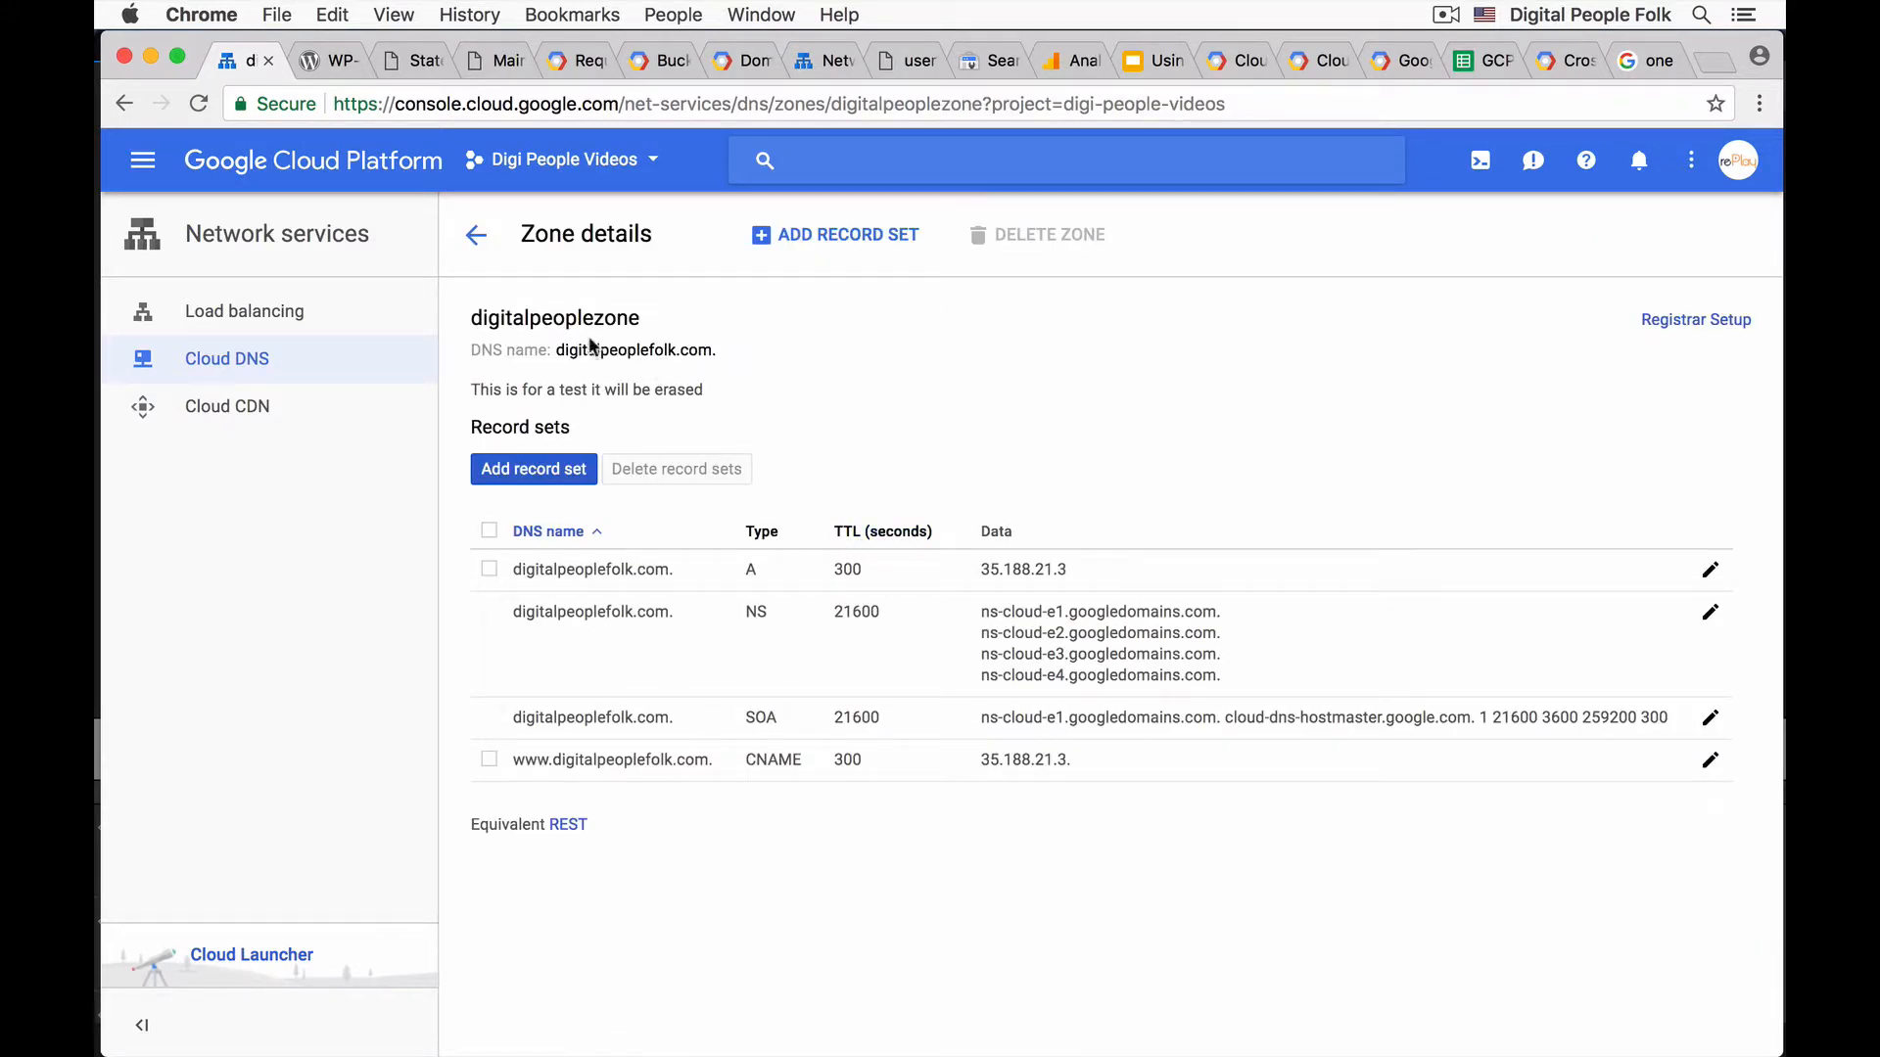
# - Find the CNAME Redirects section in the Cloud Storage Request Endpoints documentation and copy the record data c.storage.googleapis.com
pyautogui.click(399, 63)
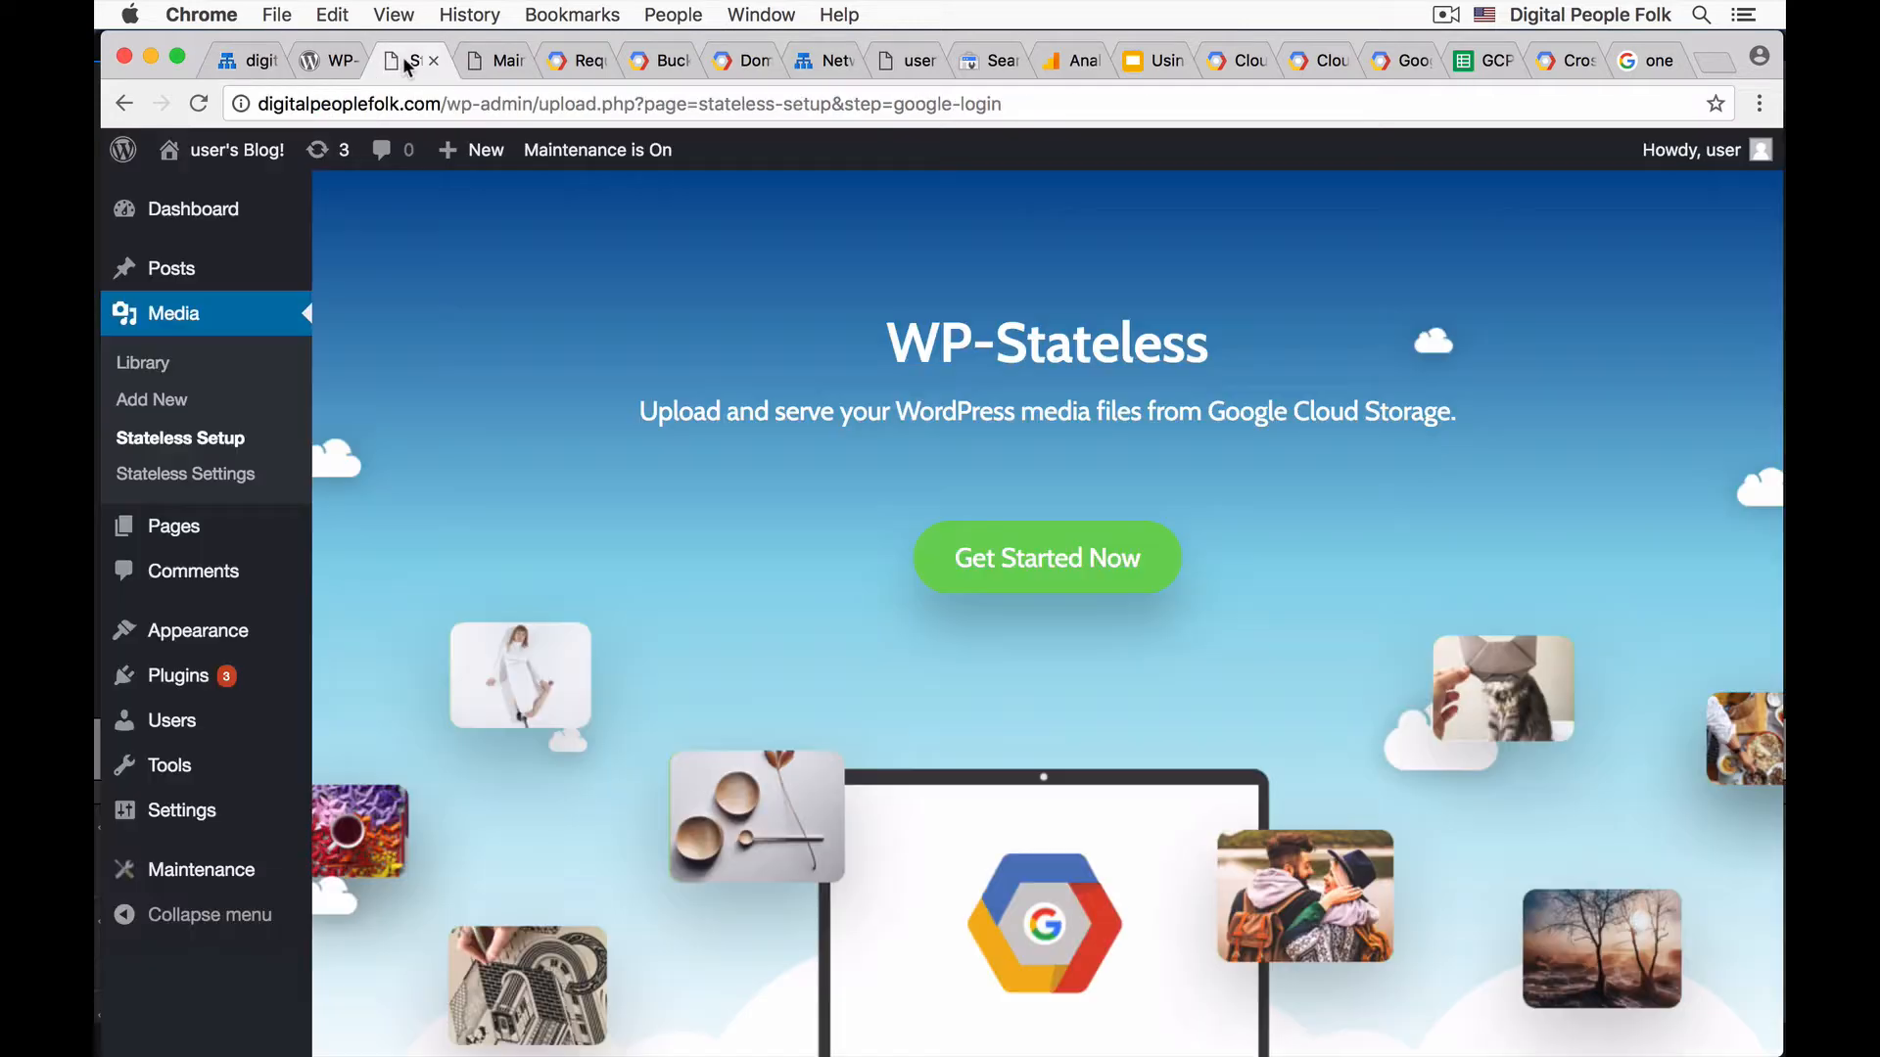
pyautogui.click(500, 62)
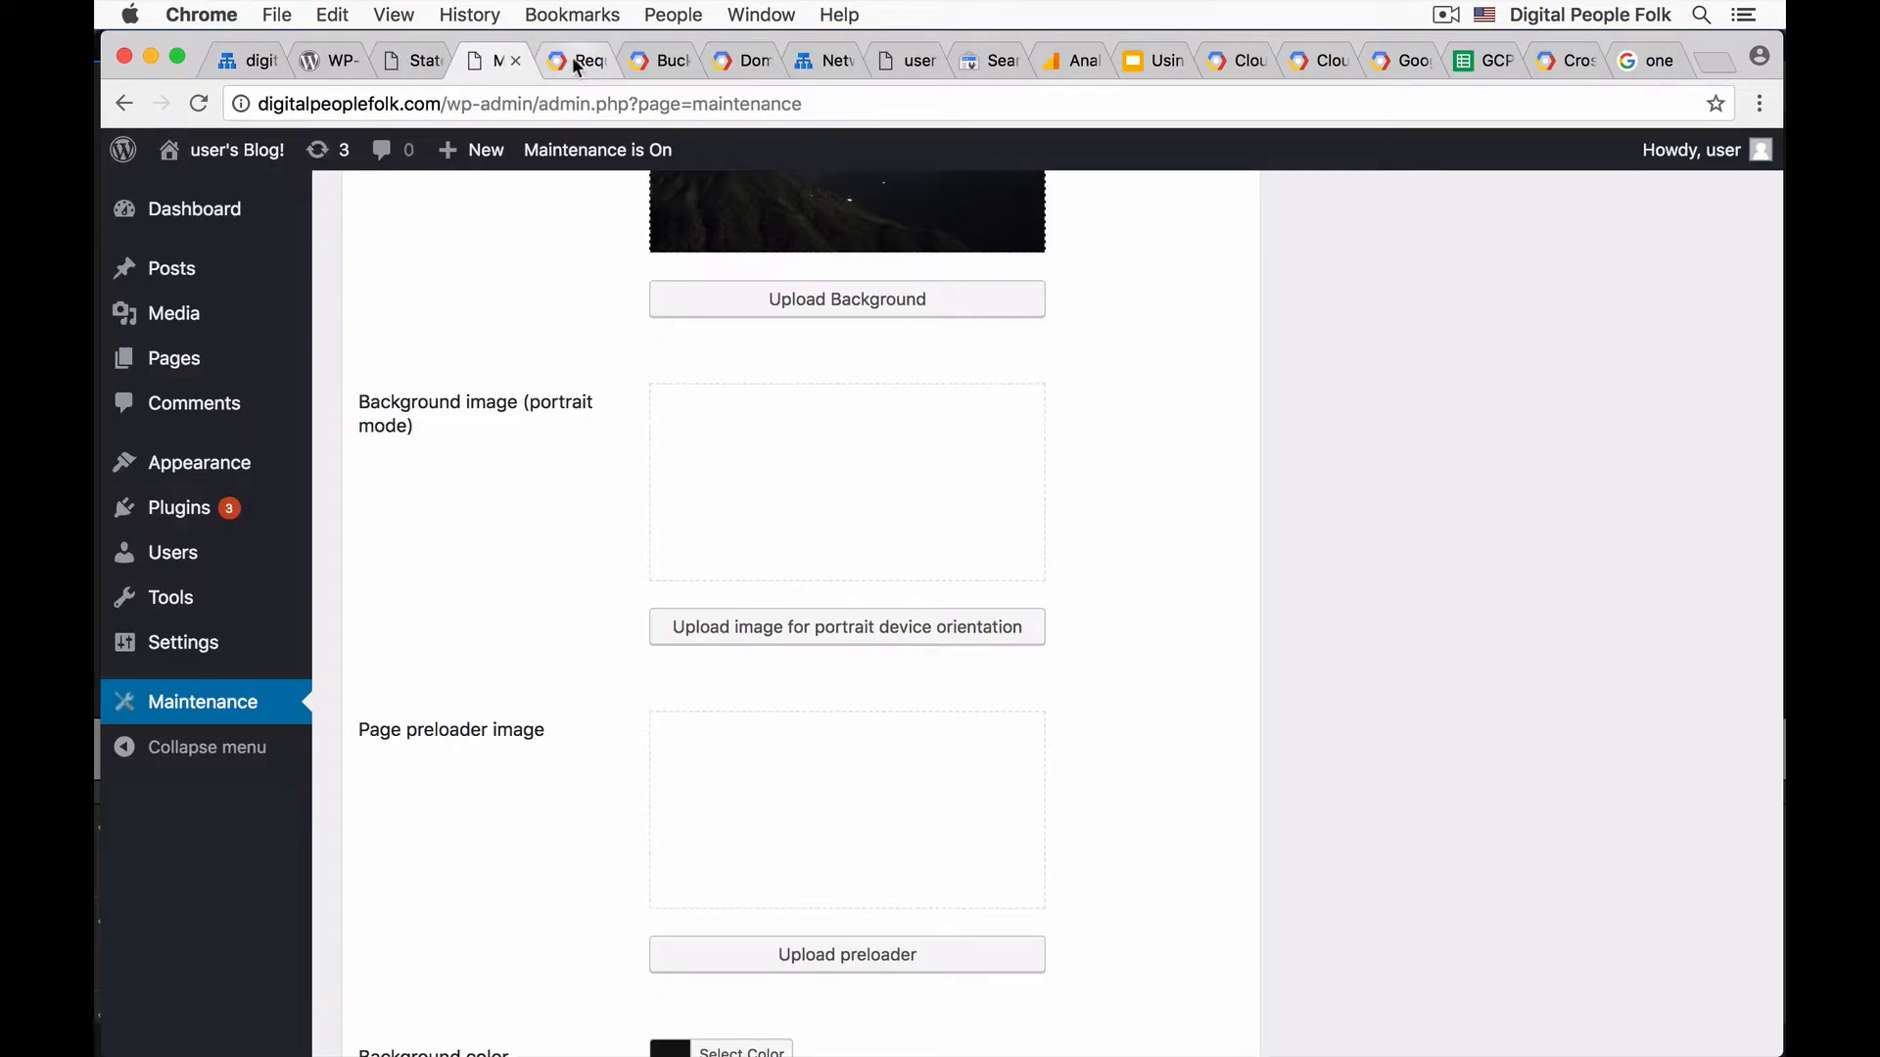
pyautogui.click(578, 61)
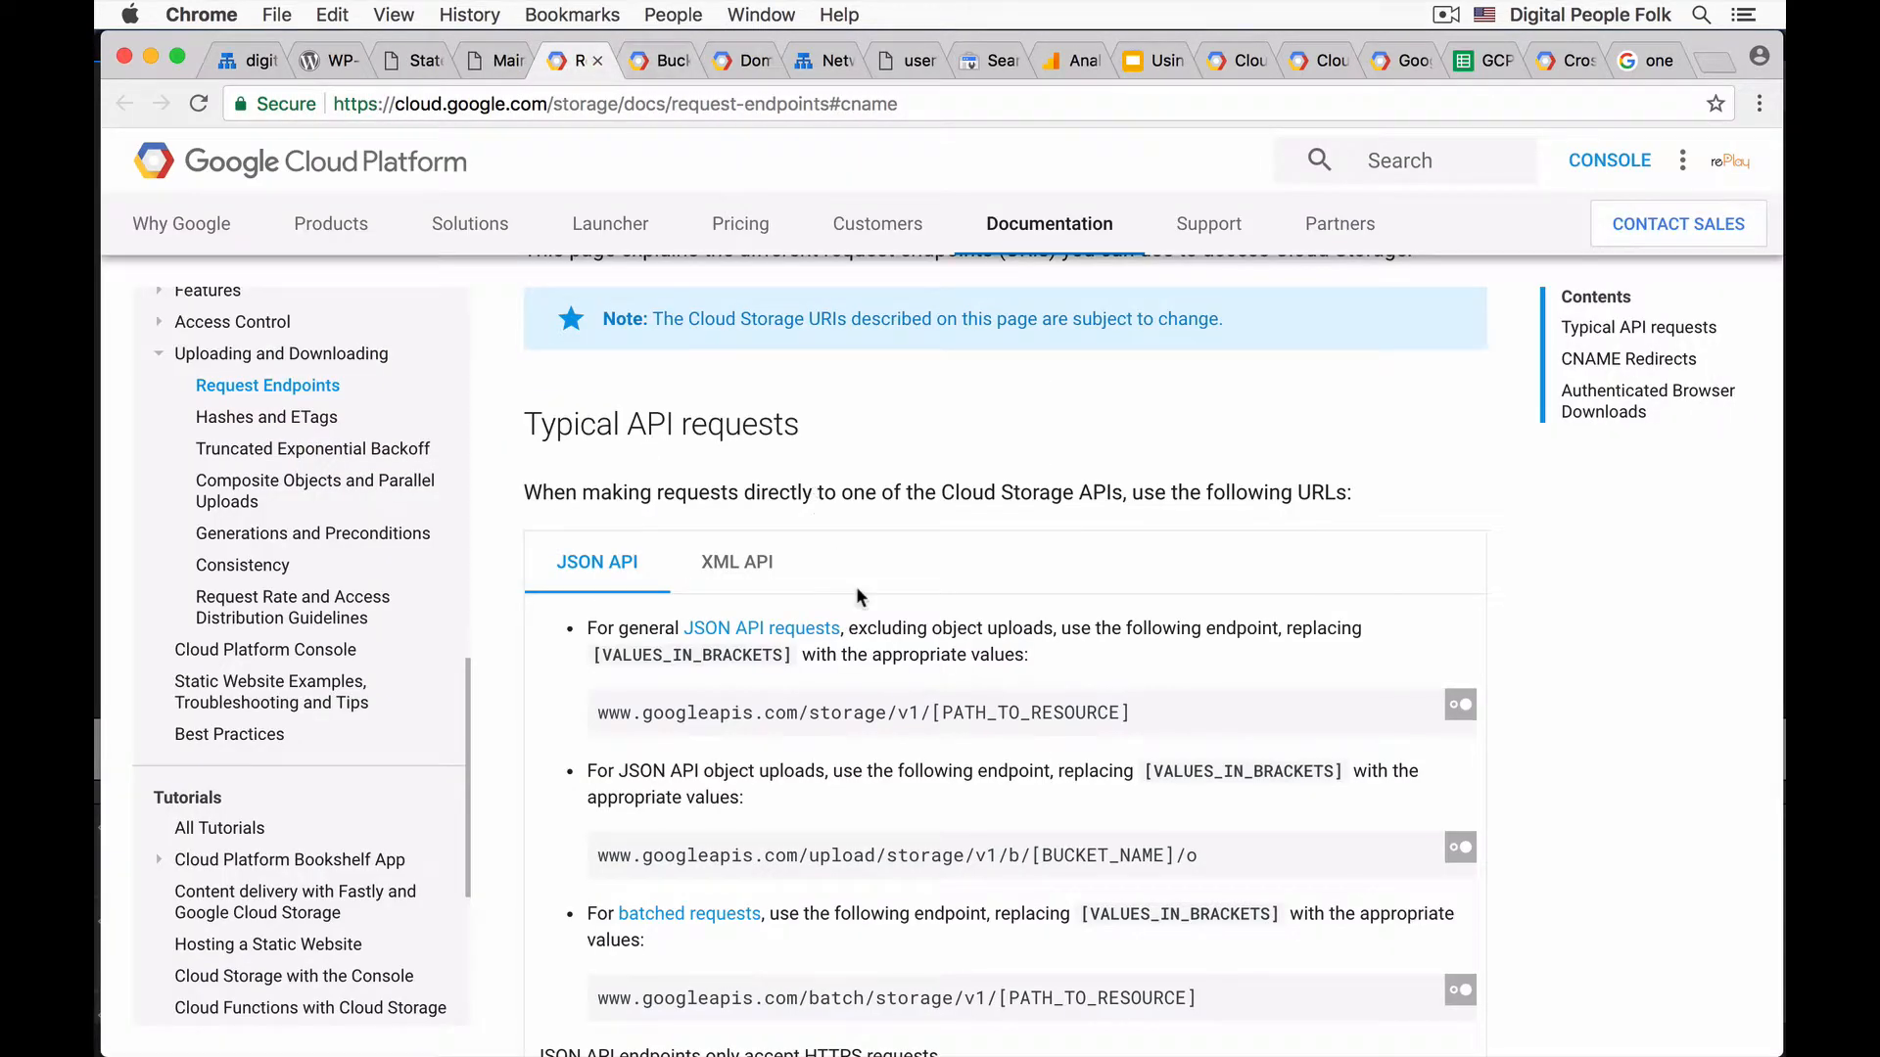
pyautogui.scroll(2, 856, 585)
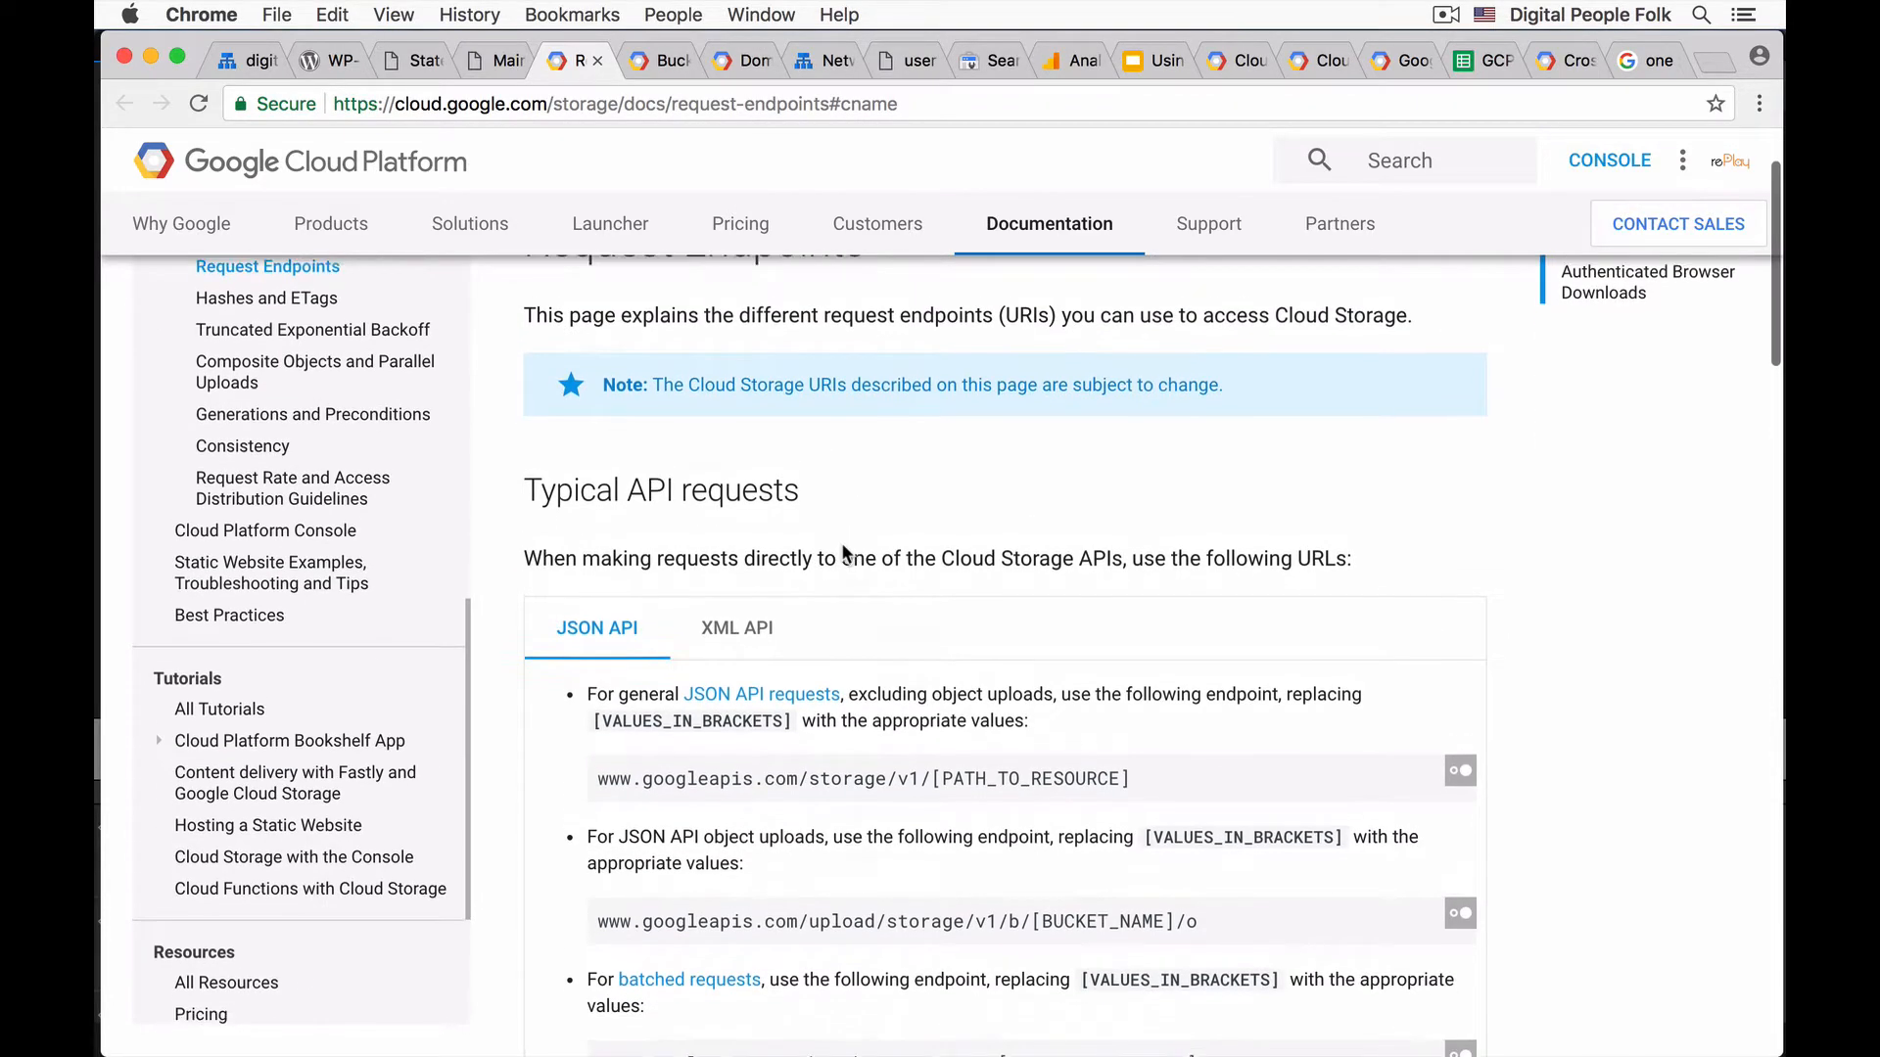
pyautogui.scroll(-5, 842, 542)
pyautogui.scroll(-6, 886, 627)
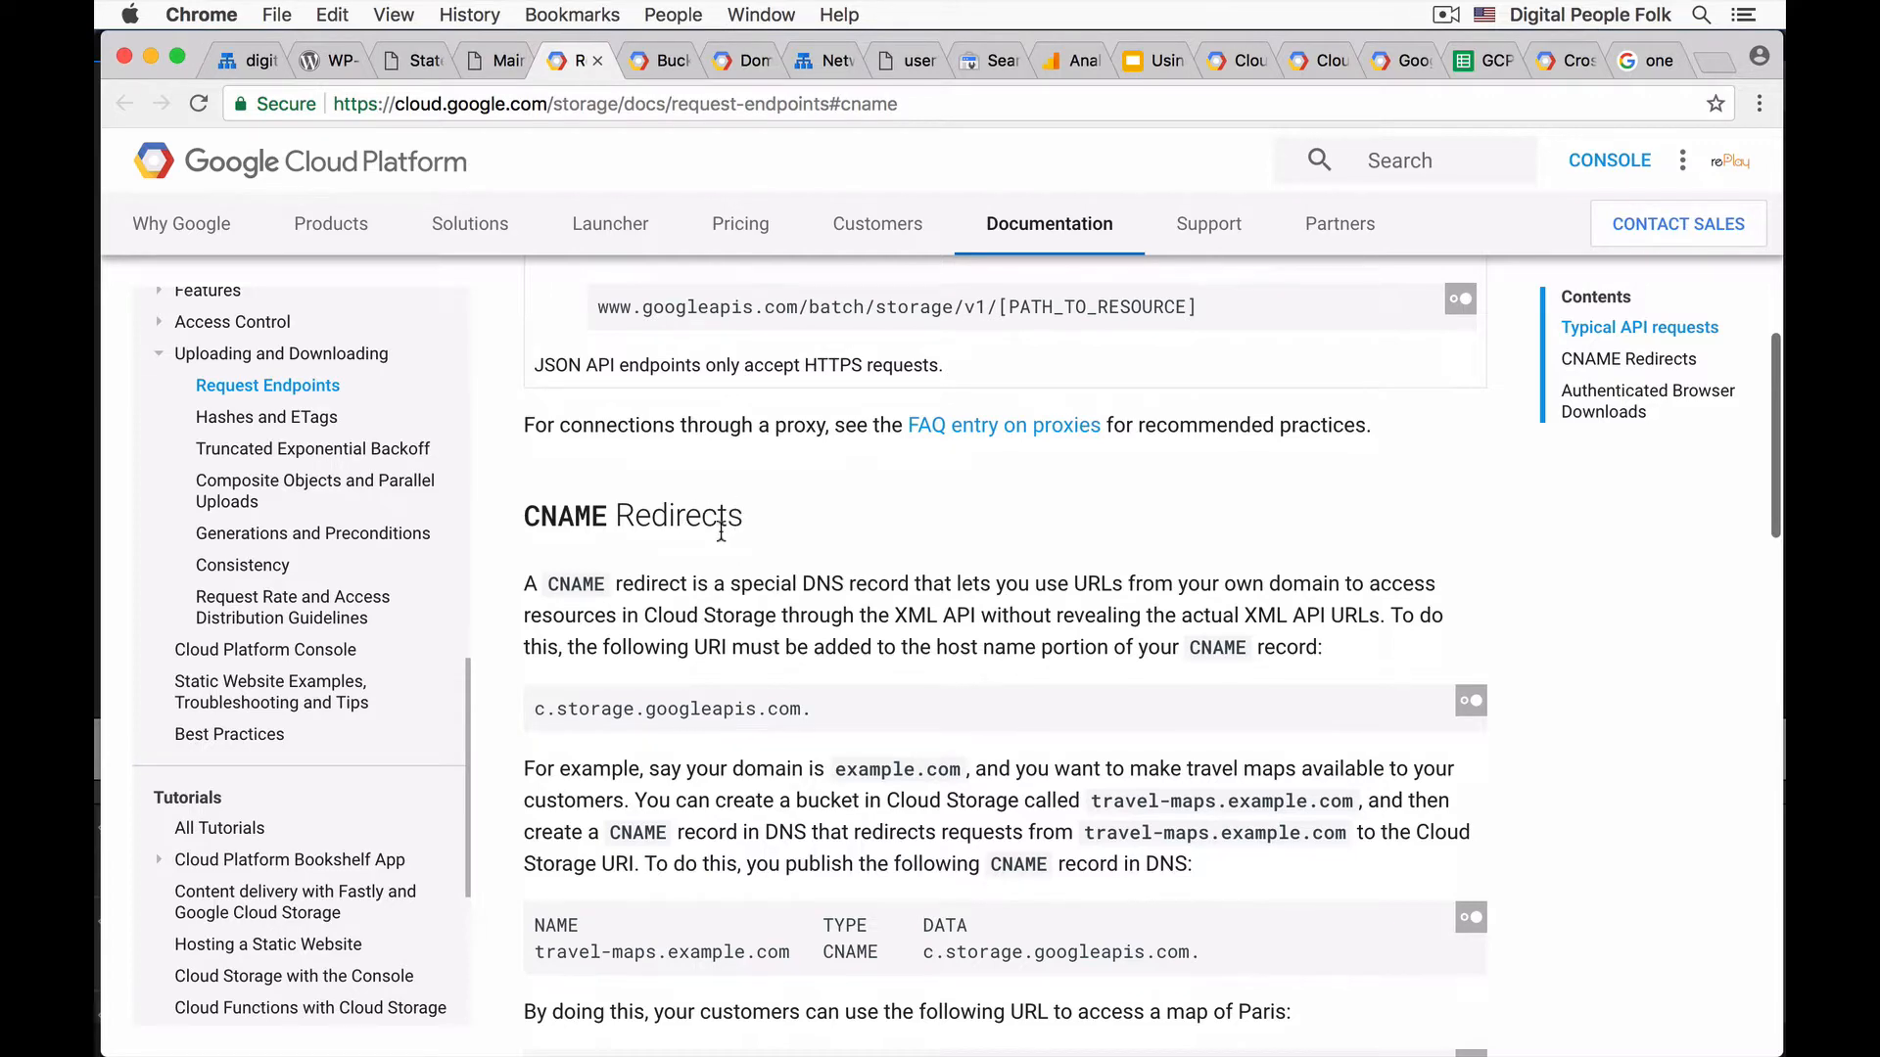
pyautogui.scroll(-4, 720, 532)
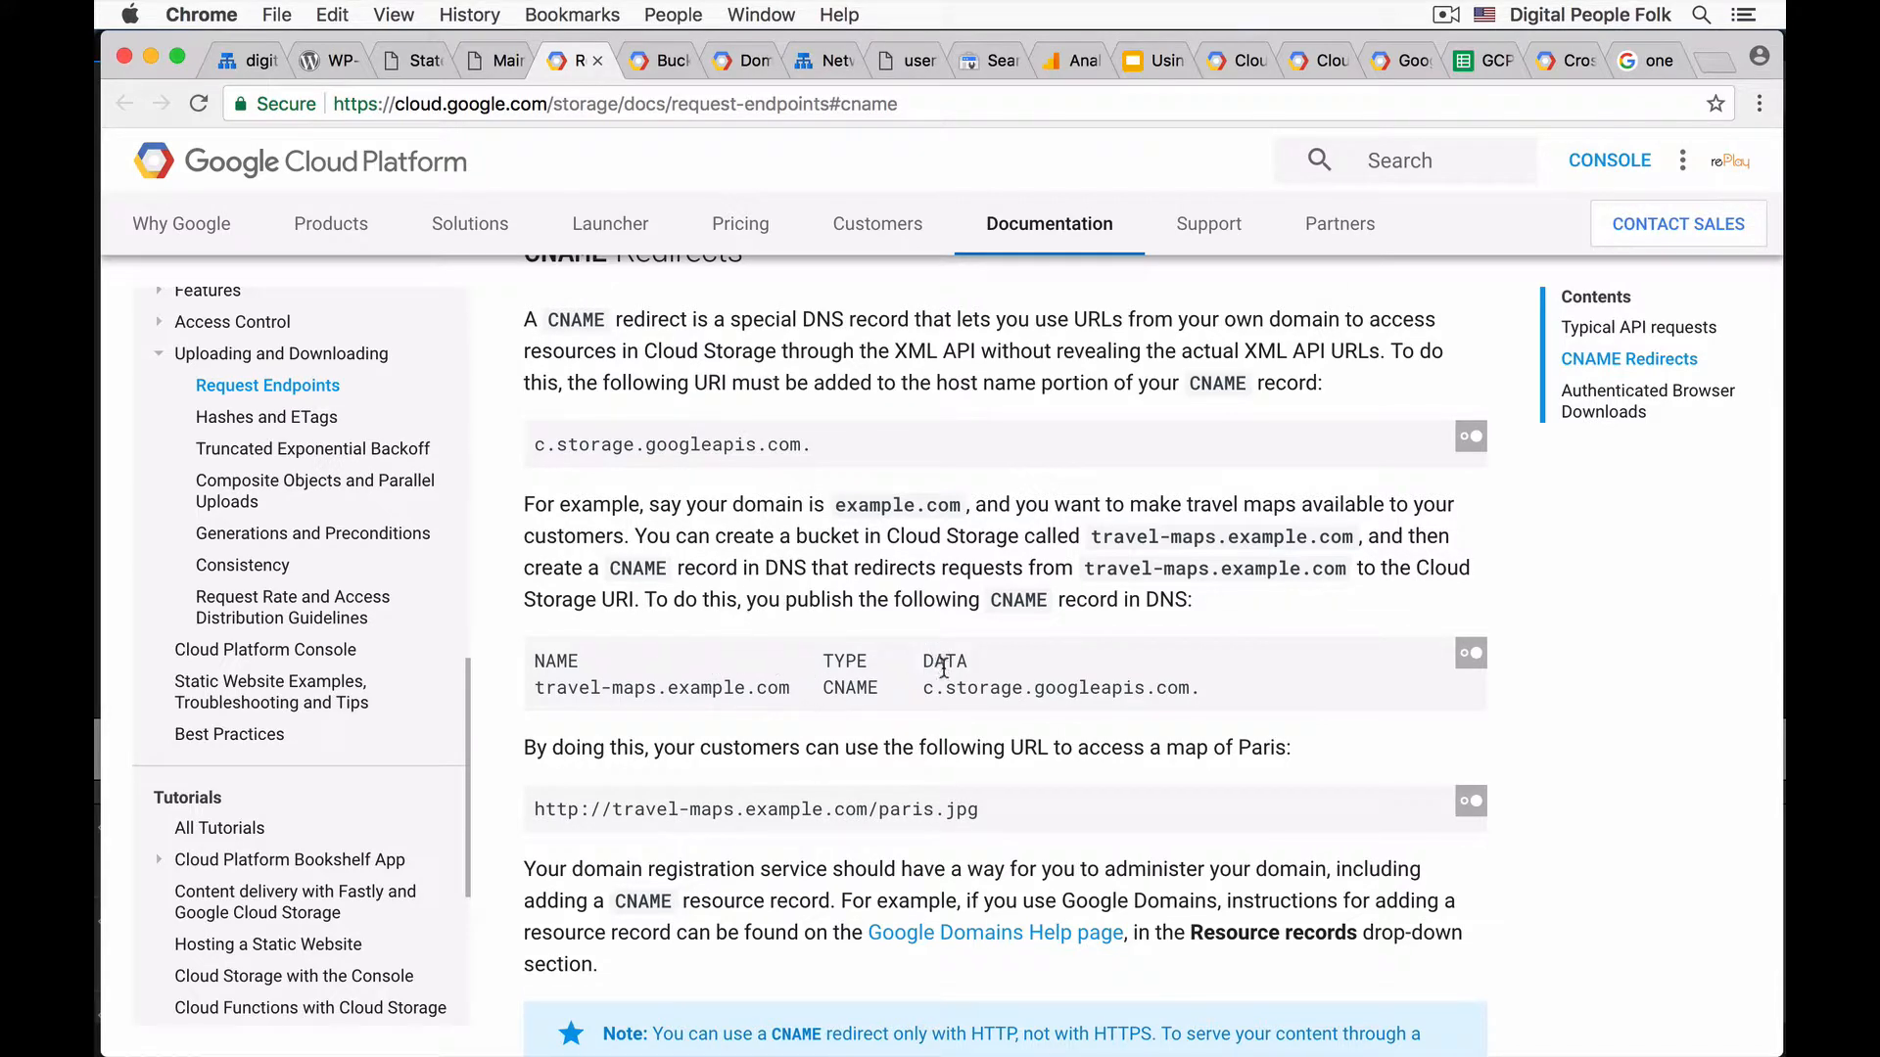
pyautogui.moveTo(922, 692); pyautogui.dragTo(1189, 689)
pyautogui.press('super+c')
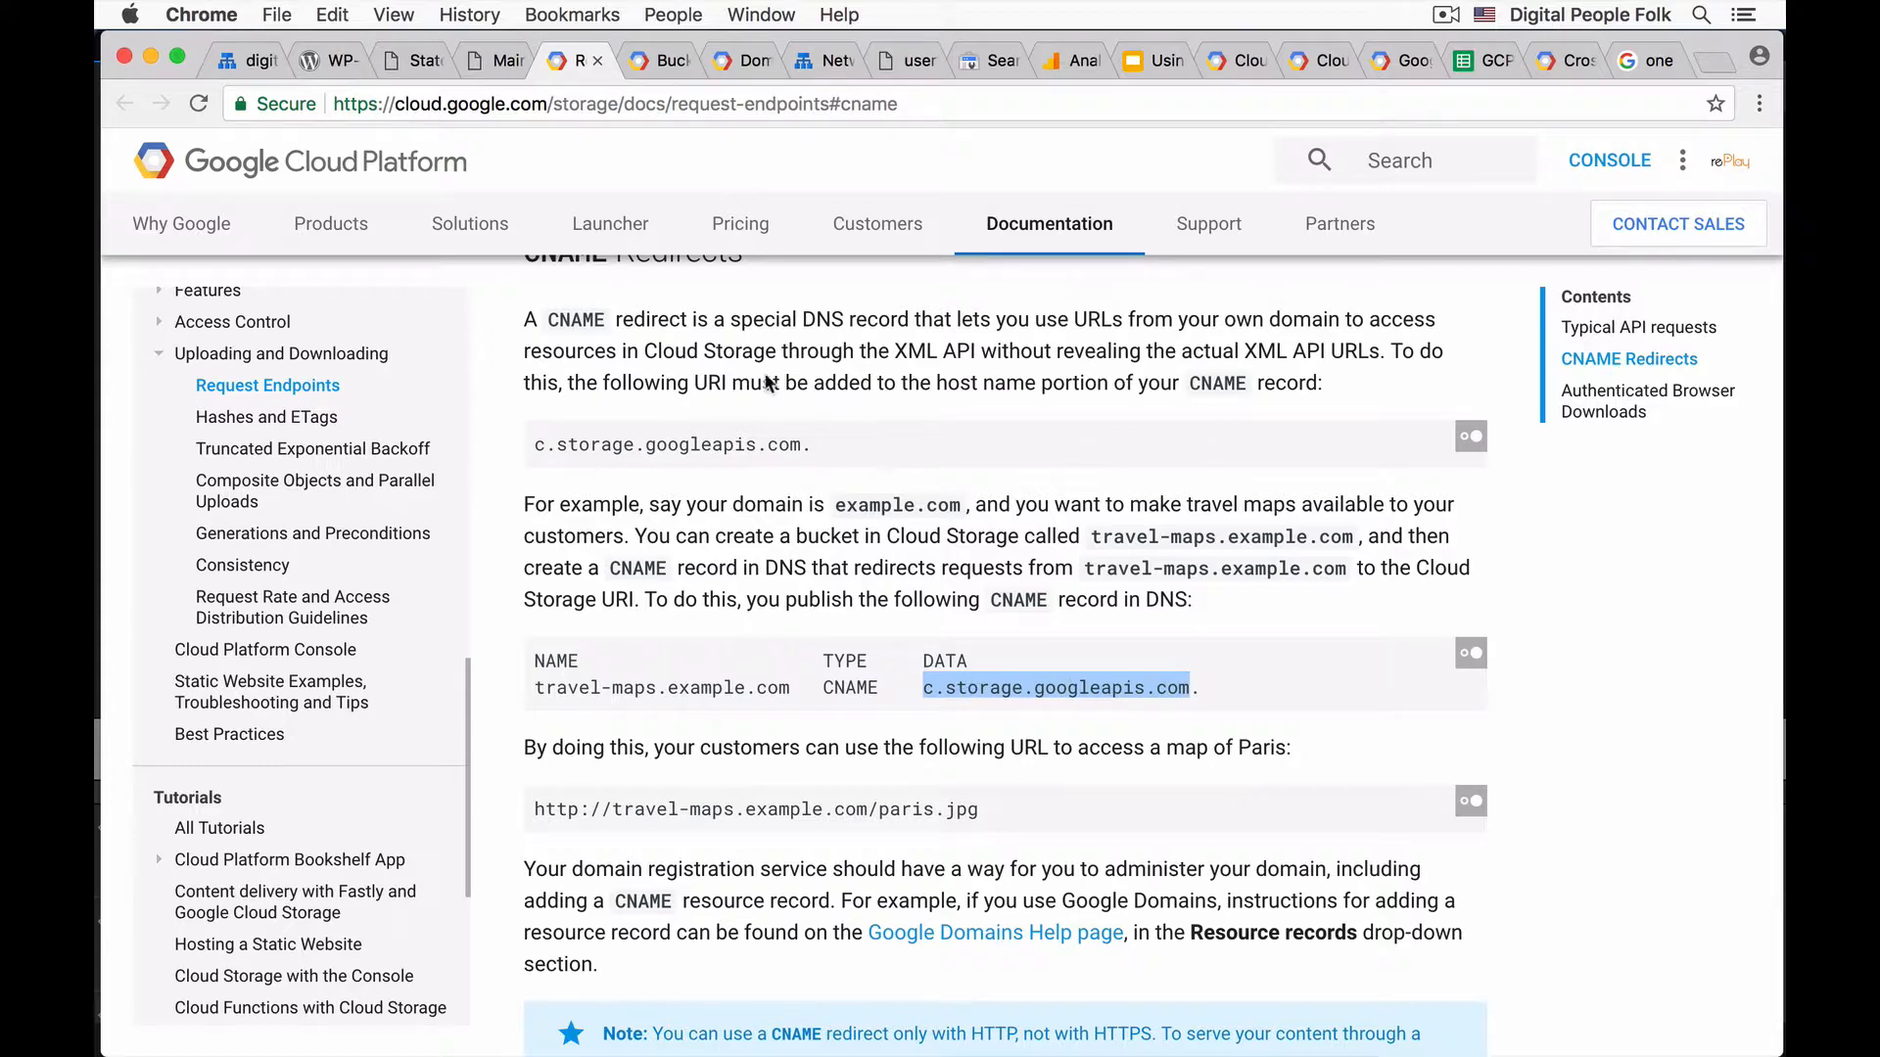
# - Add a CNAME record set to the digitalpeoplezone zone with DNS name media and canonical name c.storage.googleapis.com
pyautogui.click(239, 65)
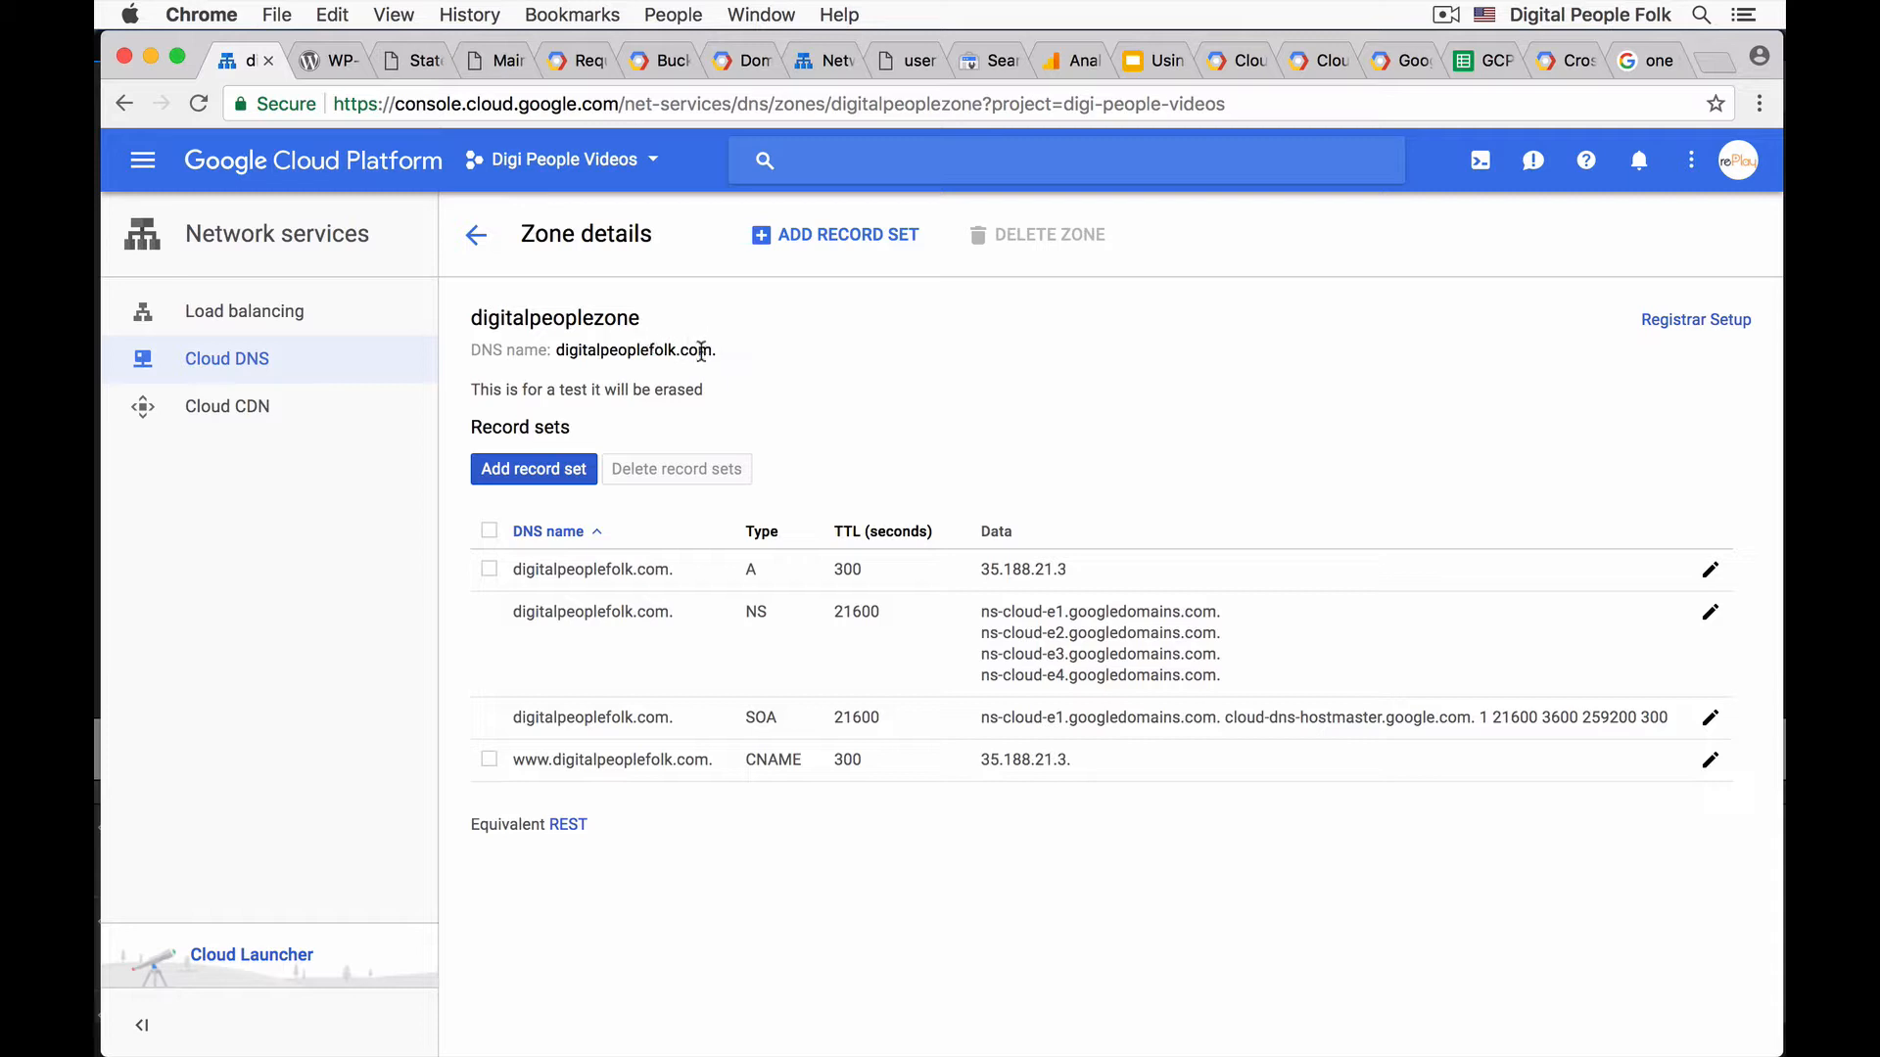
pyautogui.click(542, 479)
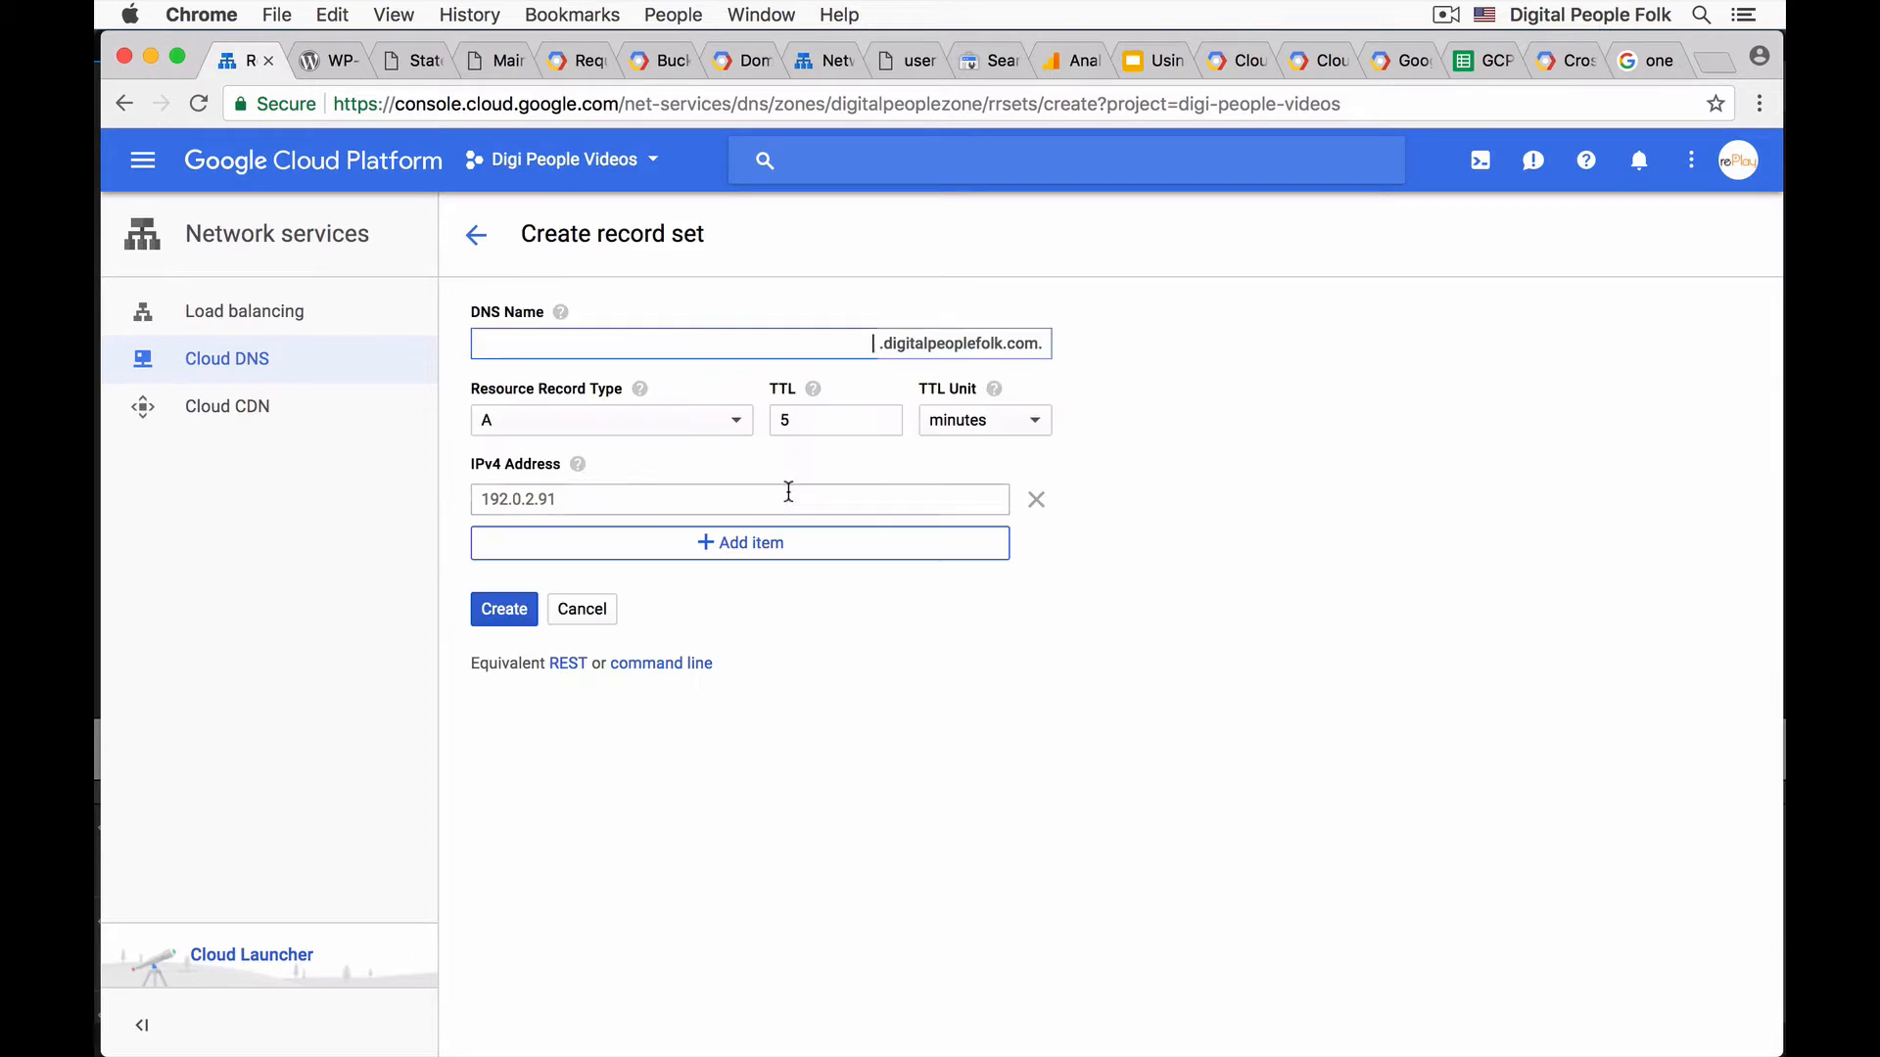
pyautogui.click(674, 421)
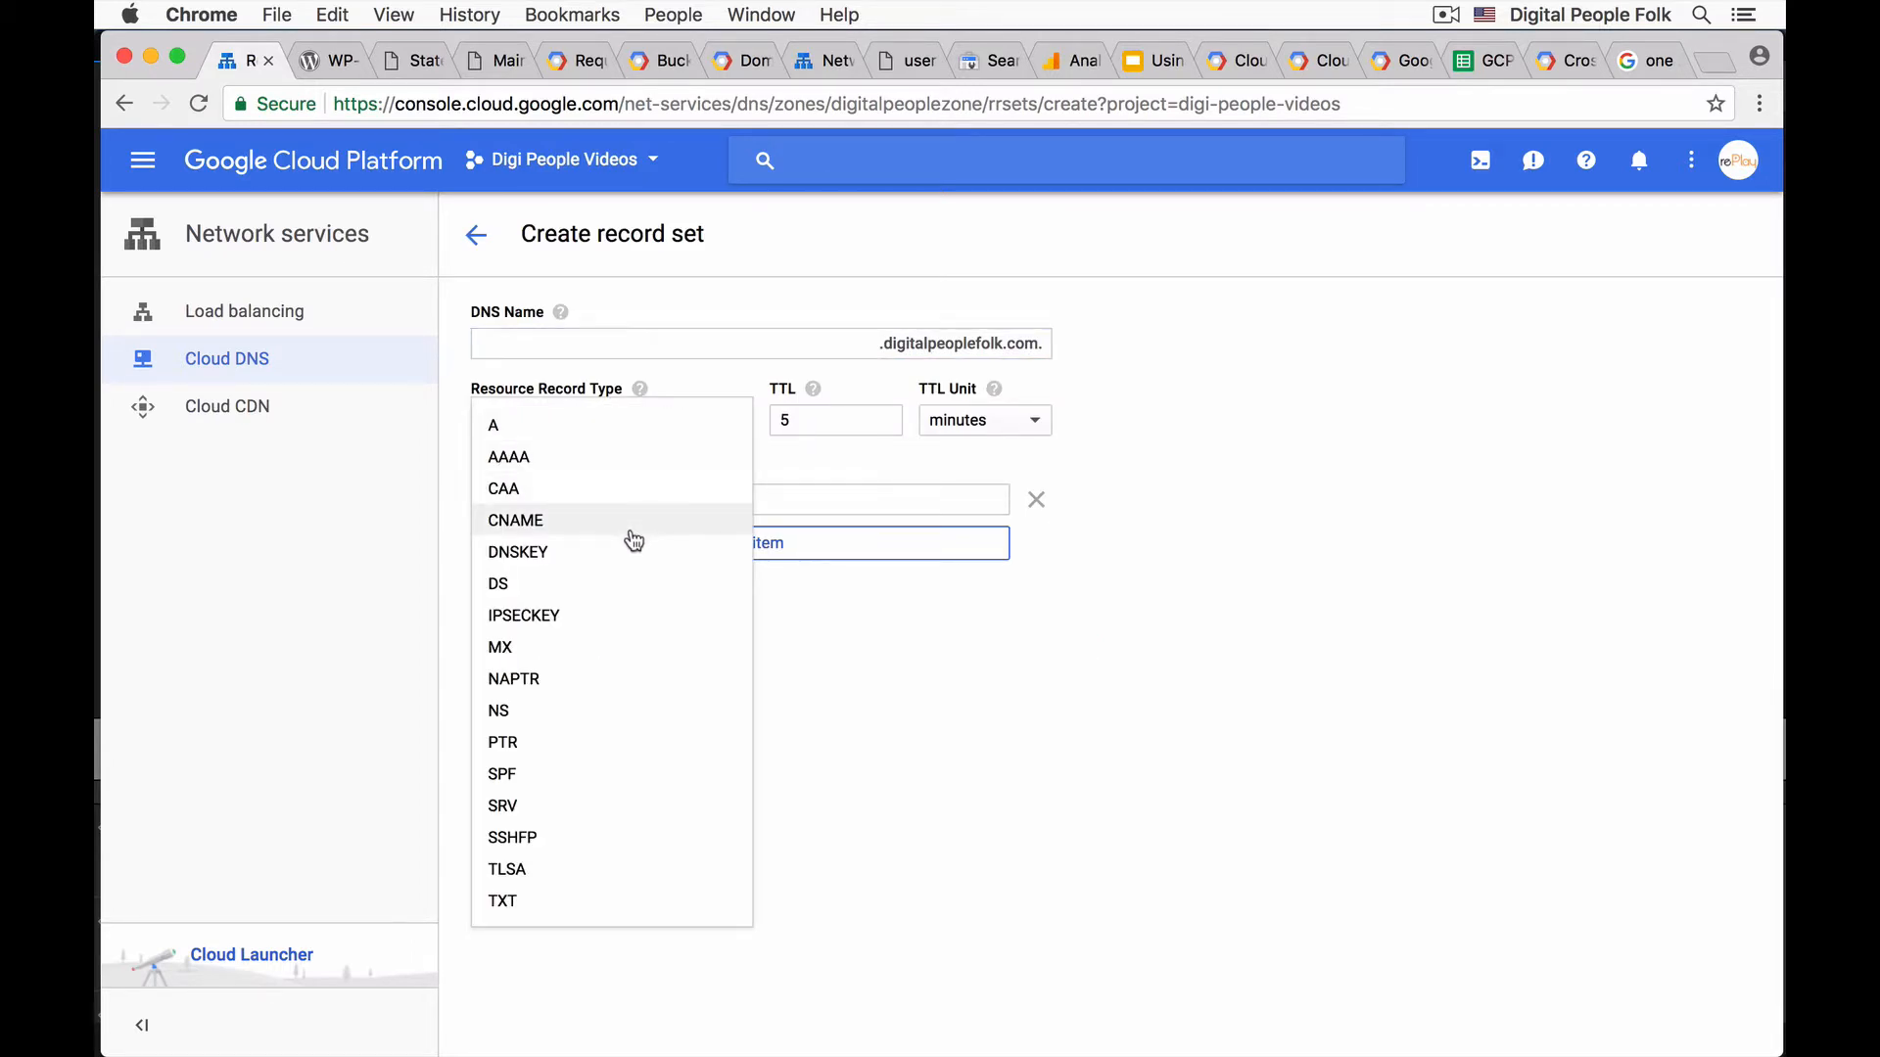
pyautogui.click(633, 540)
pyautogui.click(854, 346)
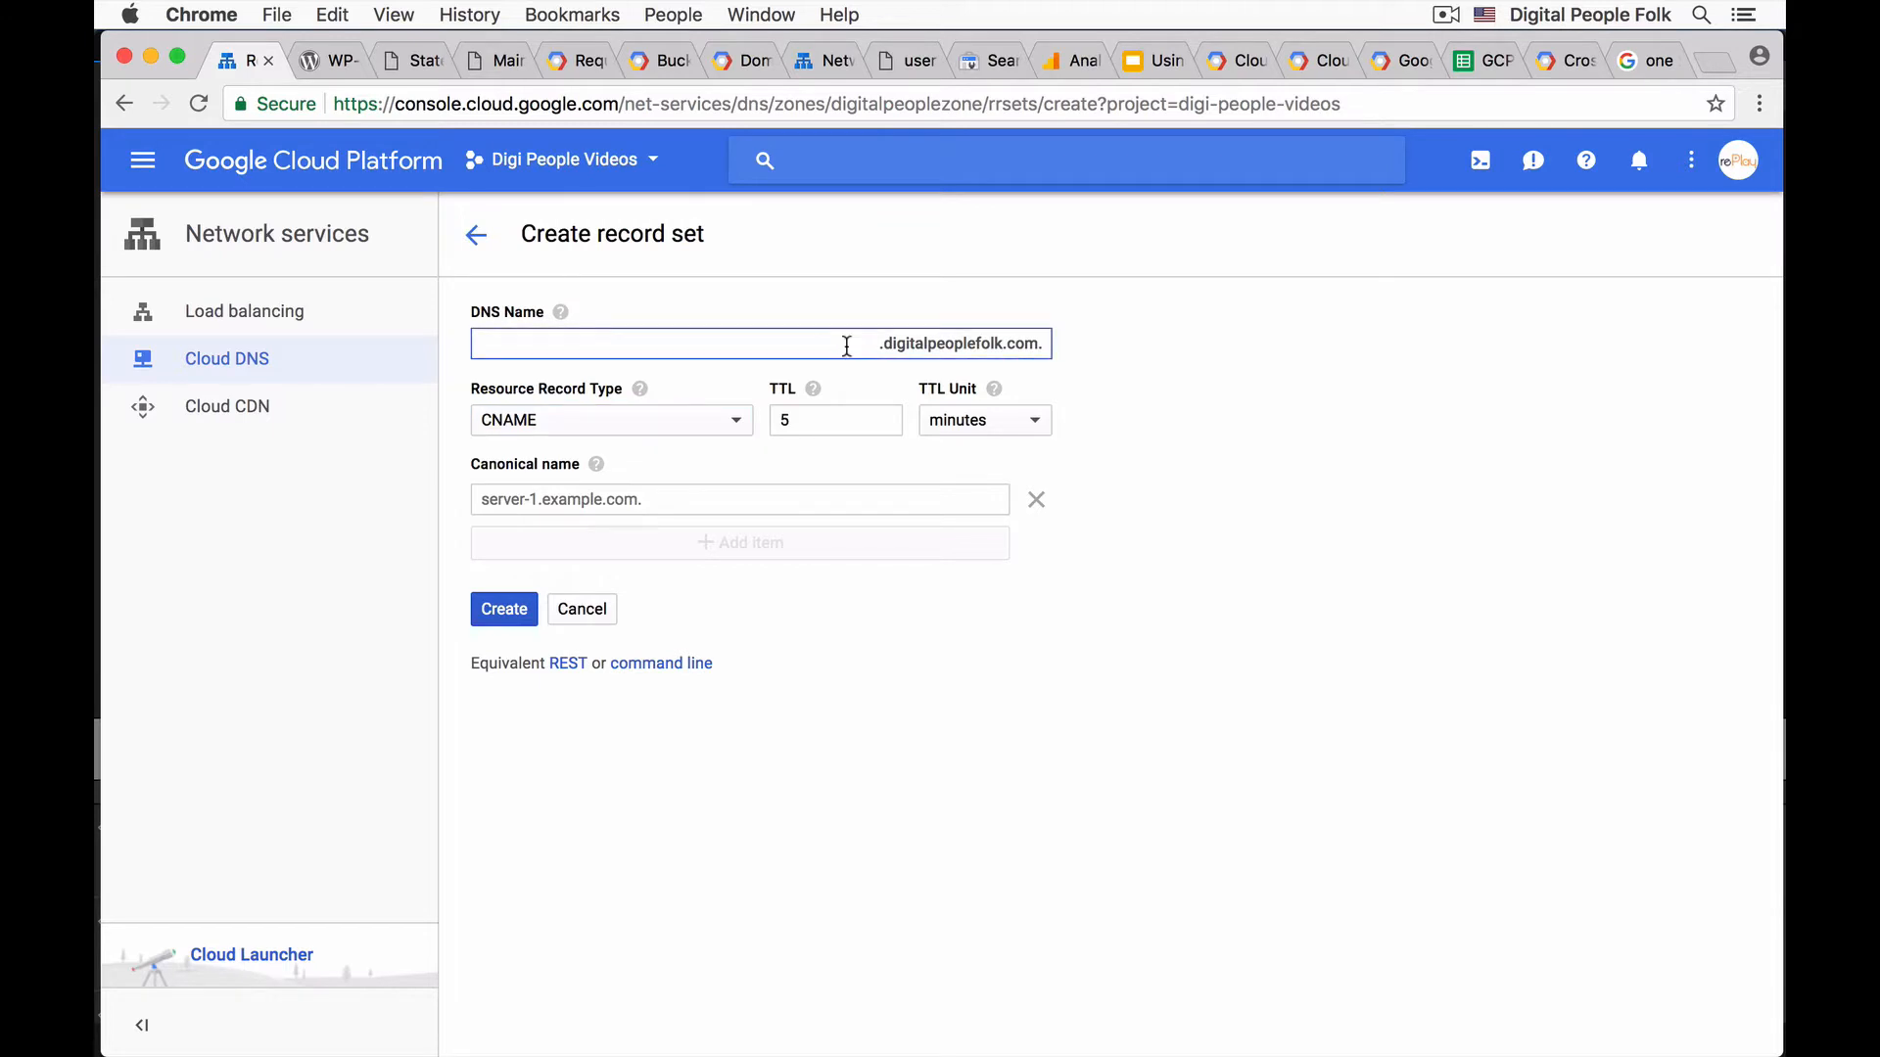
pyautogui.write('media')
pyautogui.click(580, 498)
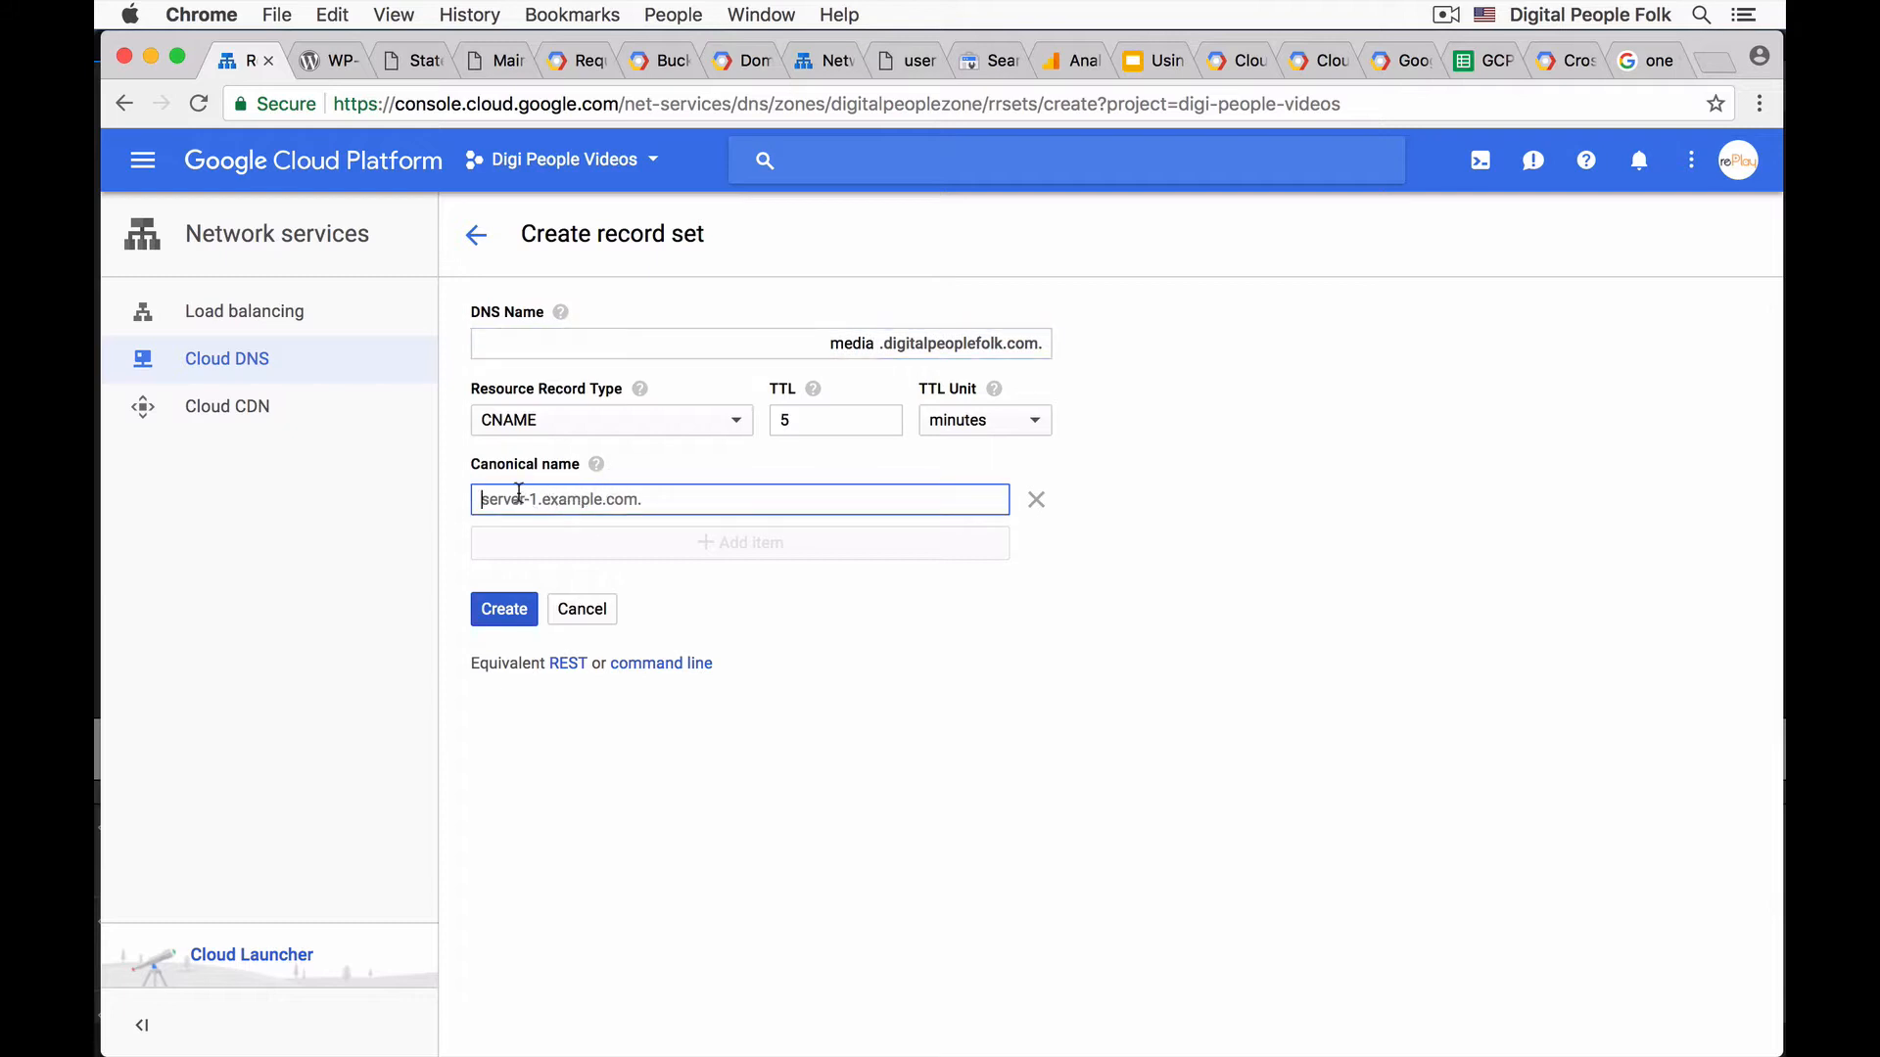
pyautogui.press('super+v')
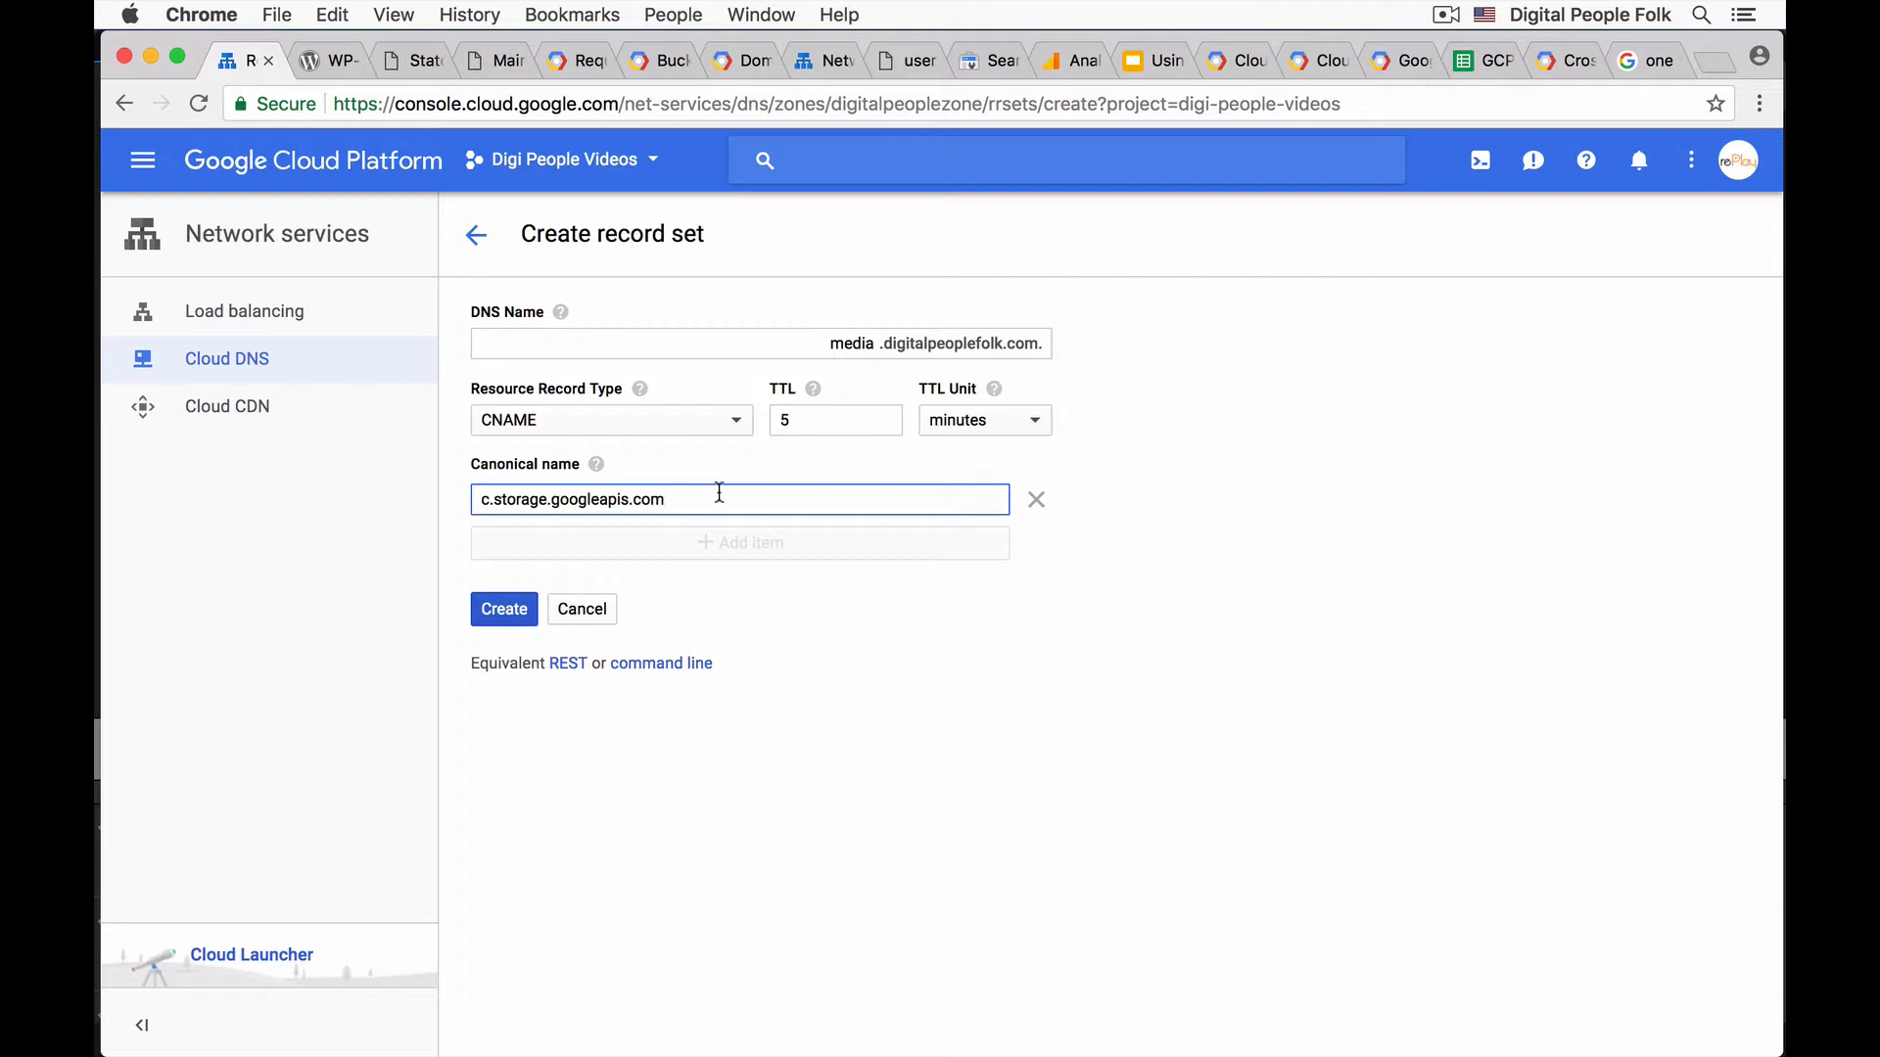
pyautogui.click(489, 610)
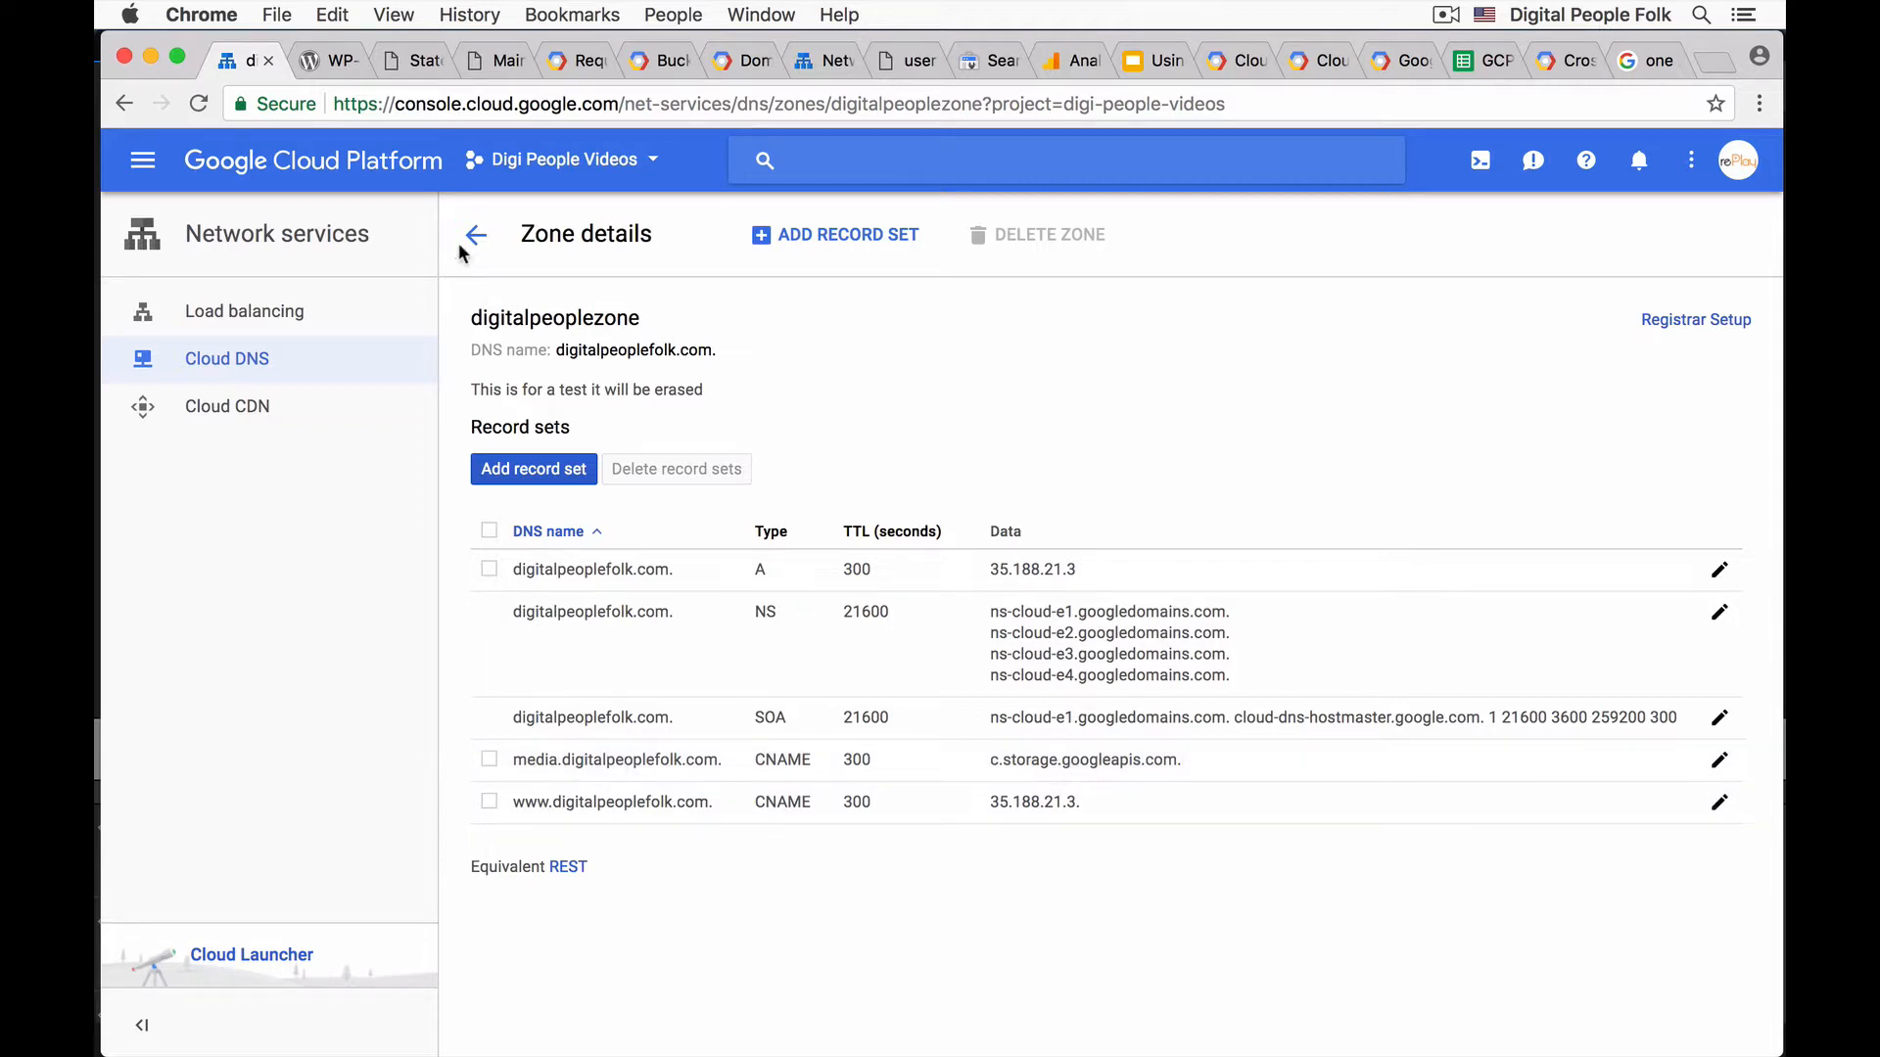
# - Start the WP-Stateless setup in the WordPress admin and log in with the existing Google account
pyautogui.click(342, 53)
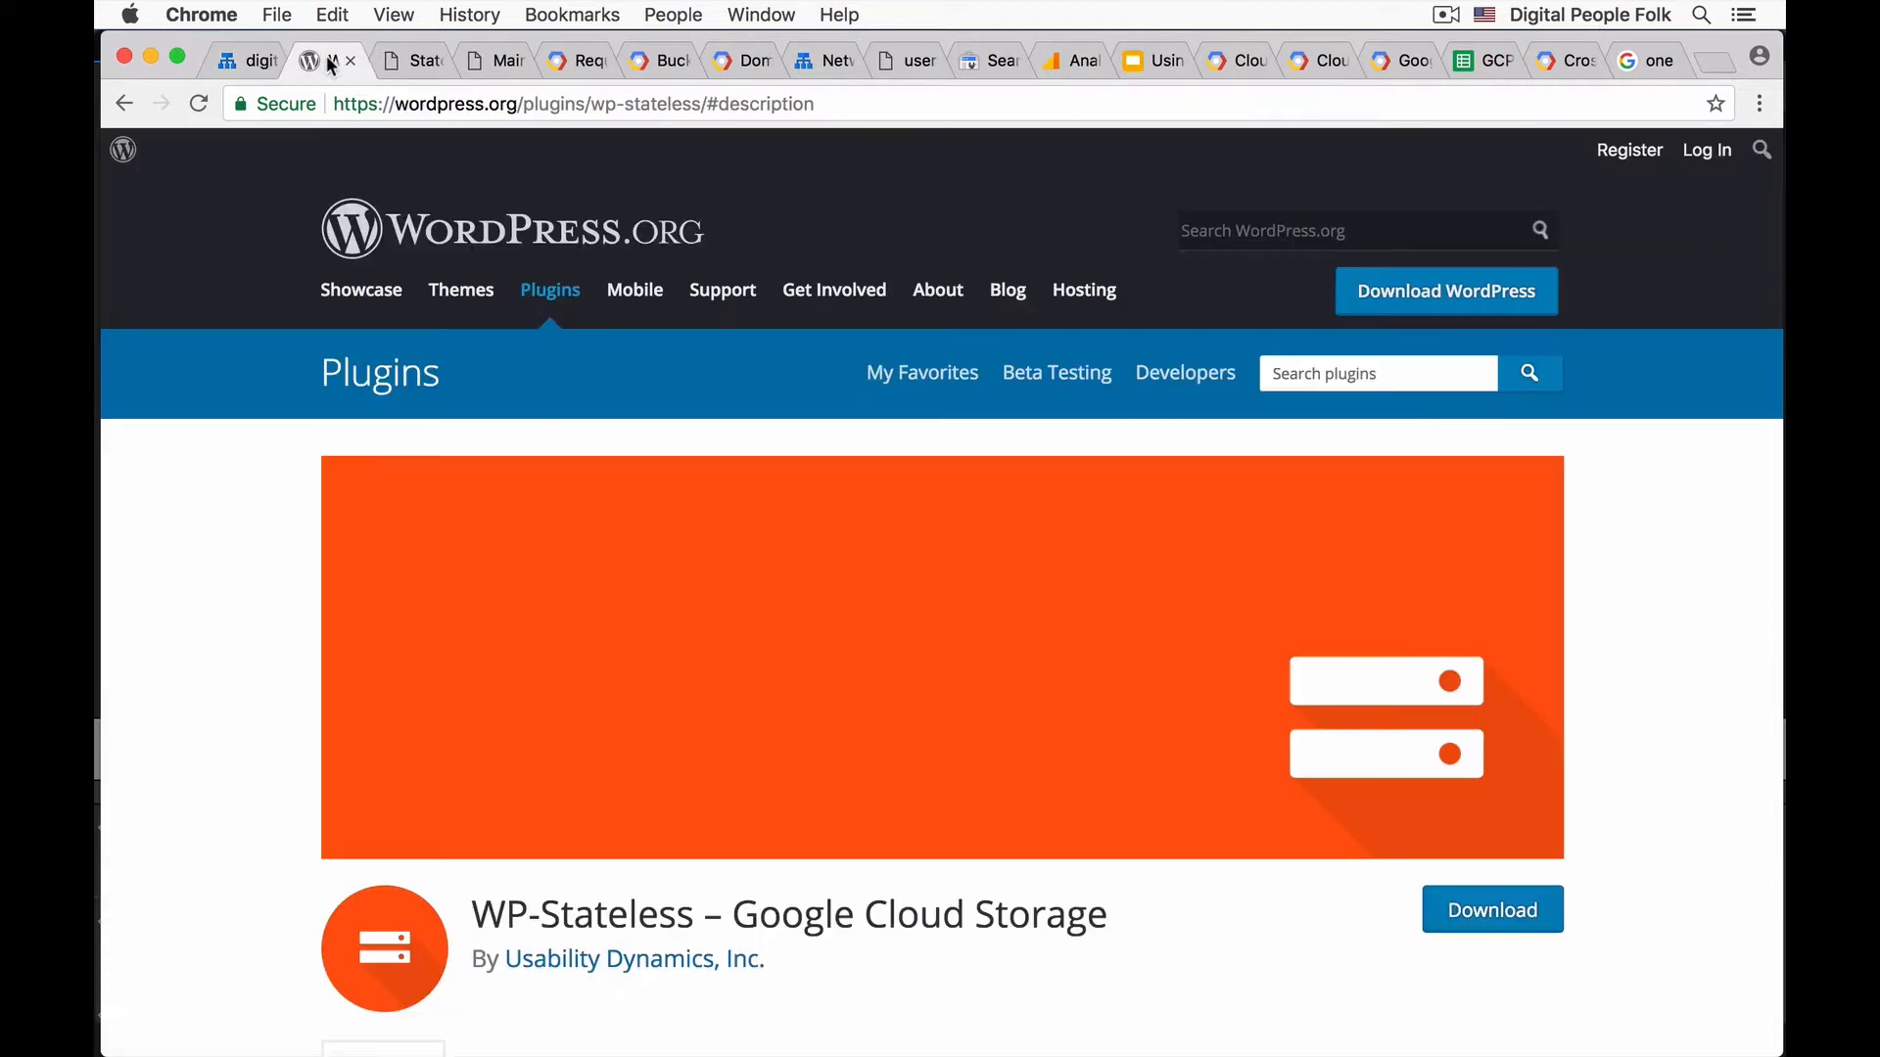
pyautogui.click(409, 63)
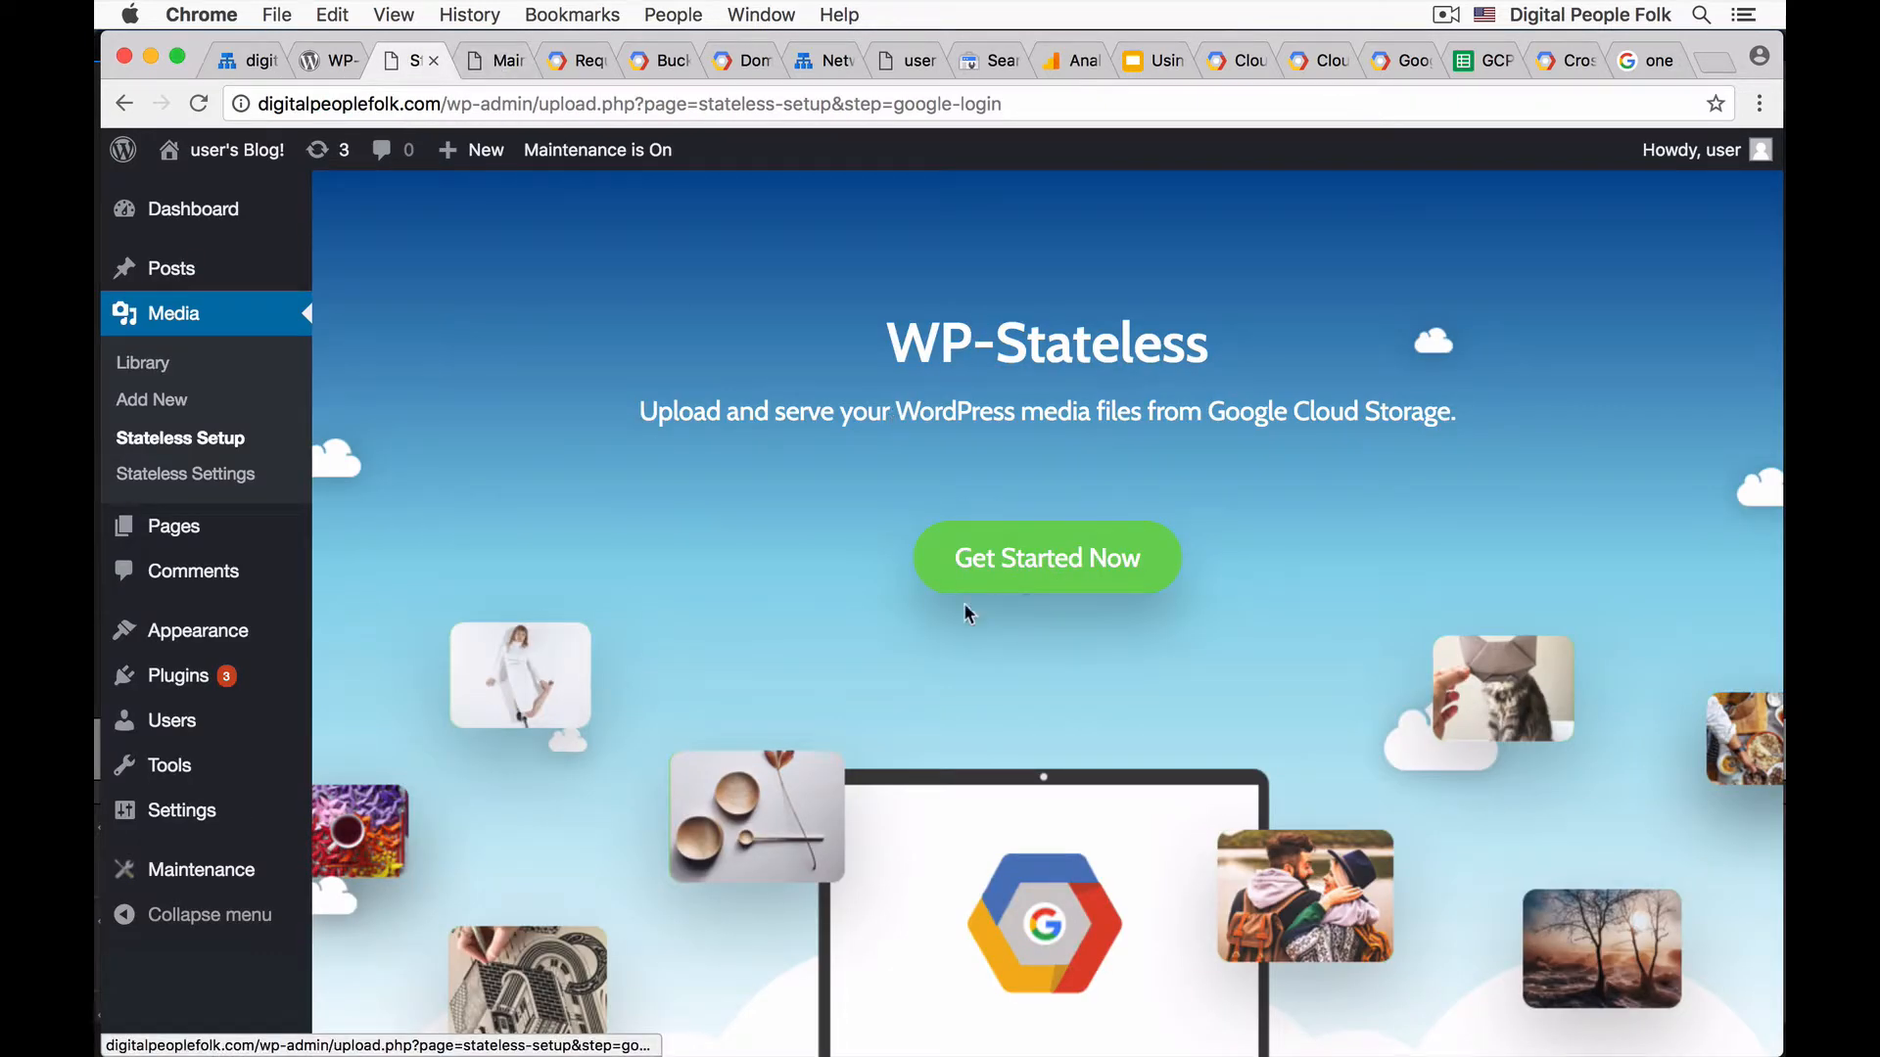
pyautogui.click(1003, 567)
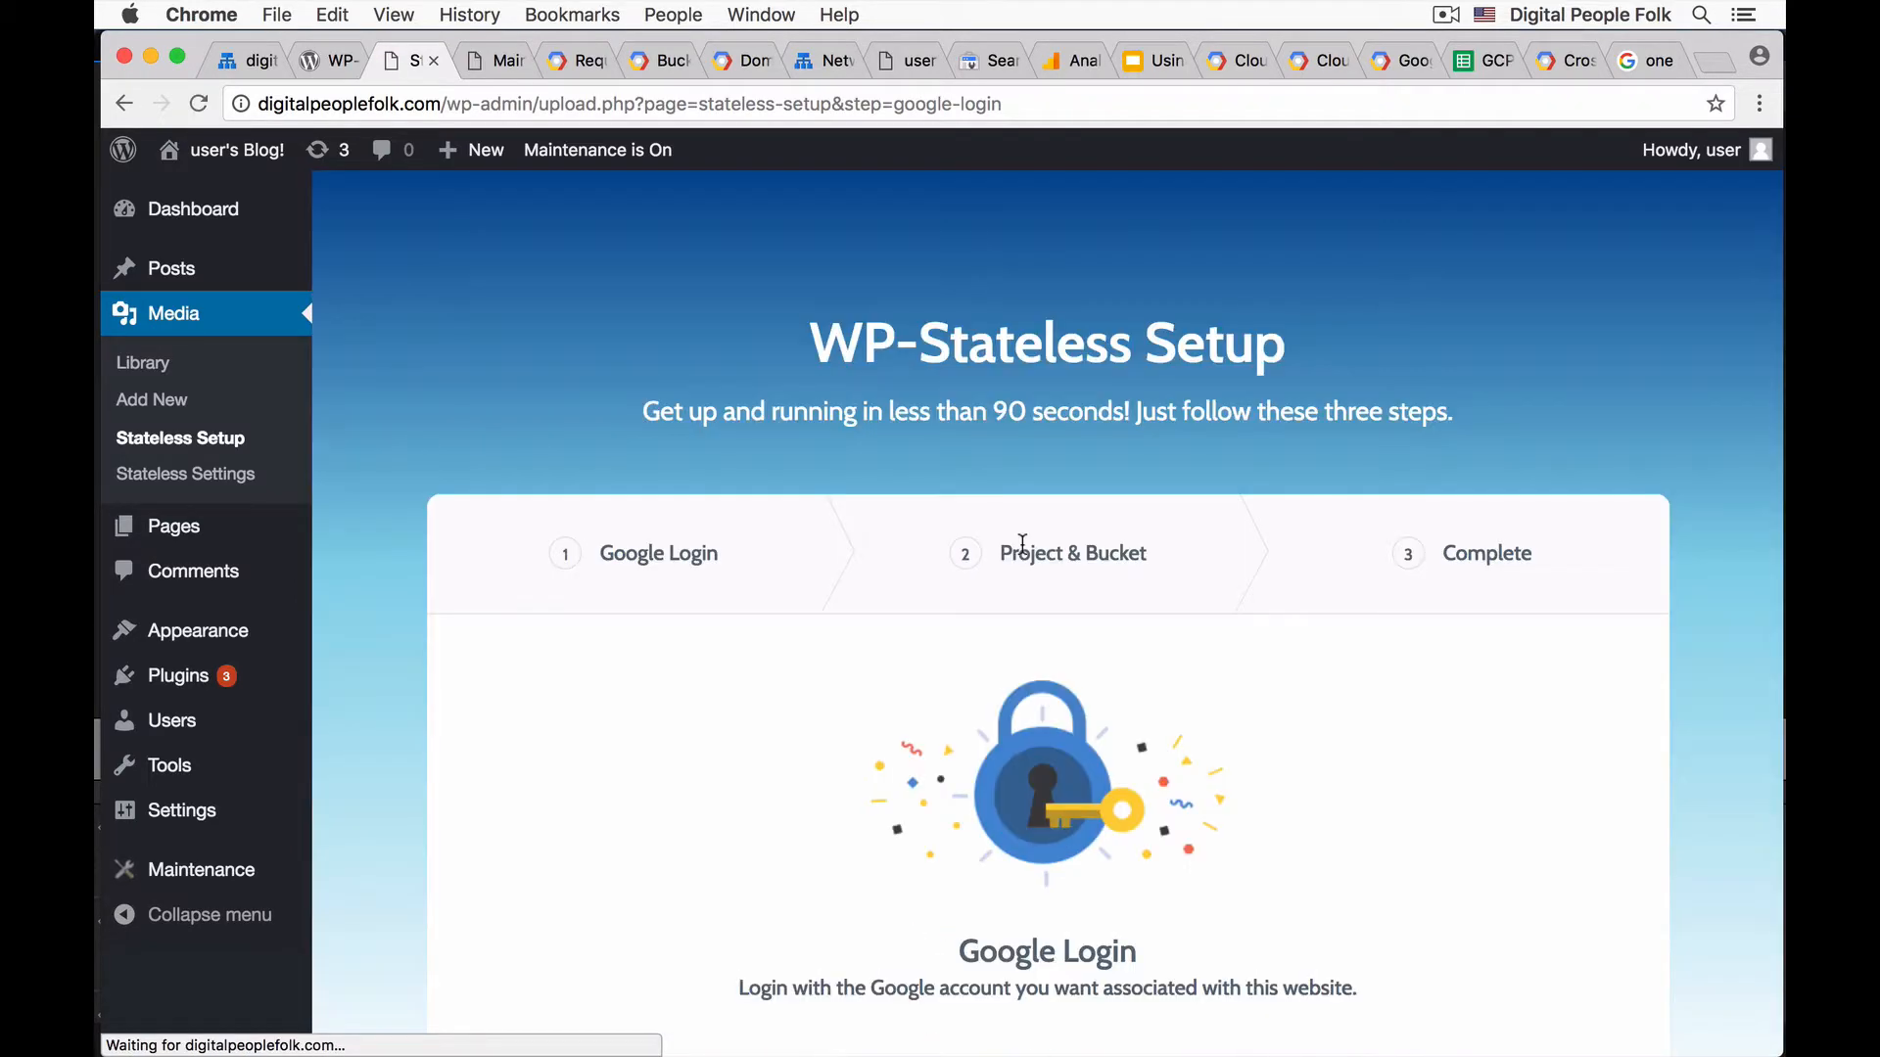
pyautogui.scroll(-3, 1021, 543)
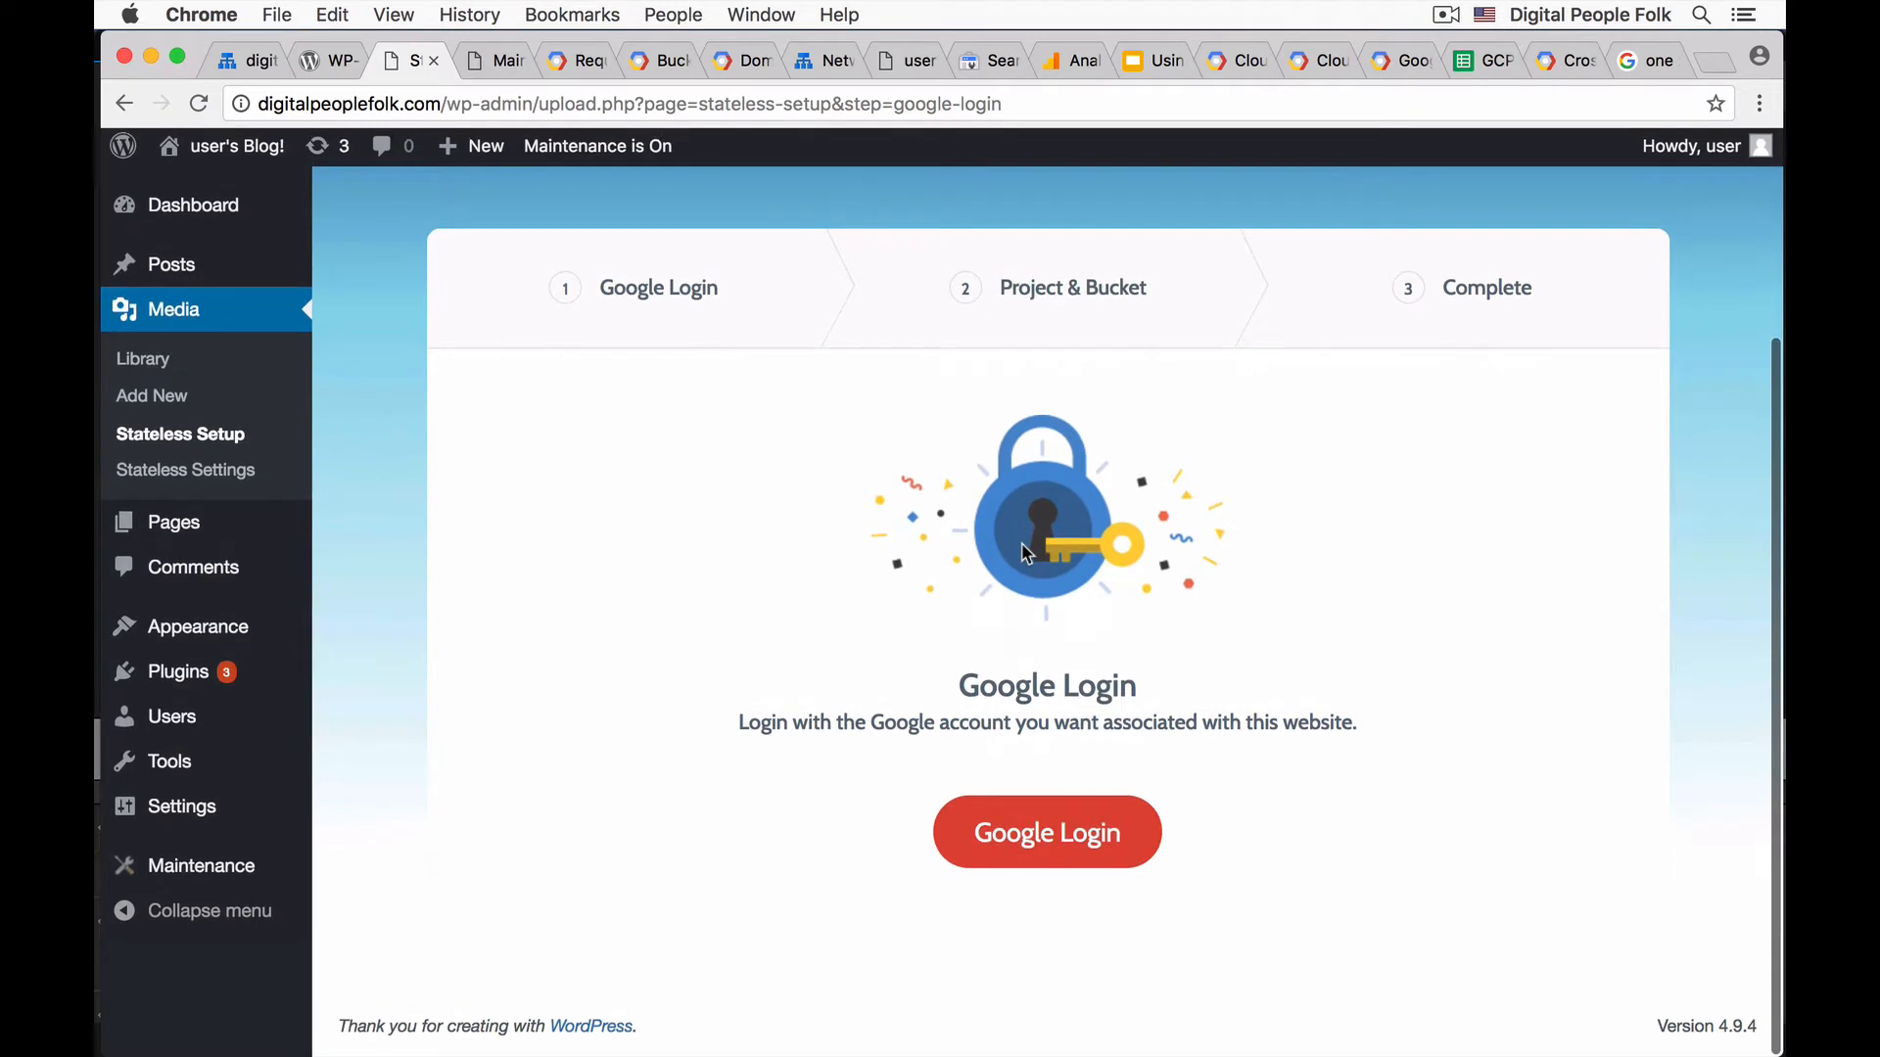
pyautogui.click(1068, 840)
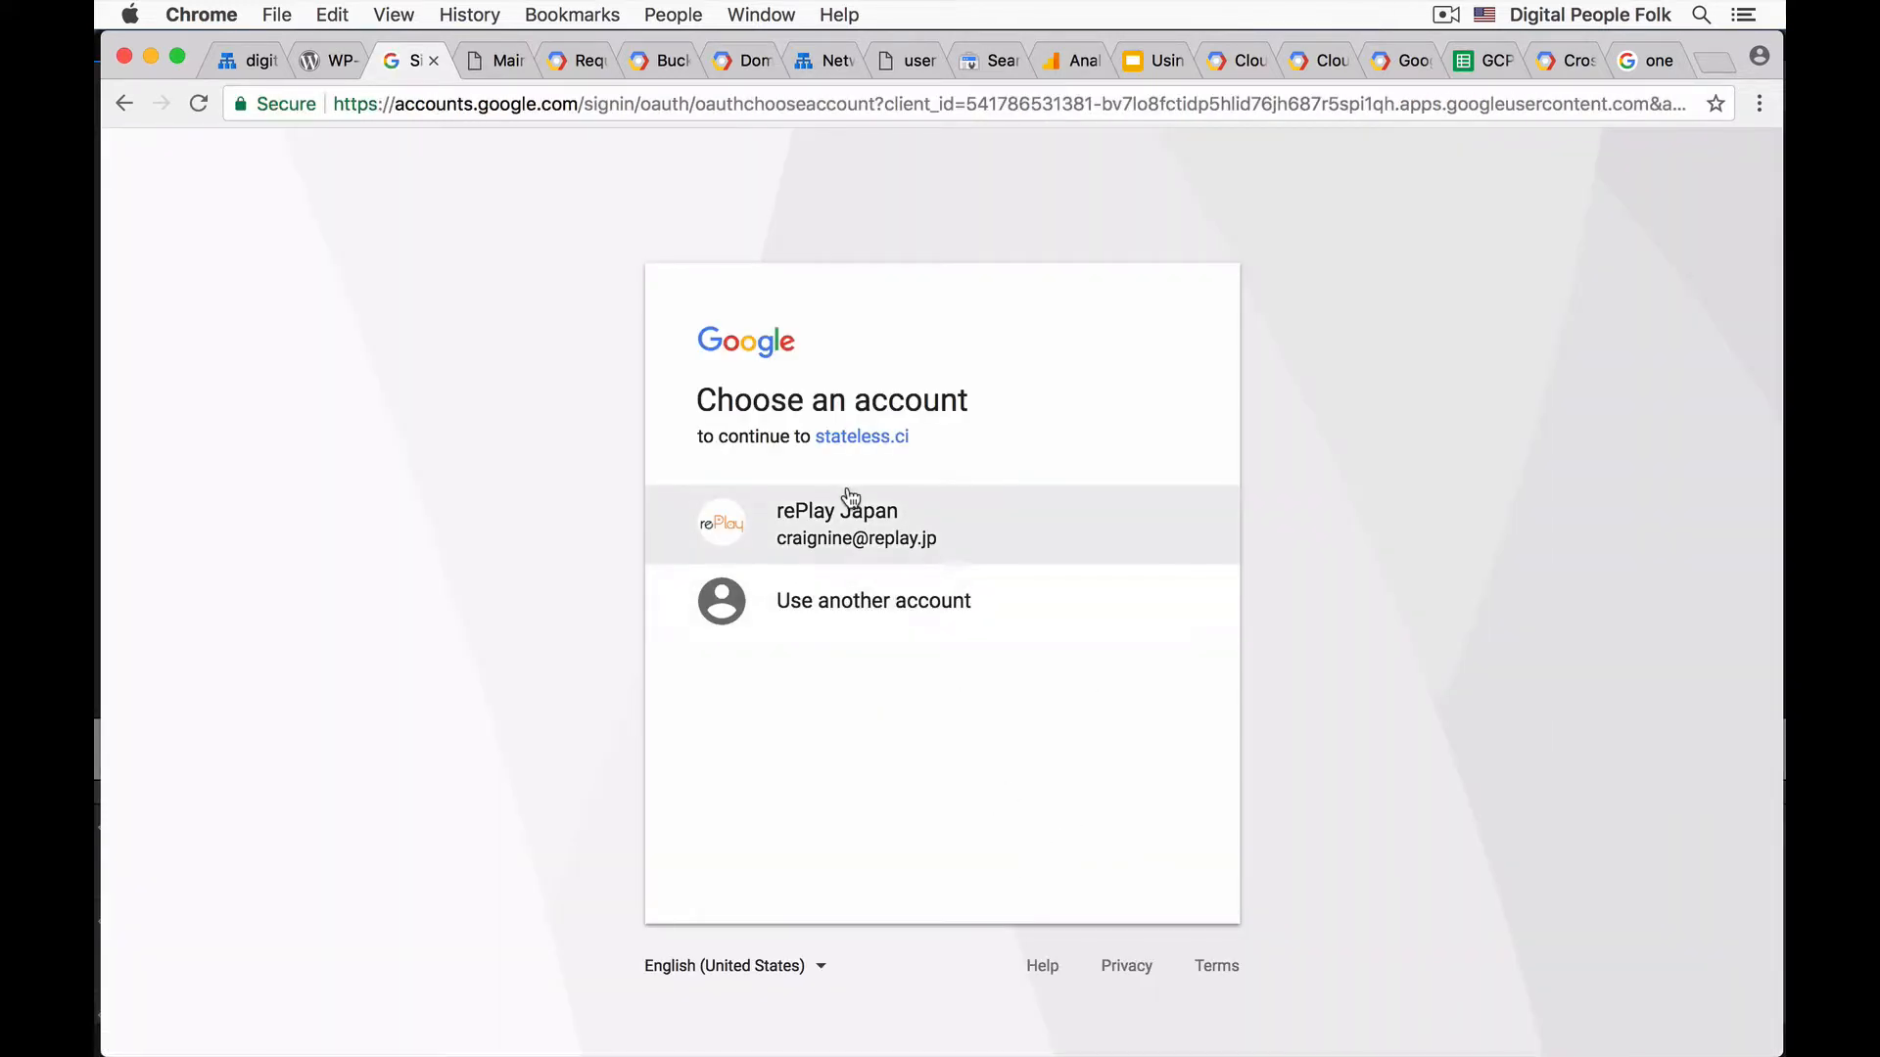
pyautogui.click(854, 522)
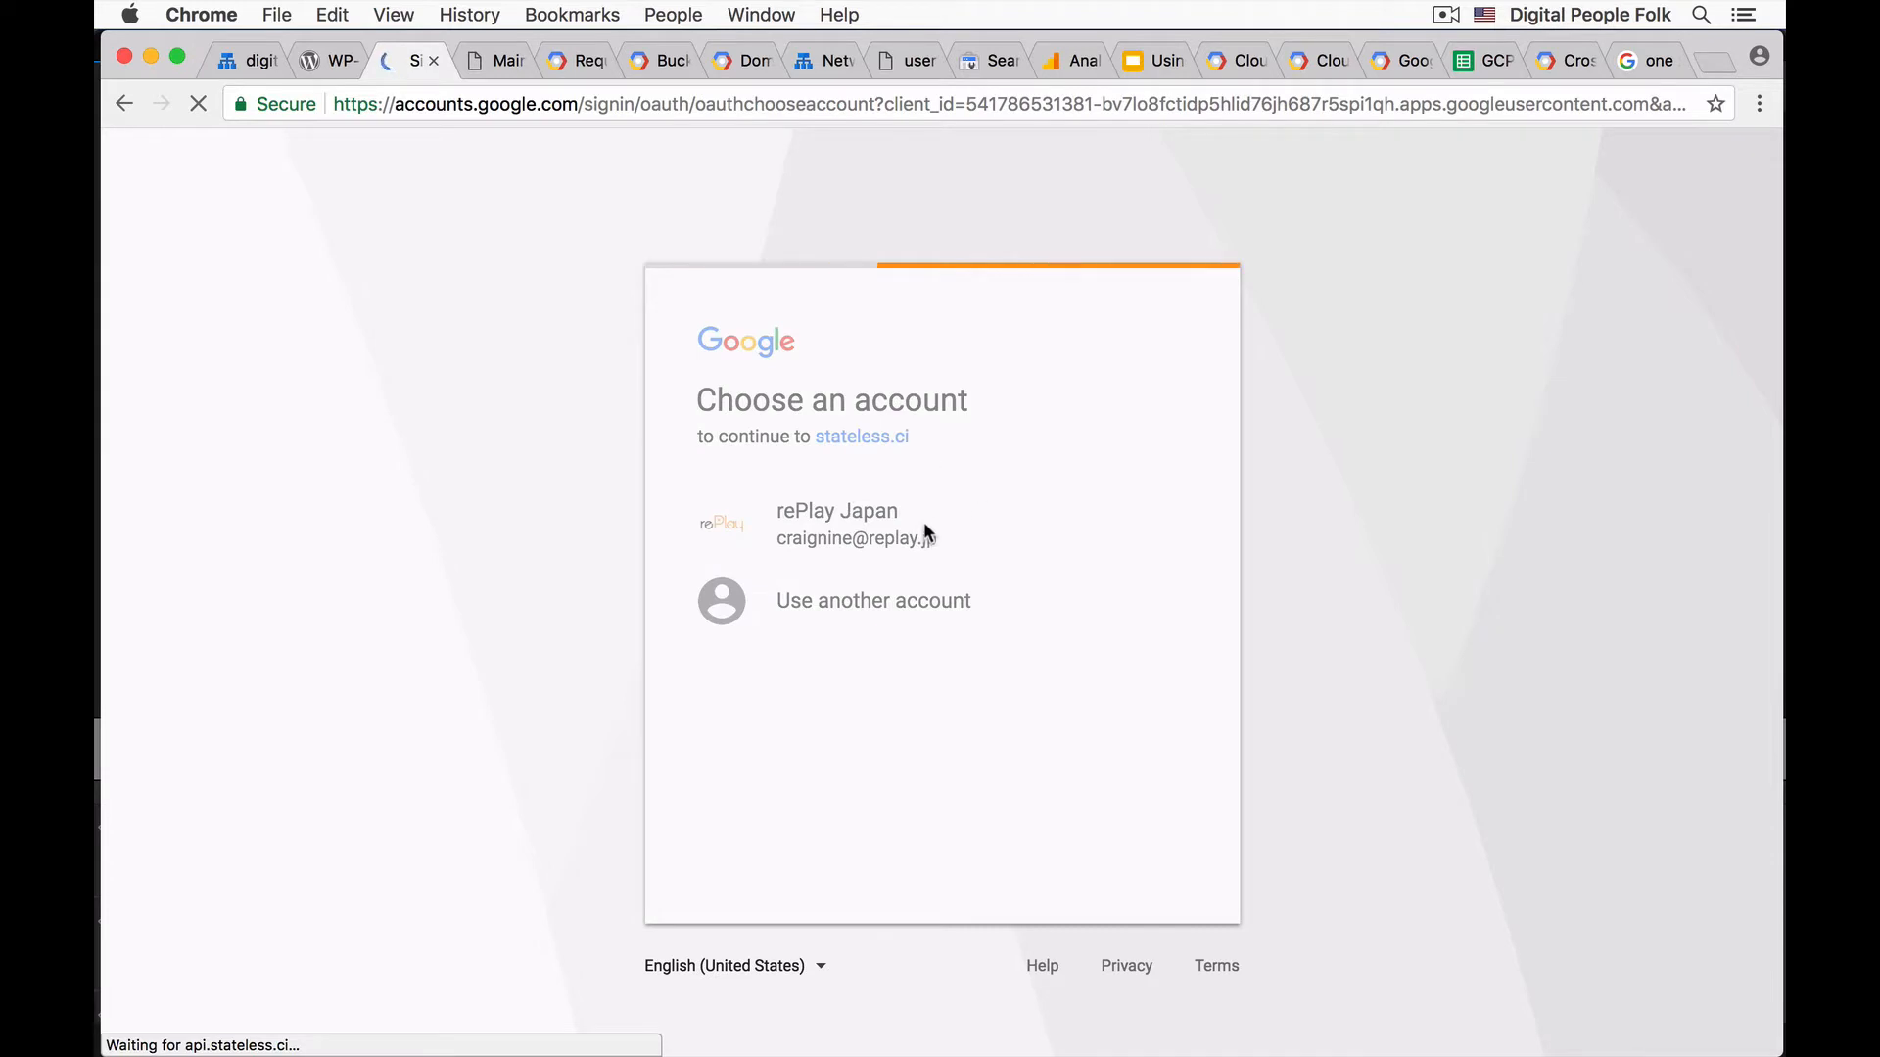
# - Select the existing project Digi People Videos (digi-people-videos) as the Google Cloud project
pyautogui.scroll(-7, 897, 672)
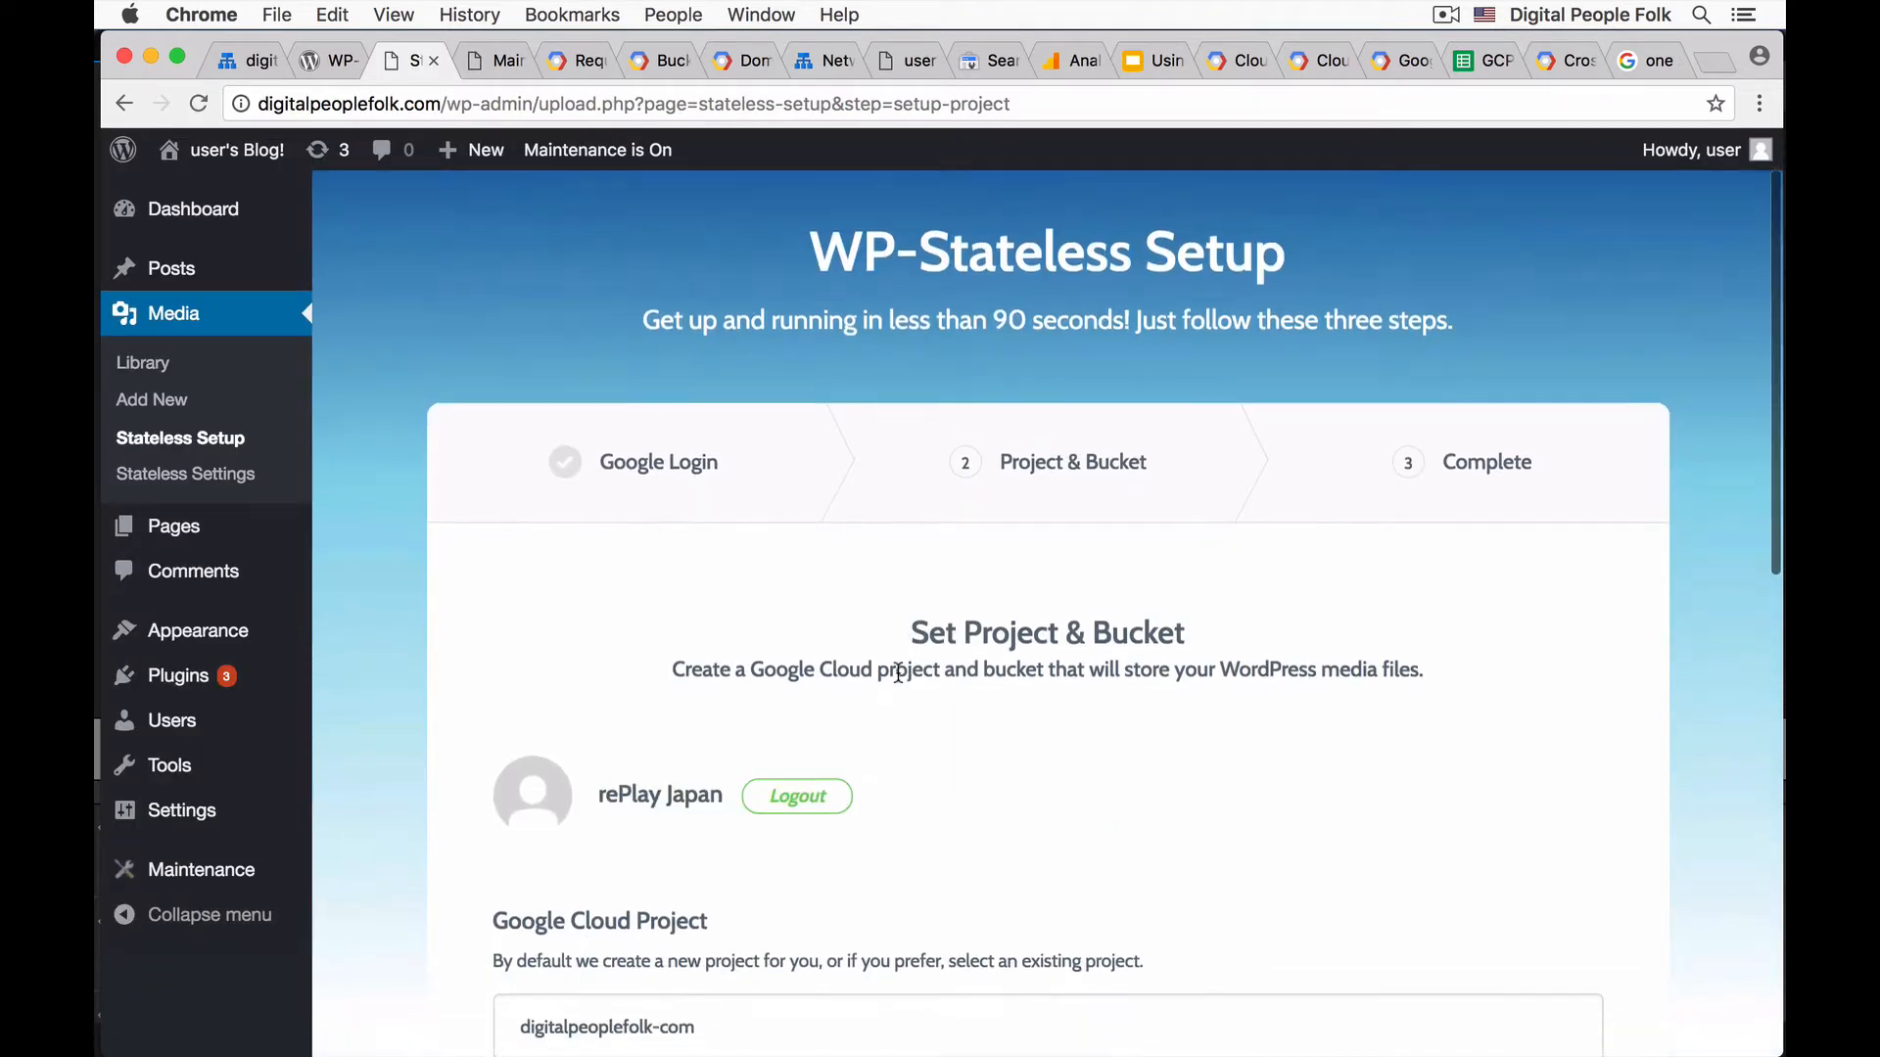
pyautogui.click(783, 465)
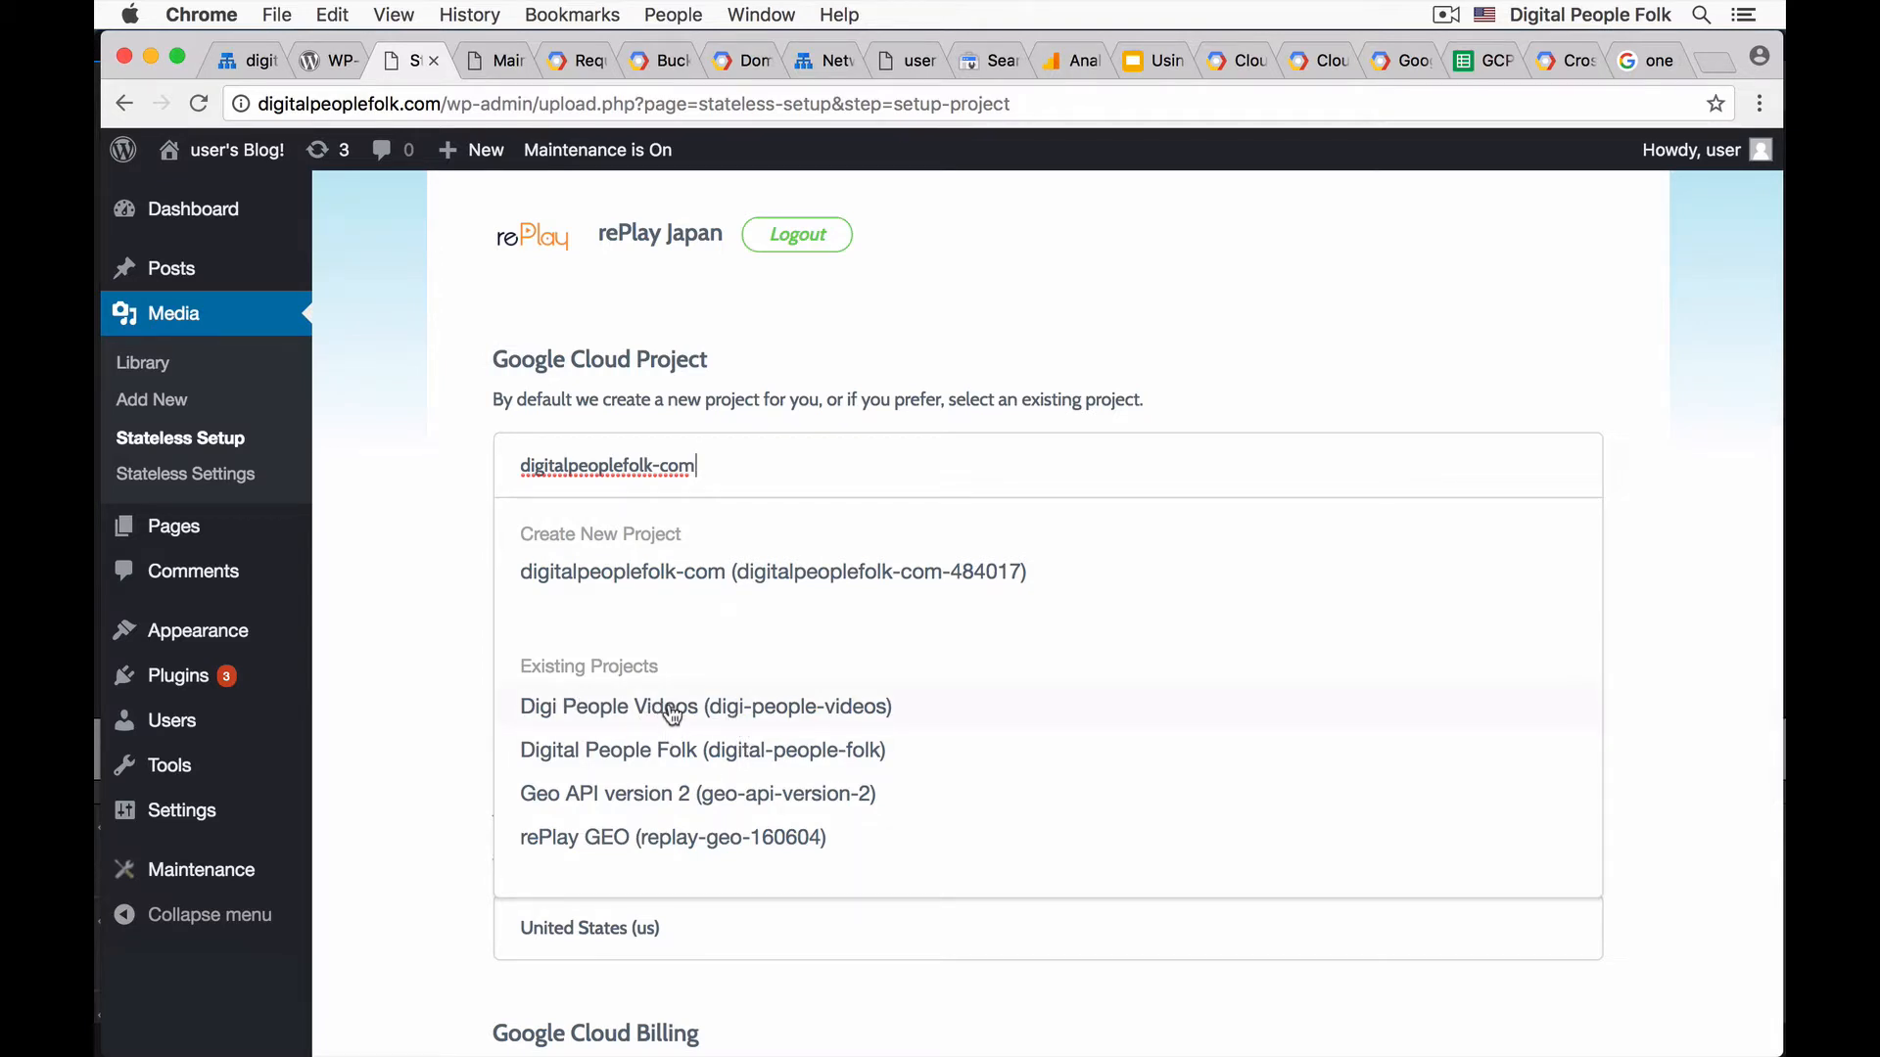
pyautogui.press('Return')
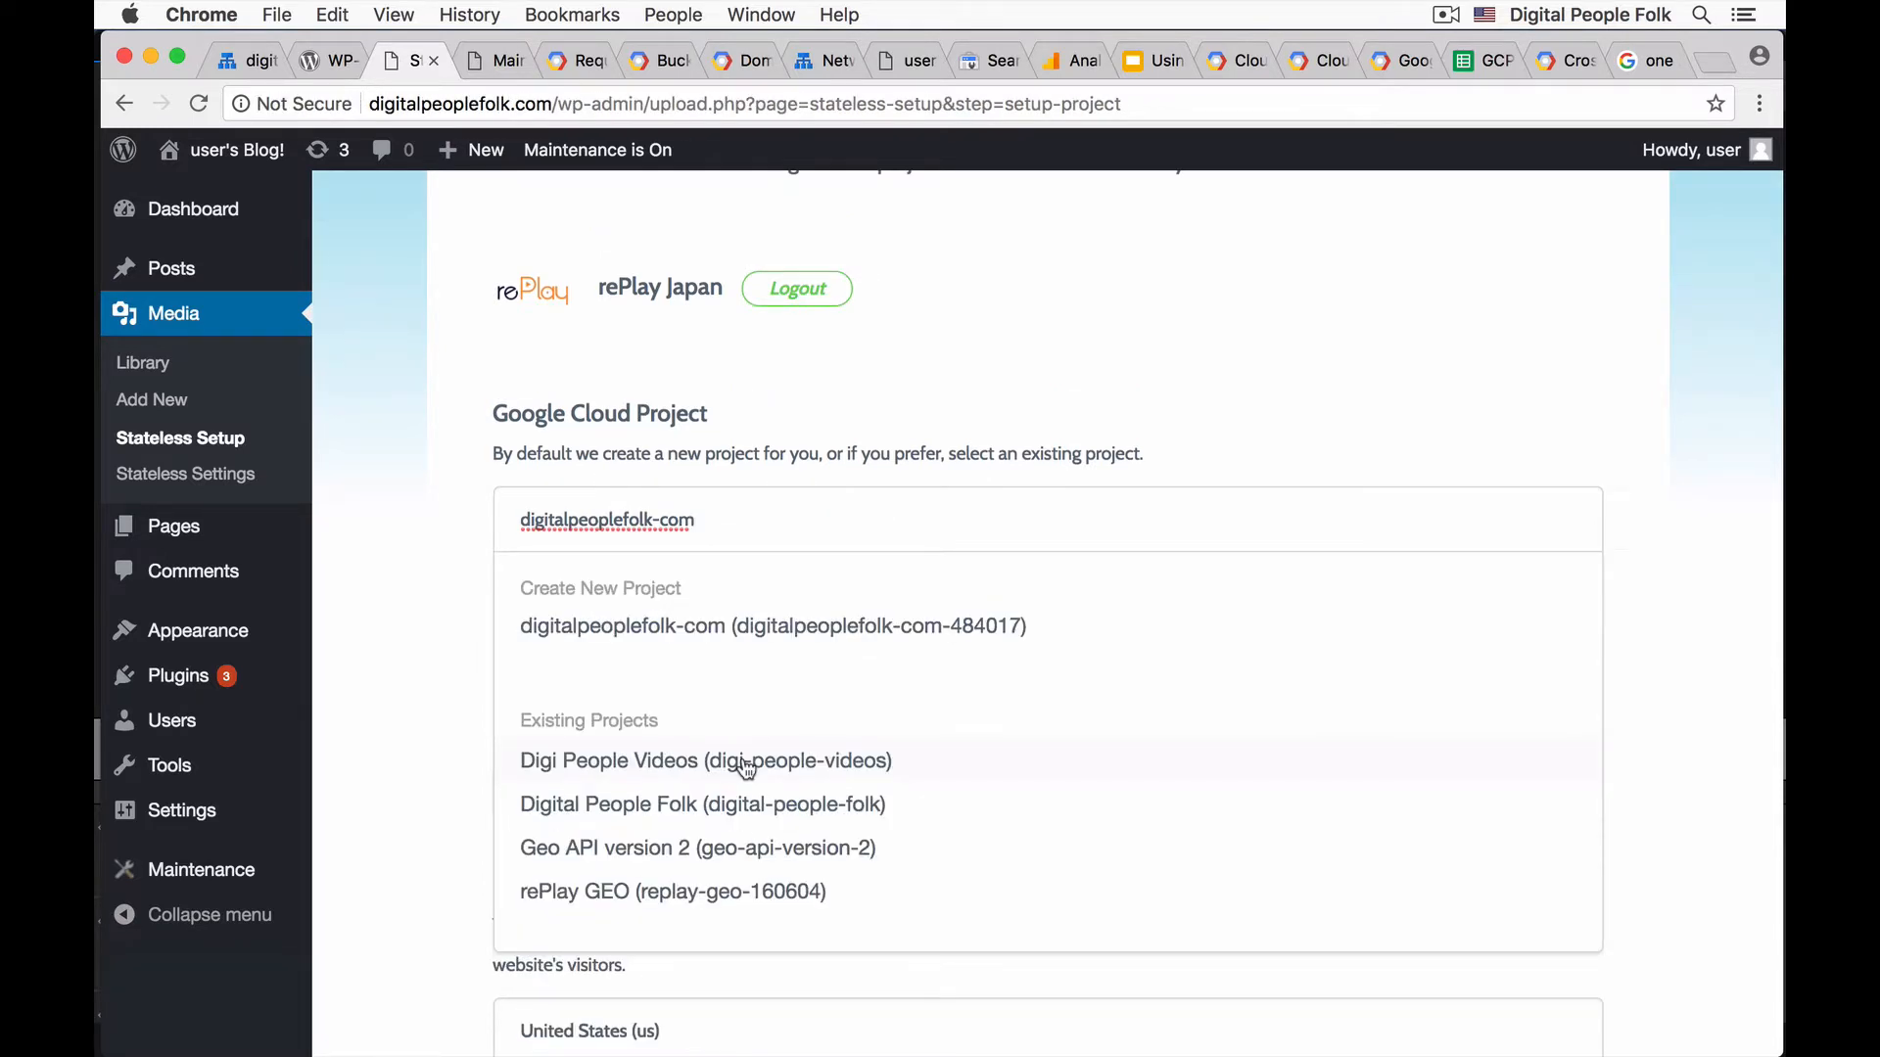
pyautogui.click(746, 764)
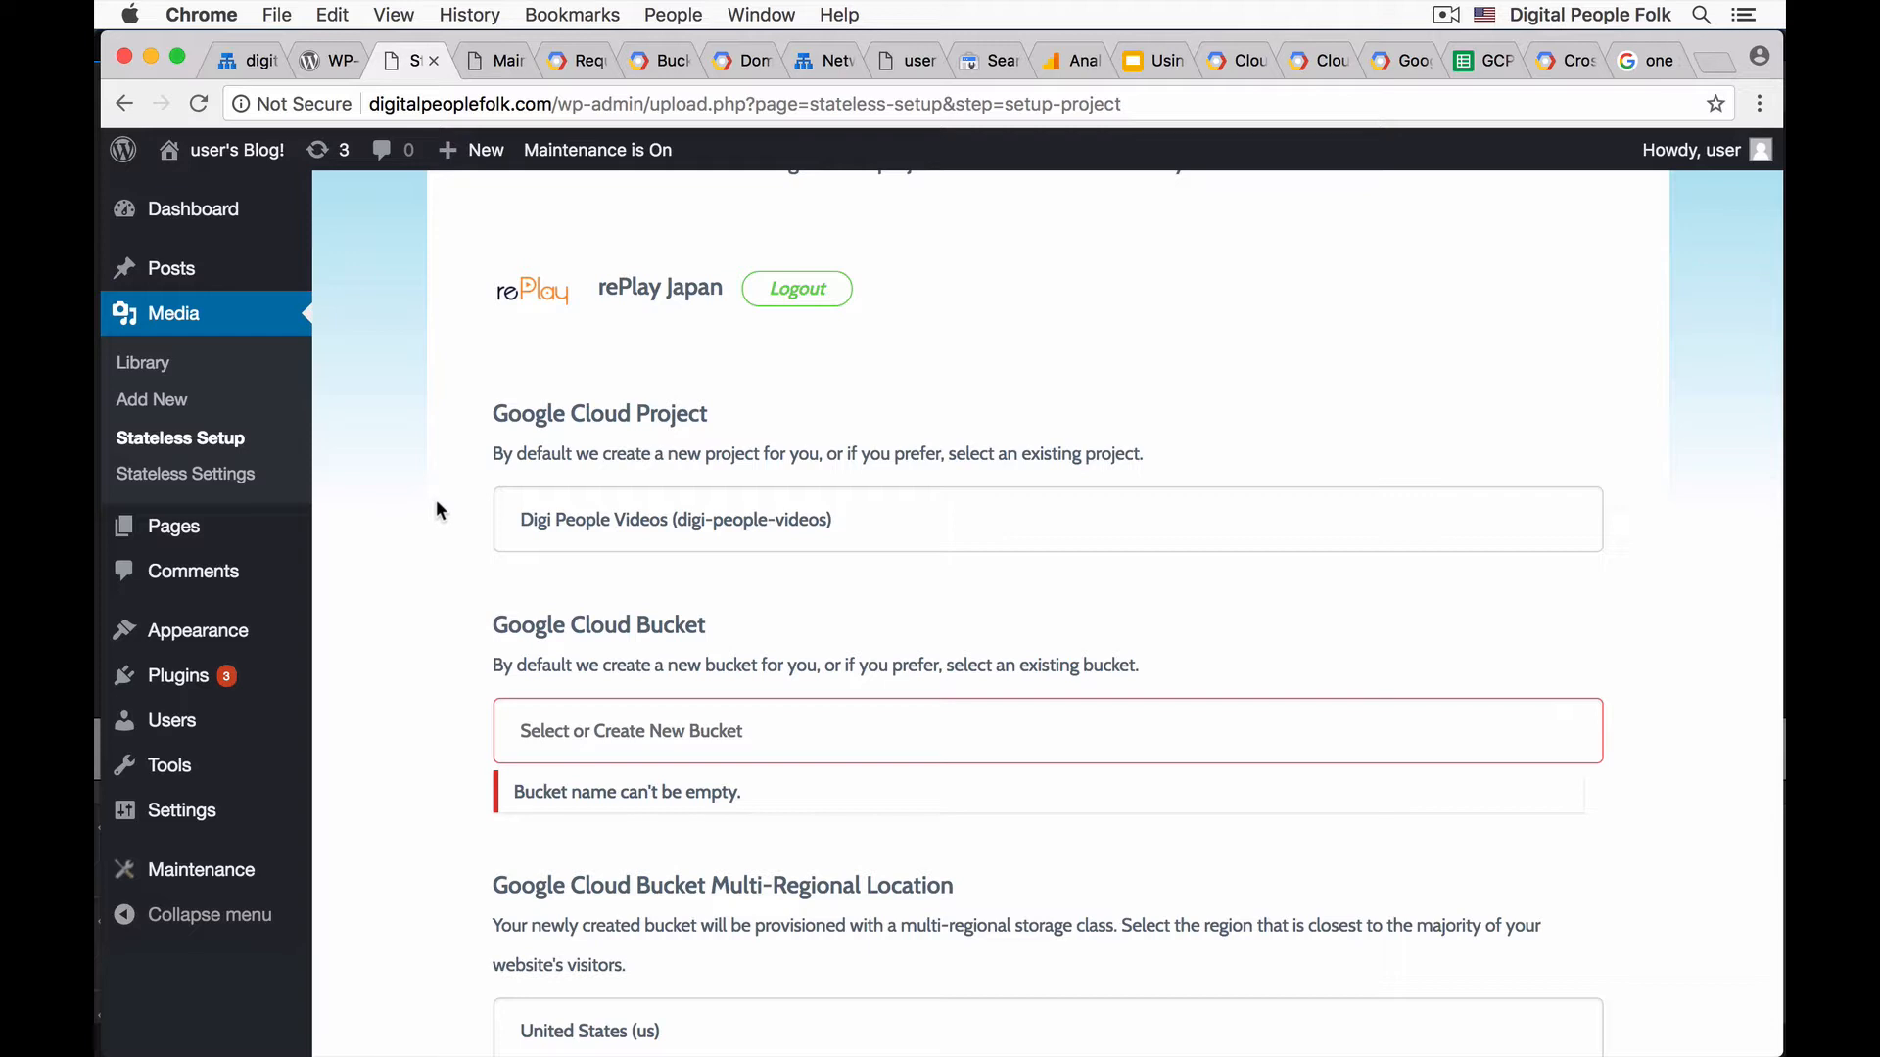
# - Select the existing bucket media.digitalpeoplefolk.com as the Google Cloud bucket
pyautogui.click(784, 739)
pyautogui.scroll(-3, 783, 746)
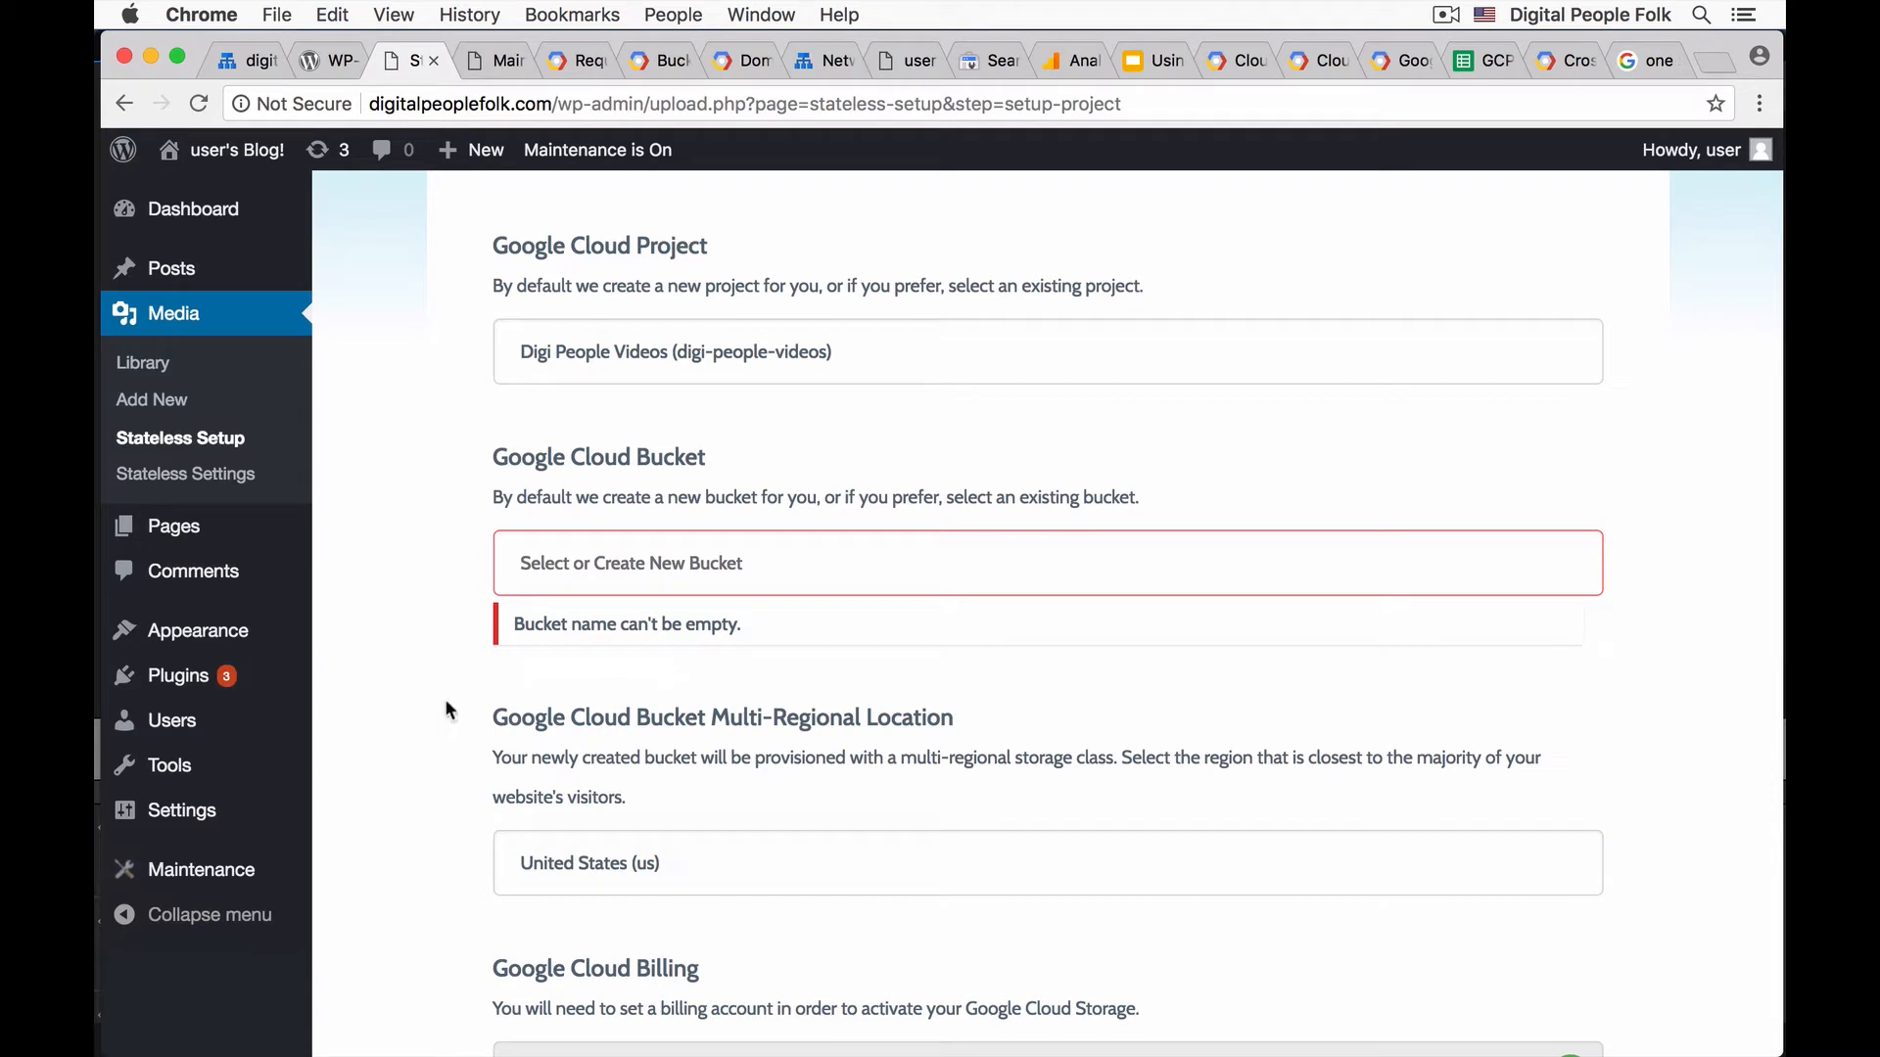
pyautogui.scroll(-3, 444, 697)
pyautogui.scroll(-3, 519, 646)
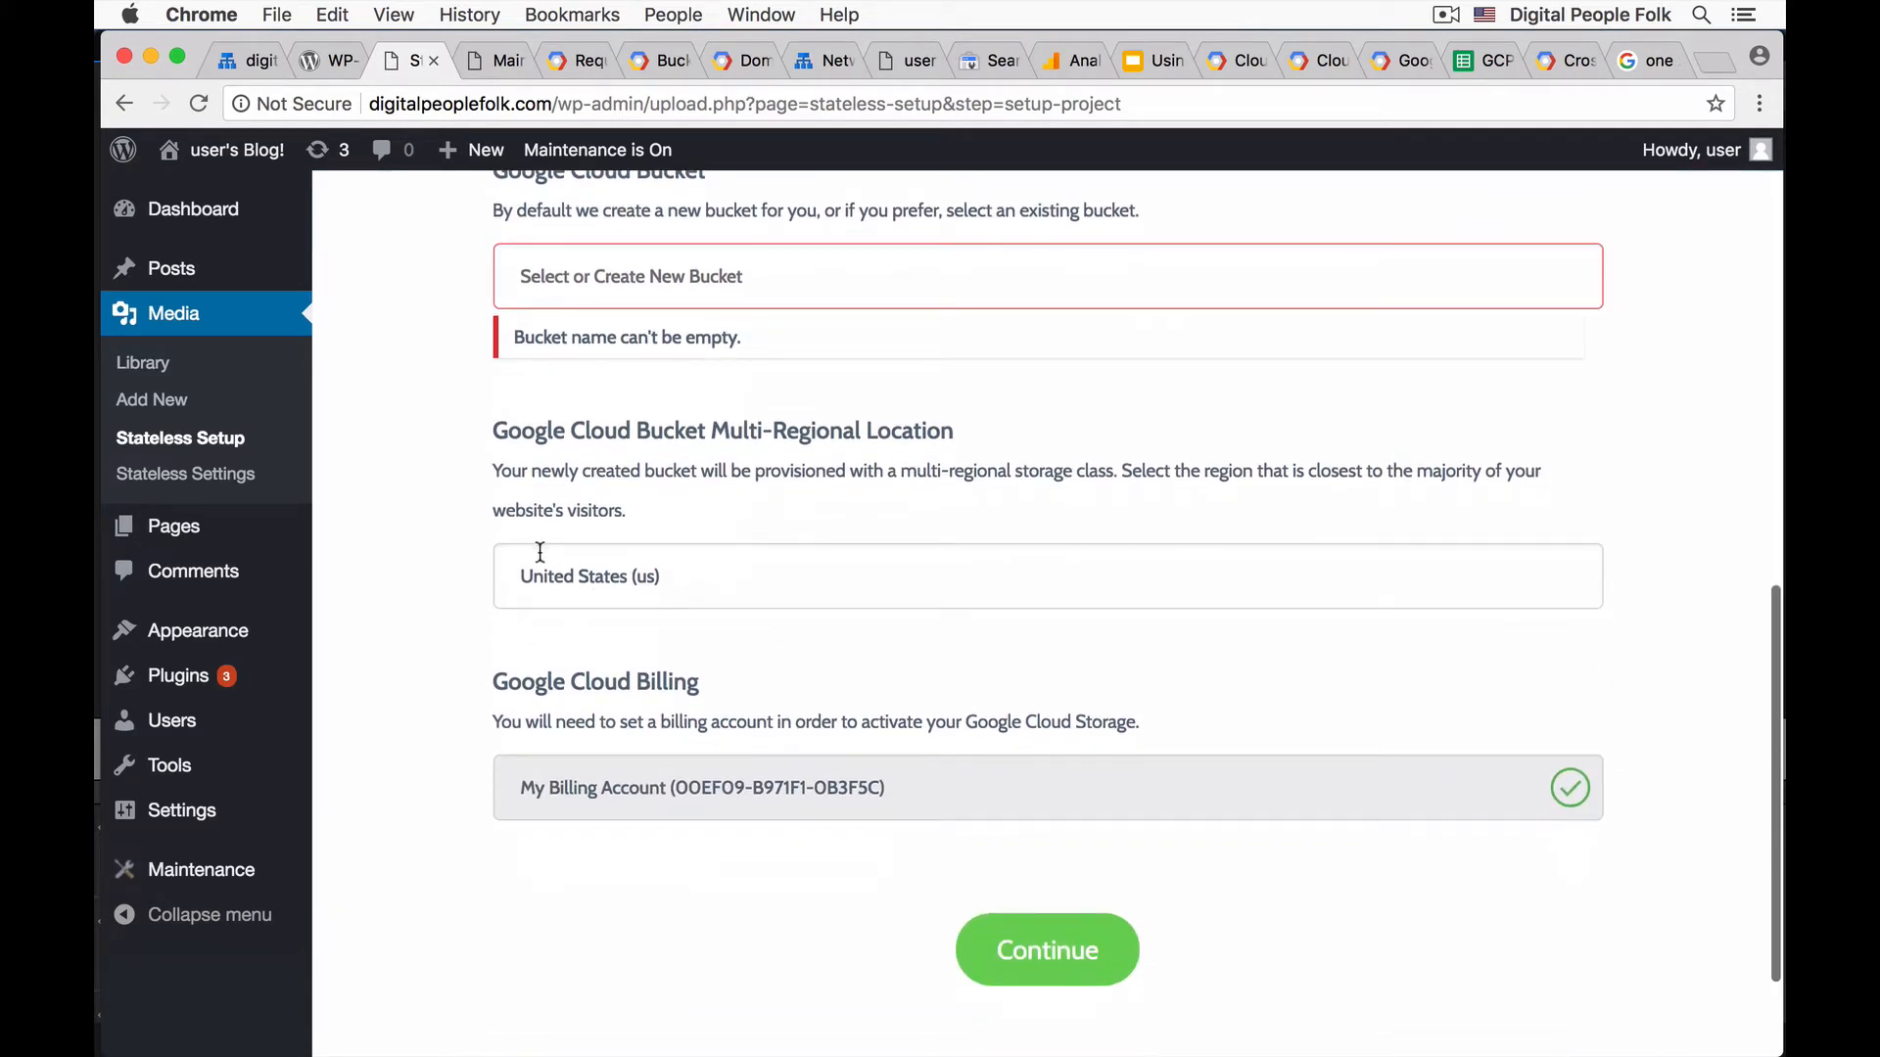
pyautogui.scroll(2, 534, 558)
pyautogui.scroll(2, 528, 586)
pyautogui.click(711, 494)
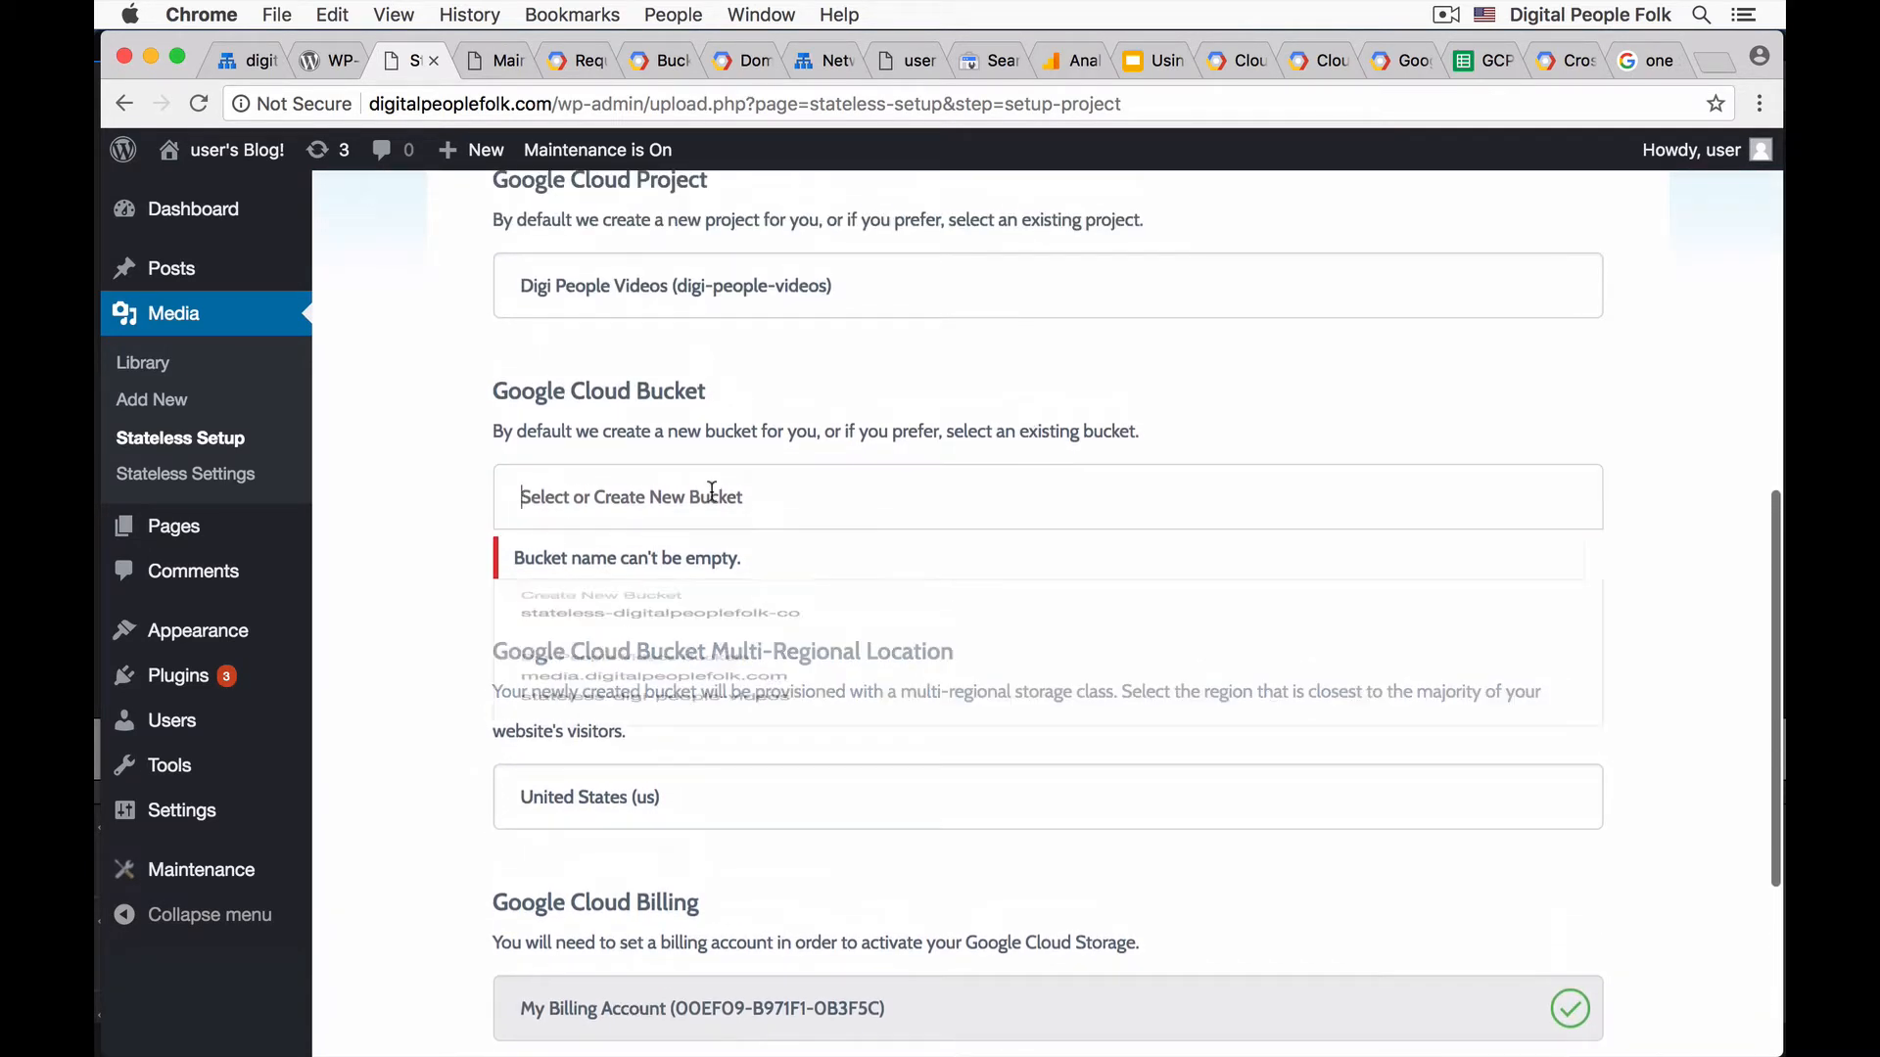
pyautogui.click(728, 786)
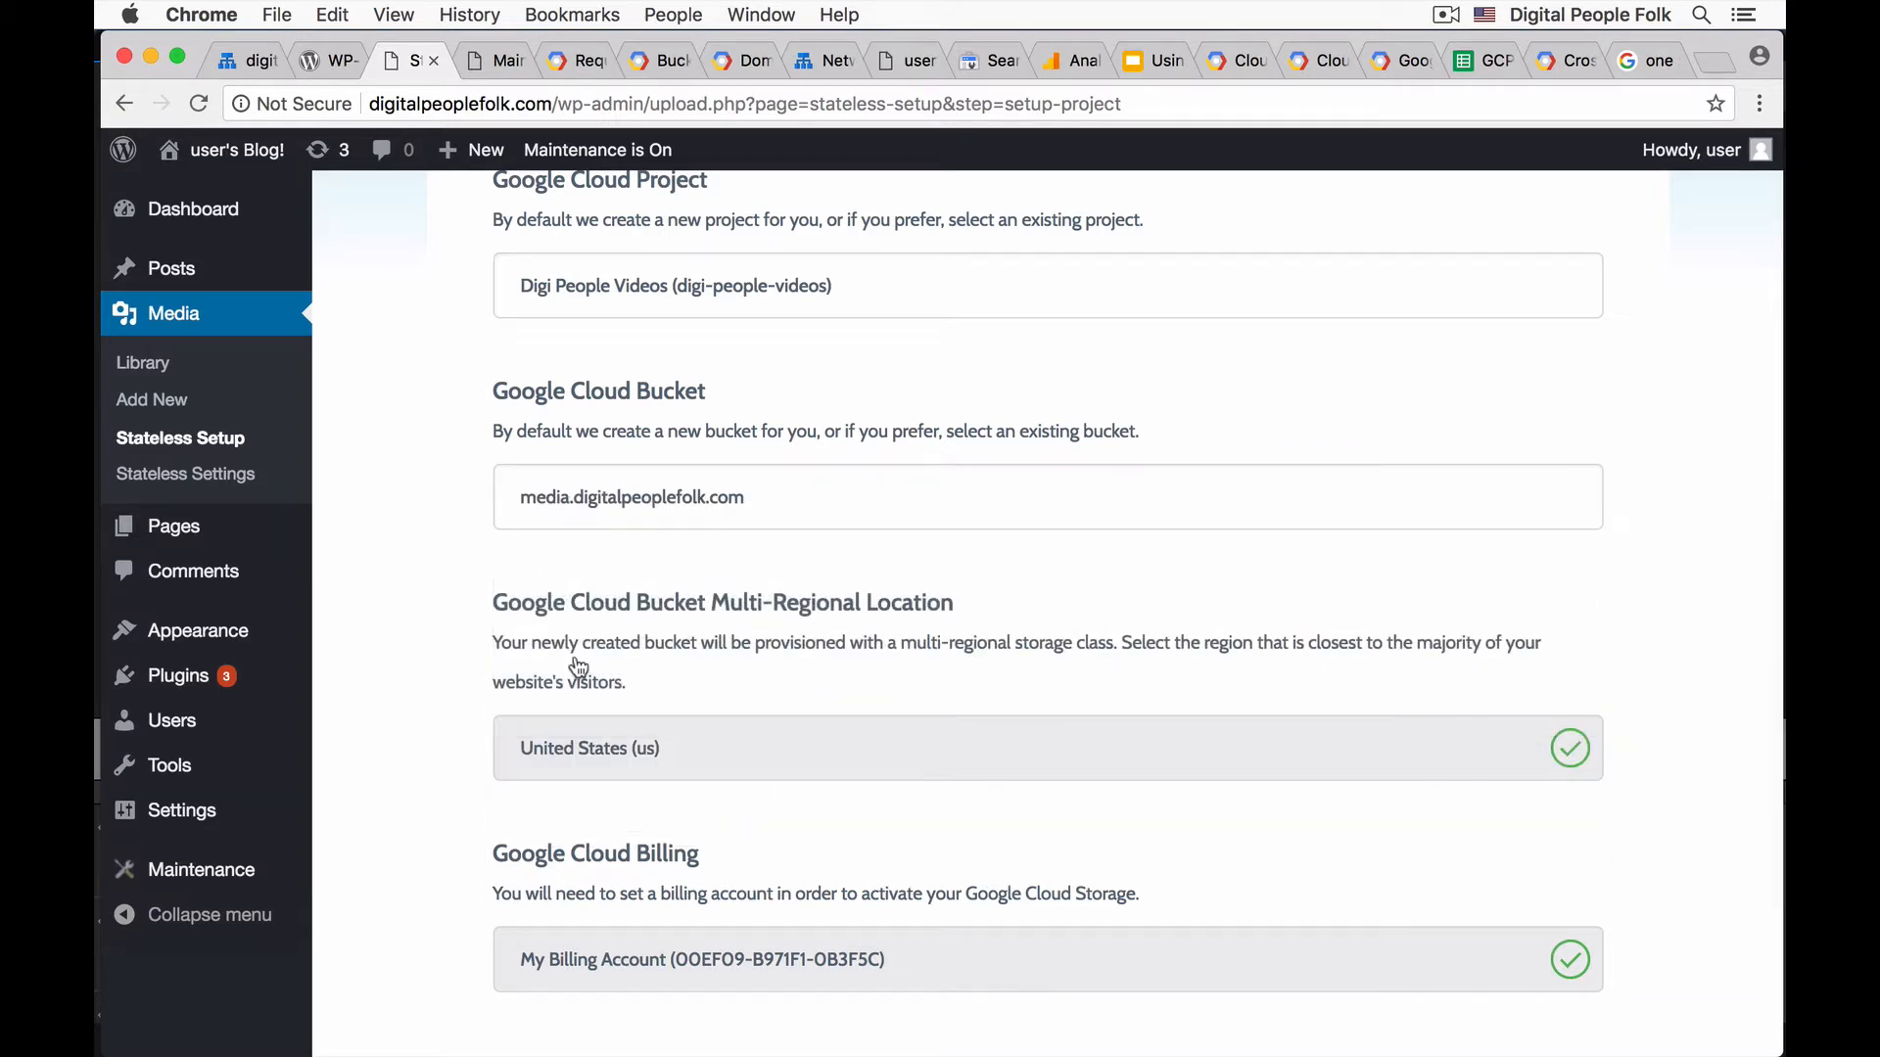
# - Check the project, bucket, location and billing choices and submit them to complete the WP-Stateless setup
pyautogui.scroll(-2, 412, 612)
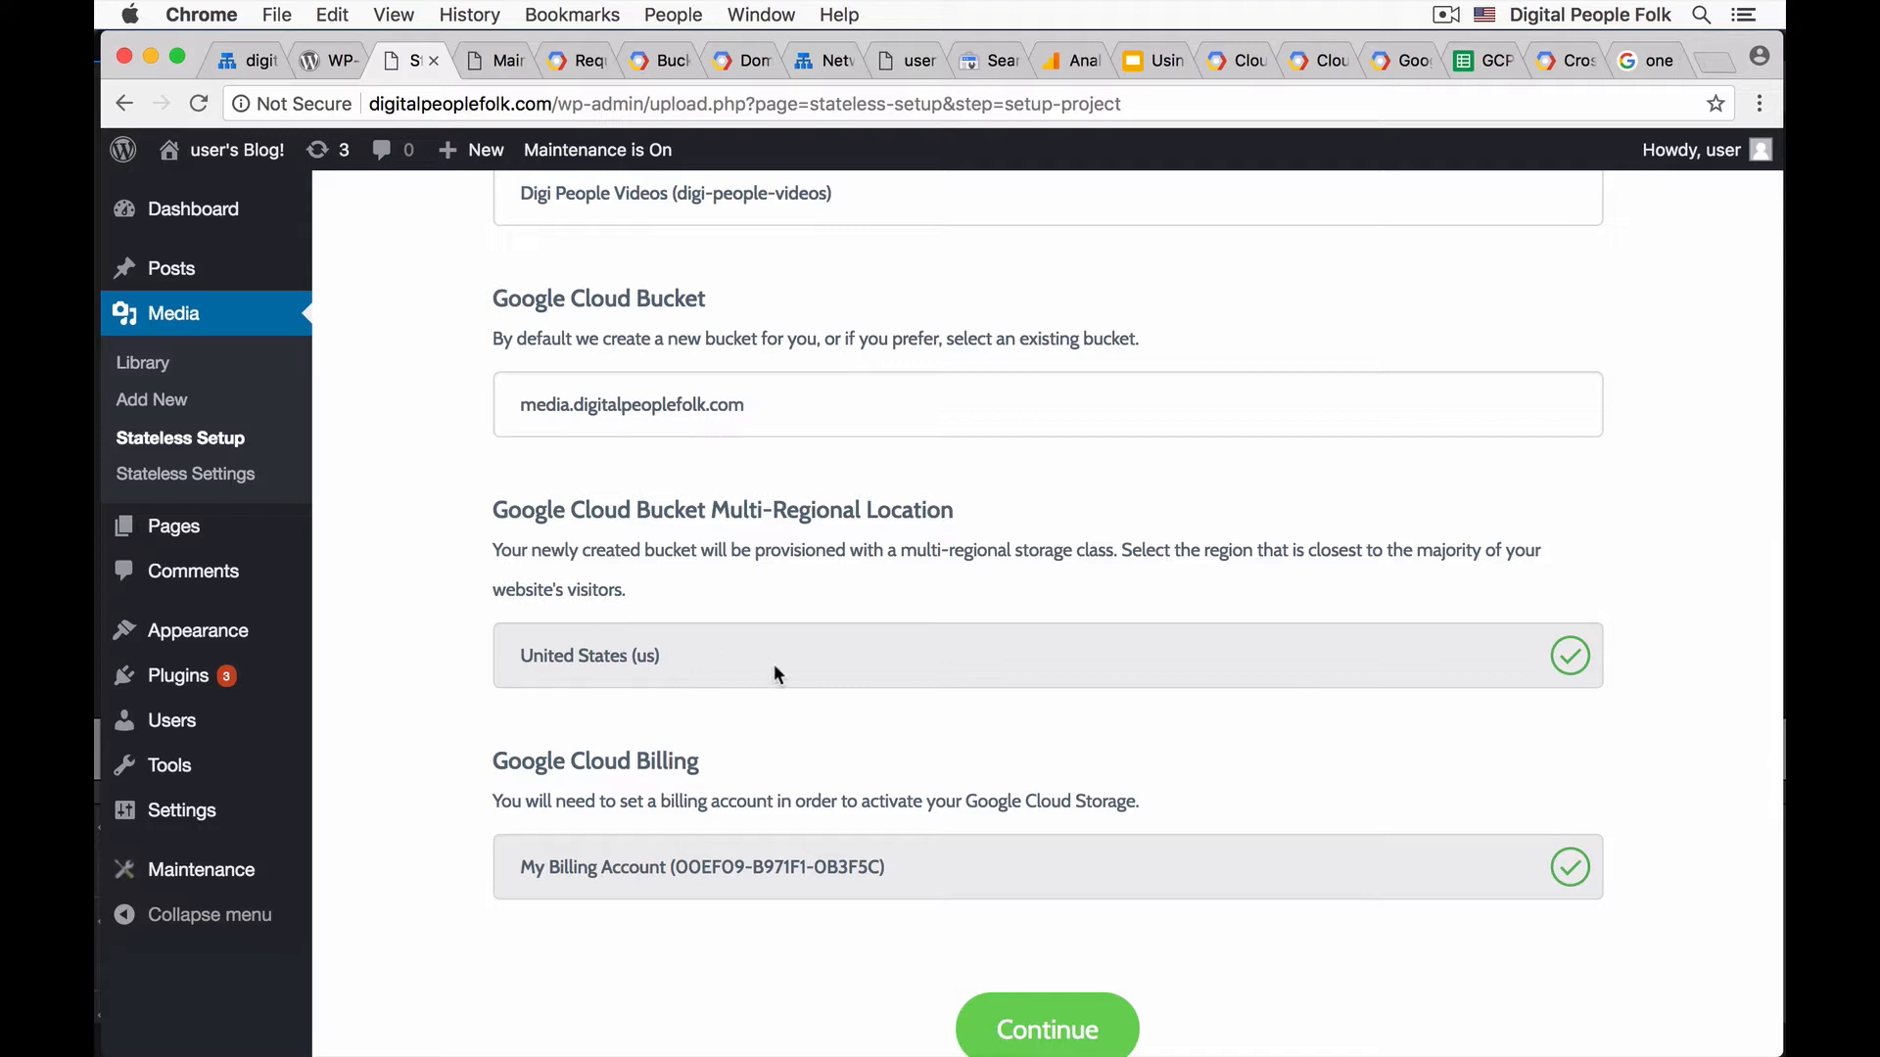
pyautogui.scroll(-1, 470, 680)
pyautogui.scroll(-4, 417, 639)
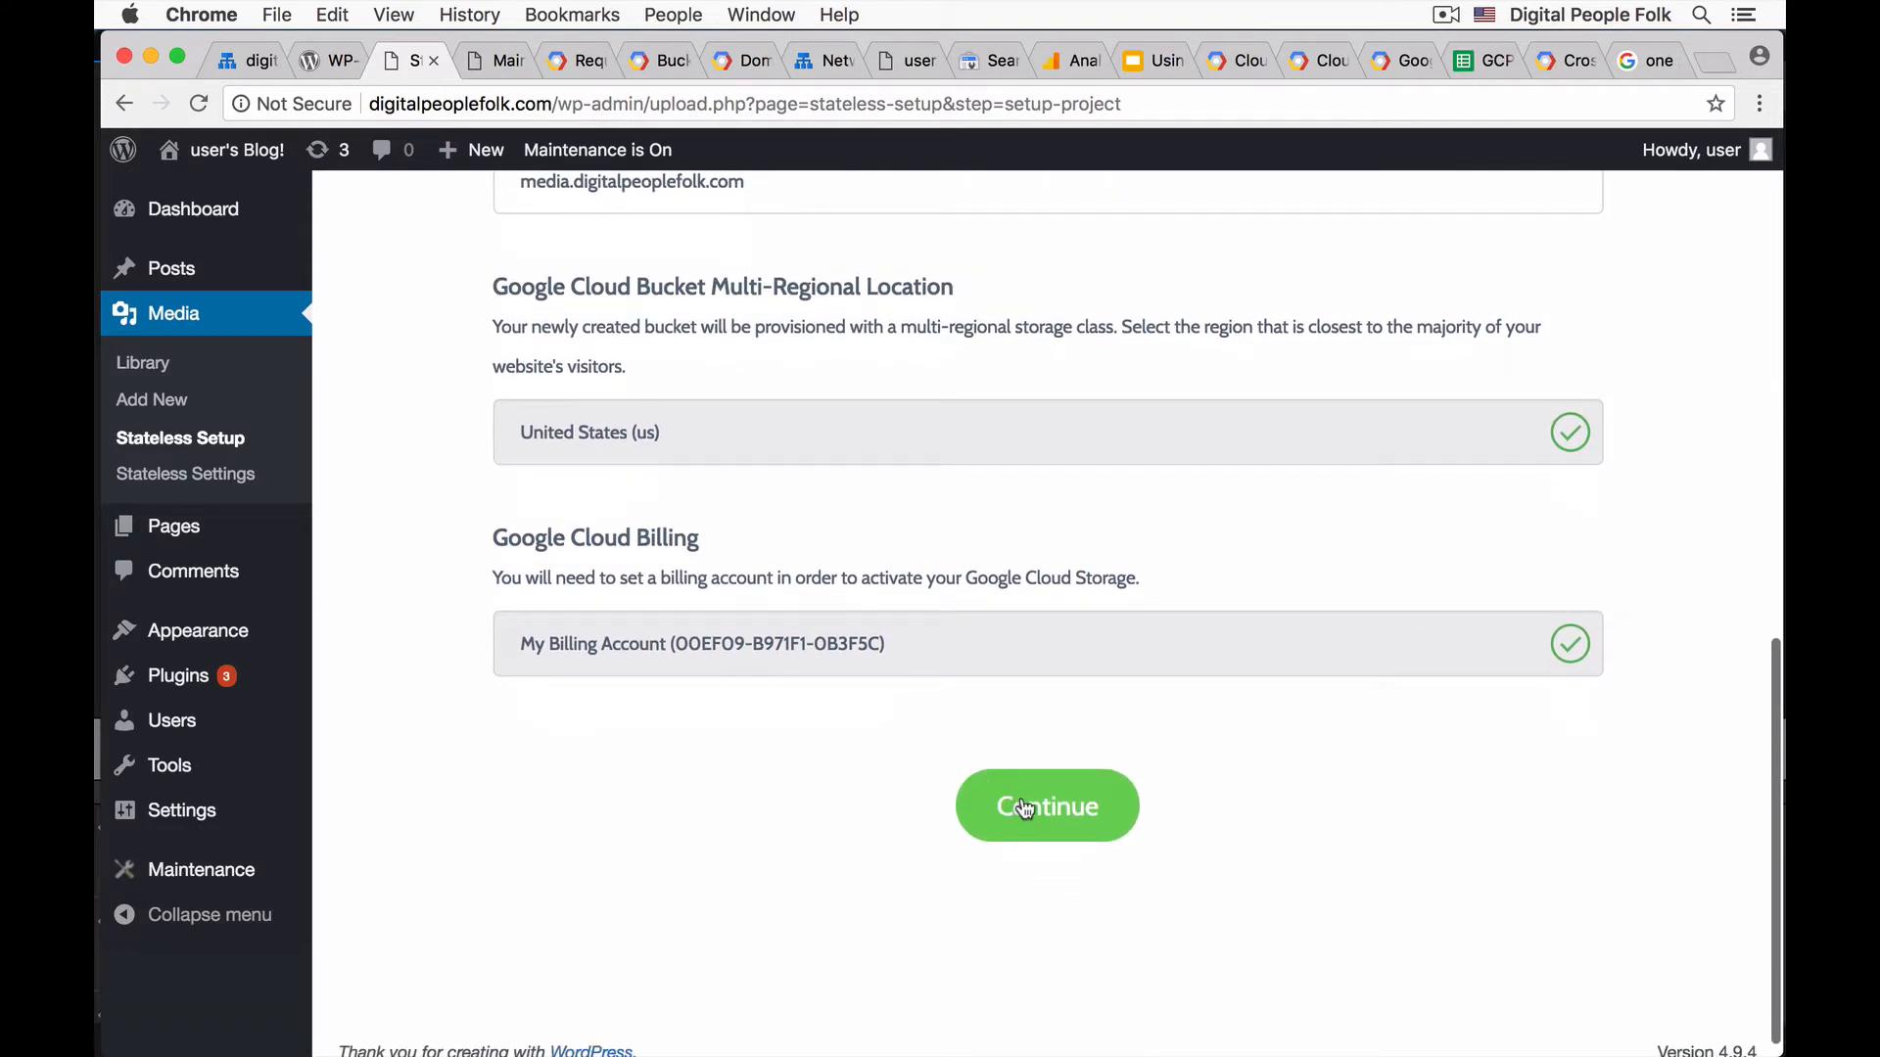
pyautogui.scroll(8, 509, 539)
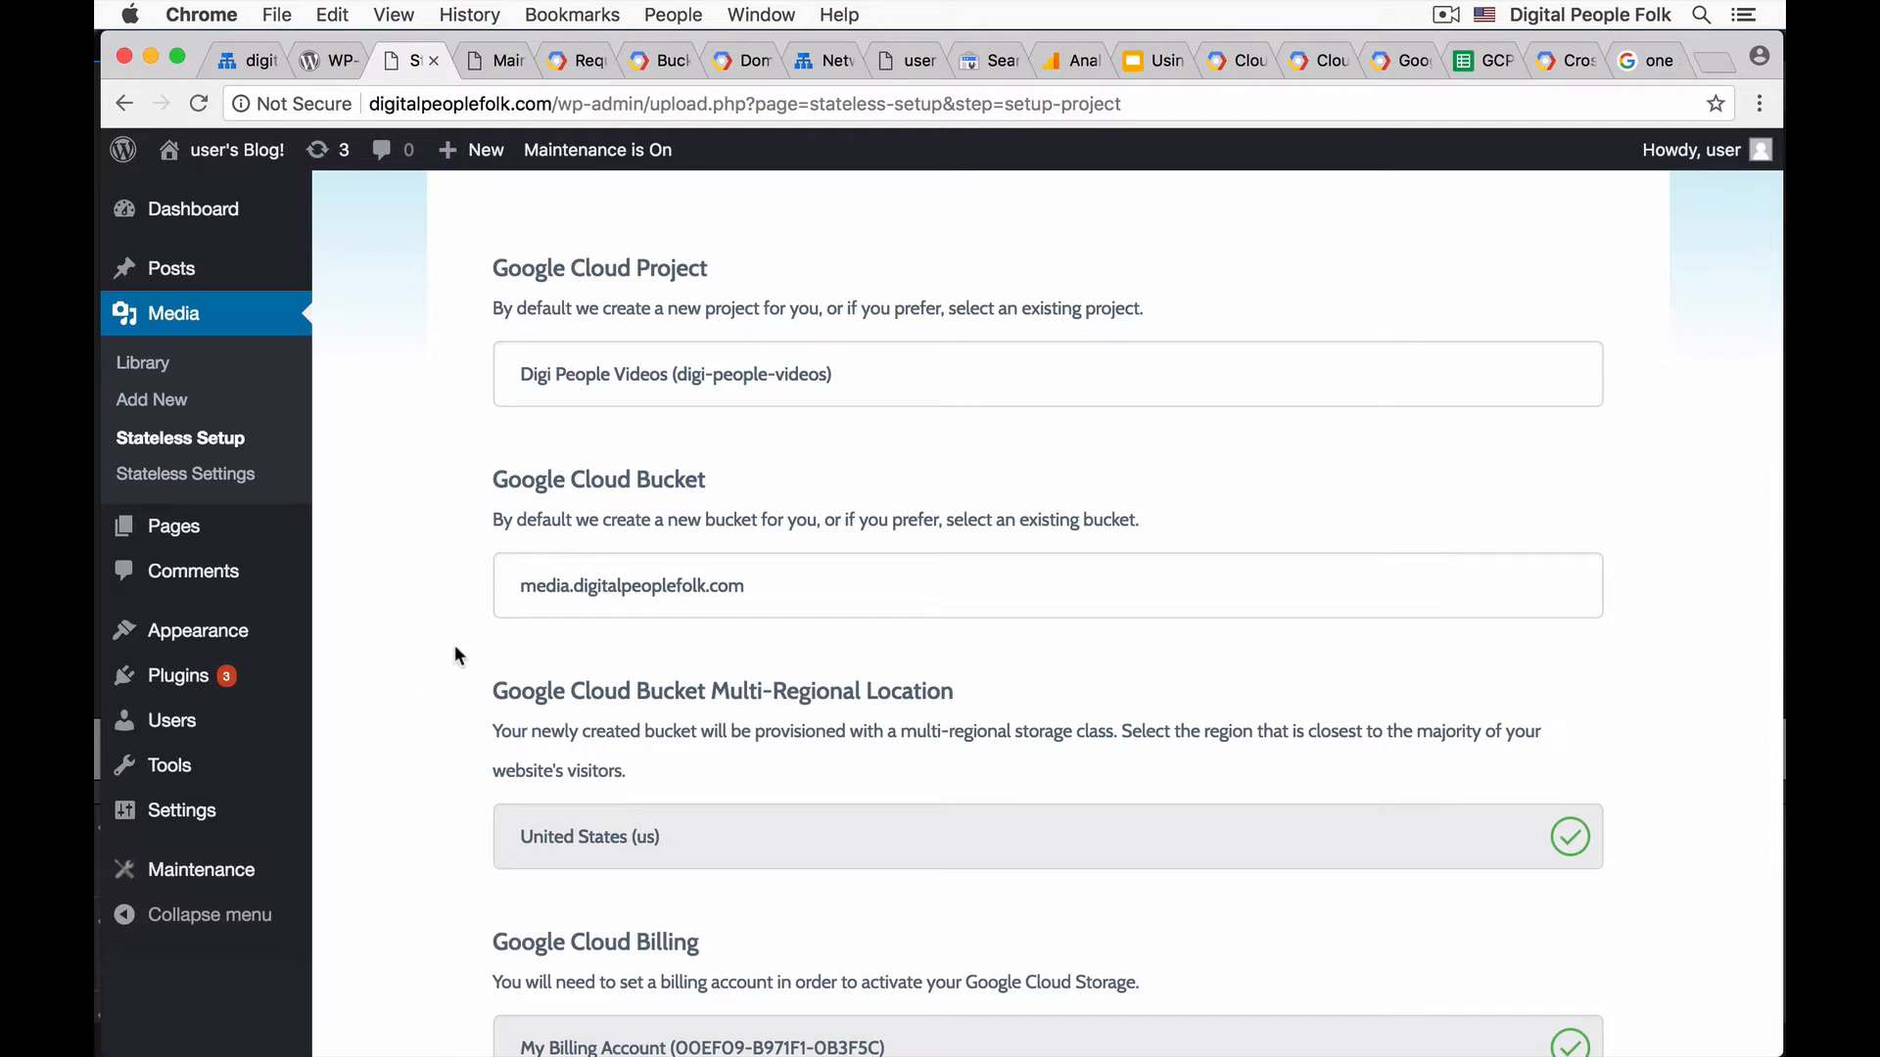
pyautogui.scroll(-5, 454, 644)
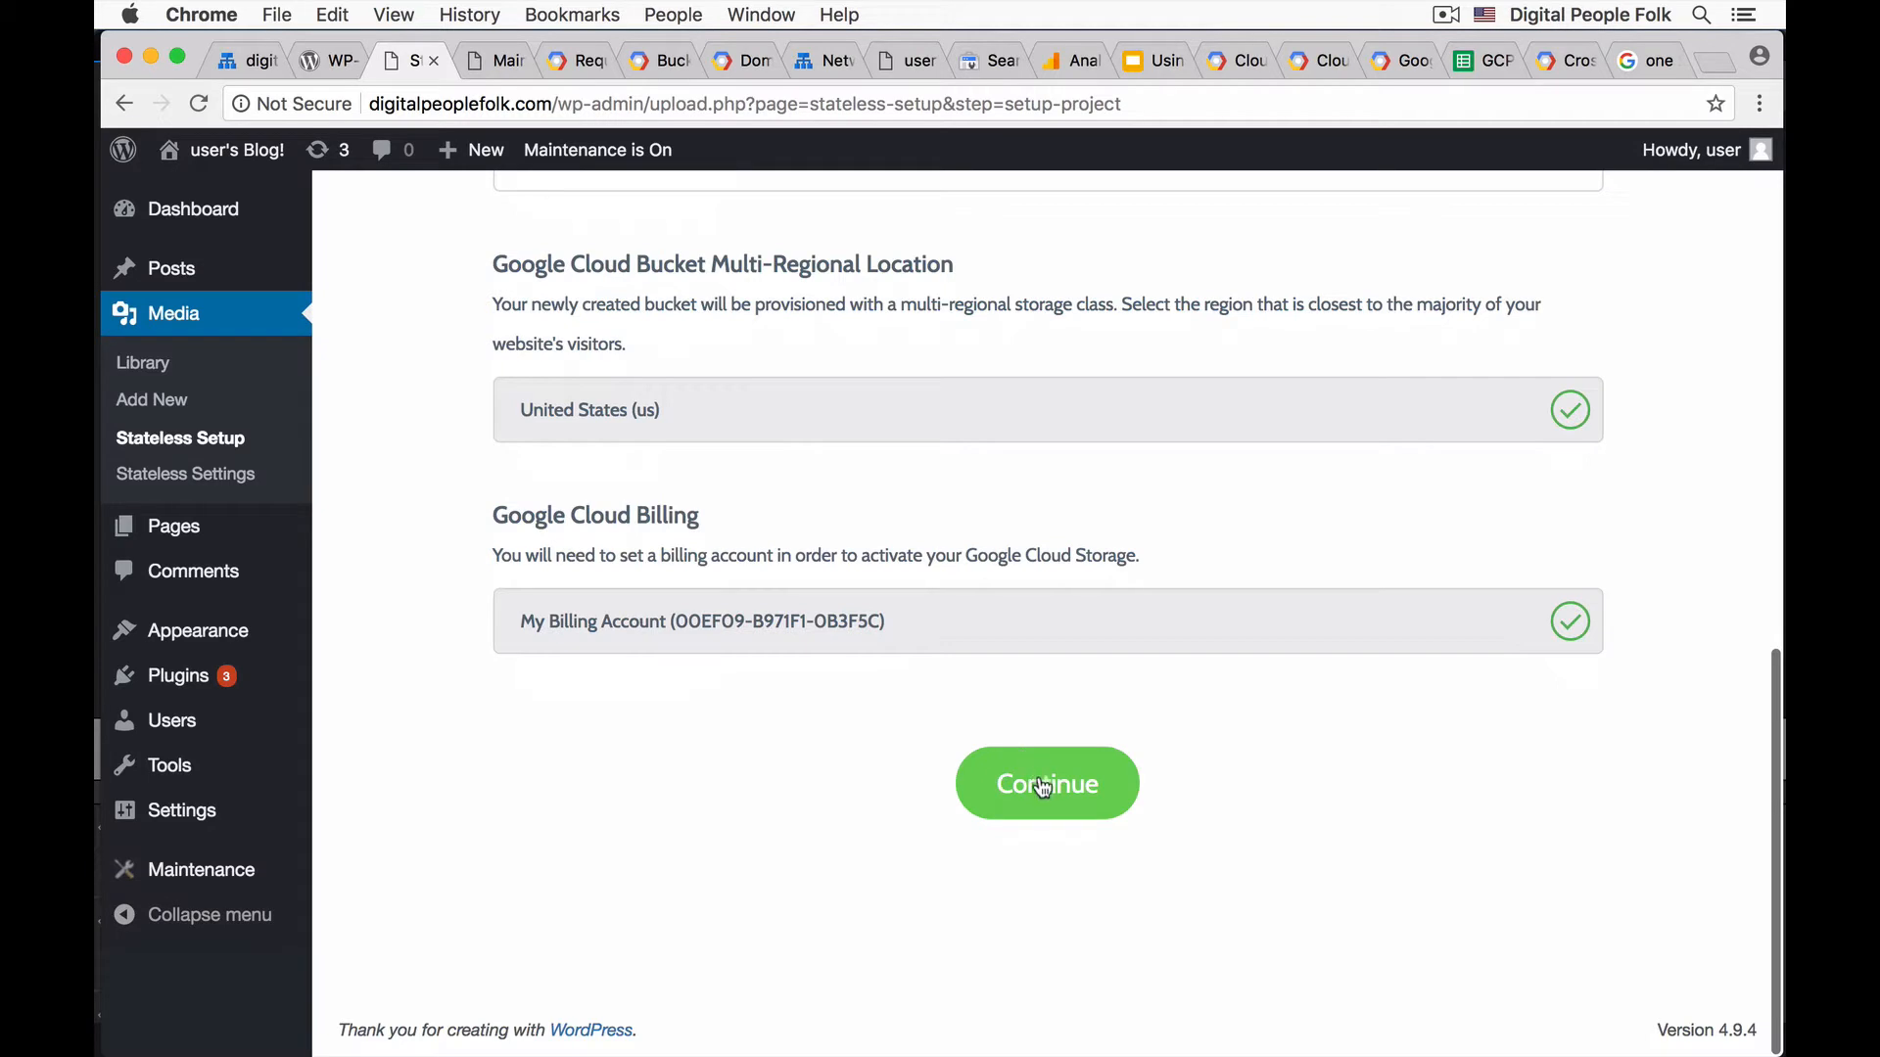
pyautogui.click(1043, 785)
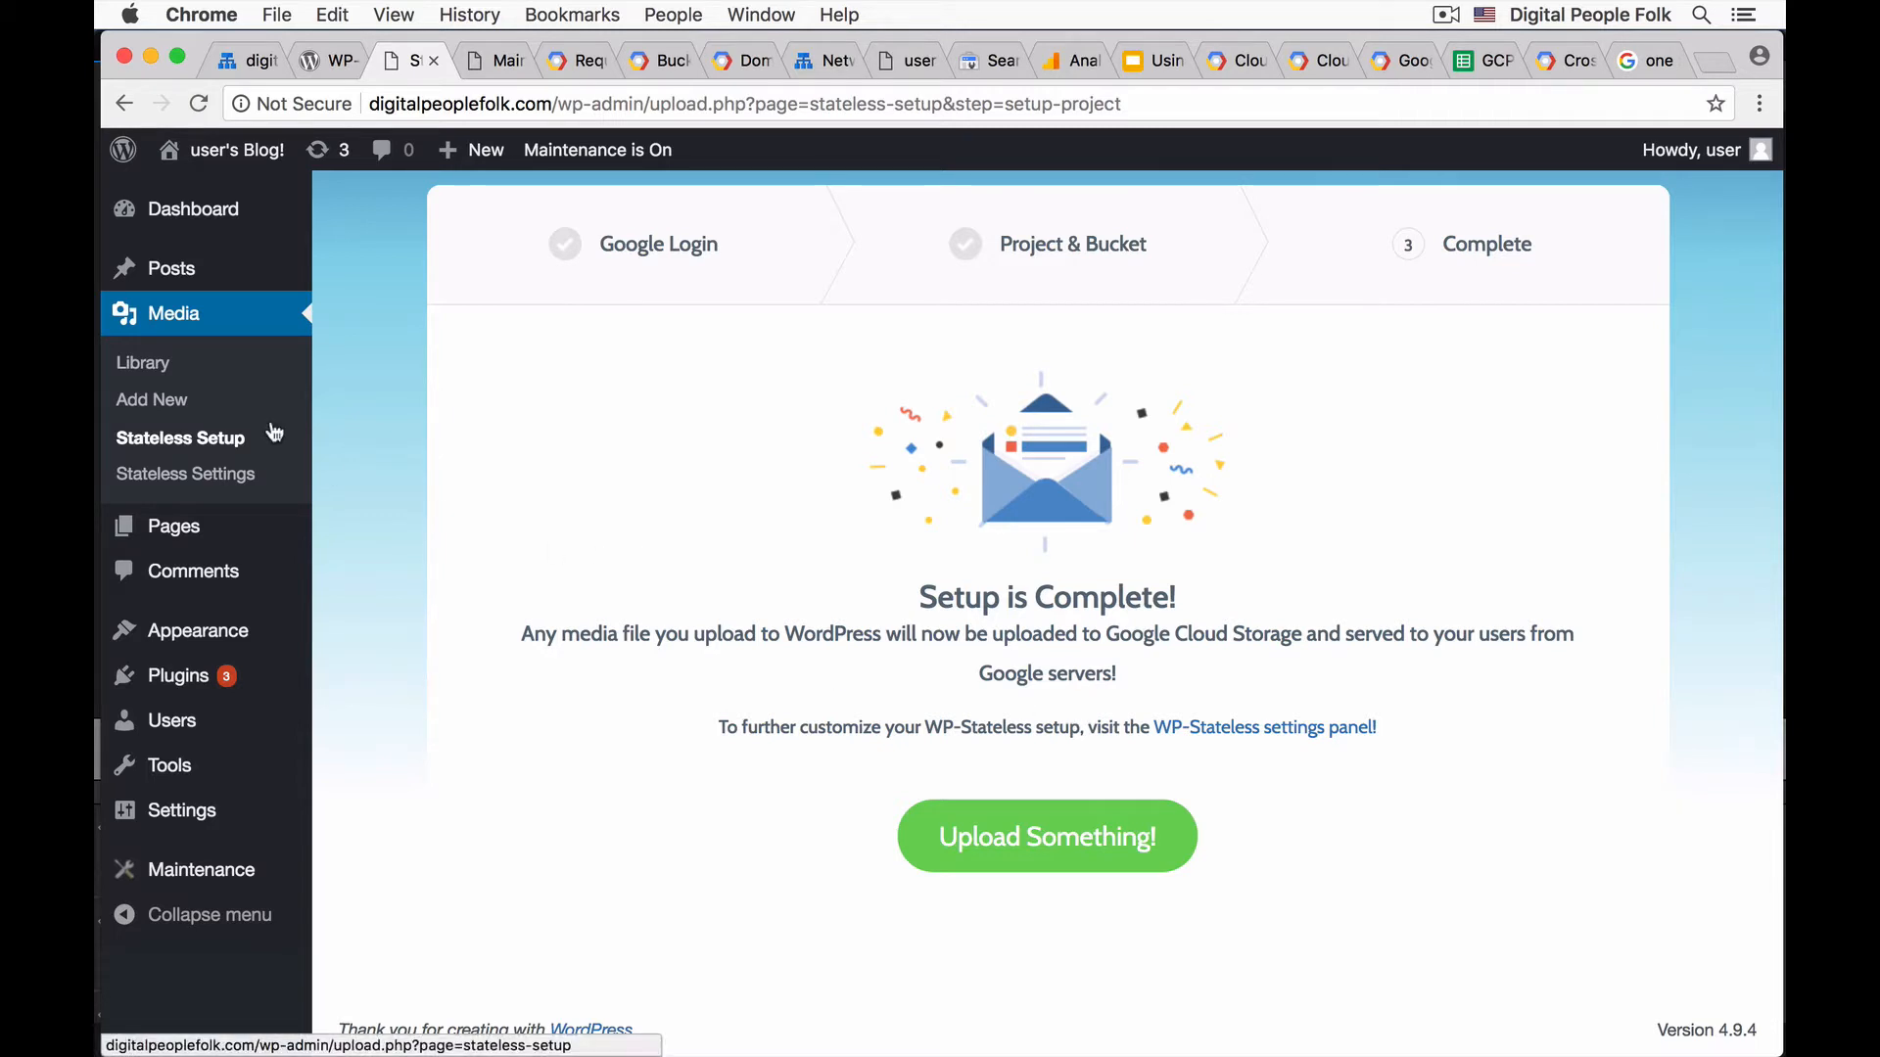
# - Open the Stateless Settings page and enter media.digitalpeoplefolk.com as the GCS bucket name
pyautogui.click(174, 480)
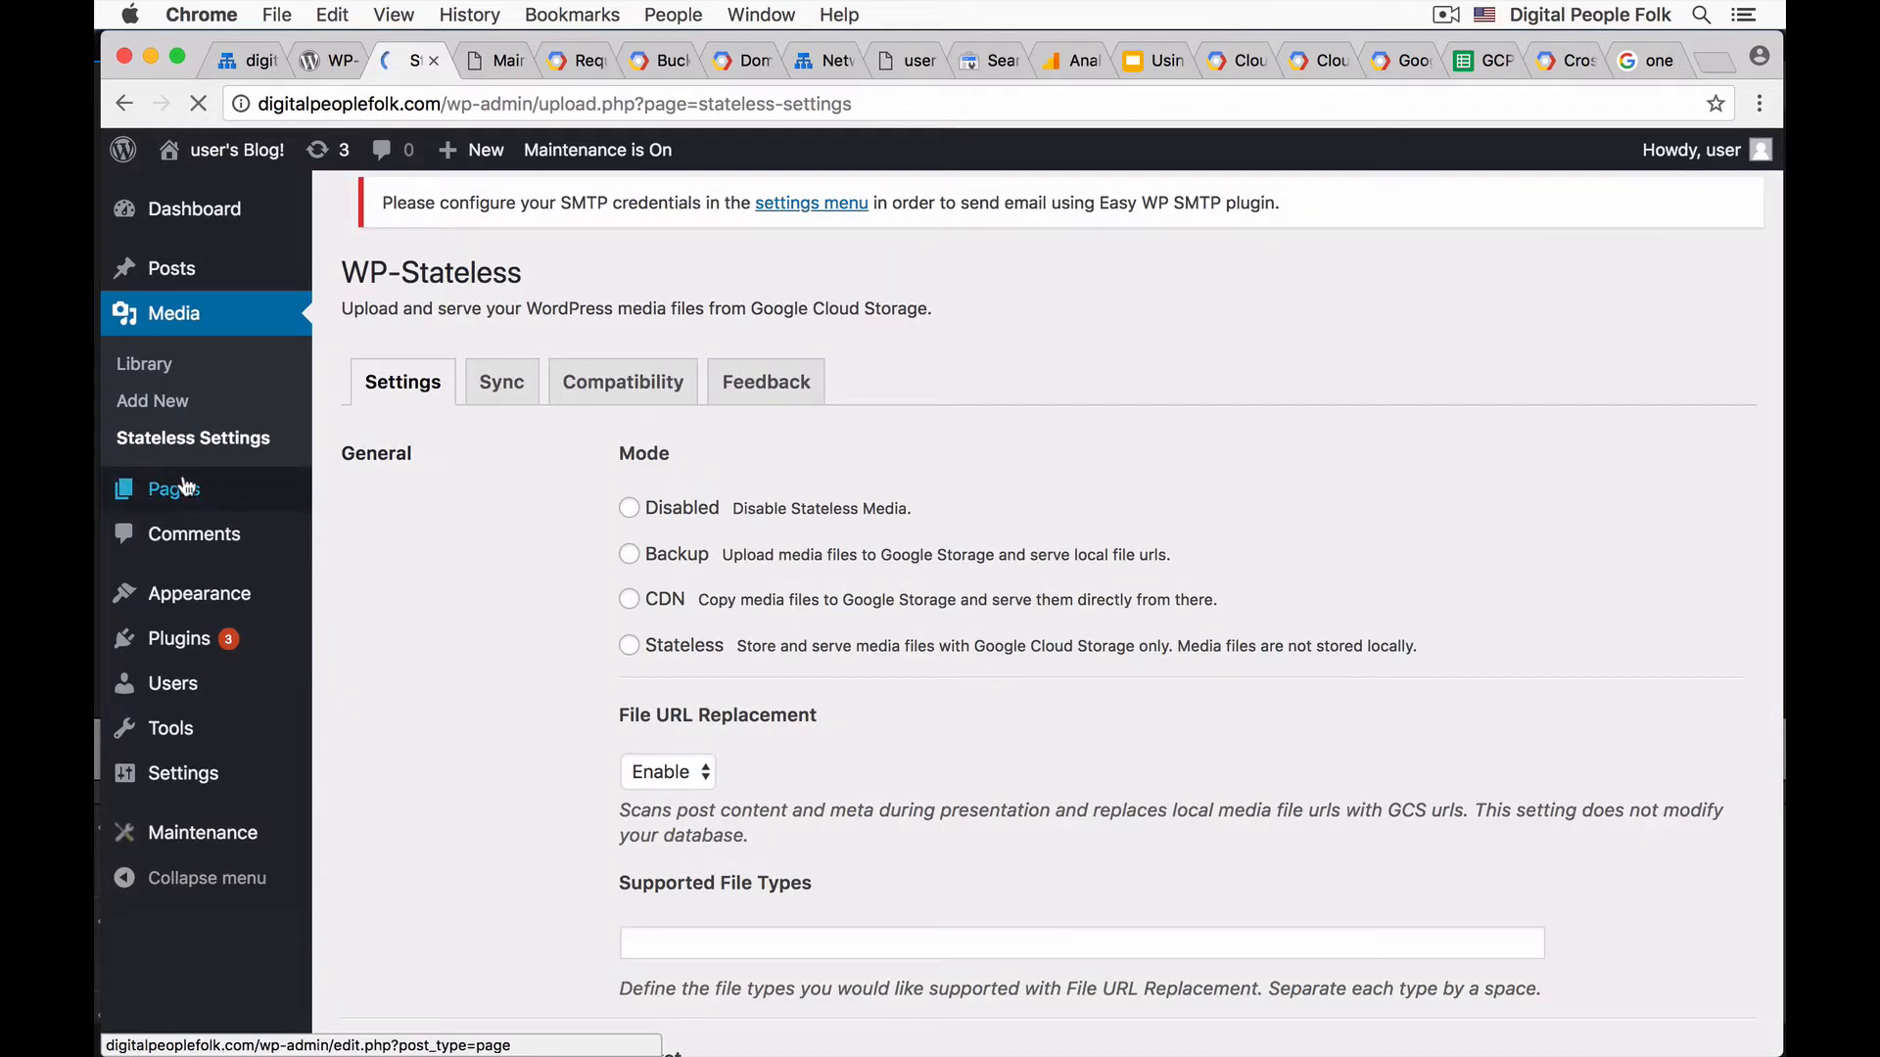
pyautogui.scroll(-5, 591, 524)
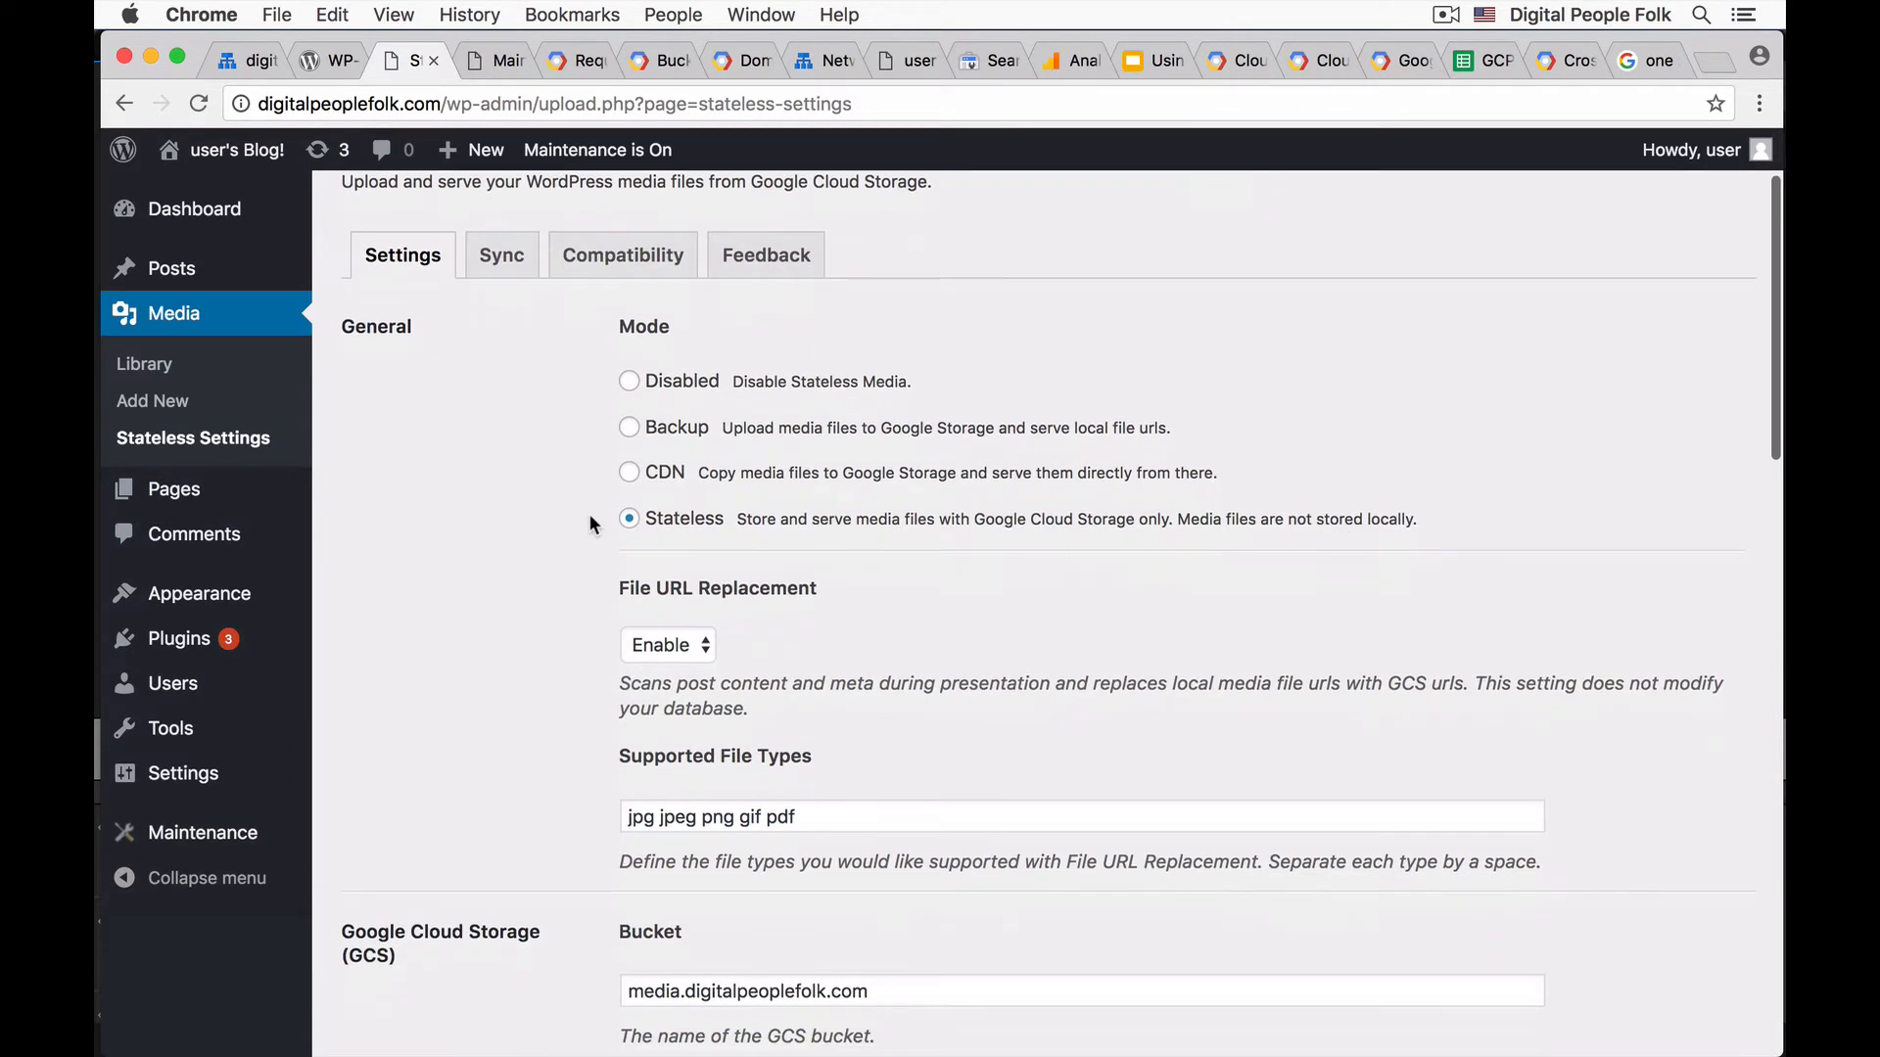
pyautogui.scroll(-2, 598, 528)
pyautogui.click(780, 623)
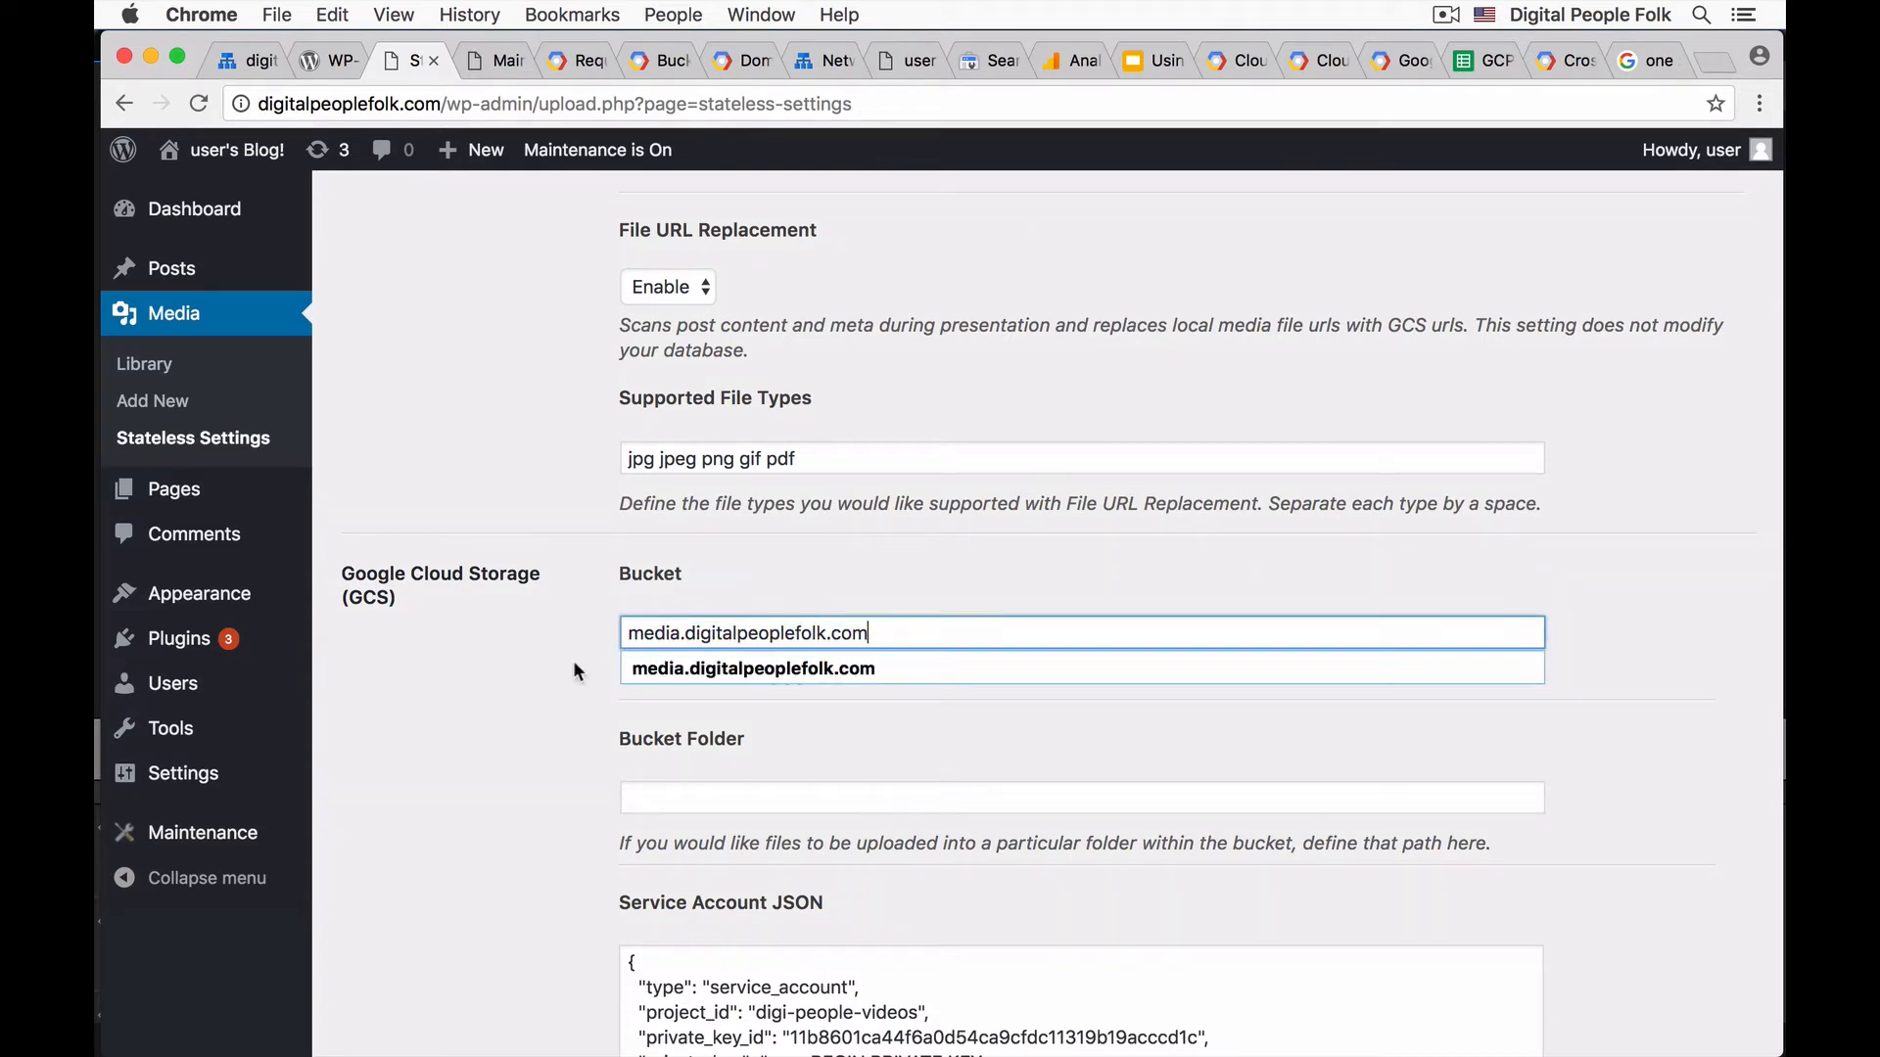
pyautogui.tripleClick(805, 633)
pyautogui.write('media.digitalpeoplefolk.com')
# - Switch the WP-Stateless mode to CDN and set it back to Stateless
pyautogui.scroll(5, 565, 644)
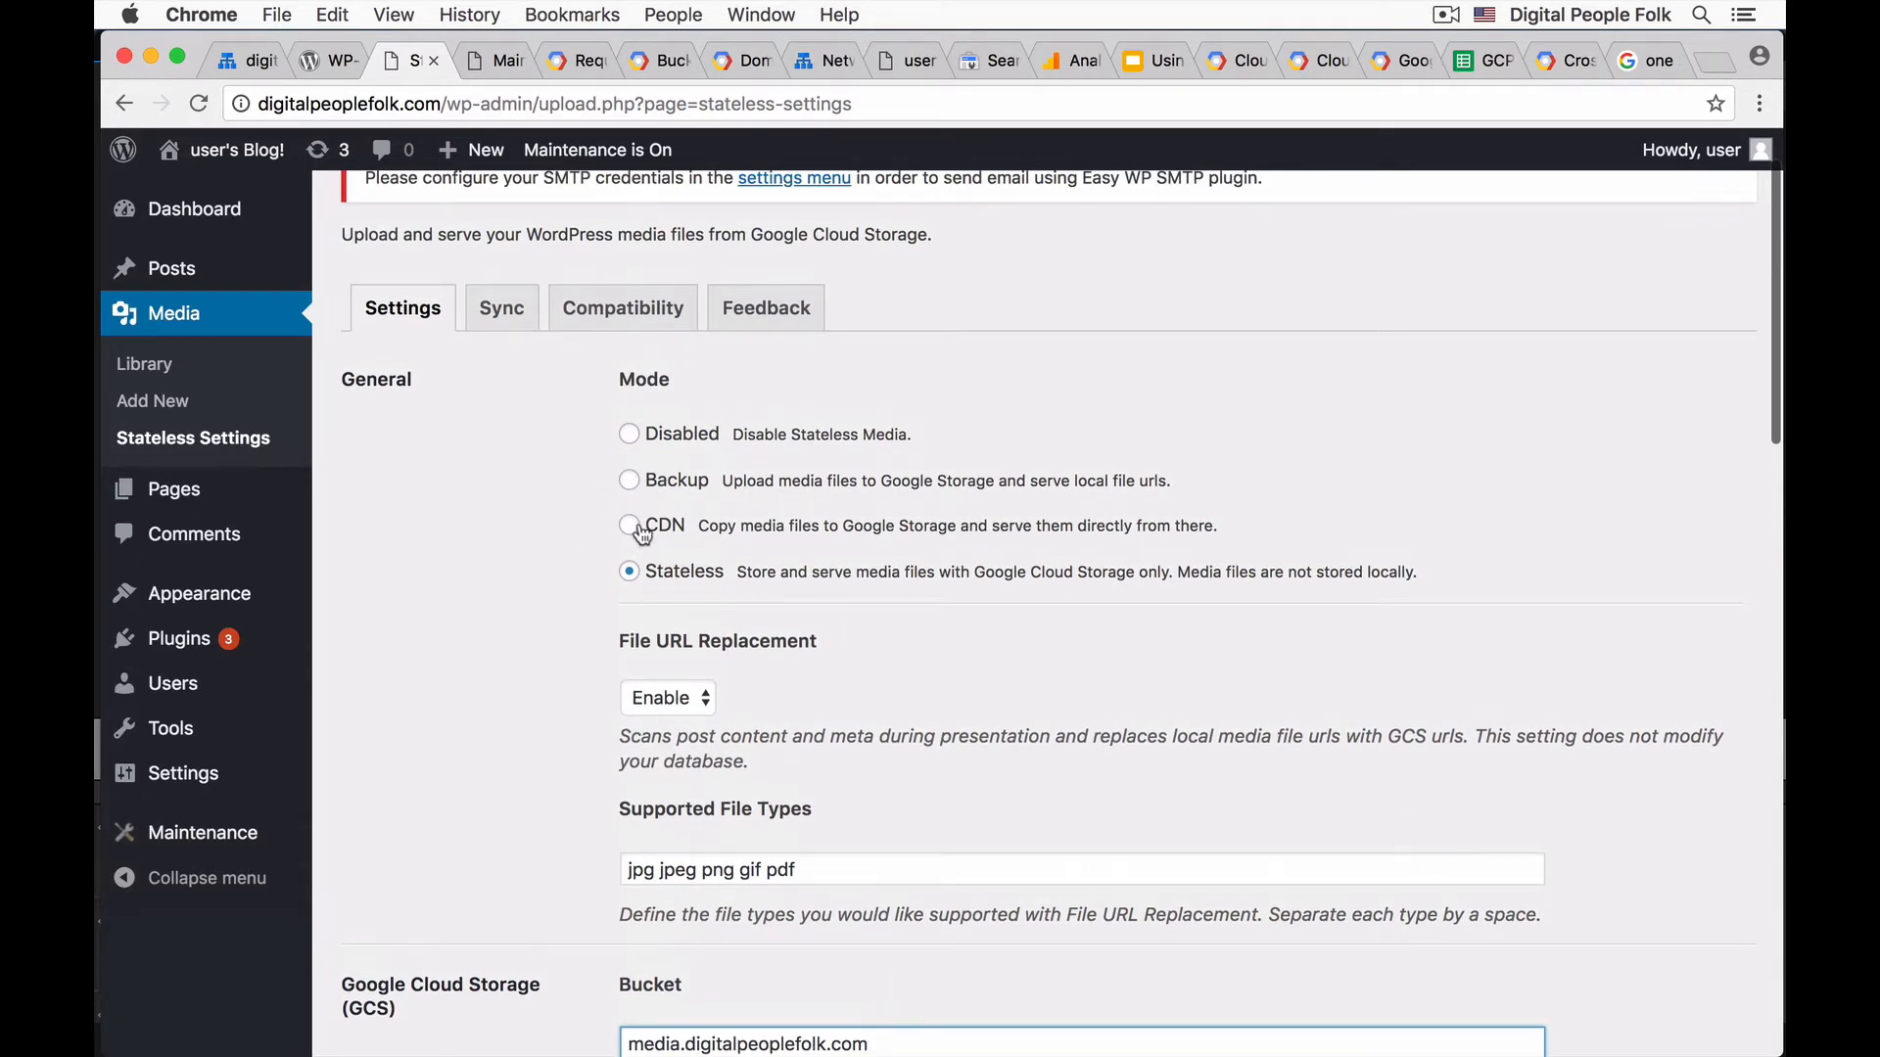
pyautogui.click(631, 525)
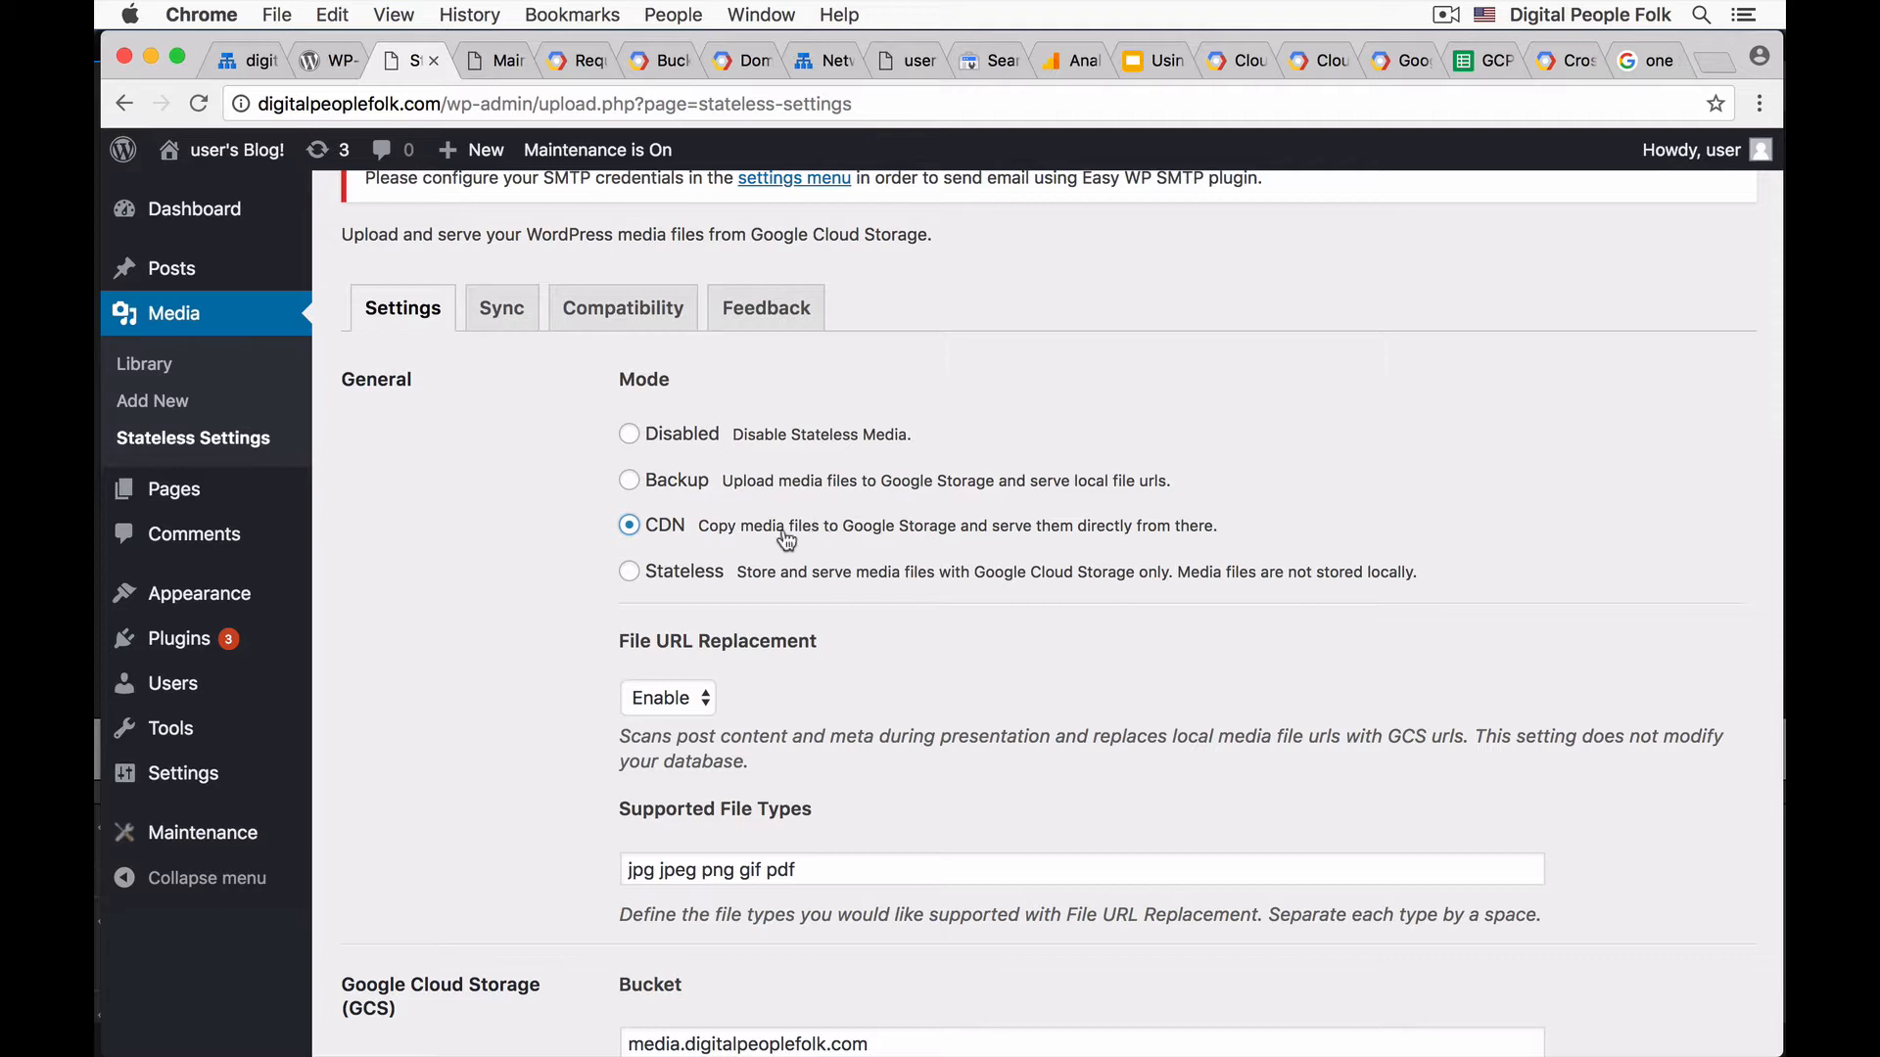
pyautogui.click(631, 577)
# - Copy the GCS bucket name media.digitalpeoplefolk.com from the Google Cloud Storage section of the WP-Stateless settings
pyautogui.scroll(-2, 882, 593)
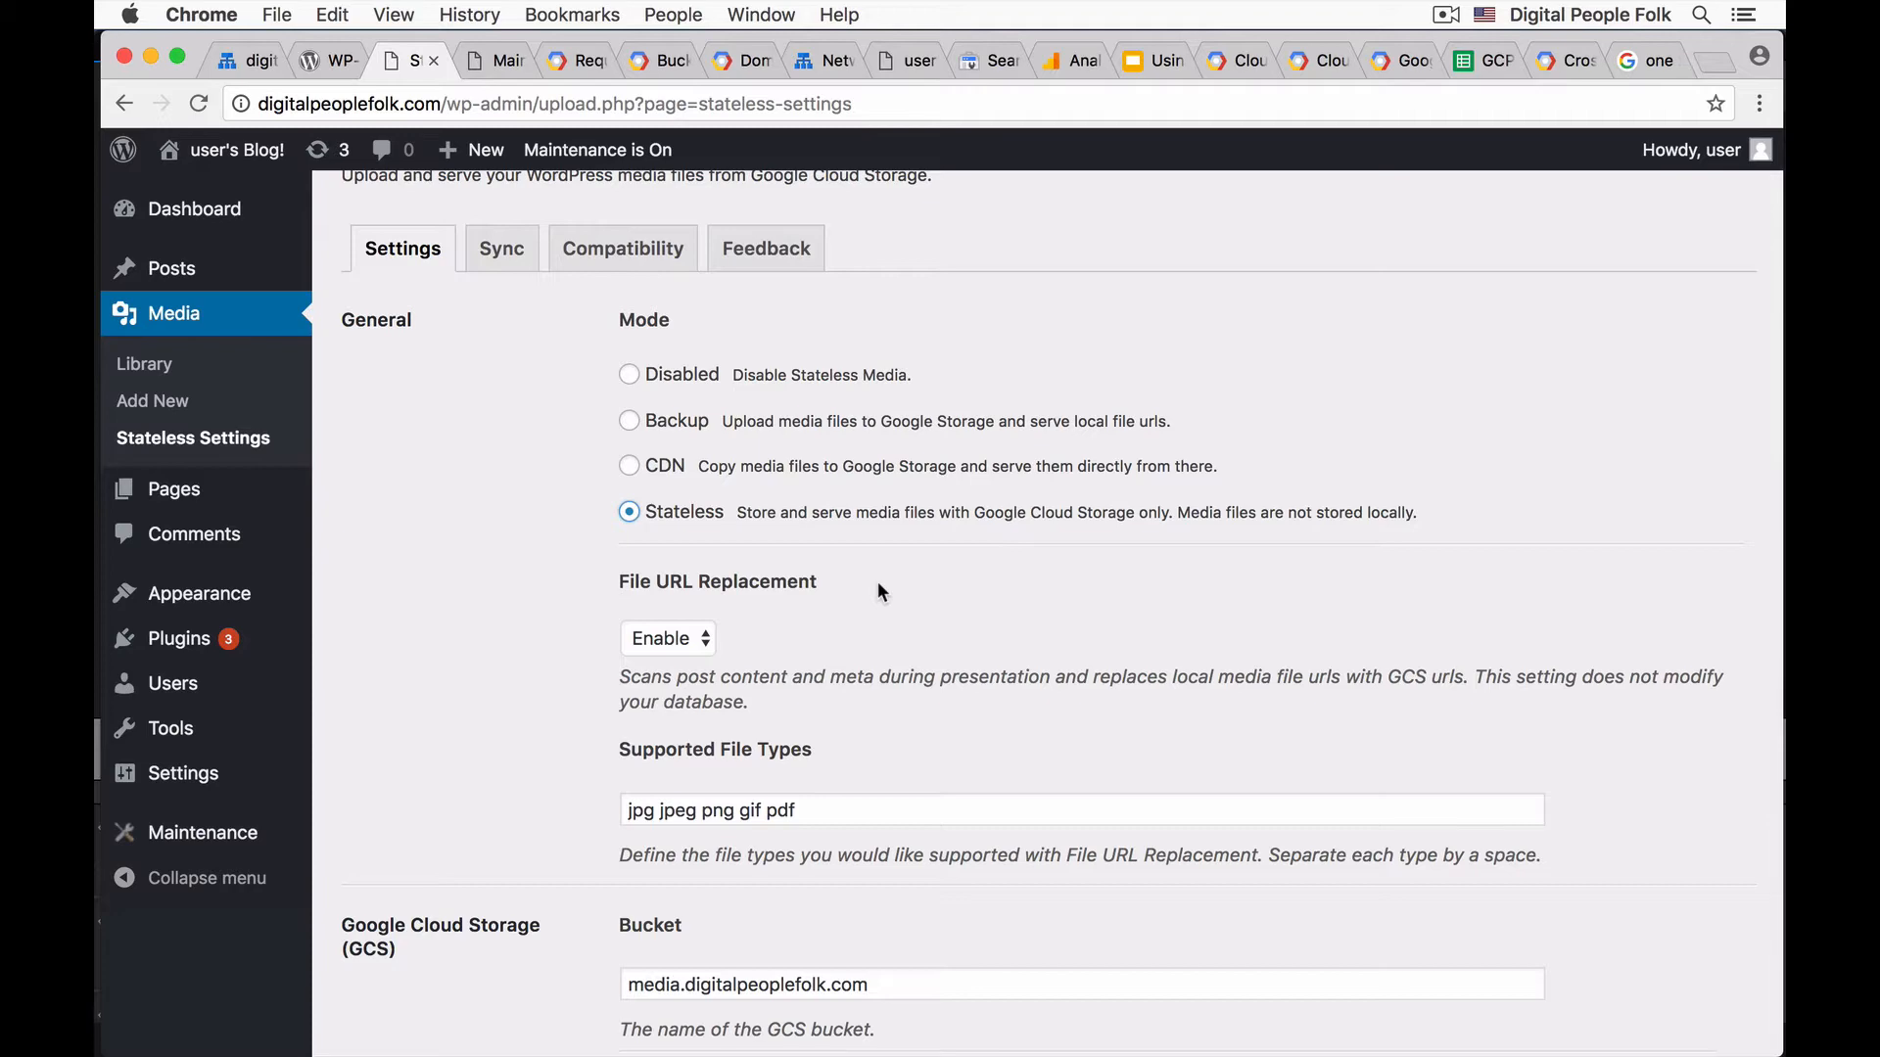
pyautogui.scroll(-6, 520, 530)
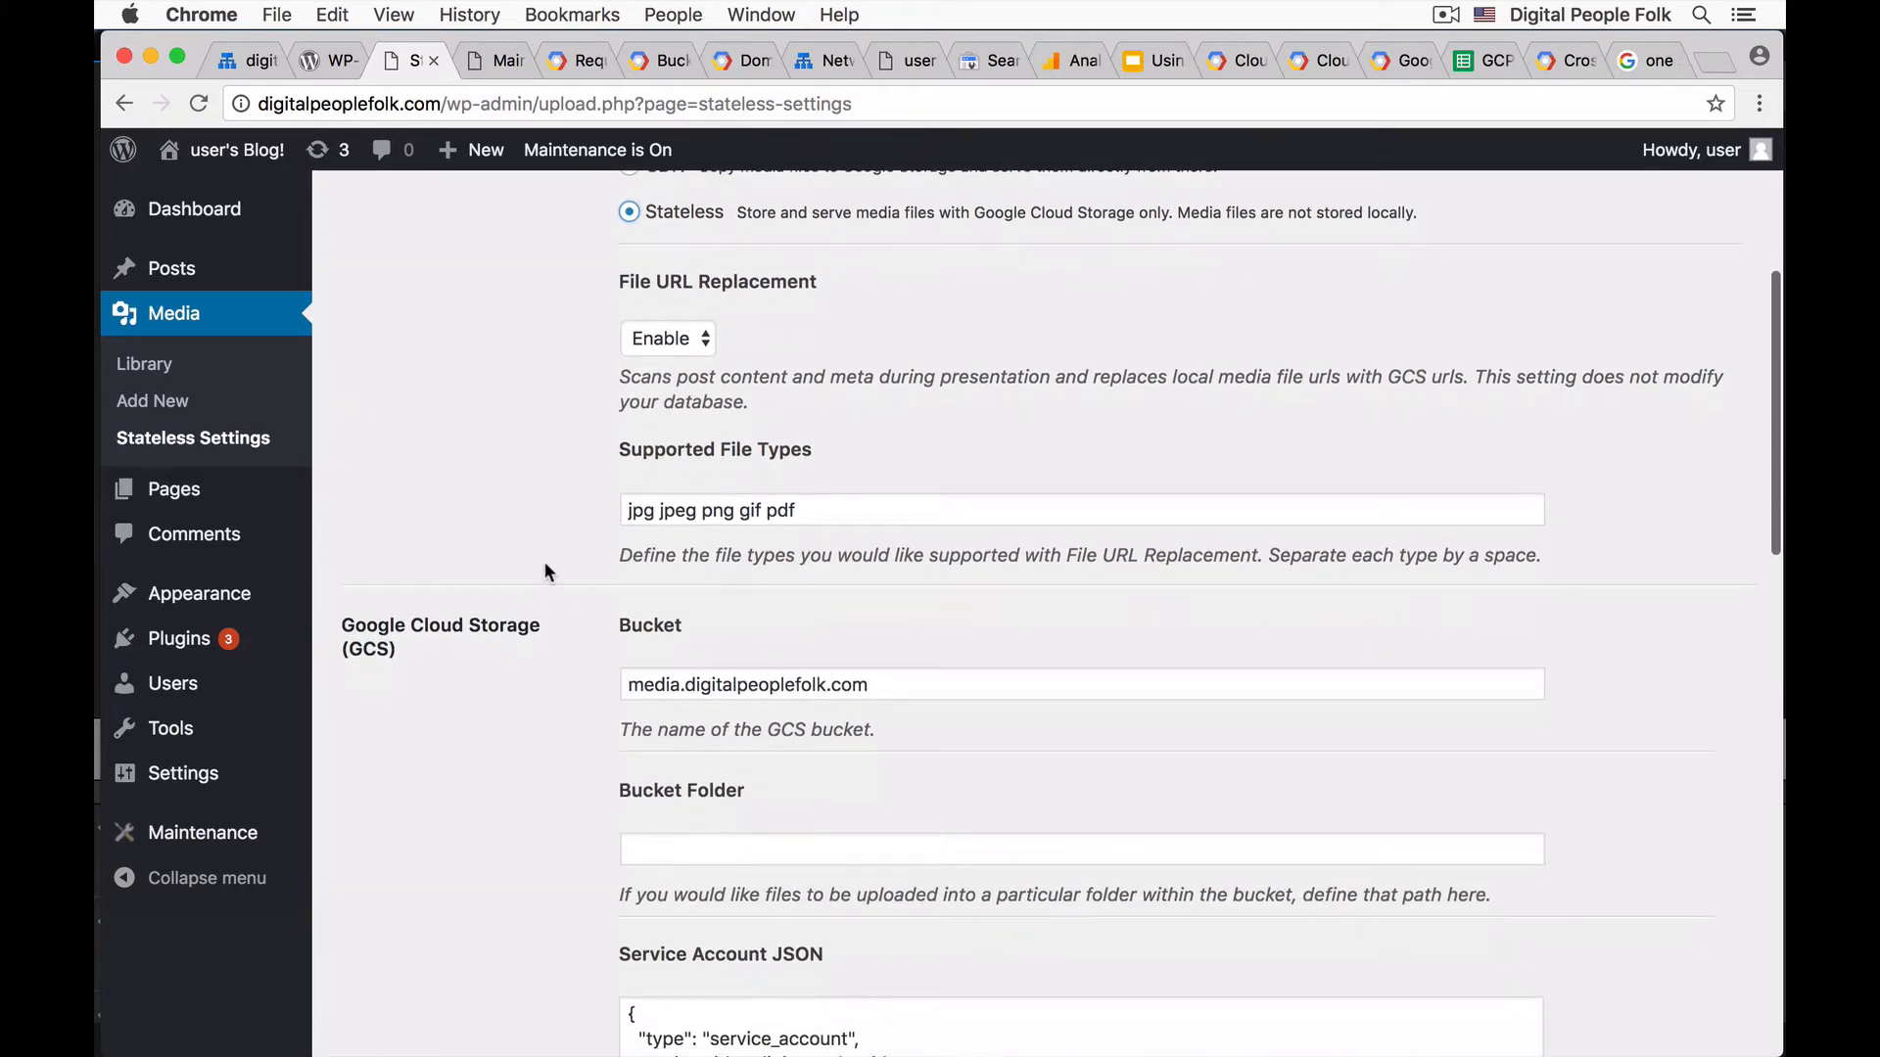
pyautogui.scroll(-2, 545, 566)
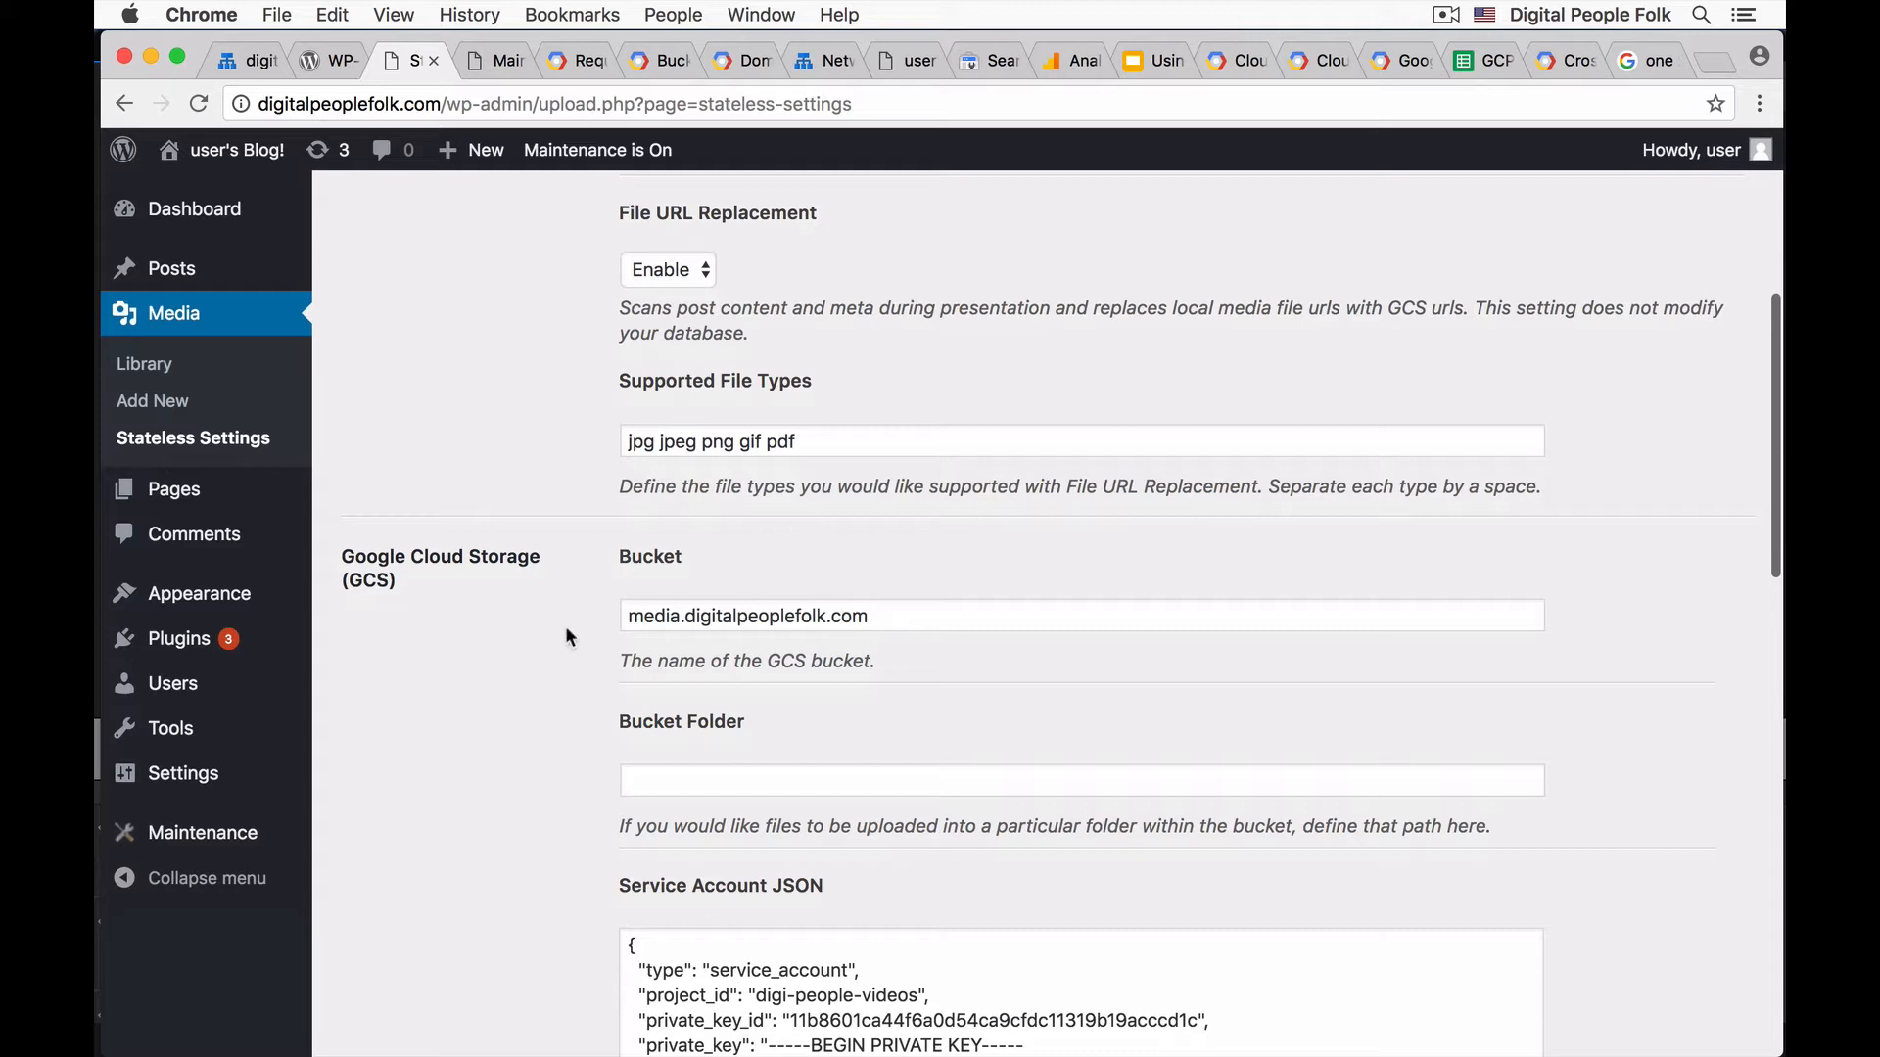
pyautogui.scroll(-2, 566, 638)
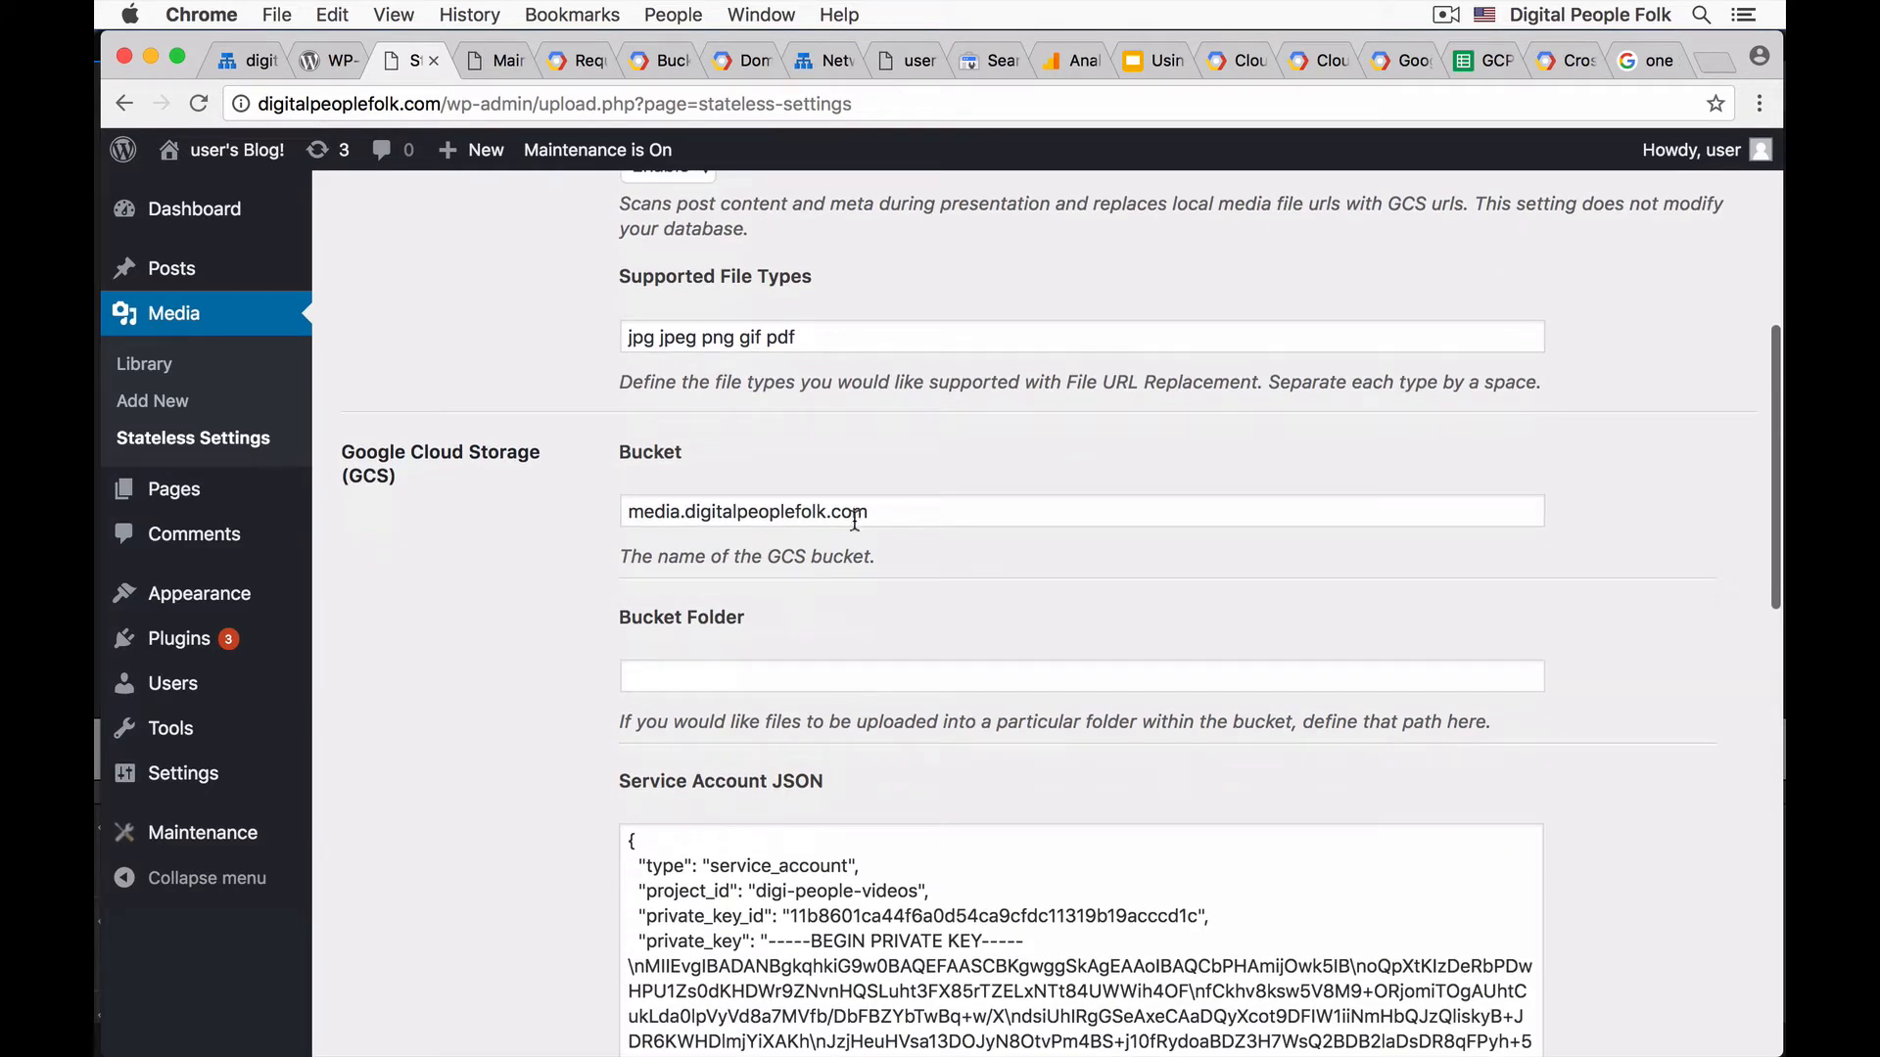
pyautogui.click(788, 509)
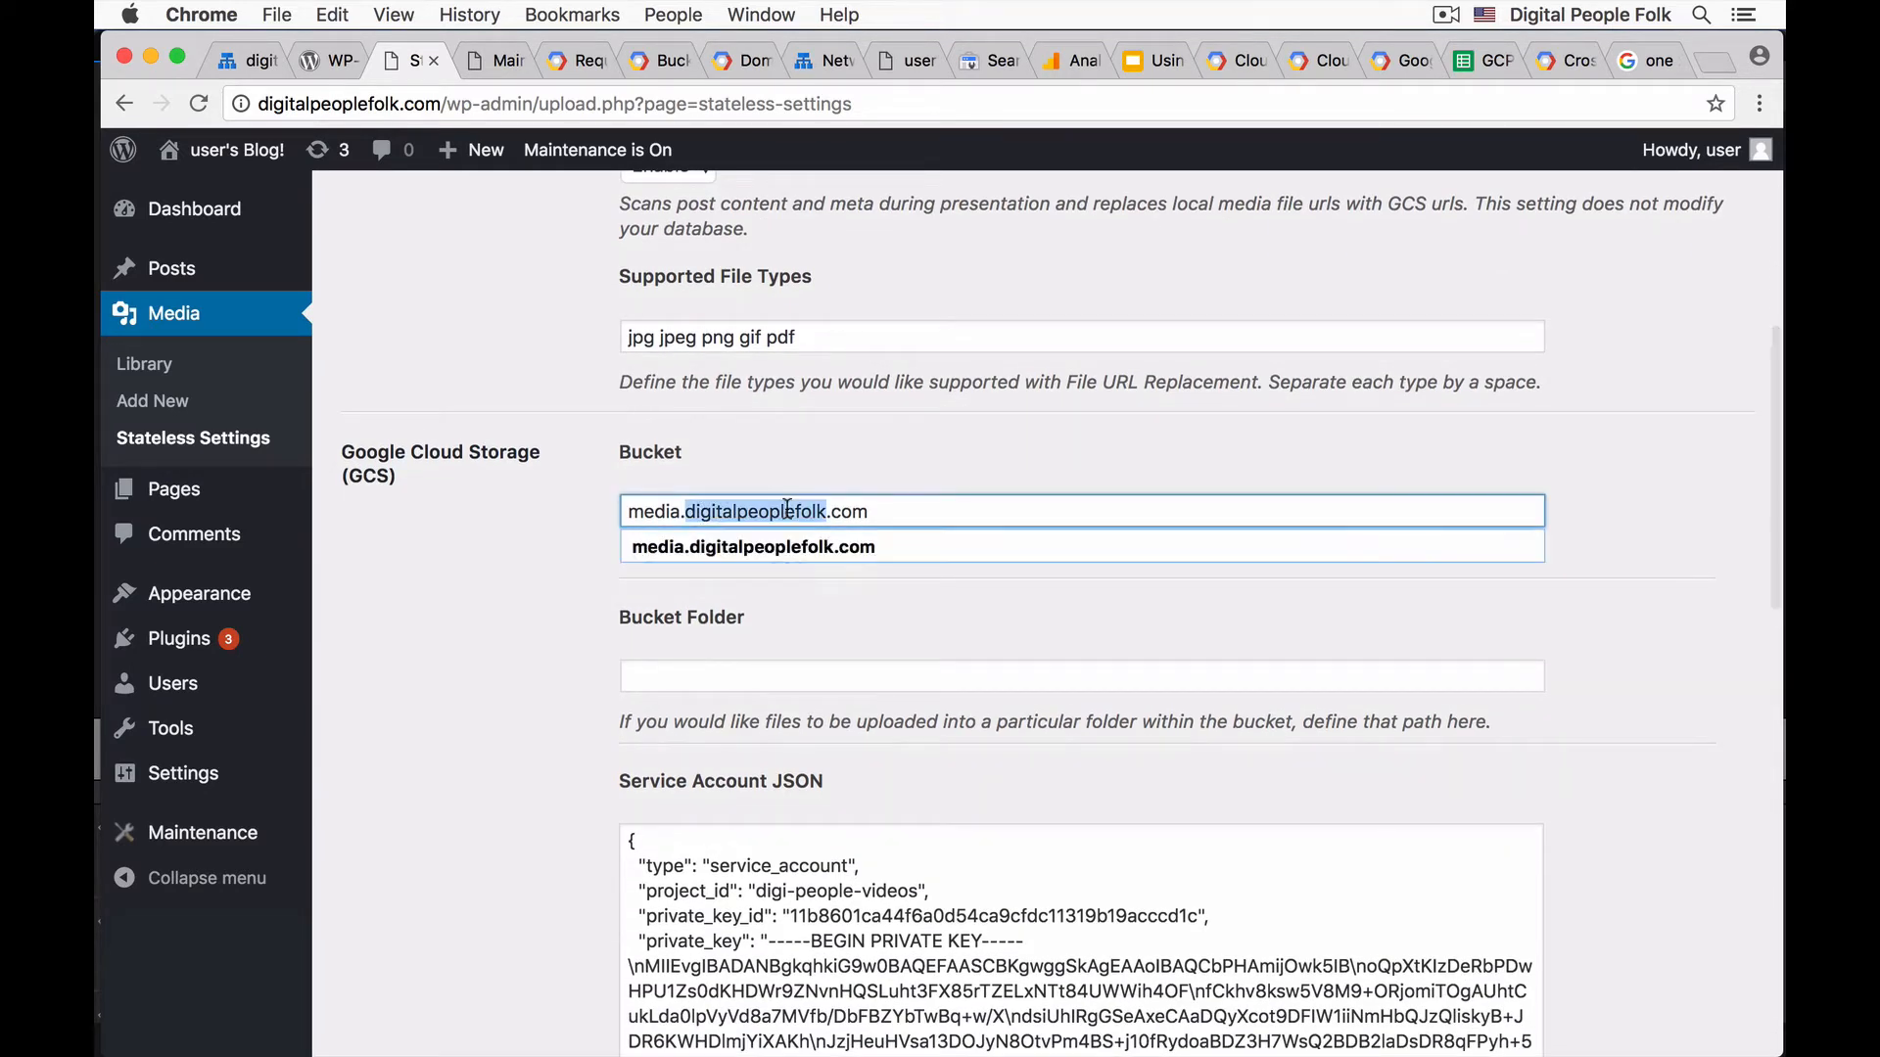
pyautogui.click(530, 600)
pyautogui.click(866, 519)
pyautogui.press('super+a')
pyautogui.press('super+c')
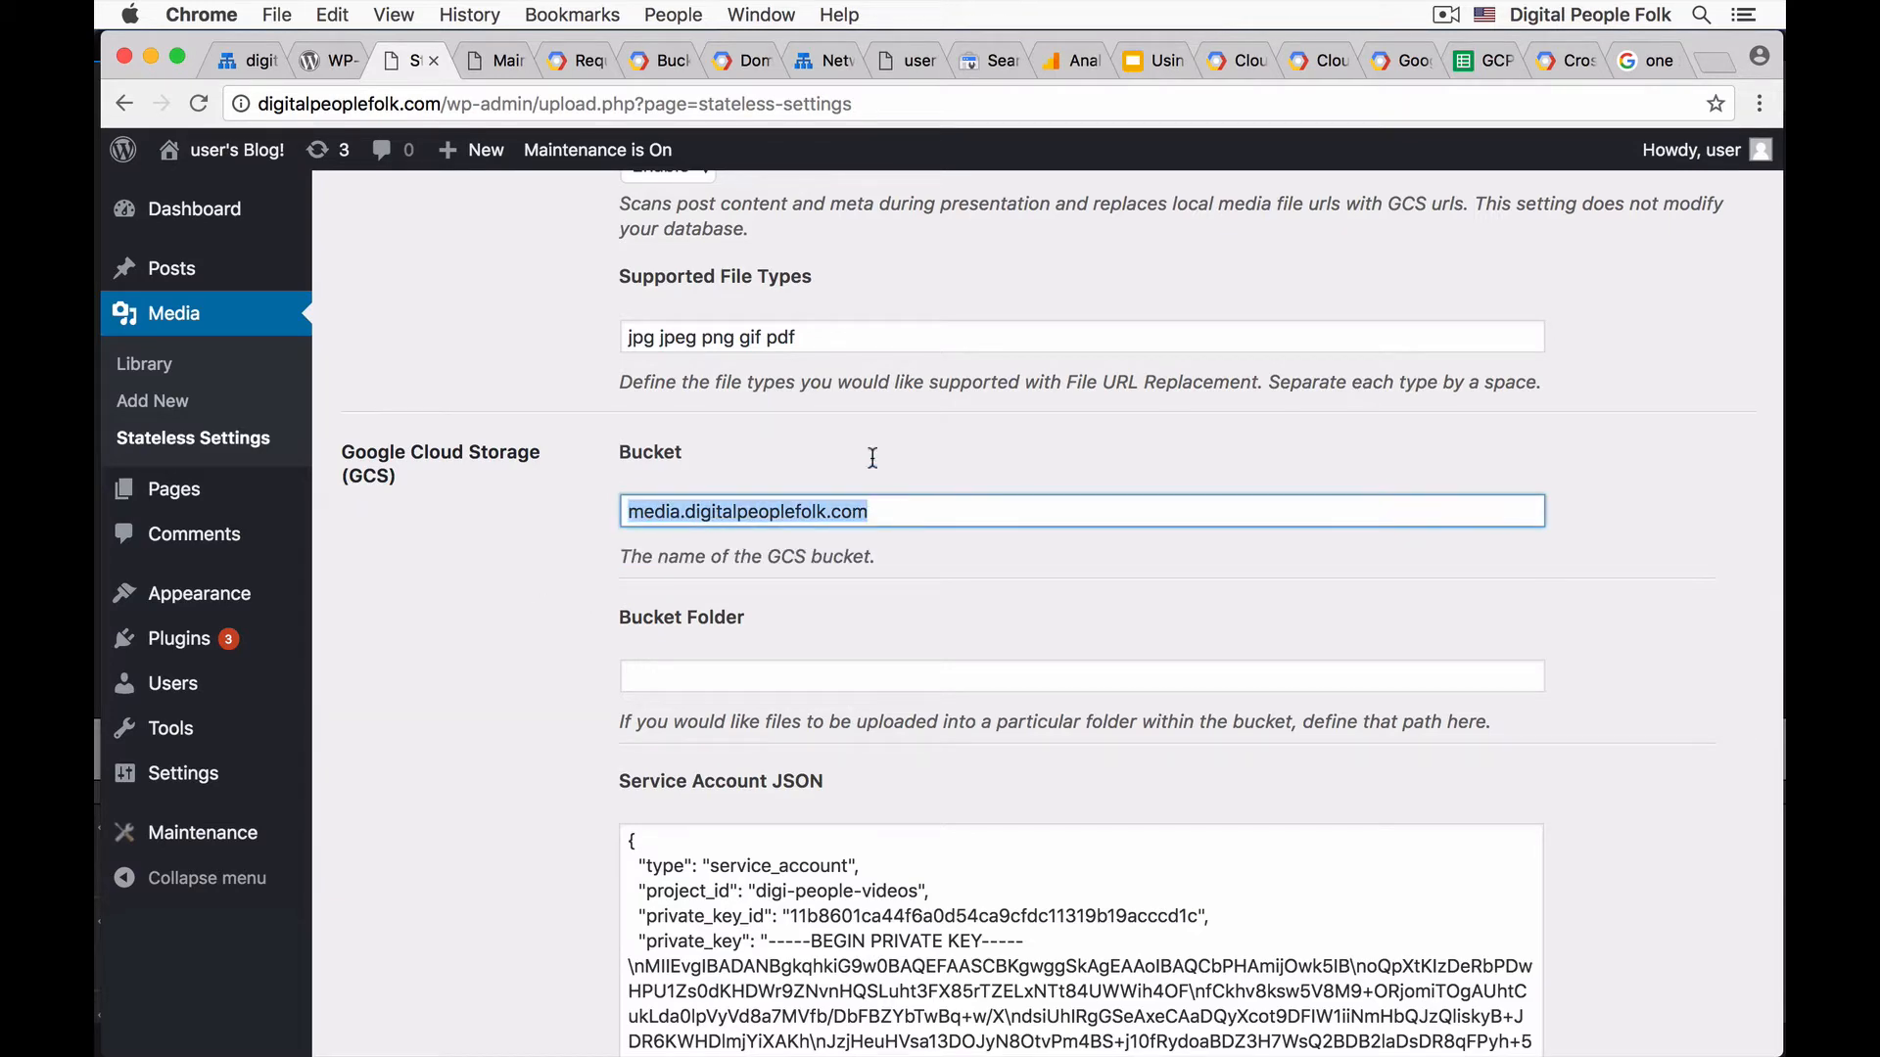
# - Paste media.digitalpeoplefolk.com as the custom domain in the File URL section
pyautogui.scroll(-10, 440, 666)
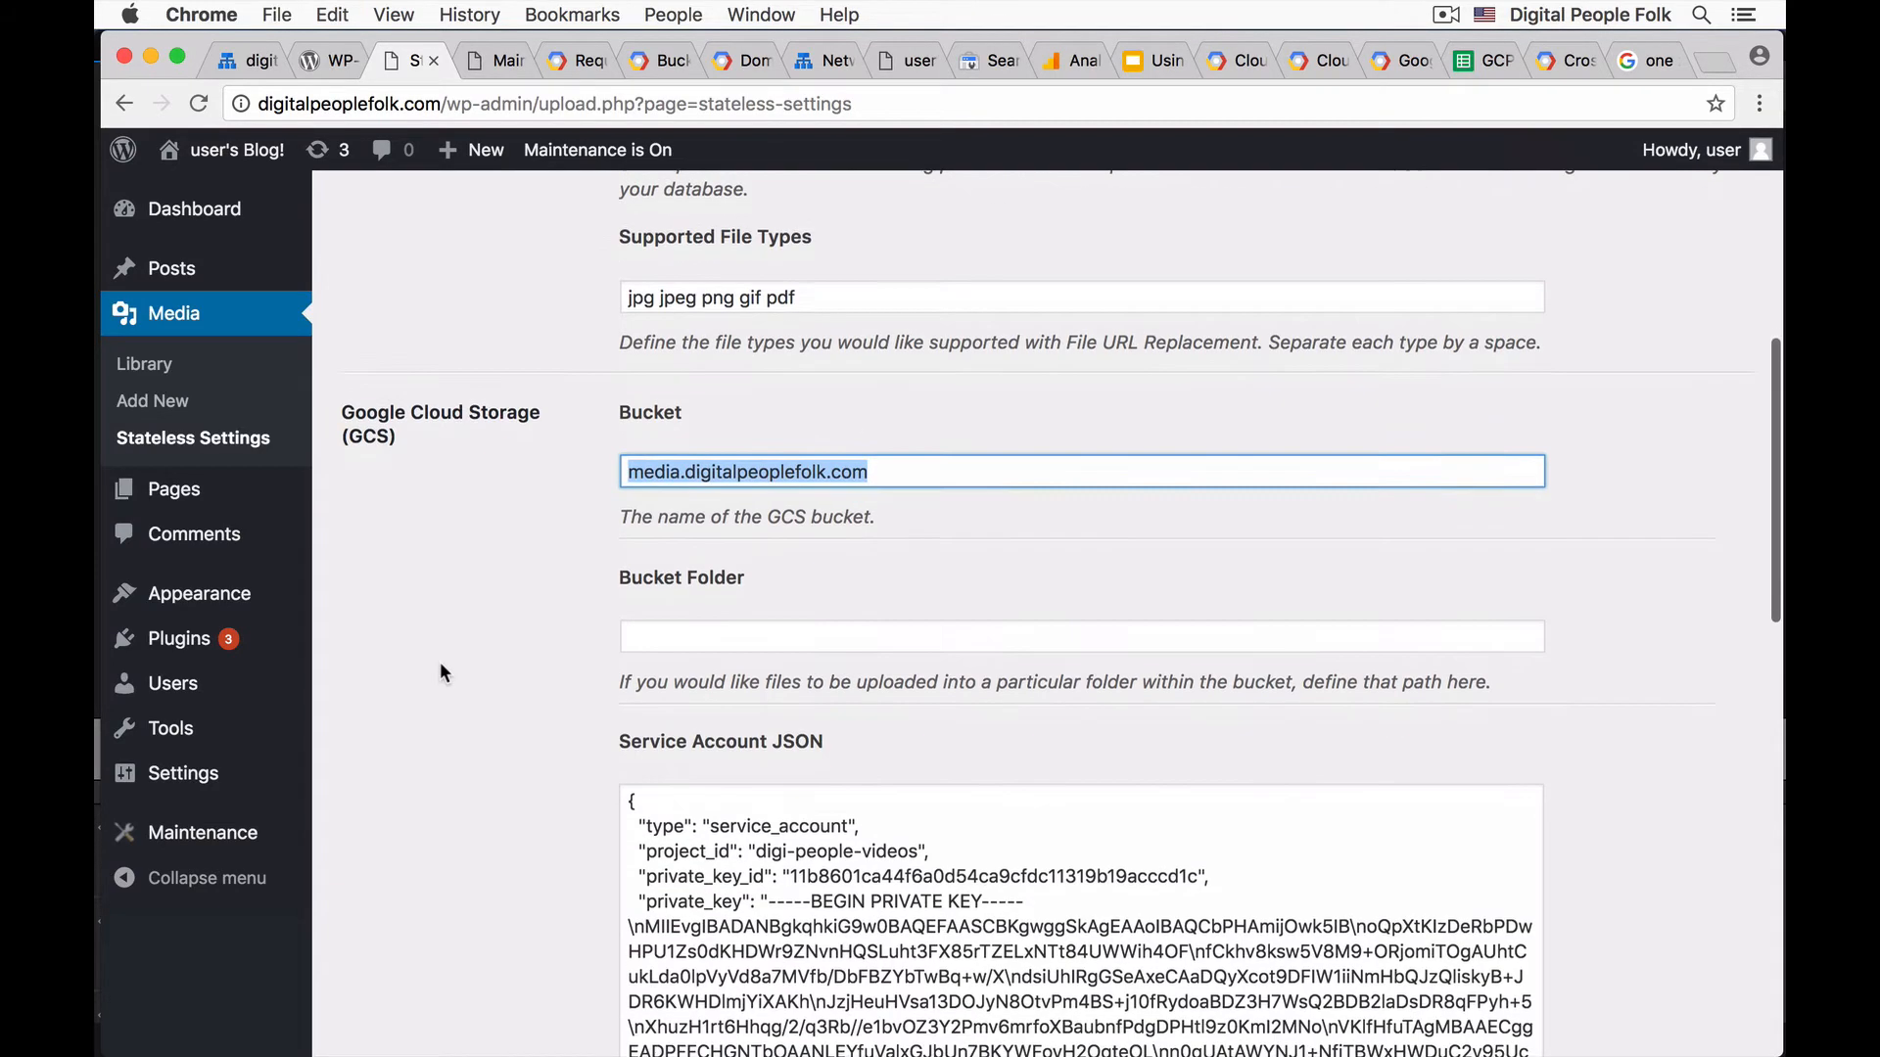
pyautogui.scroll(-5, 441, 672)
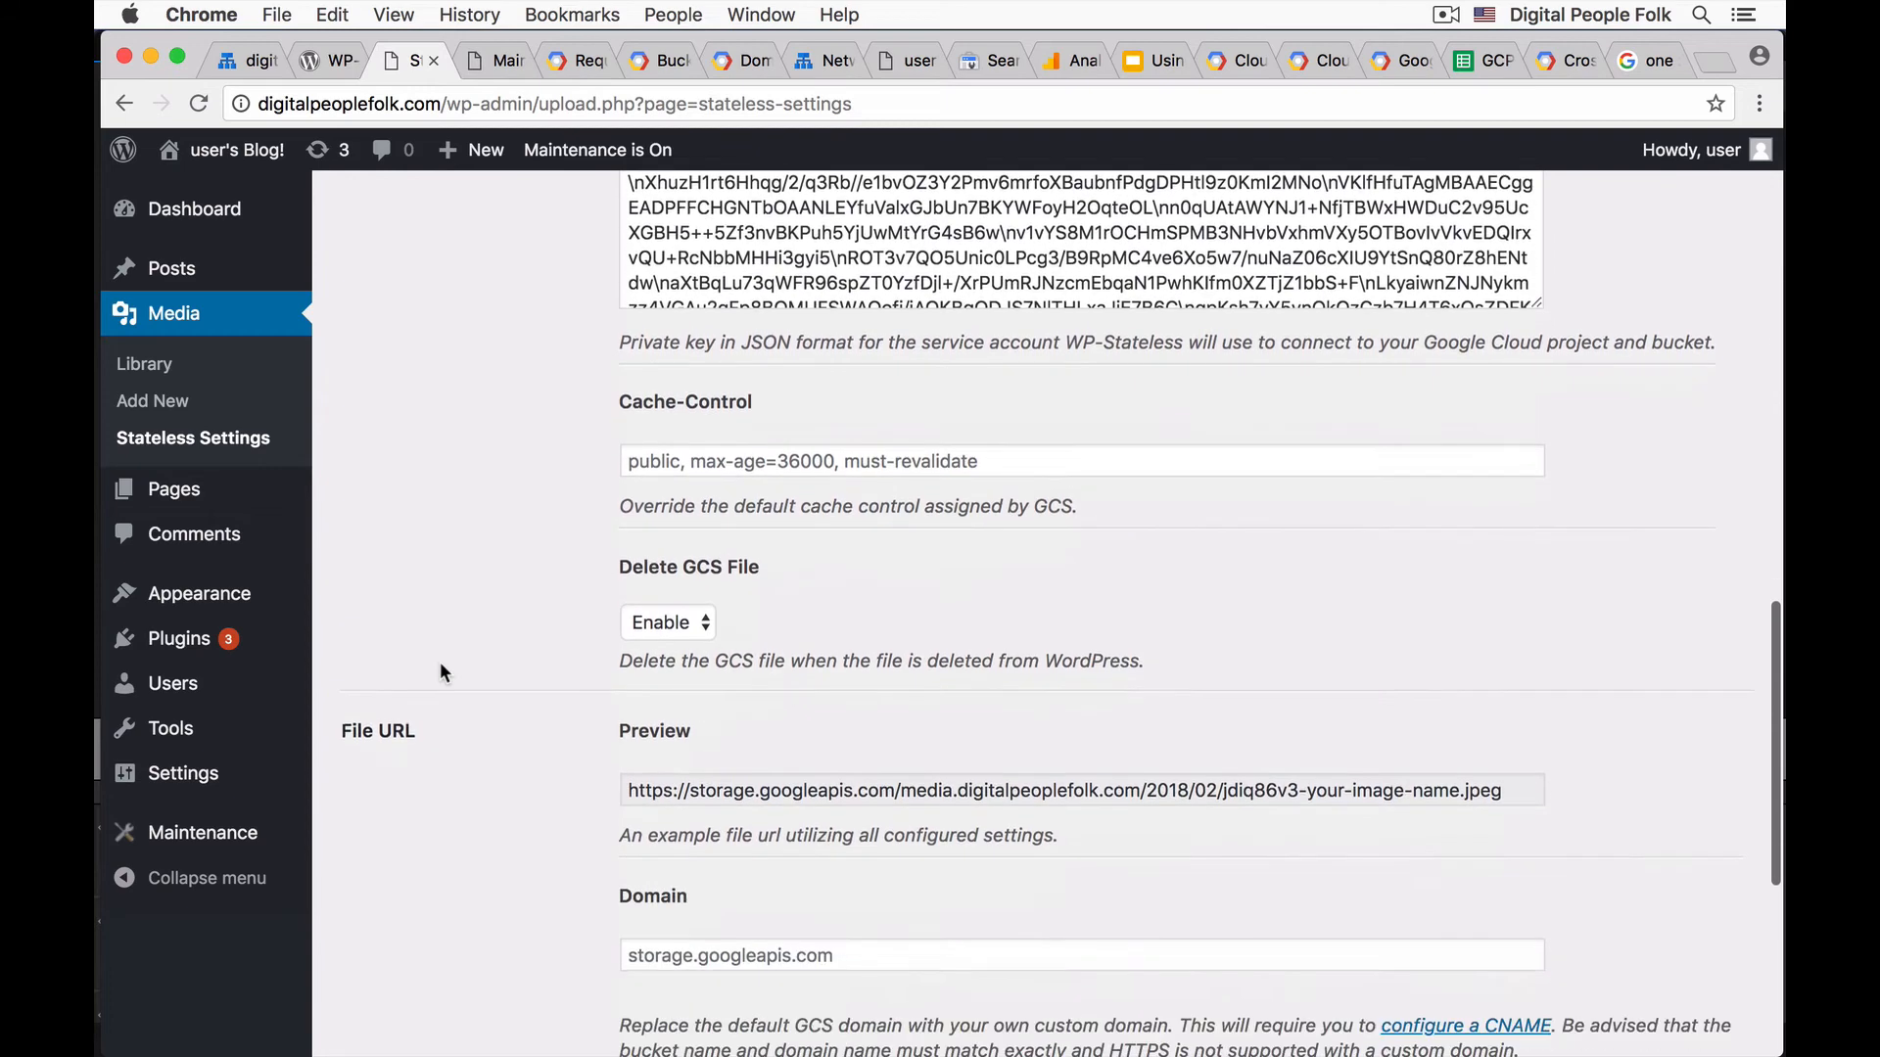
pyautogui.click(670, 783)
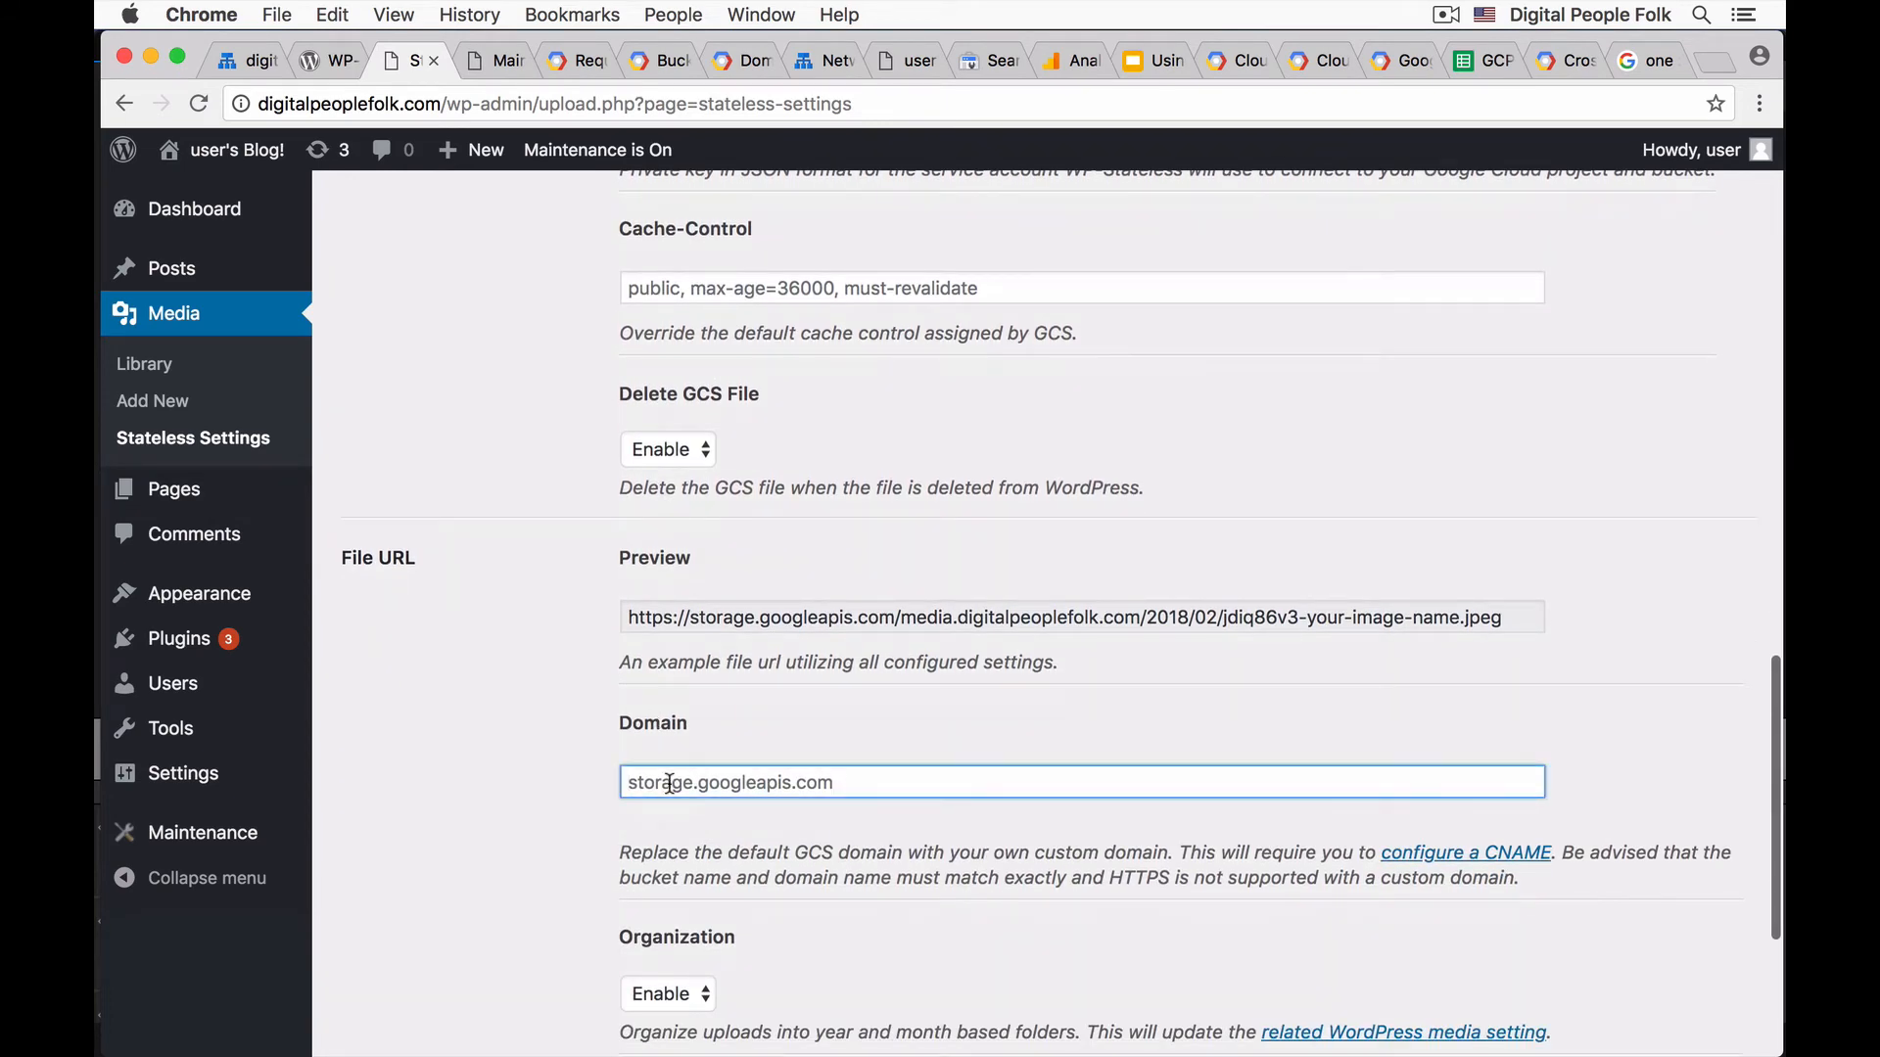
pyautogui.press('super+v')
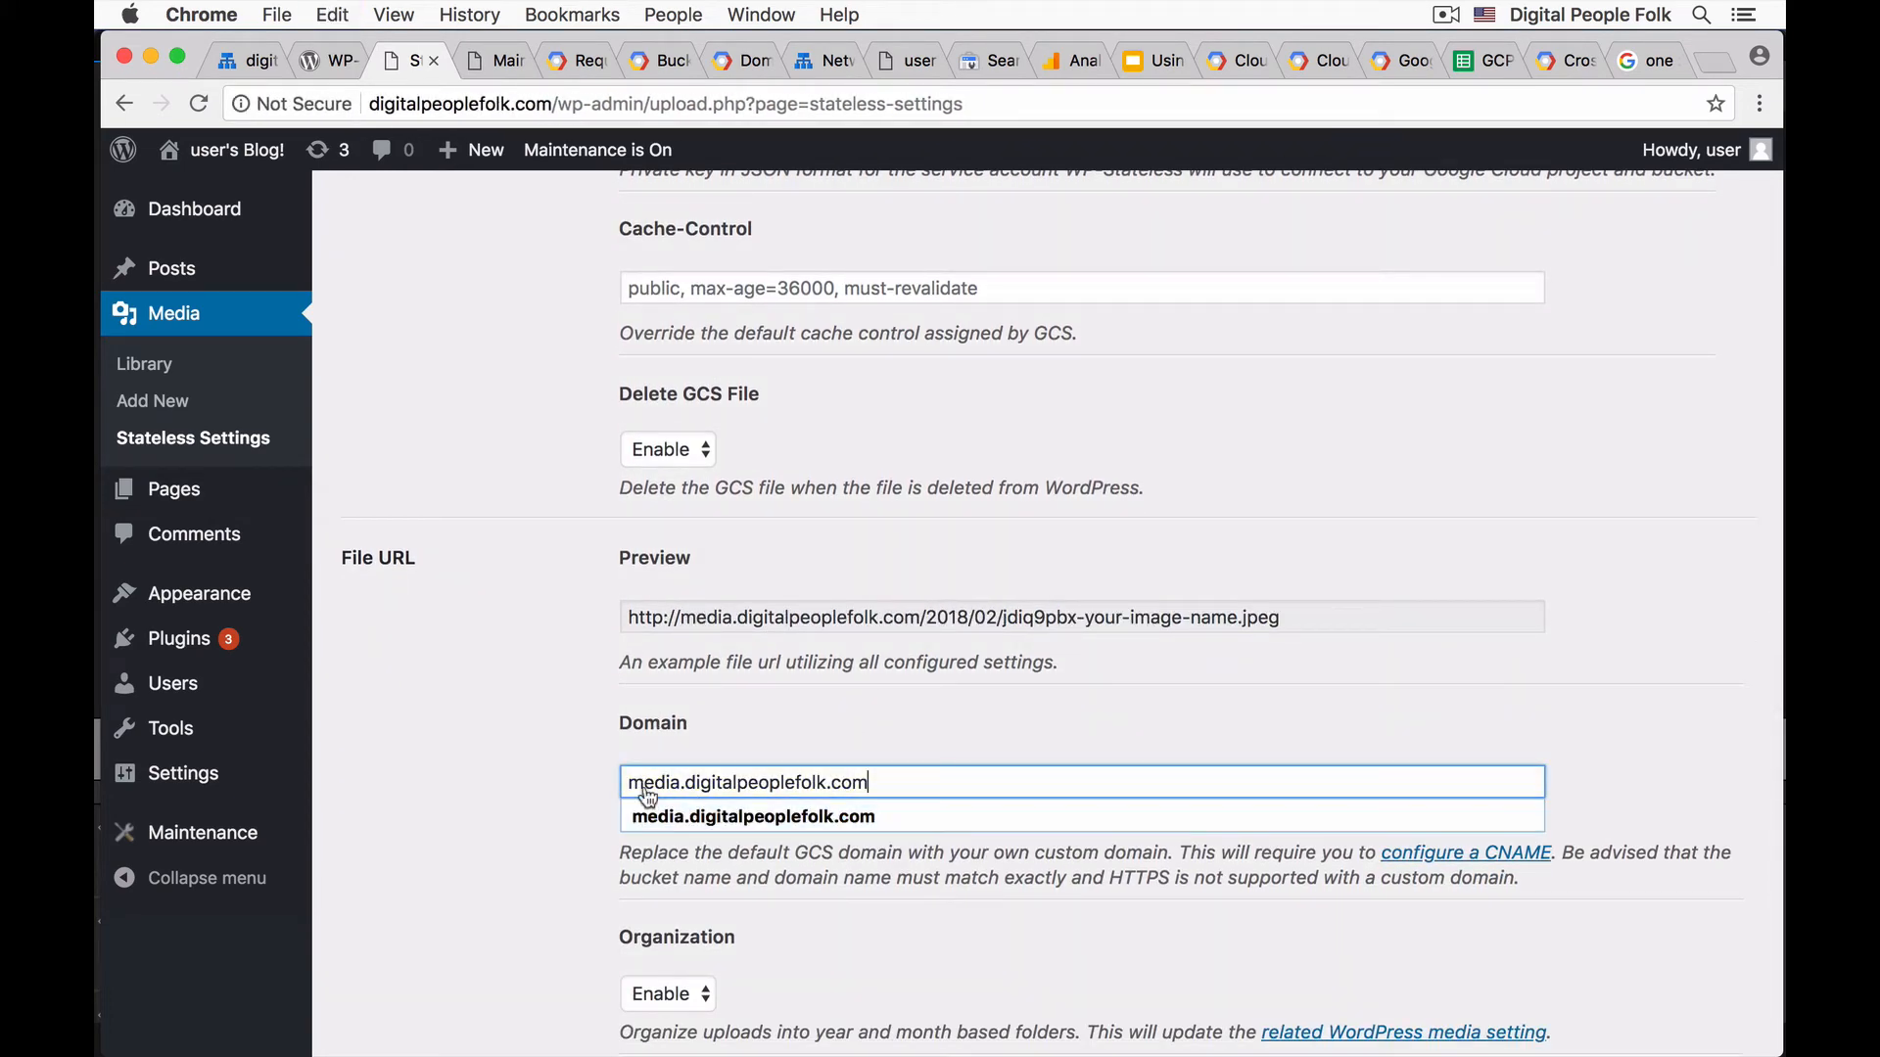
pyautogui.click(535, 789)
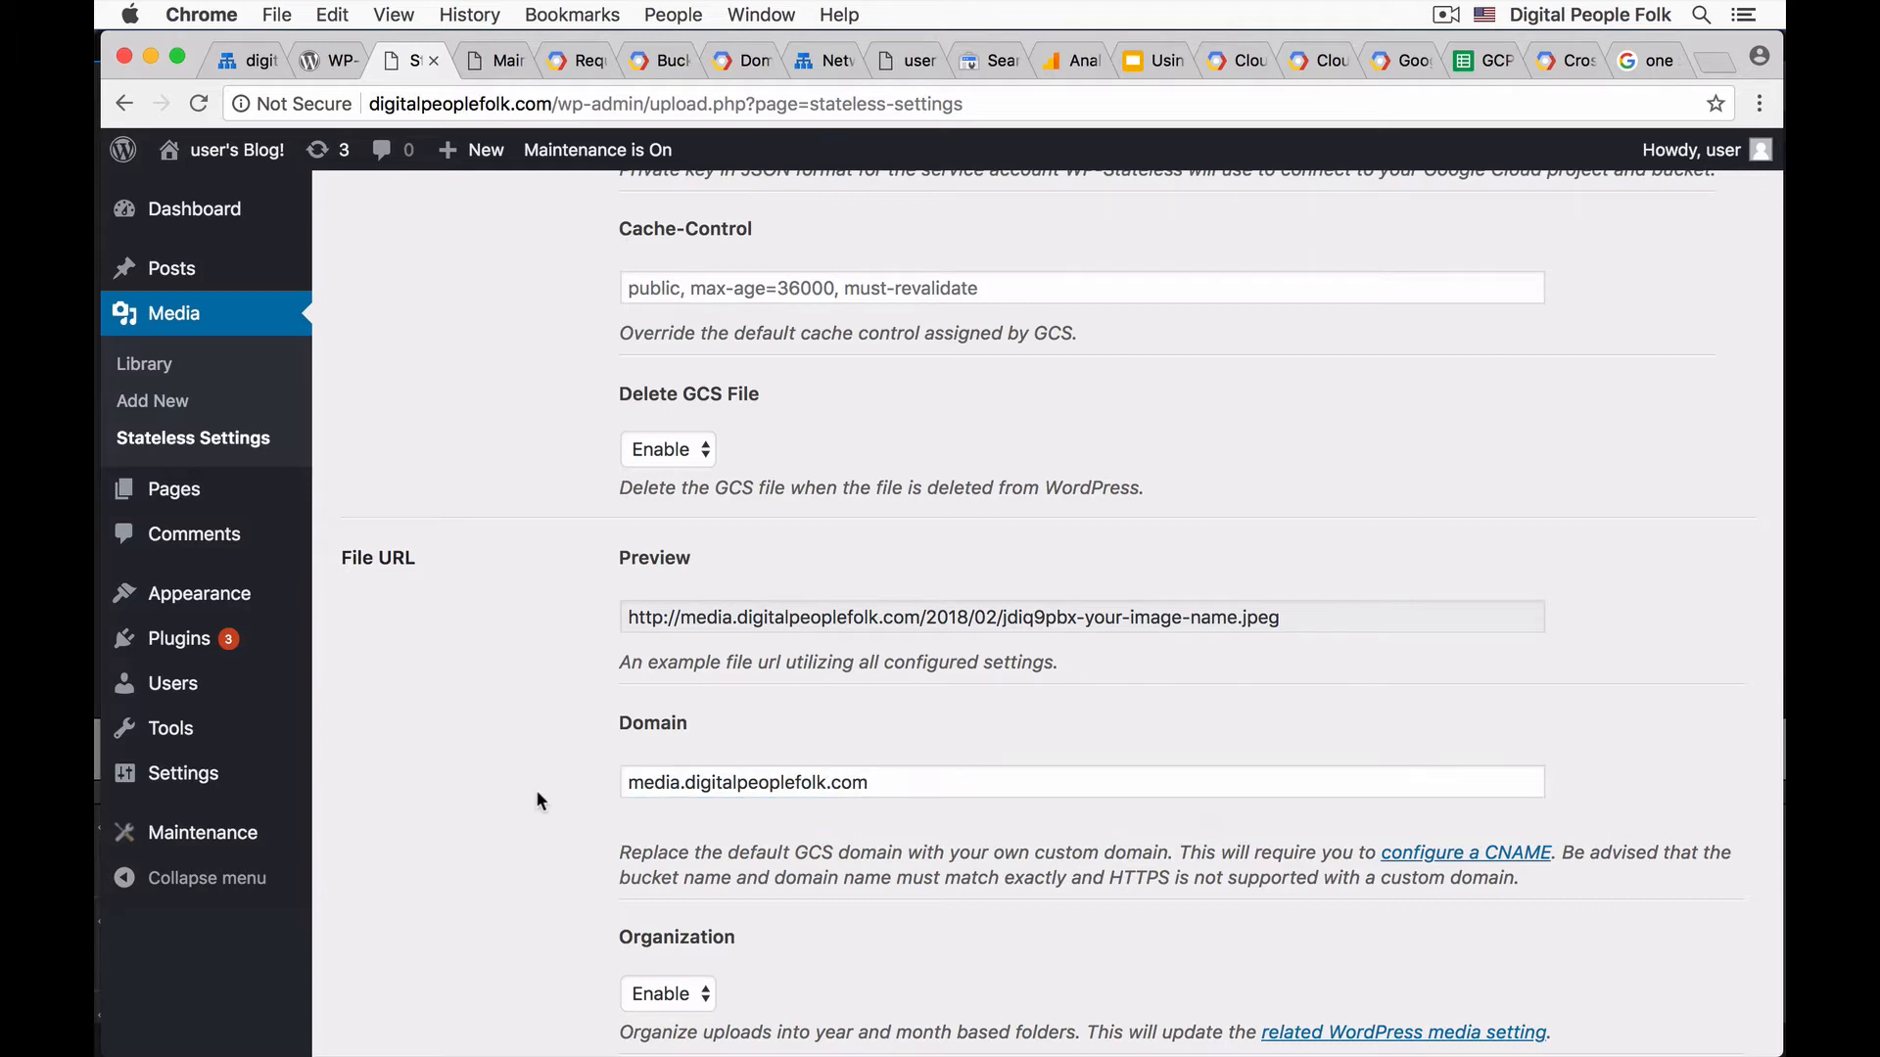
# - Review the bucket, bucket folder and service account settings and the example file URL in the File URL preview
pyautogui.scroll(10, 569, 638)
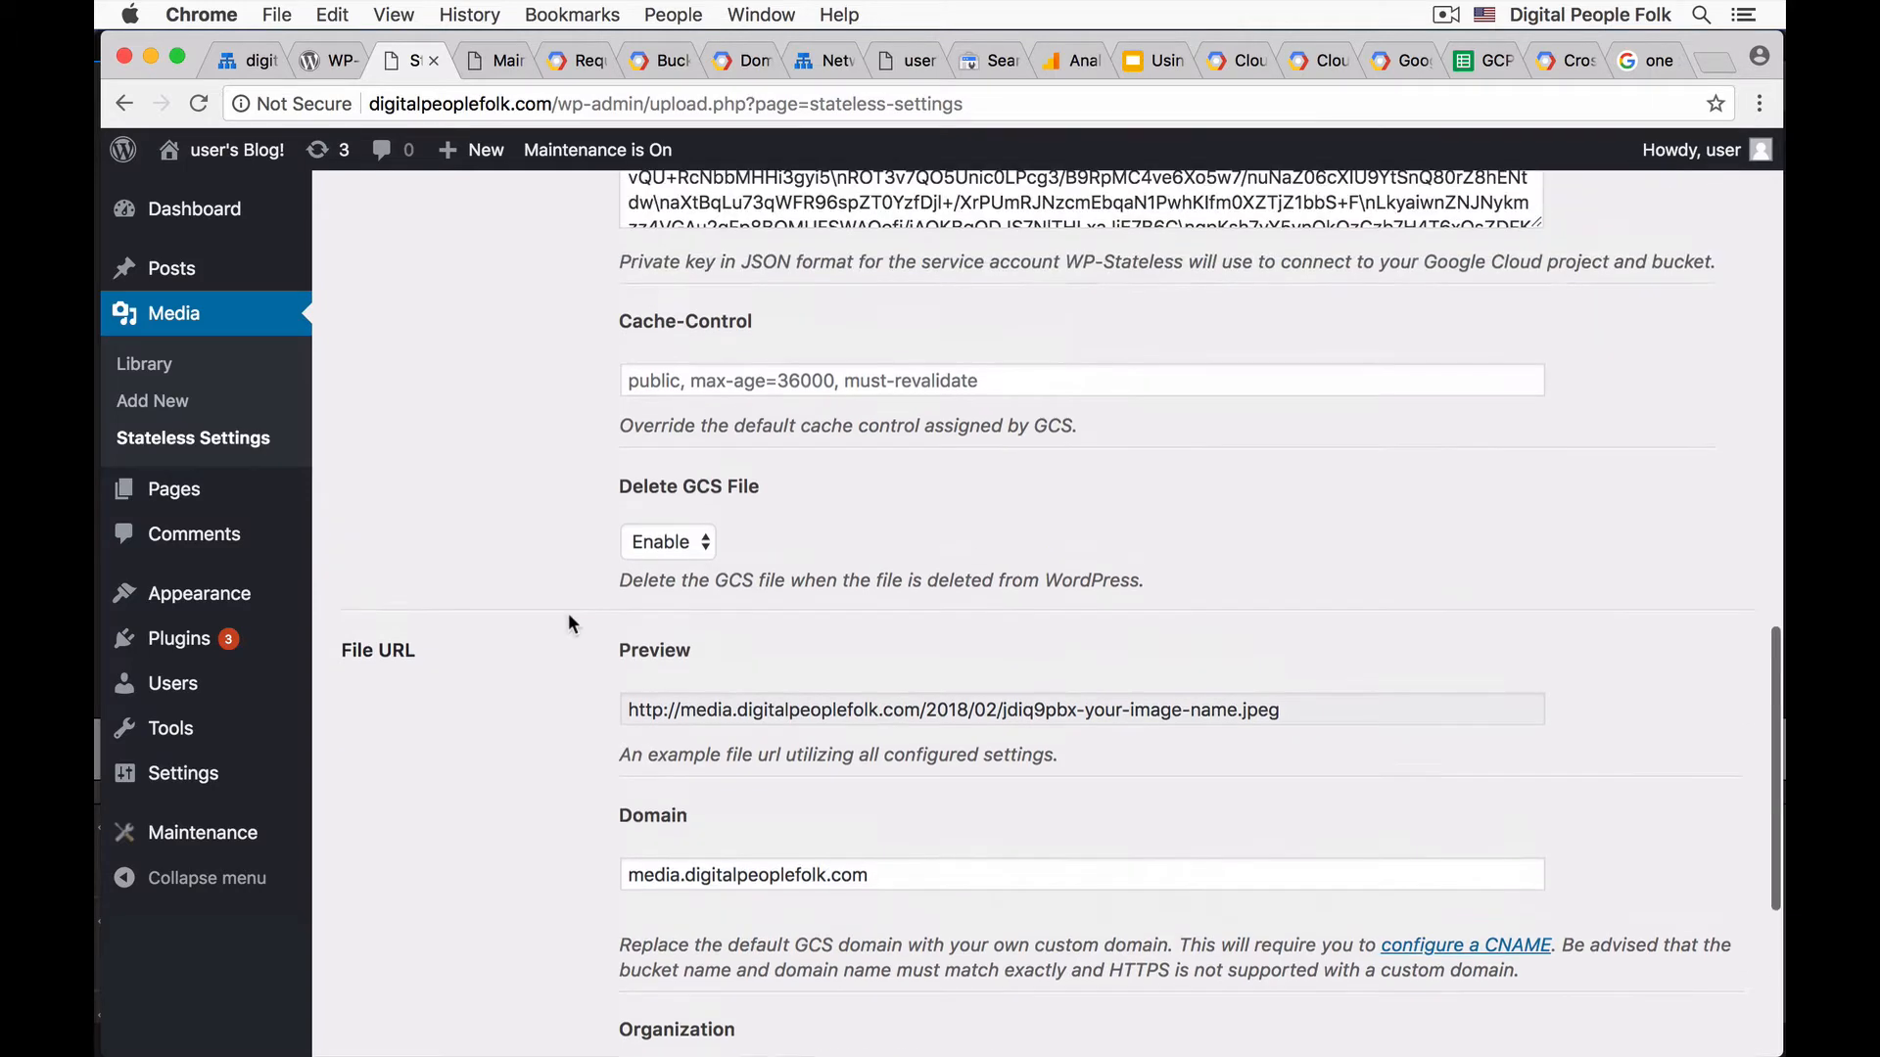
pyautogui.scroll(2, 569, 615)
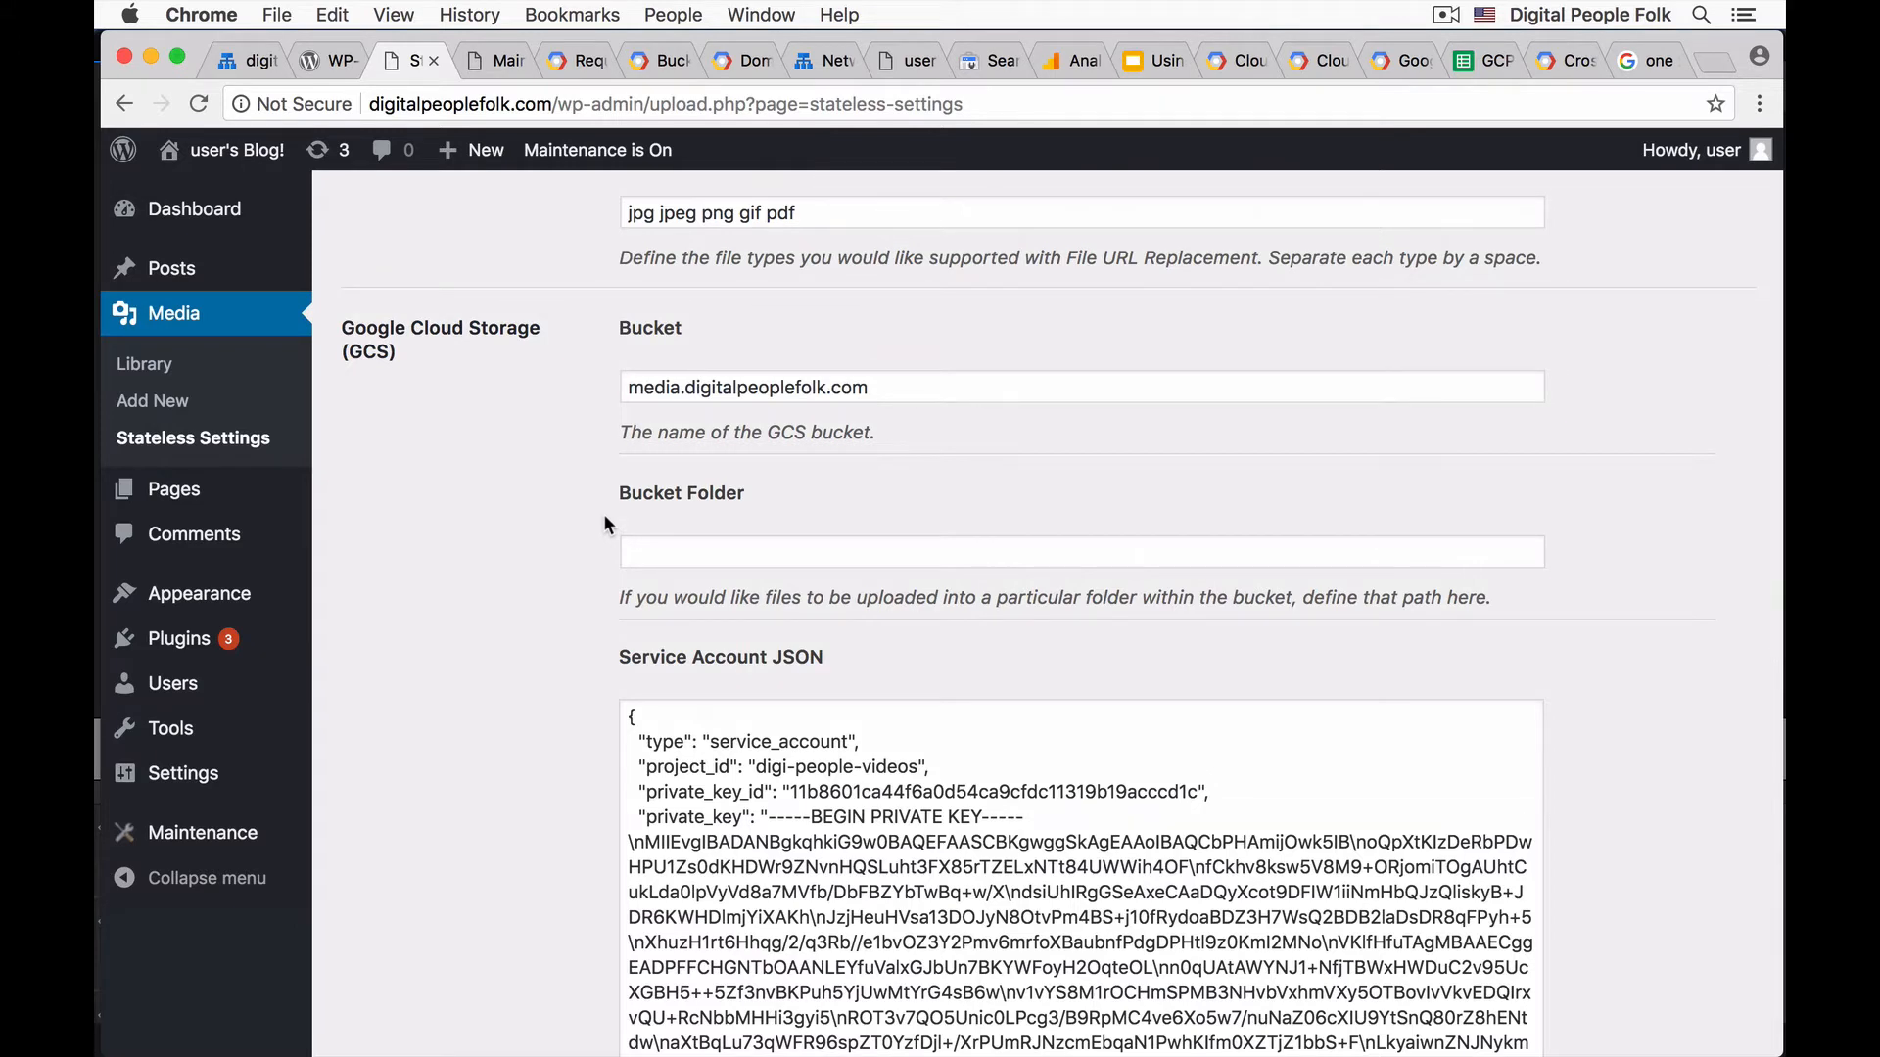
pyautogui.scroll(-2, 524, 503)
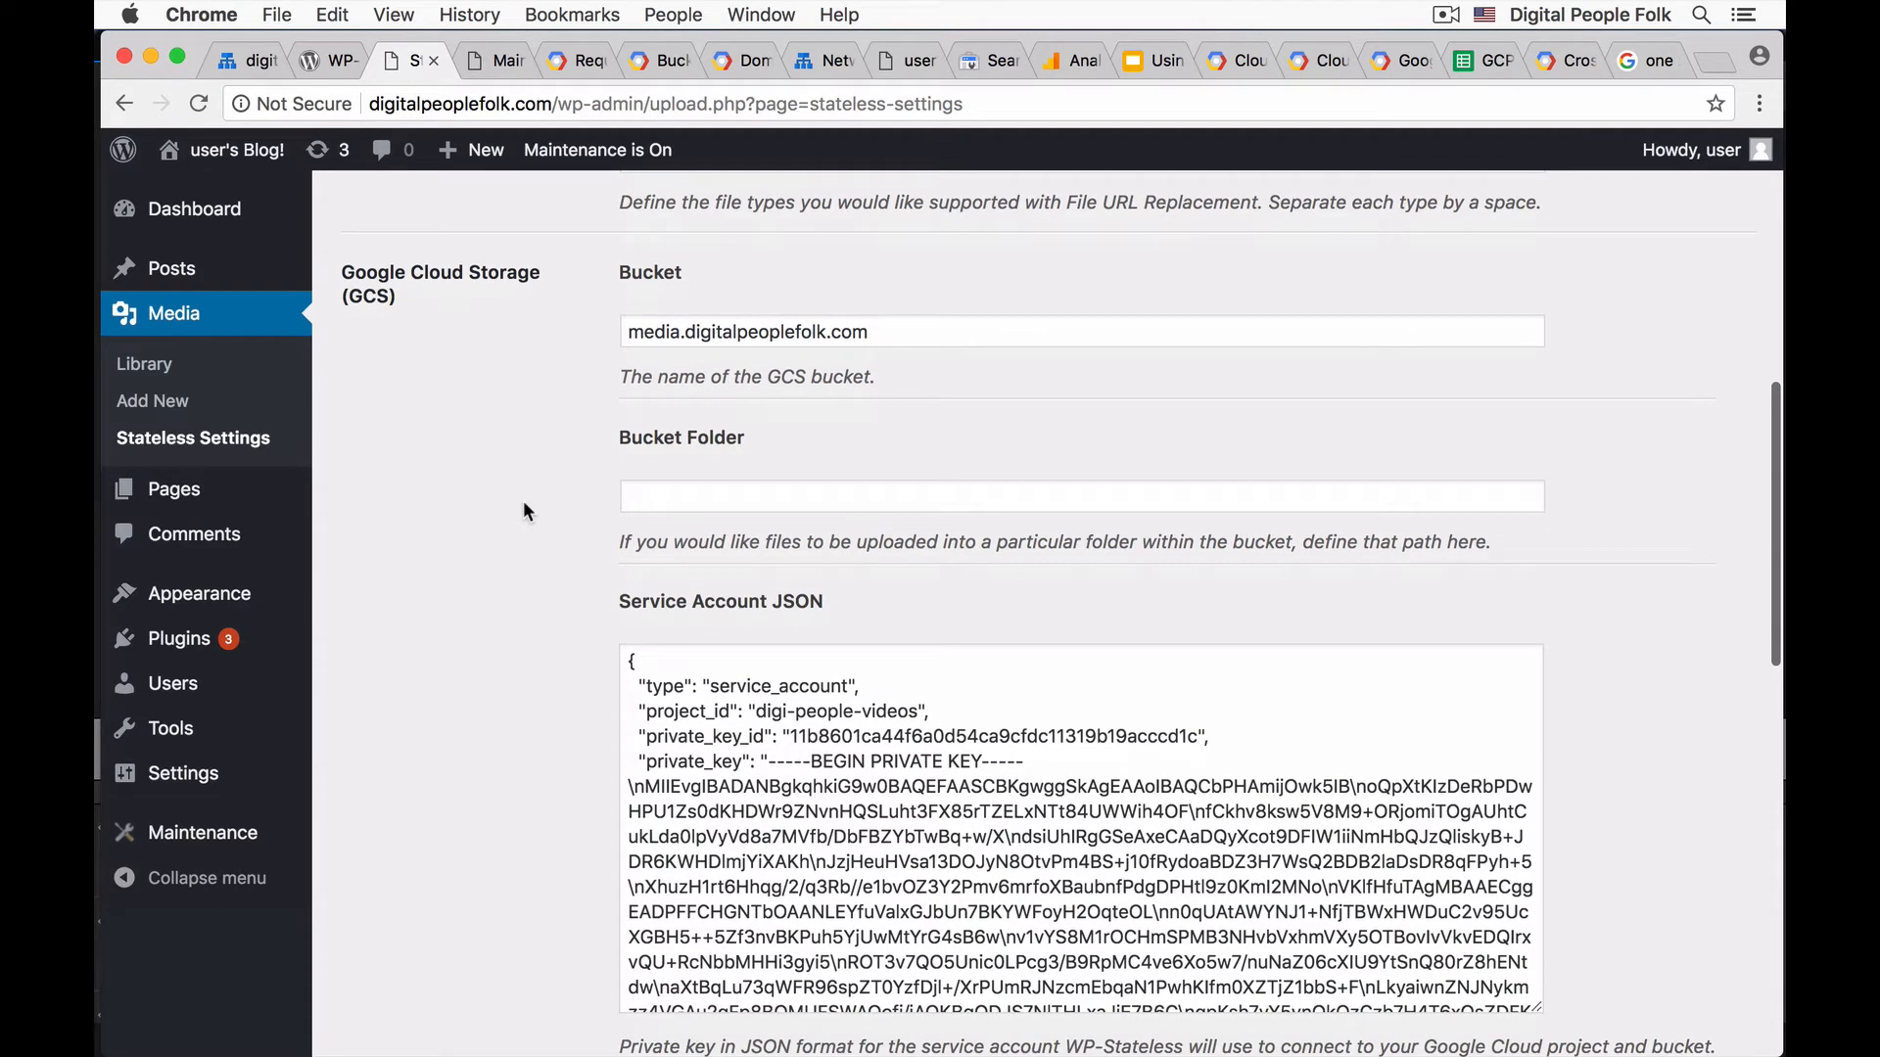
pyautogui.scroll(-3, 537, 537)
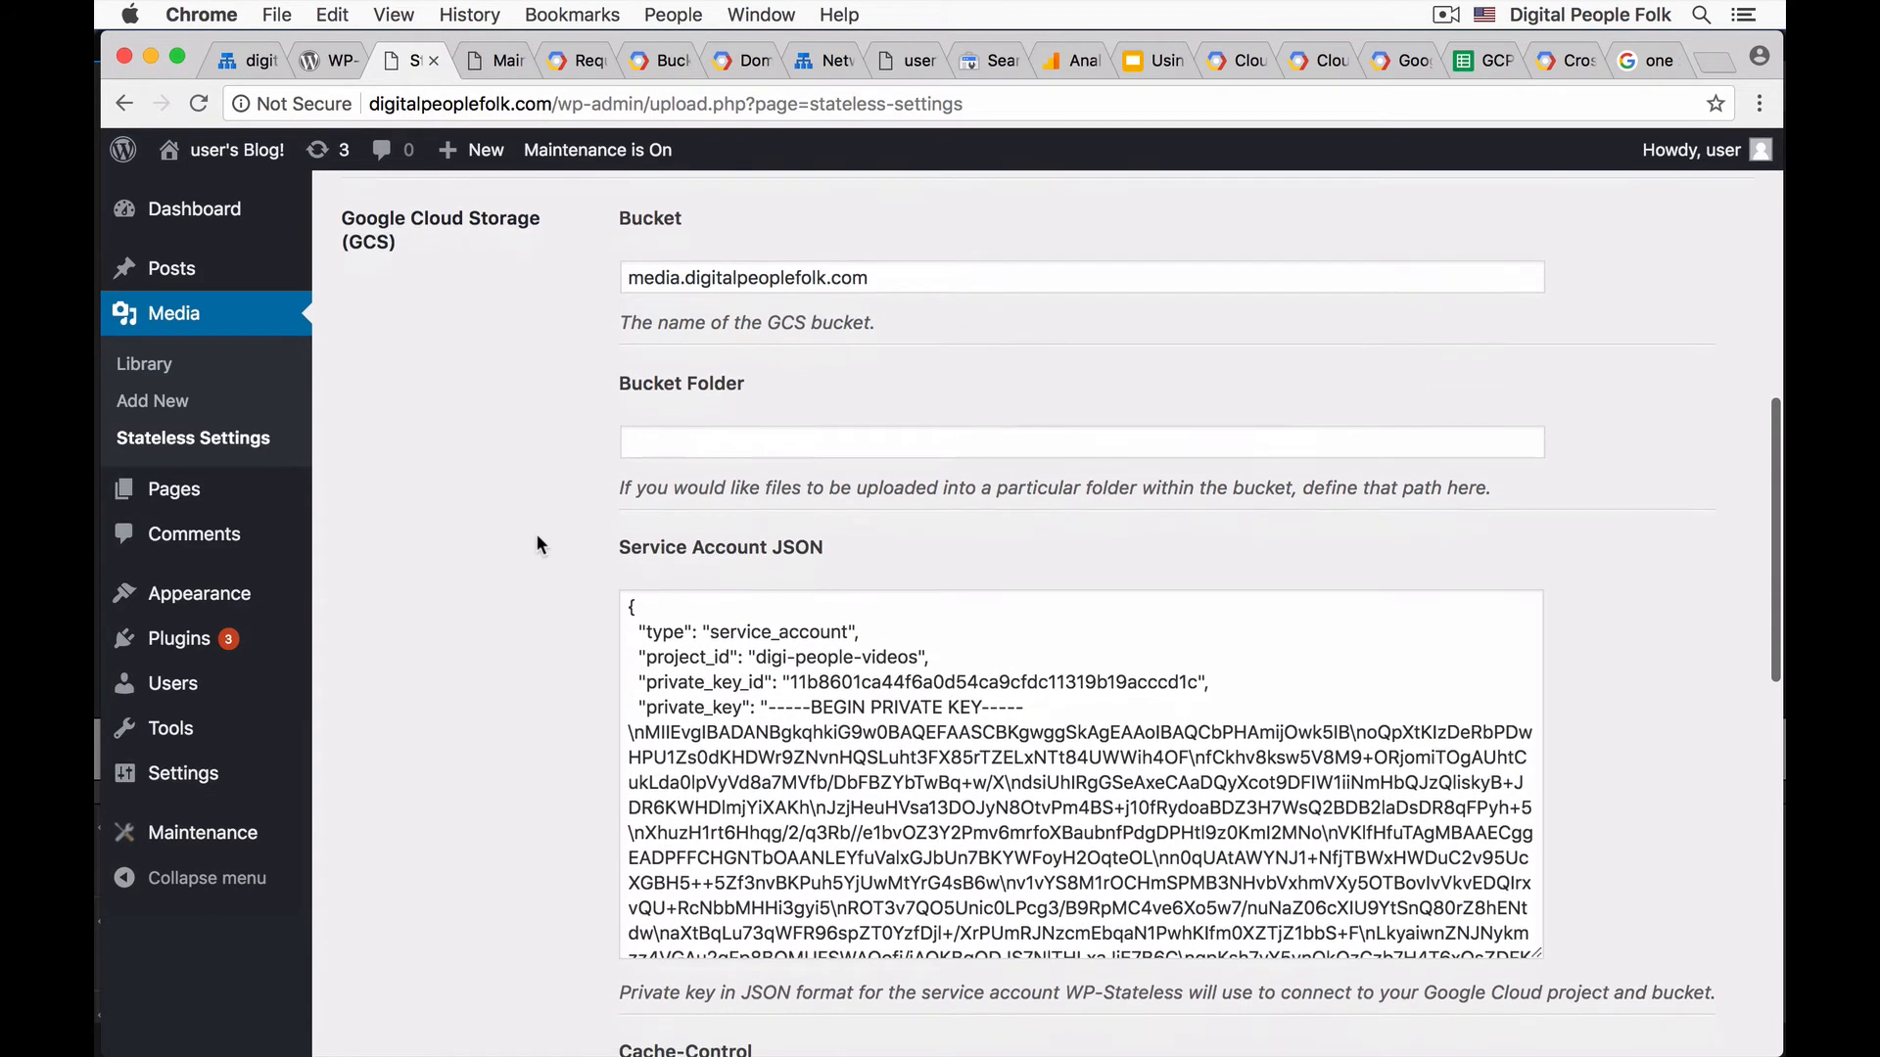
pyautogui.scroll(2, 536, 537)
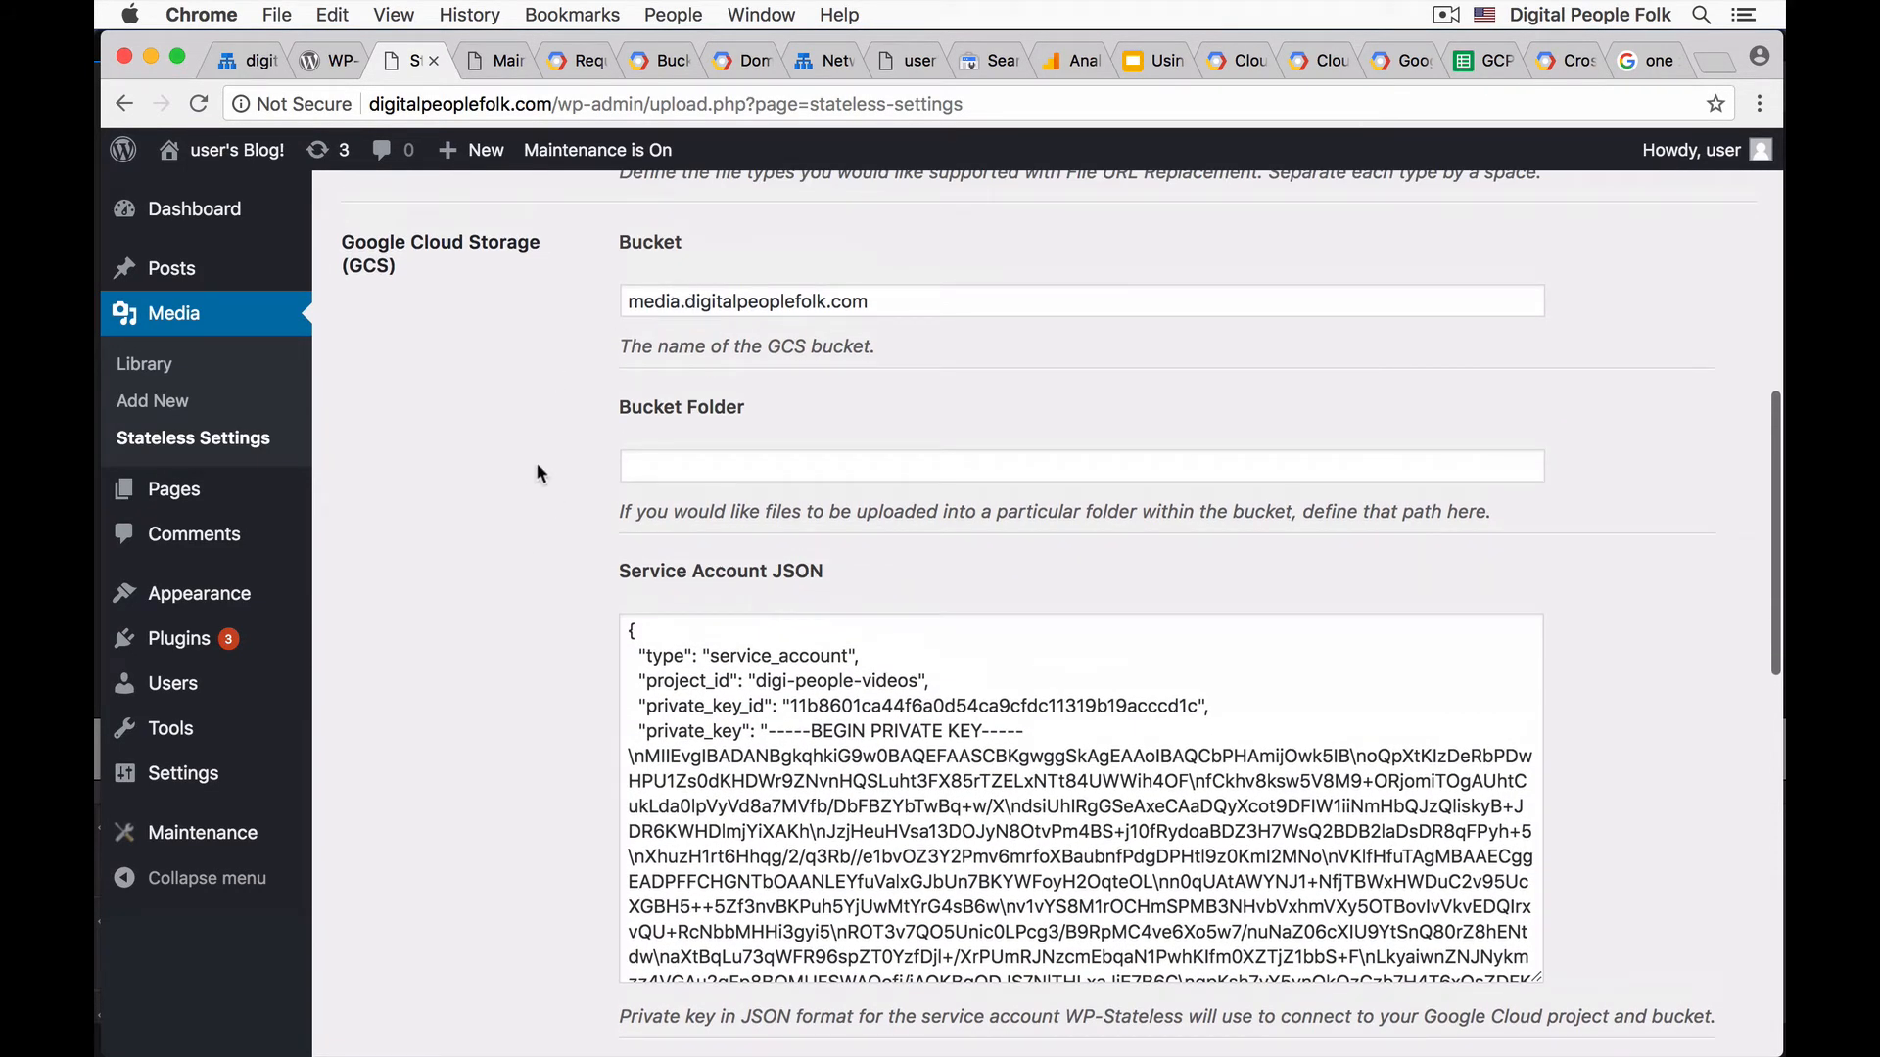
pyautogui.scroll(-15, 510, 667)
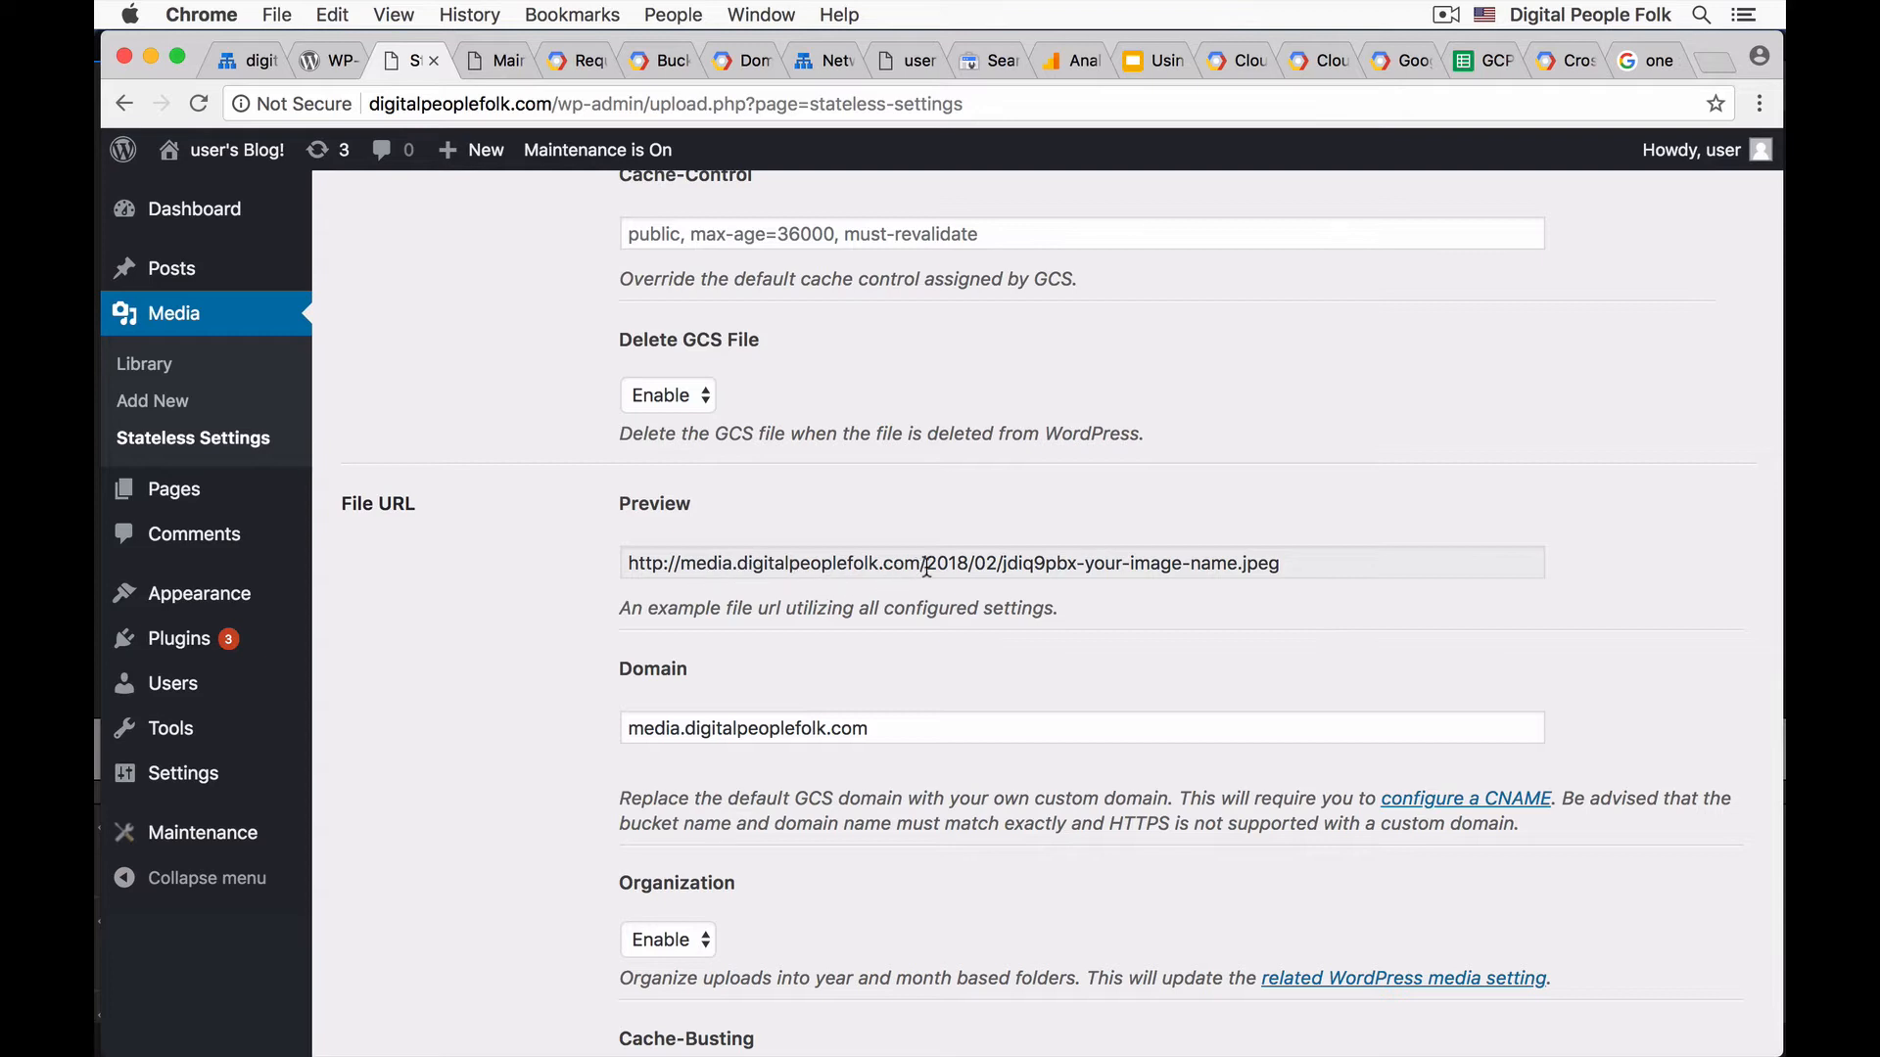
pyautogui.scroll(1, 953, 567)
pyautogui.scroll(-1, 705, 611)
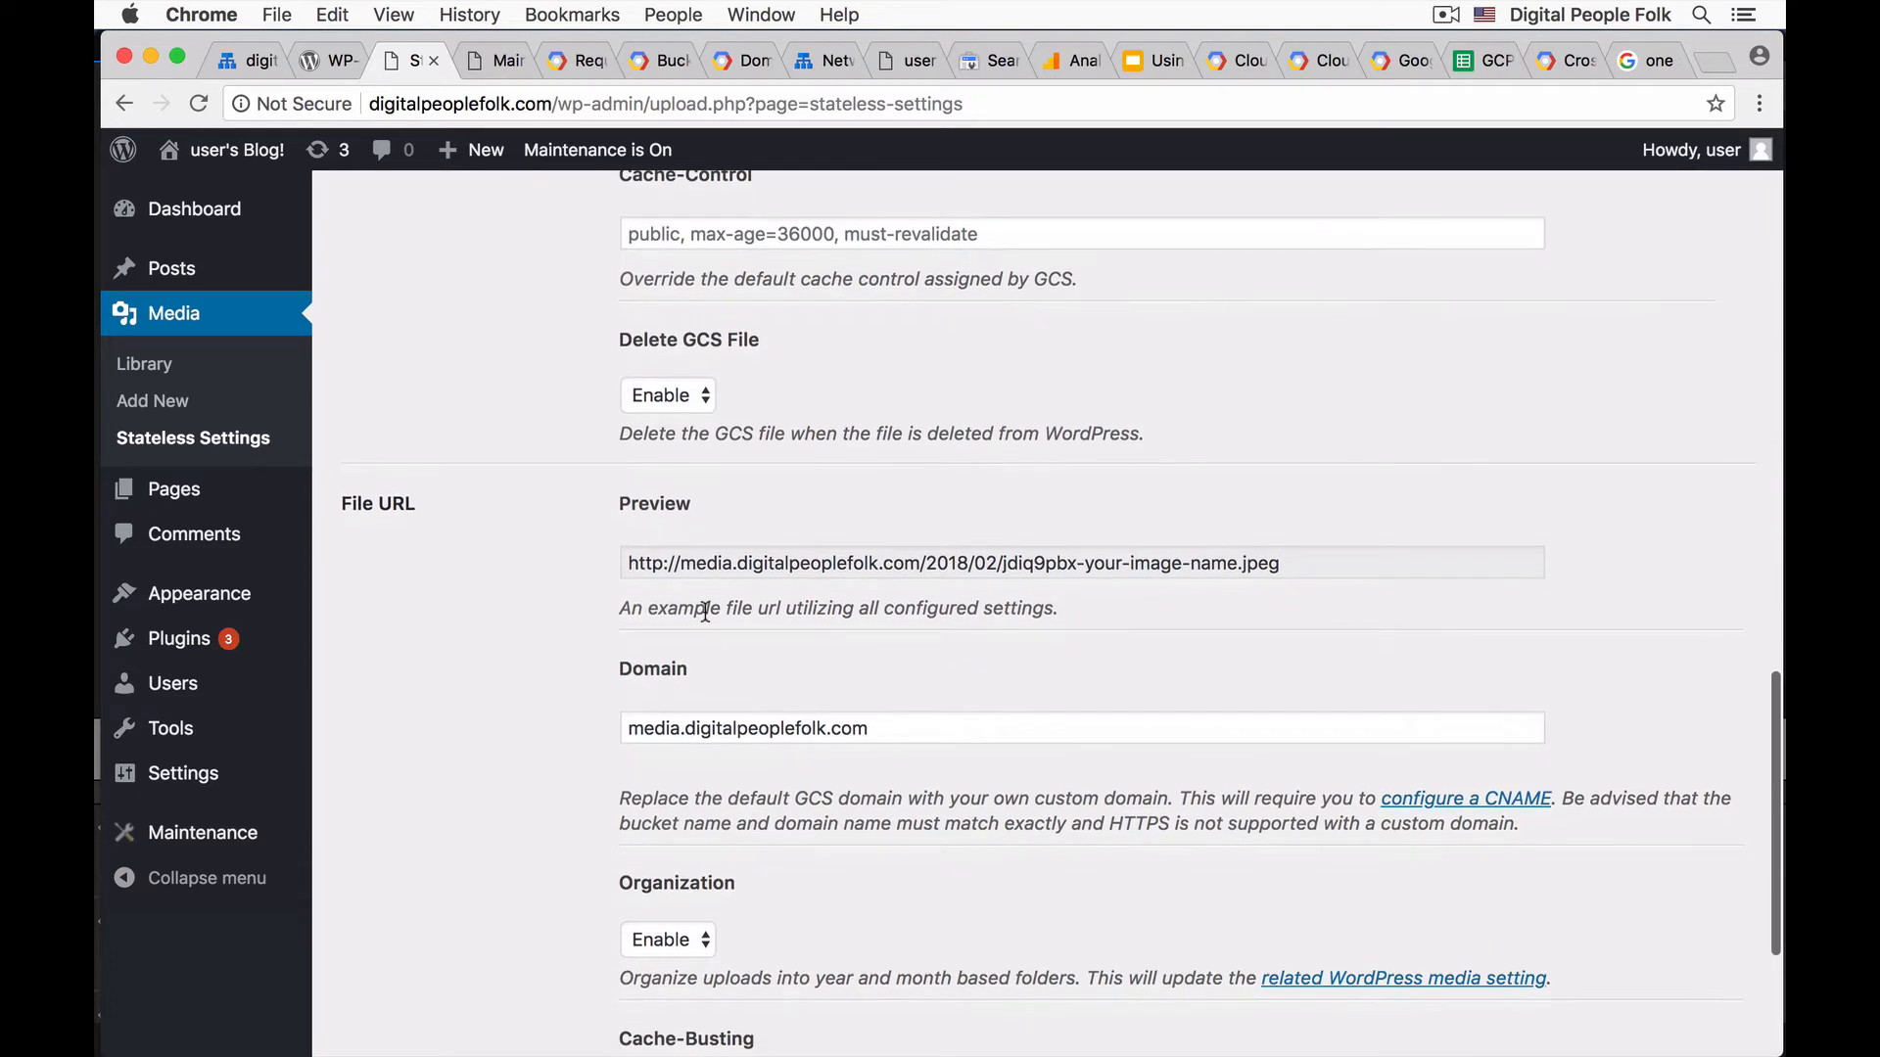
# - Clear the File URL domain, re-enter media.digitalpeoplefolk.com and save the Stateless settings
pyautogui.tripleClick(772, 727)
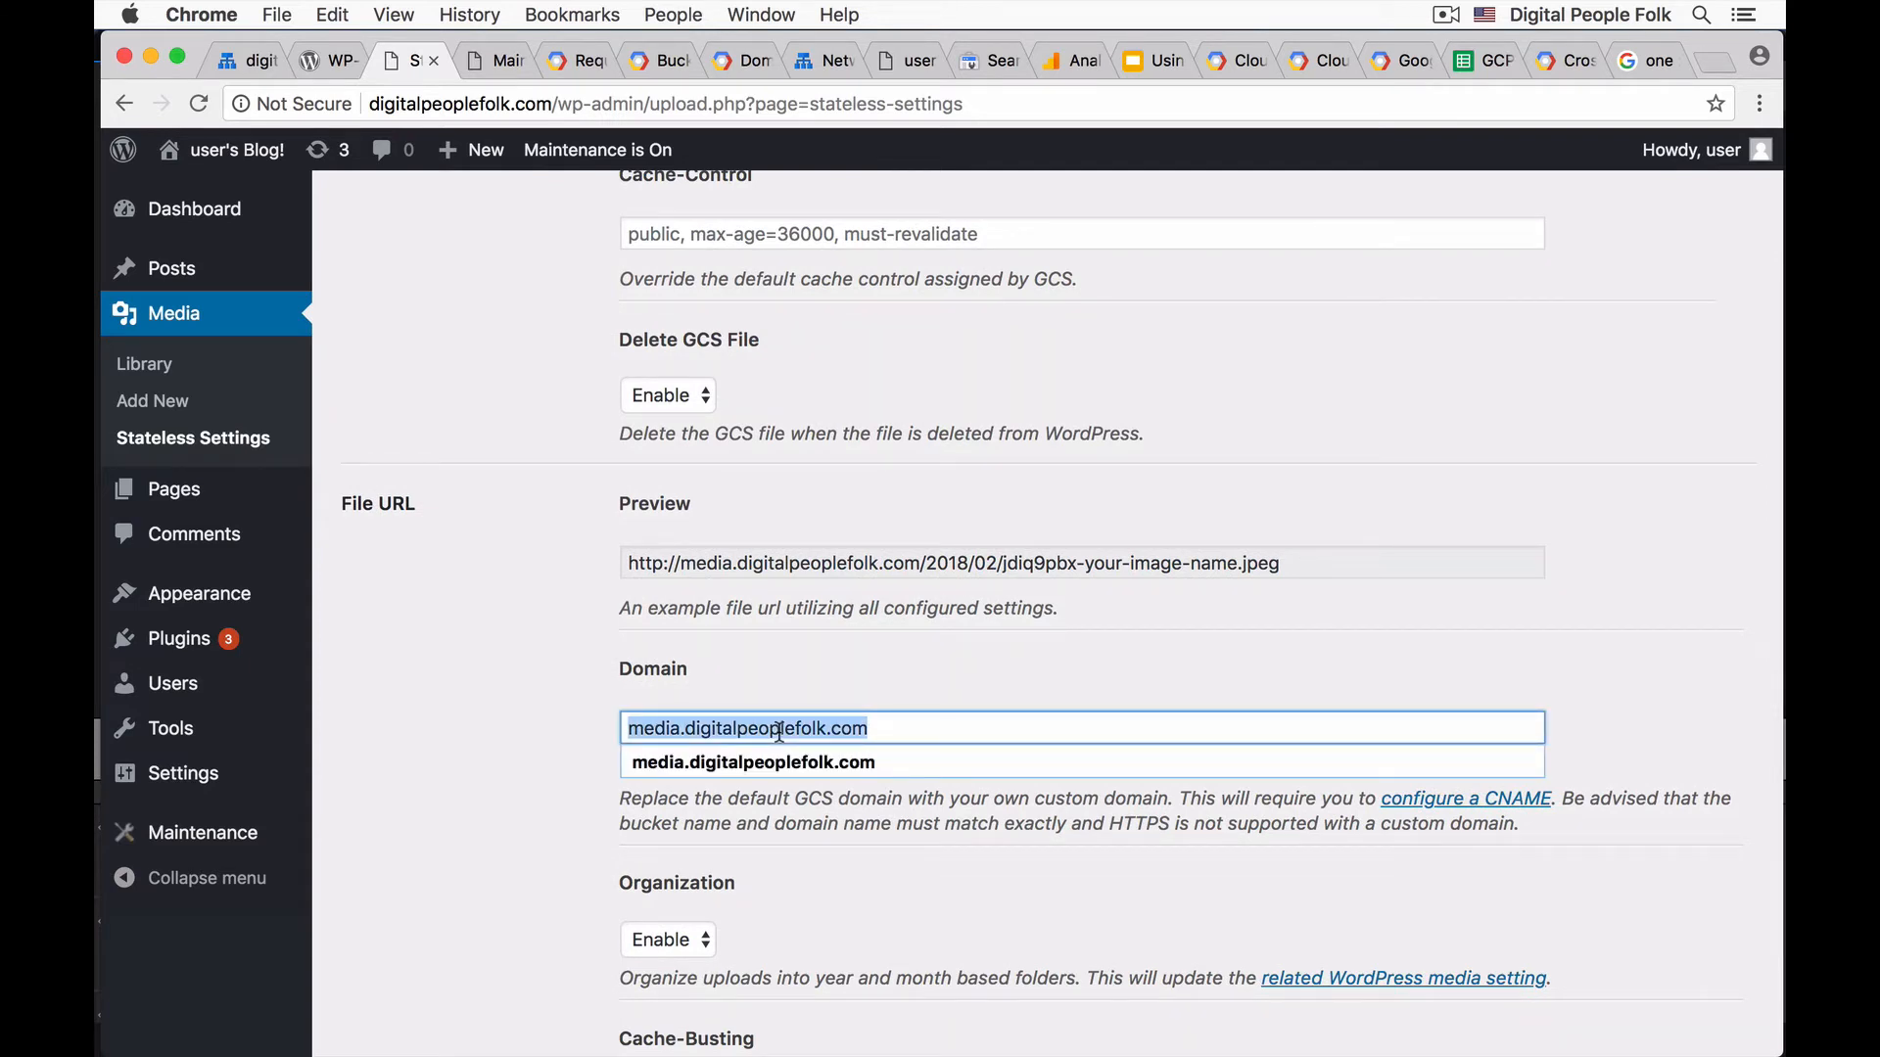
pyautogui.press('BackSpace')
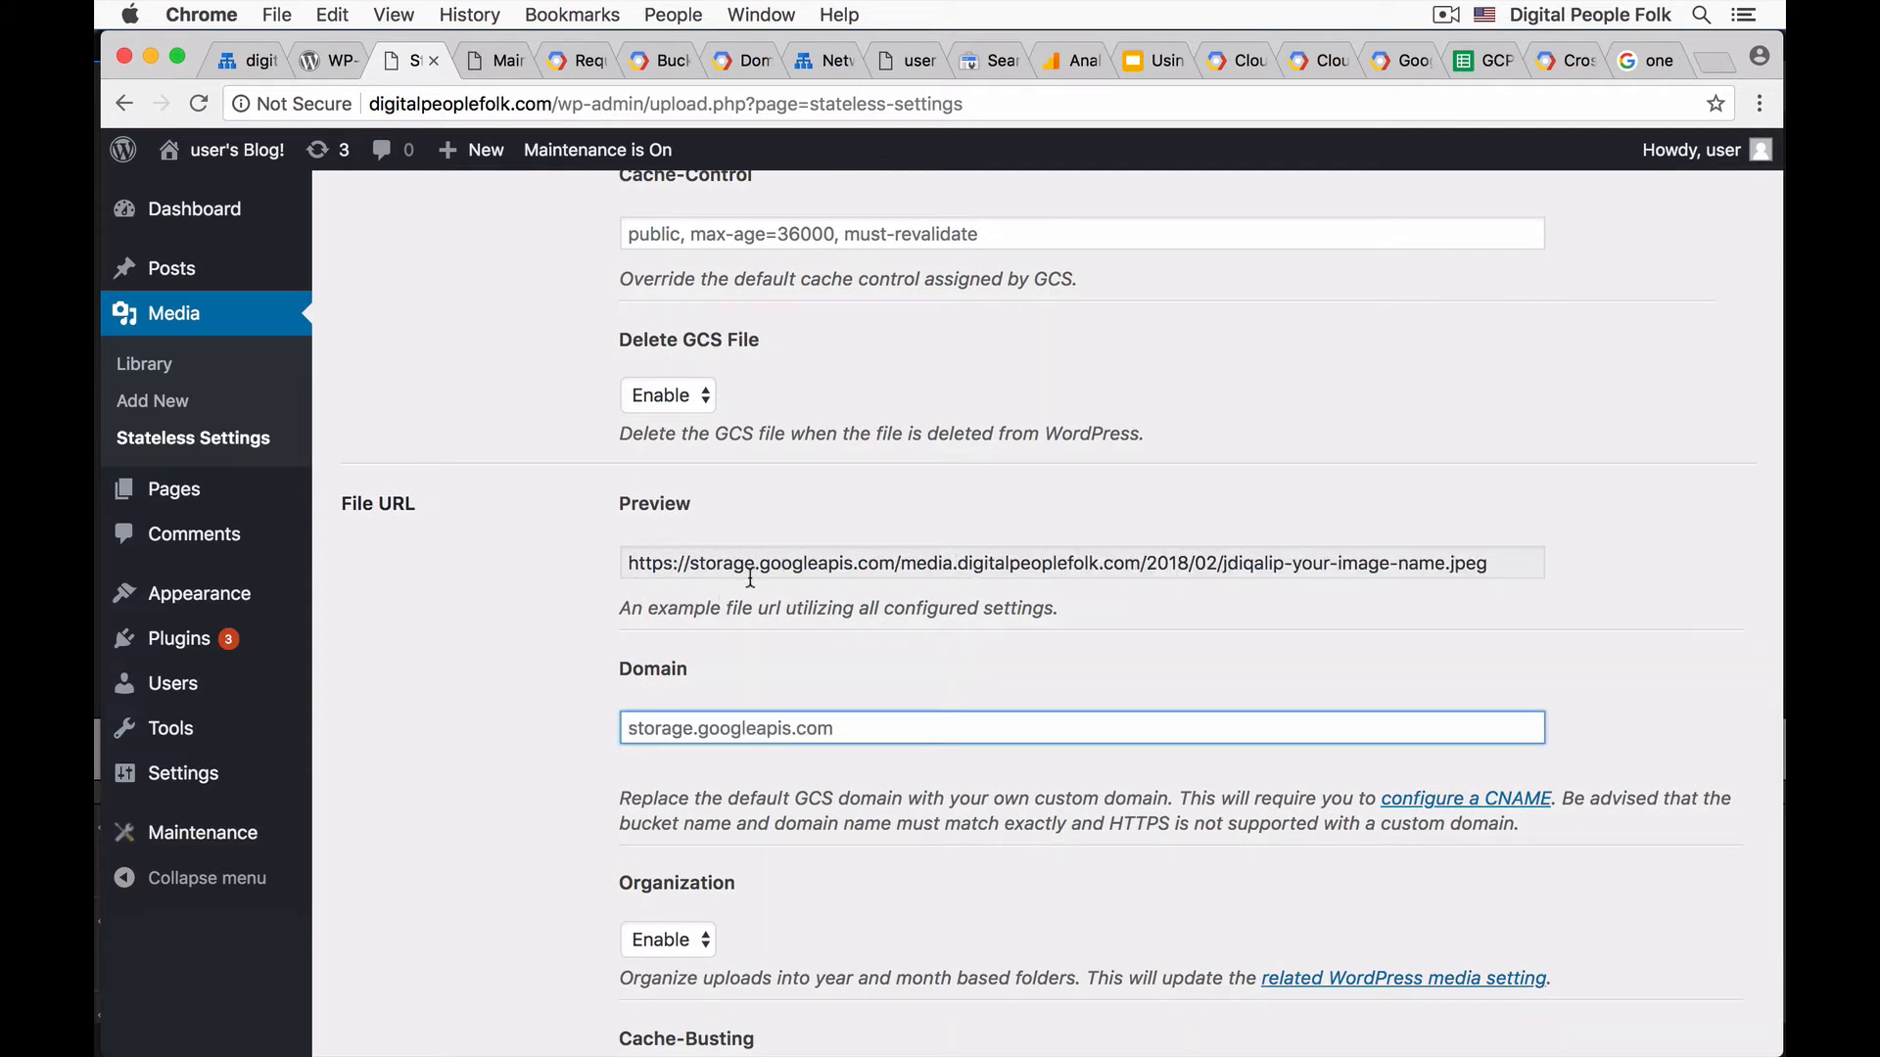
pyautogui.click(741, 725)
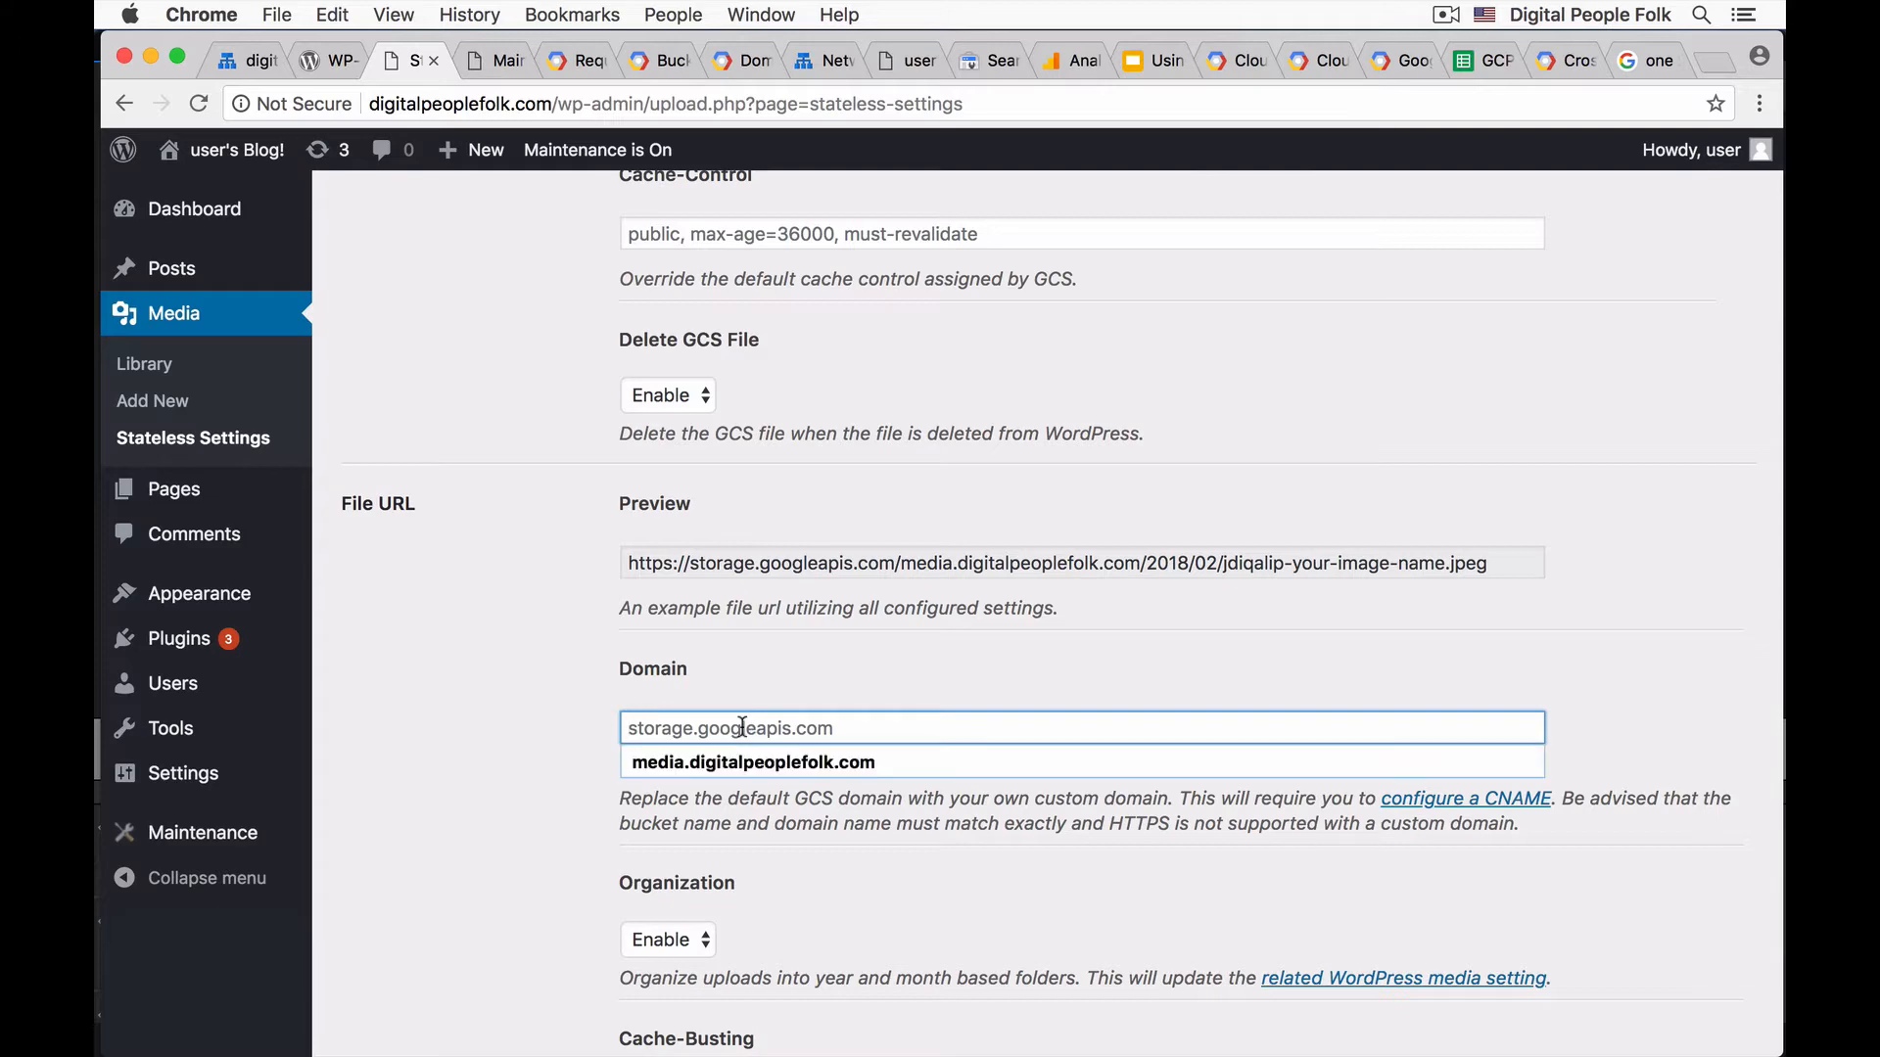
pyautogui.click(753, 762)
pyautogui.scroll(-5, 409, 654)
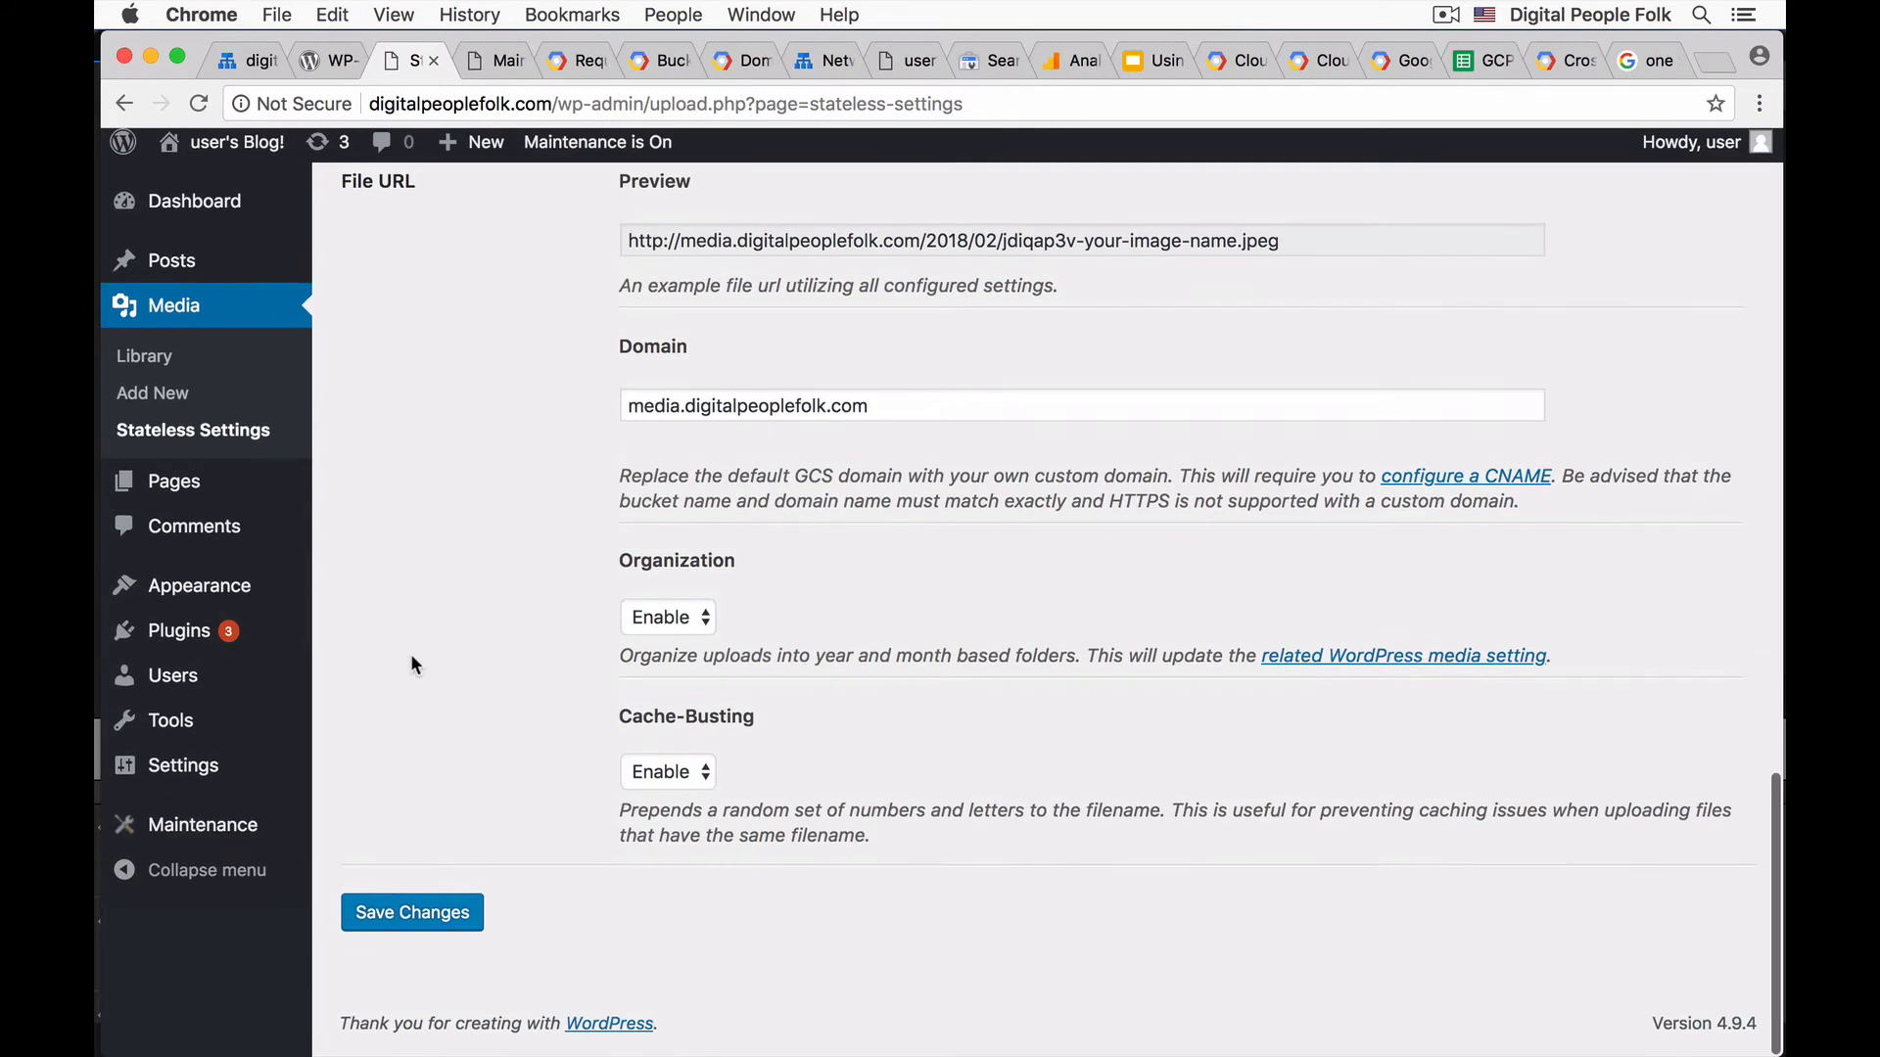
pyautogui.click(419, 925)
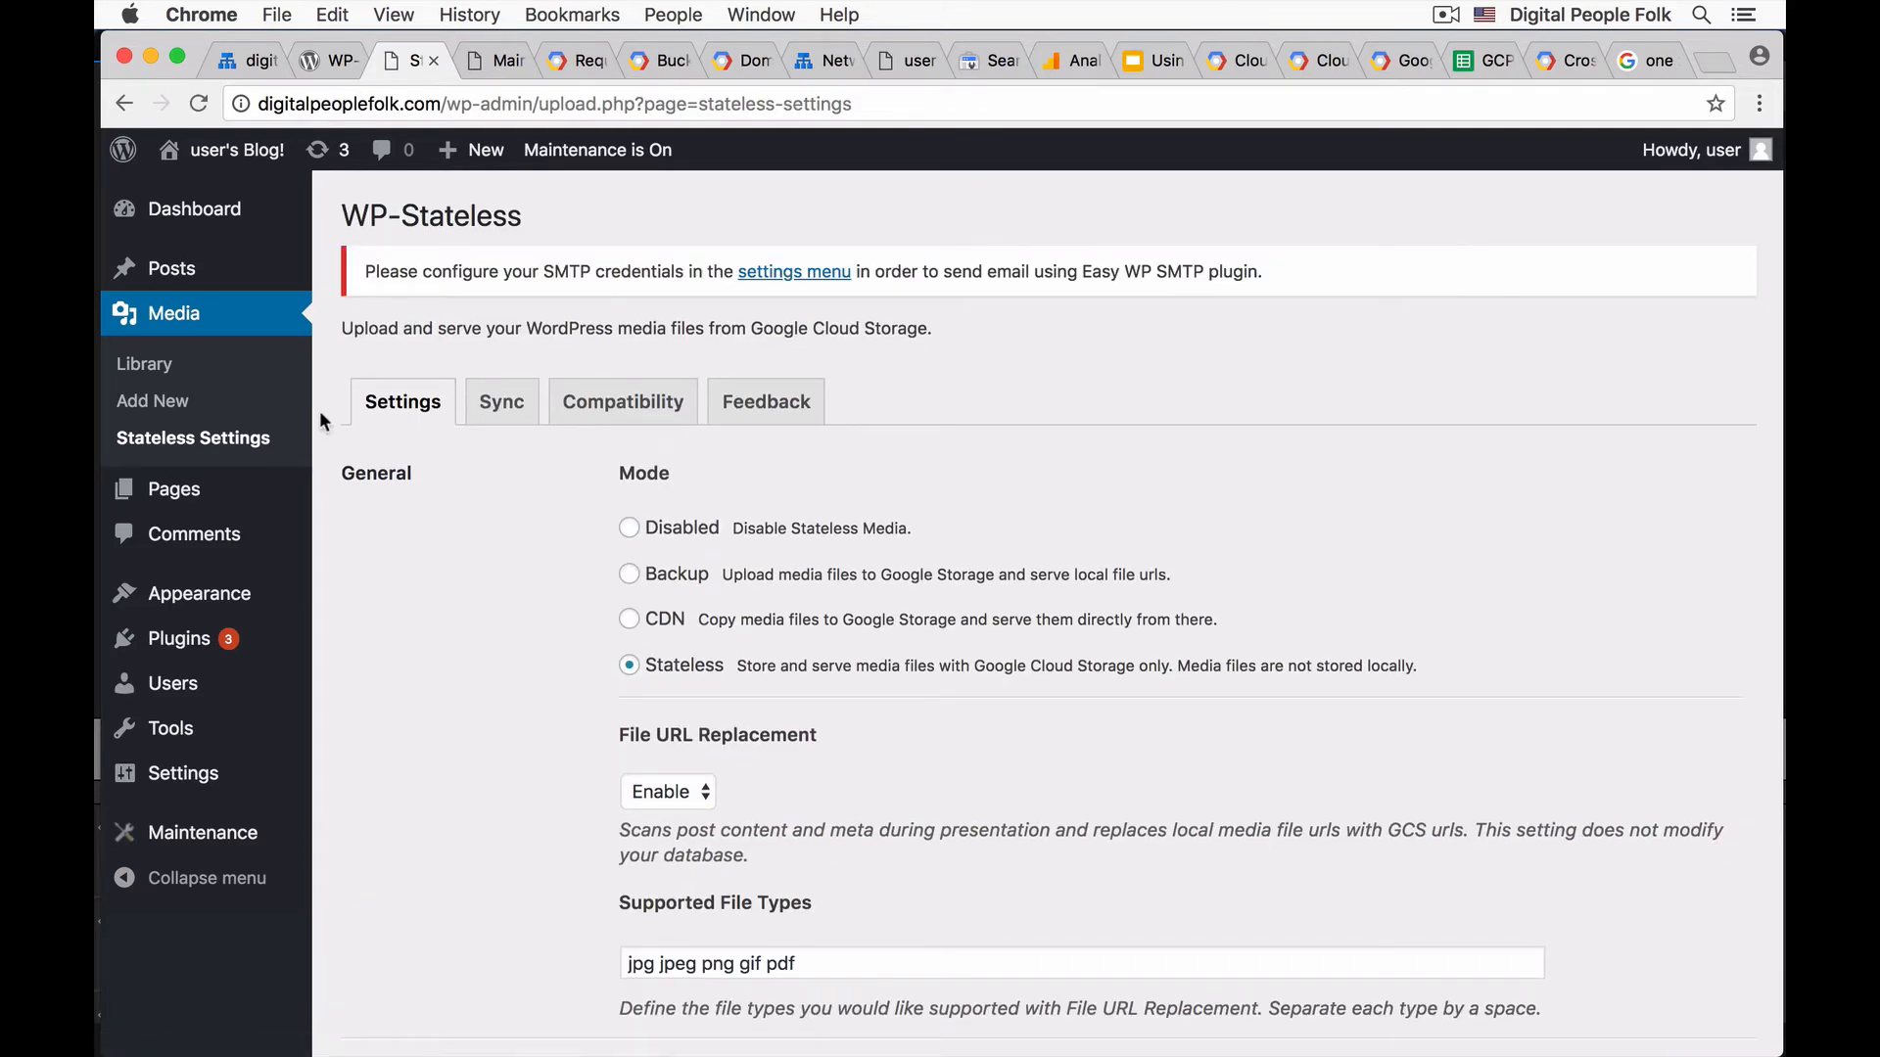
# - Upload testimage.jpeg from the Downloads folder as new WordPress media
pyautogui.click(157, 403)
pyautogui.click(1053, 519)
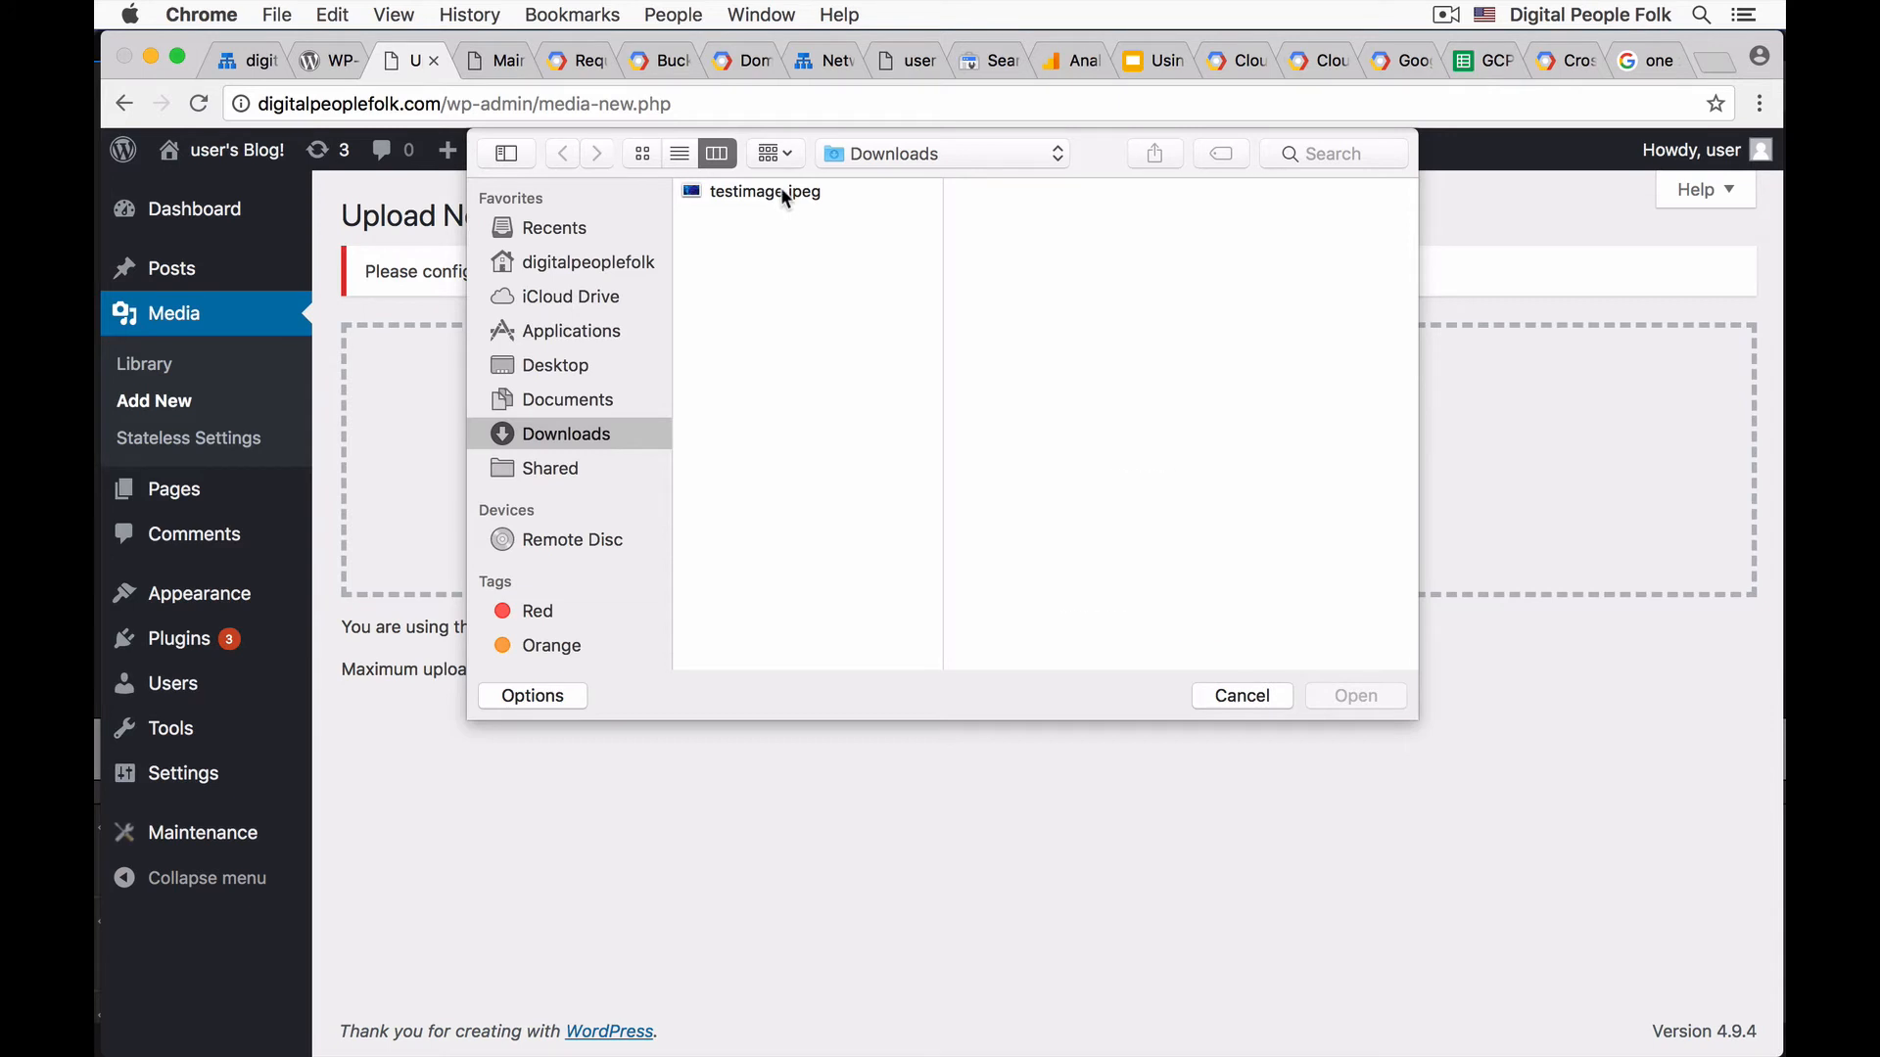
pyautogui.click(780, 191)
pyautogui.click(1370, 696)
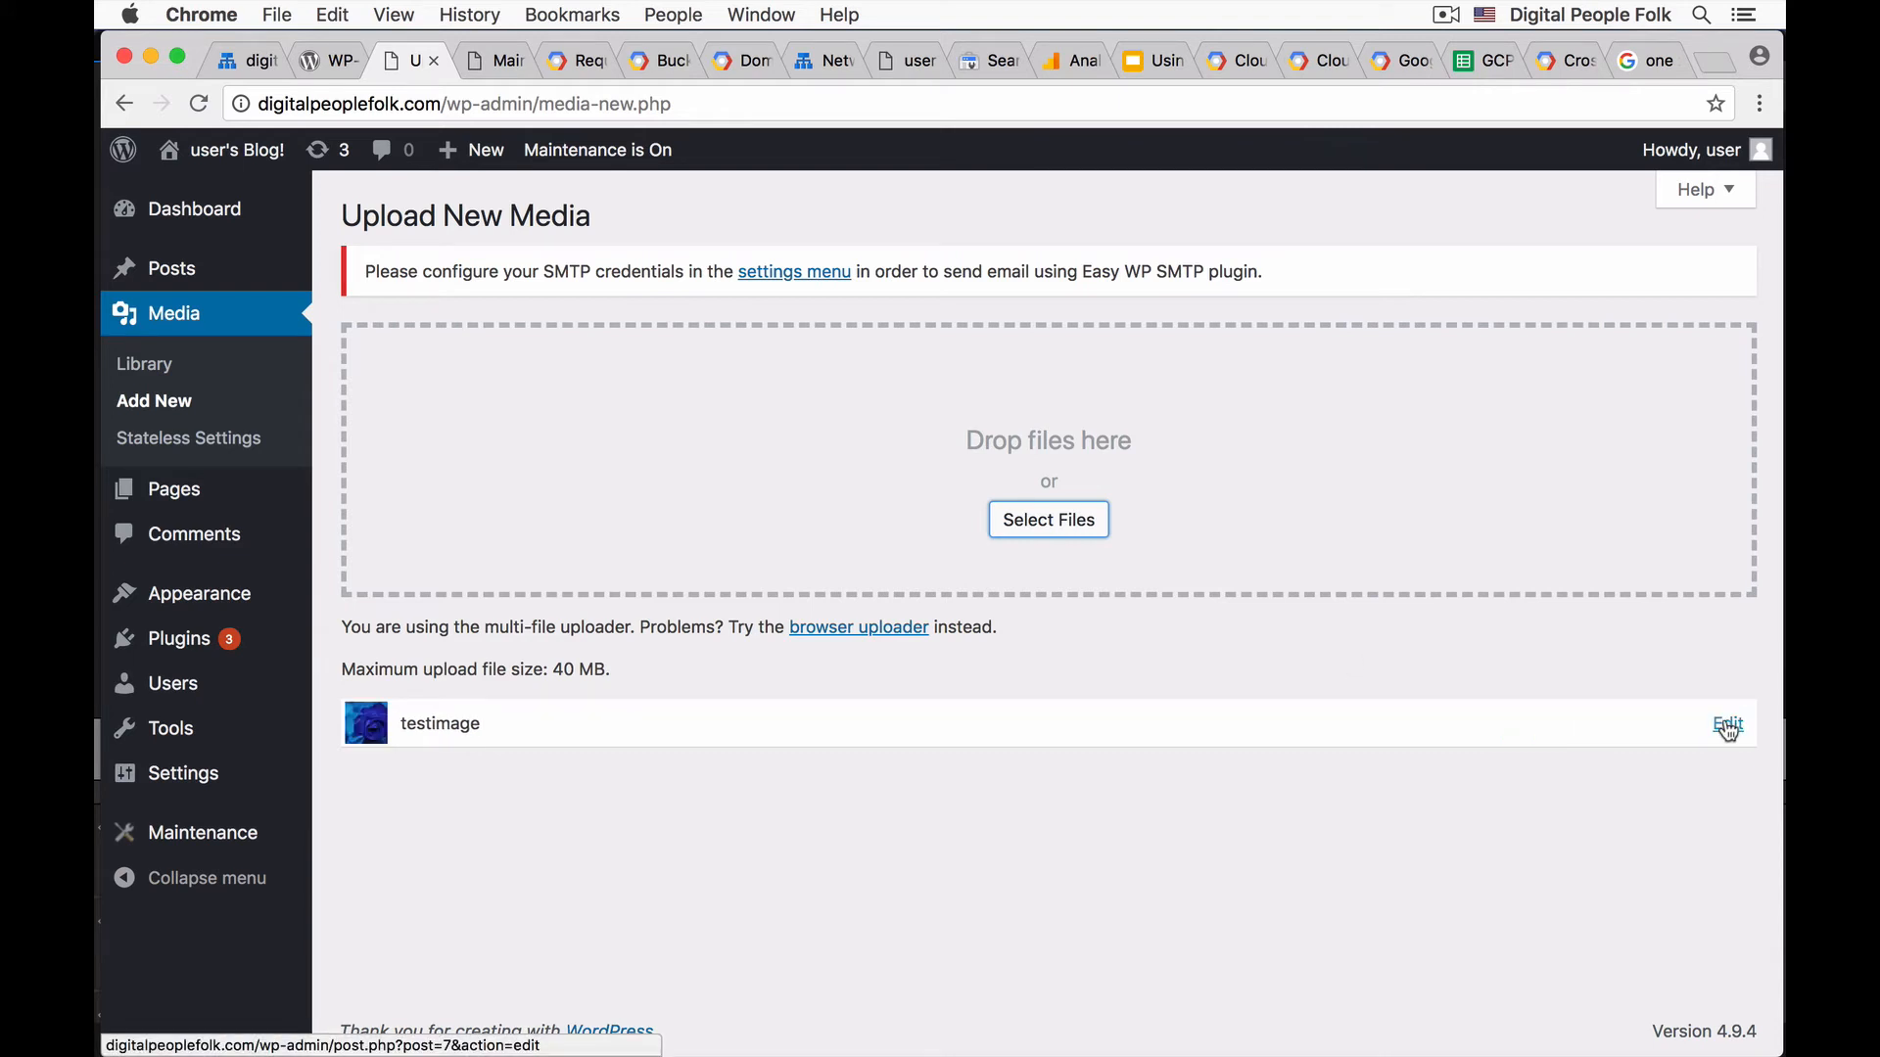
# - Open the uploaded testimage for editing and copy its Storage Bucket URL
pyautogui.click(1728, 726)
pyautogui.scroll(-1, 1160, 531)
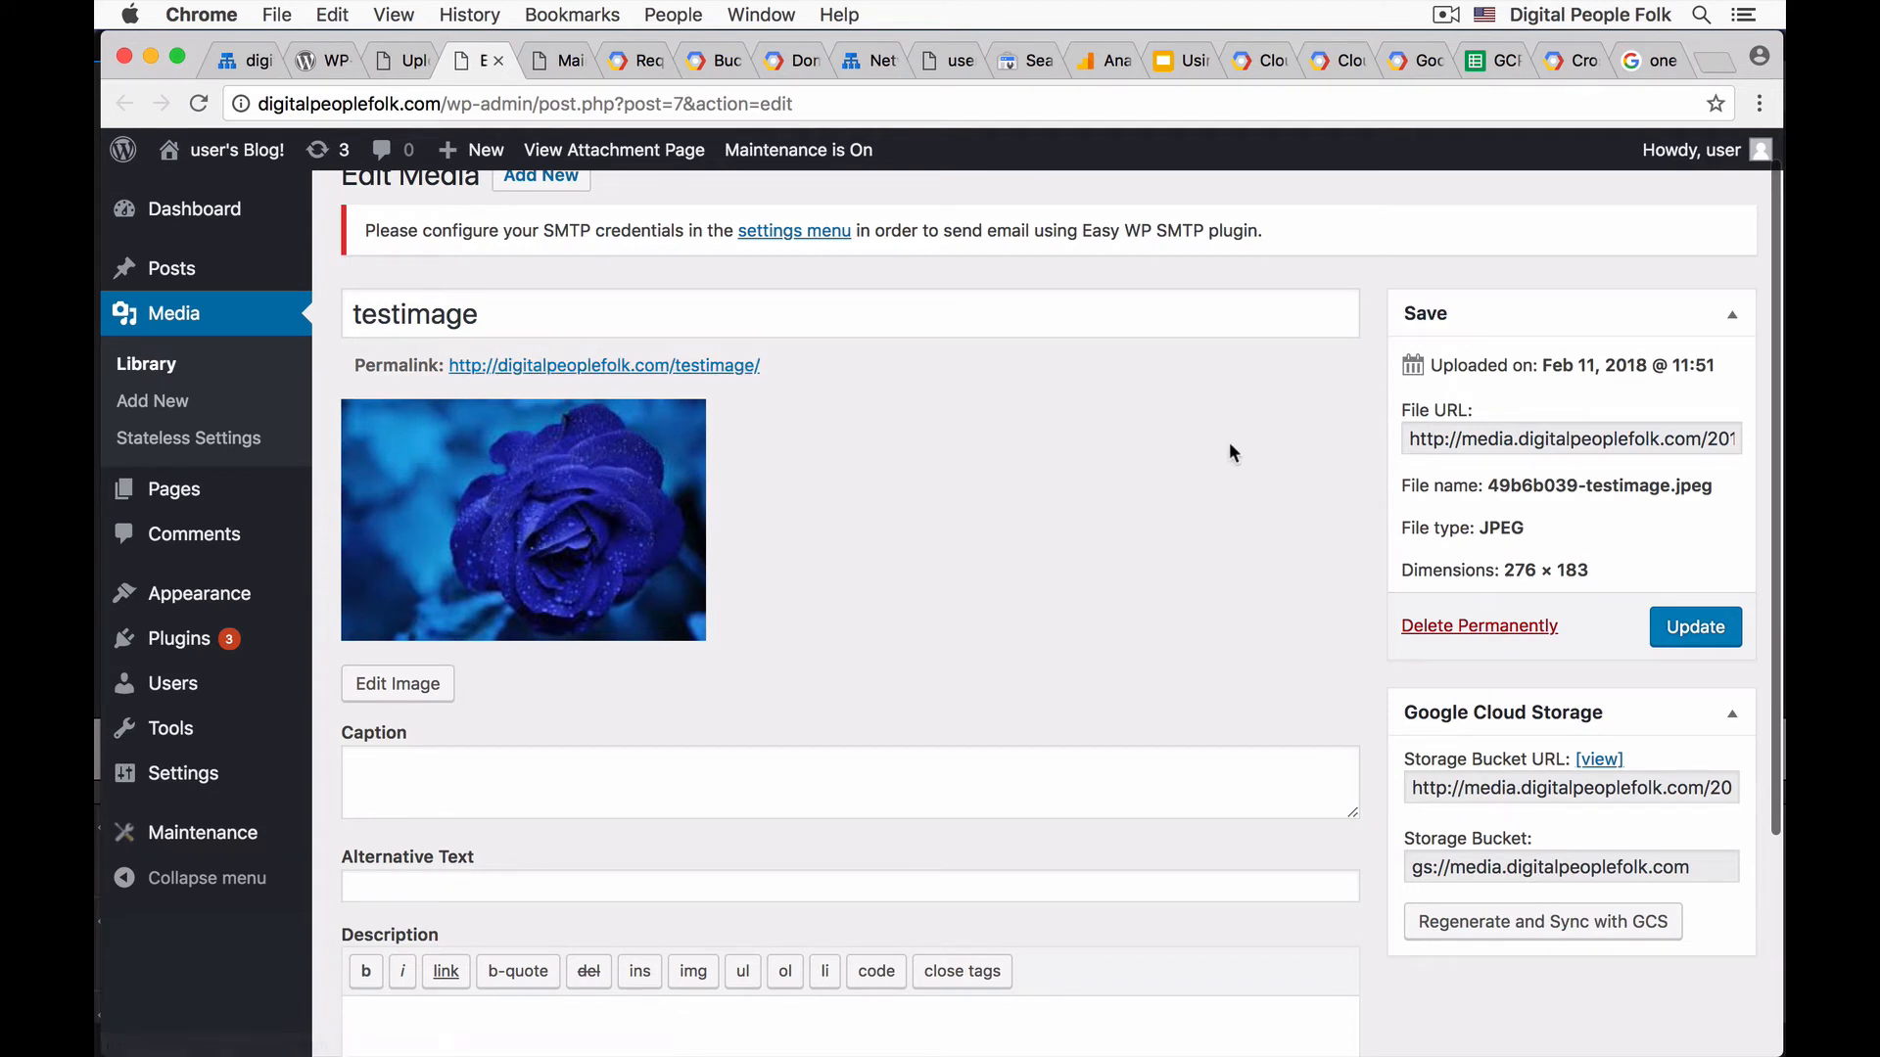
pyautogui.scroll(-5, 1230, 443)
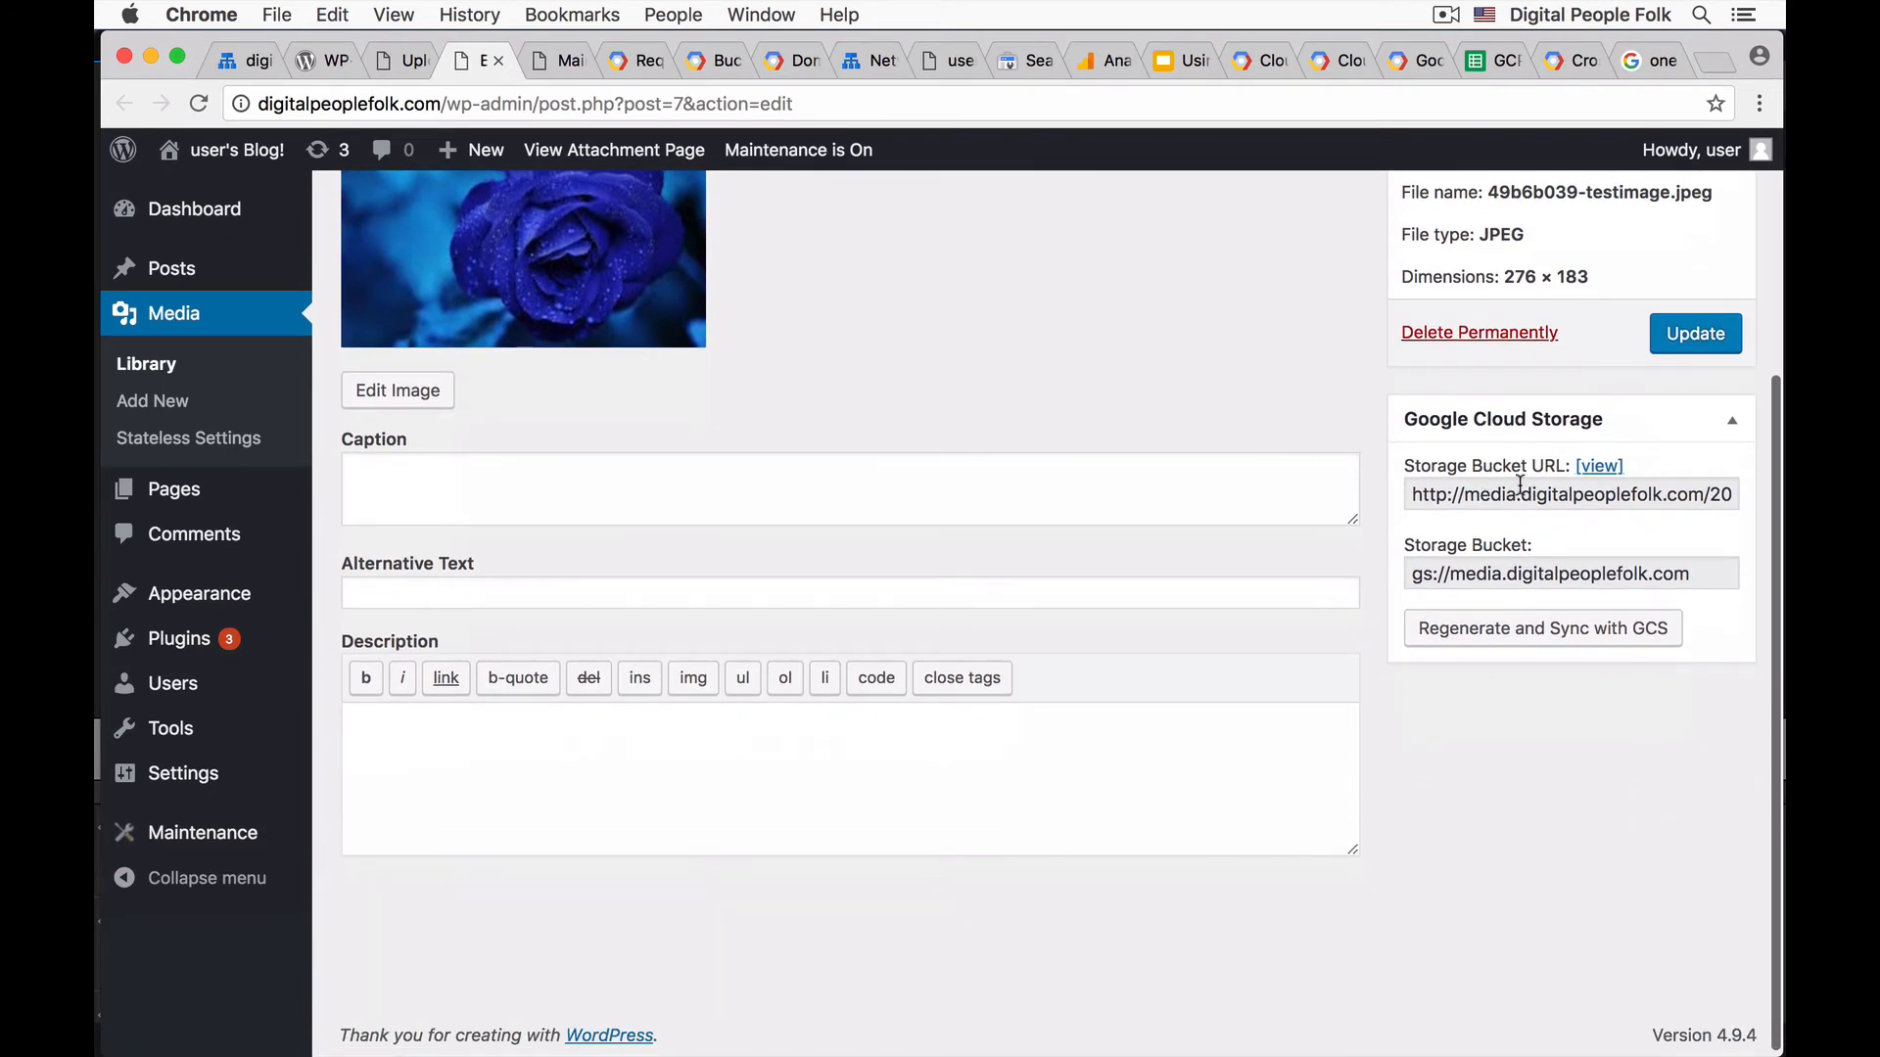
pyautogui.click(1539, 494)
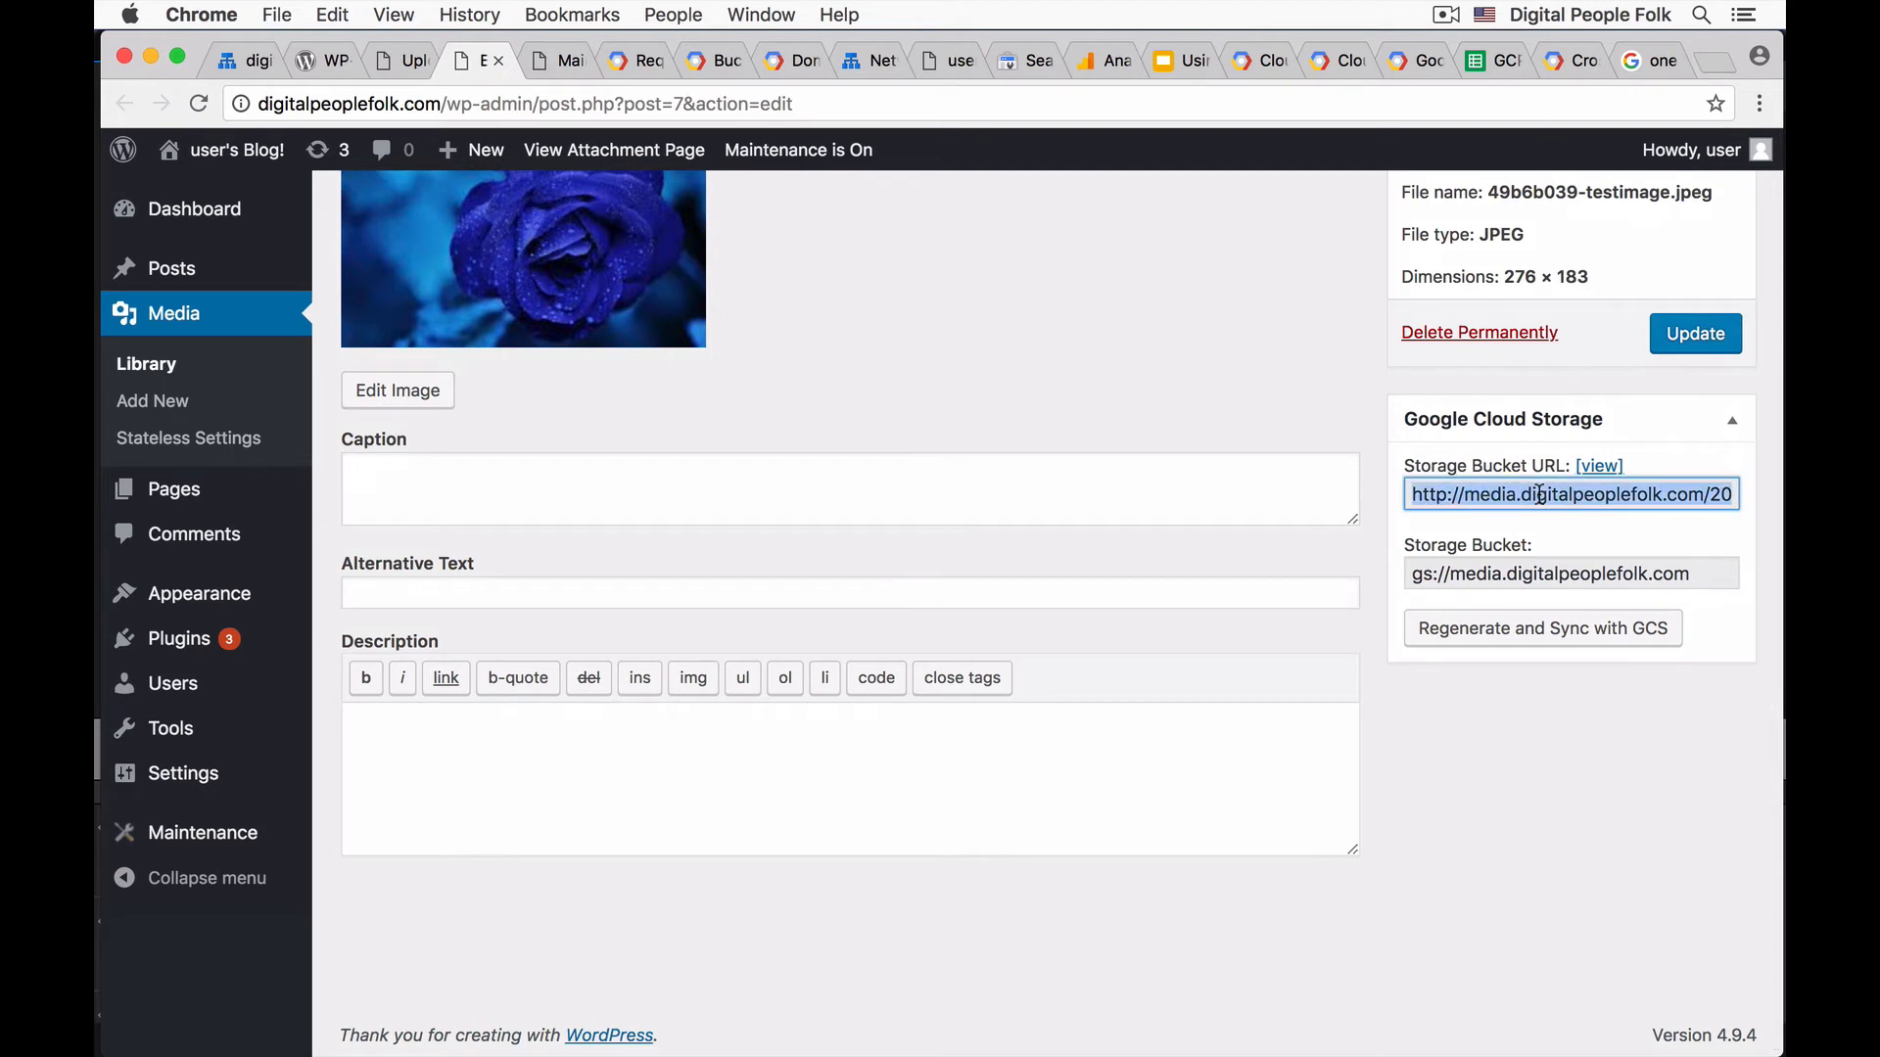
pyautogui.click(1539, 494)
pyautogui.press('super+c')
# - Load the copied testimage URL in a new browser tab to check that the image is served
pyautogui.press('super+t')
pyautogui.press('super+v')
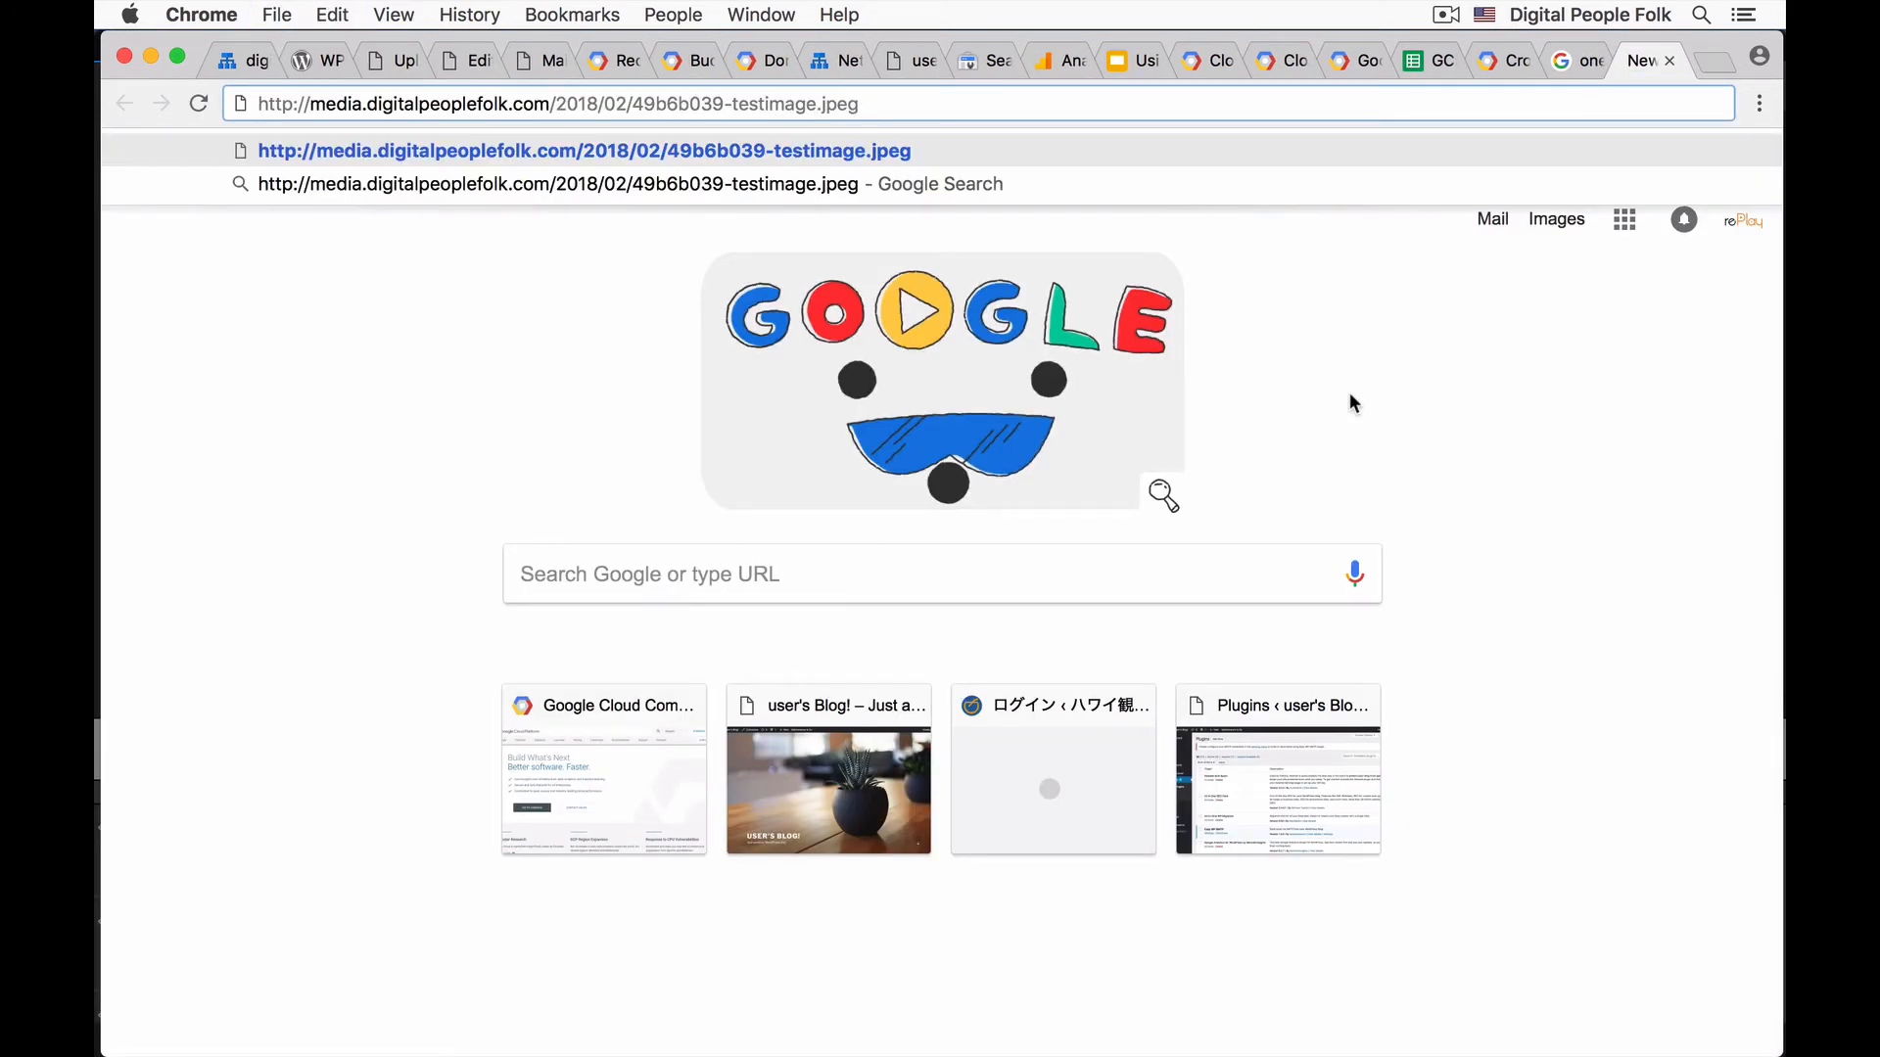
pyautogui.press('Return')
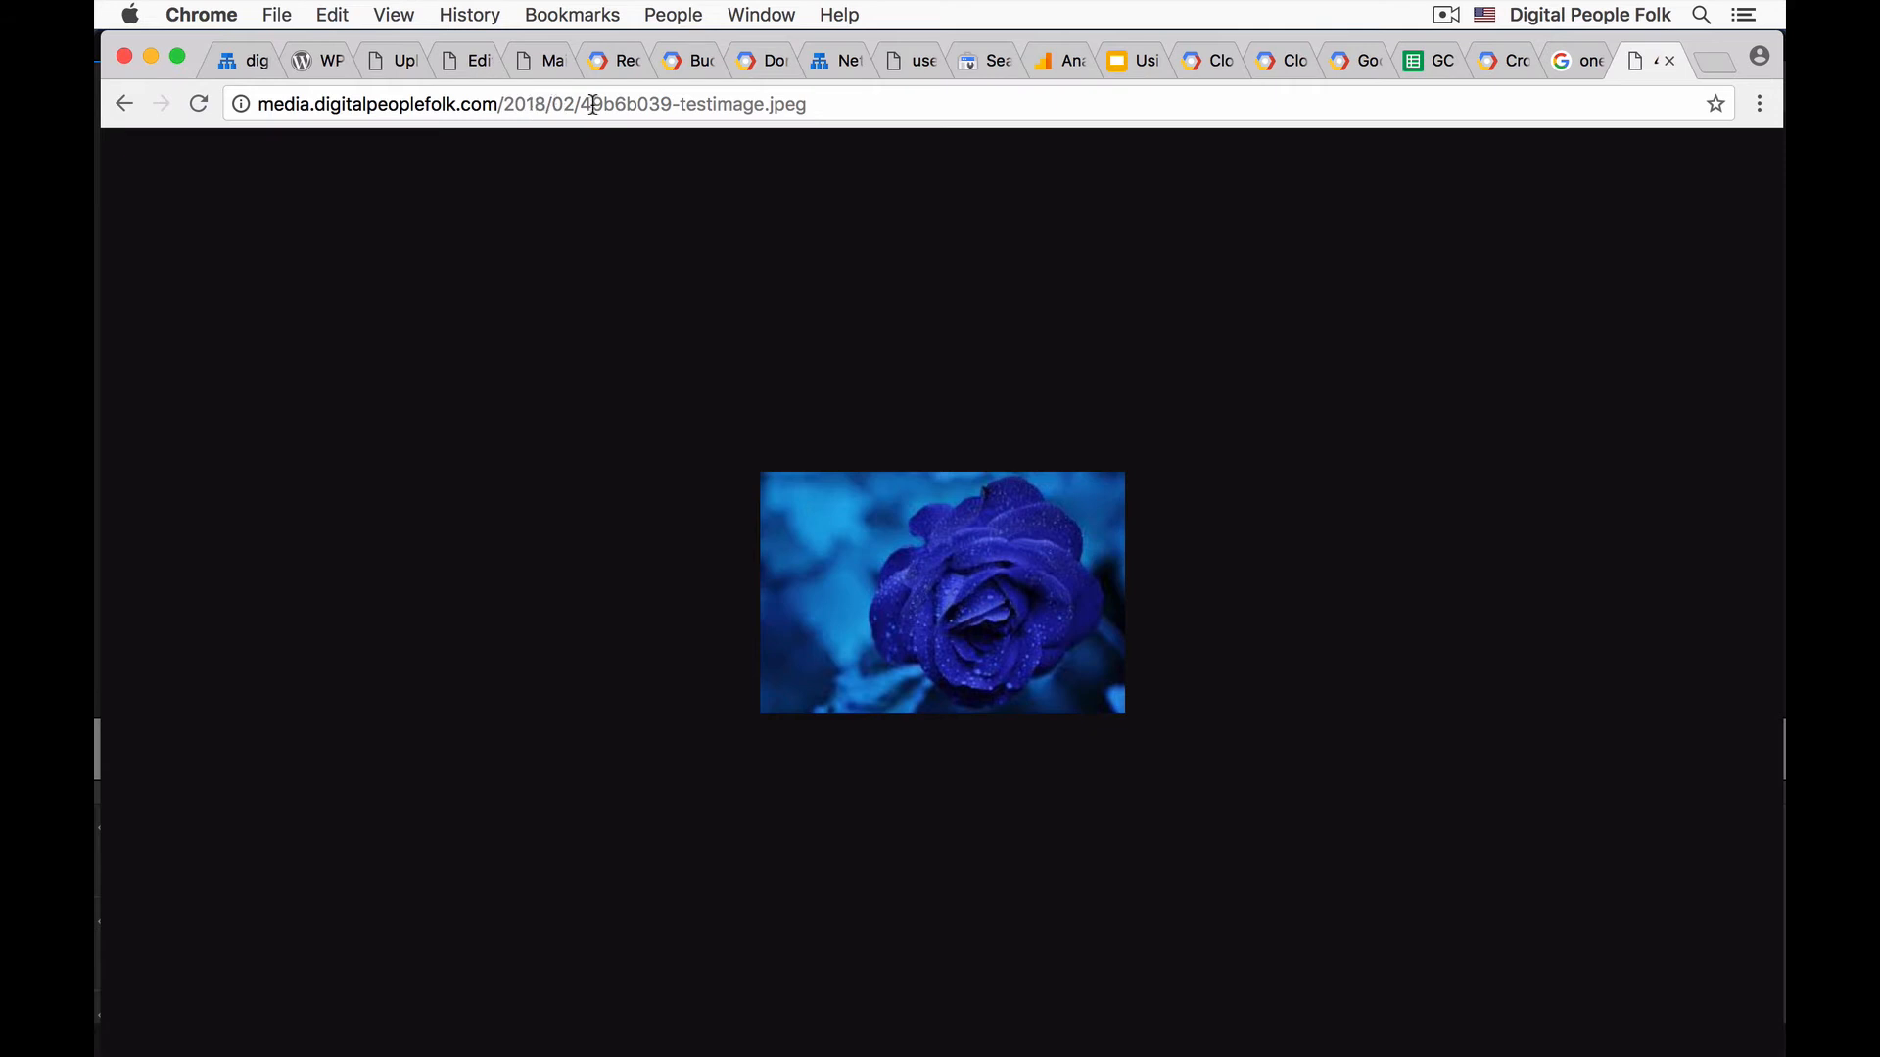
# - Return to the Google Cloud Platform console and open the Cloud Storage browser for the Digi People Videos project
pyautogui.click(240, 61)
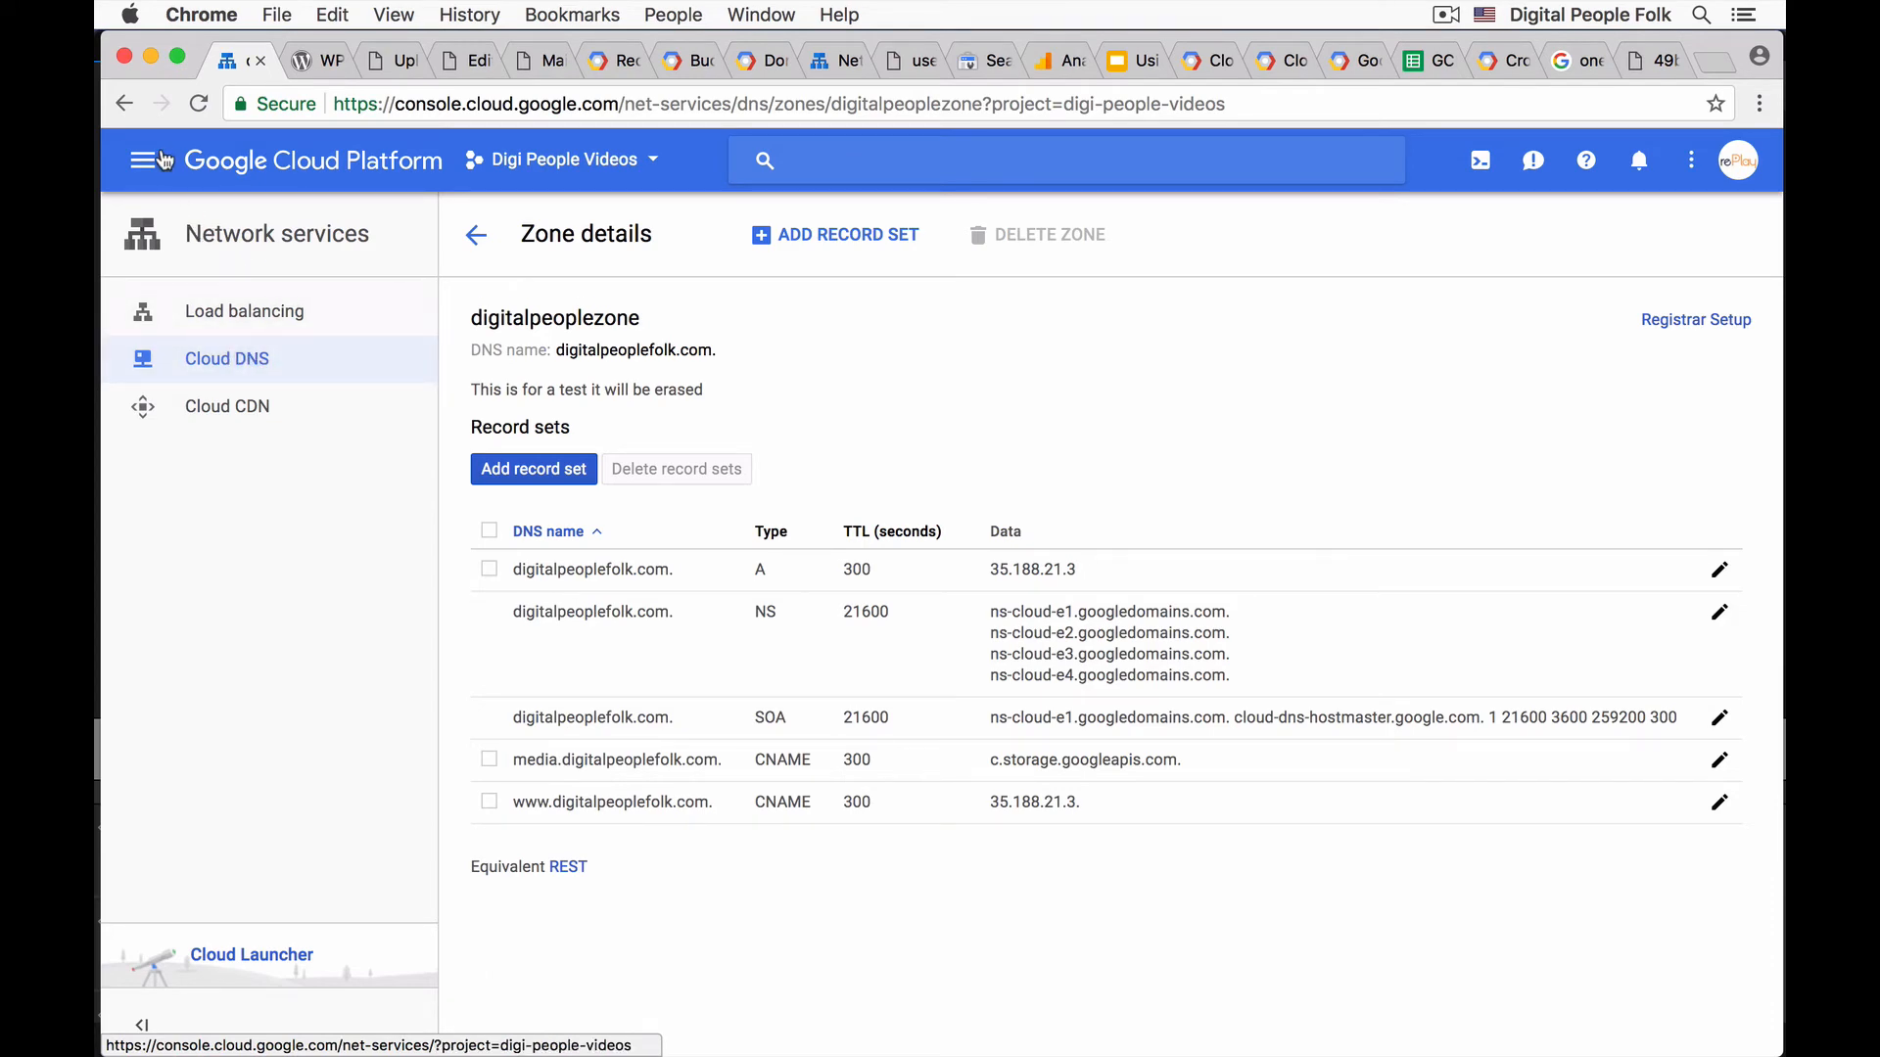
pyautogui.click(144, 159)
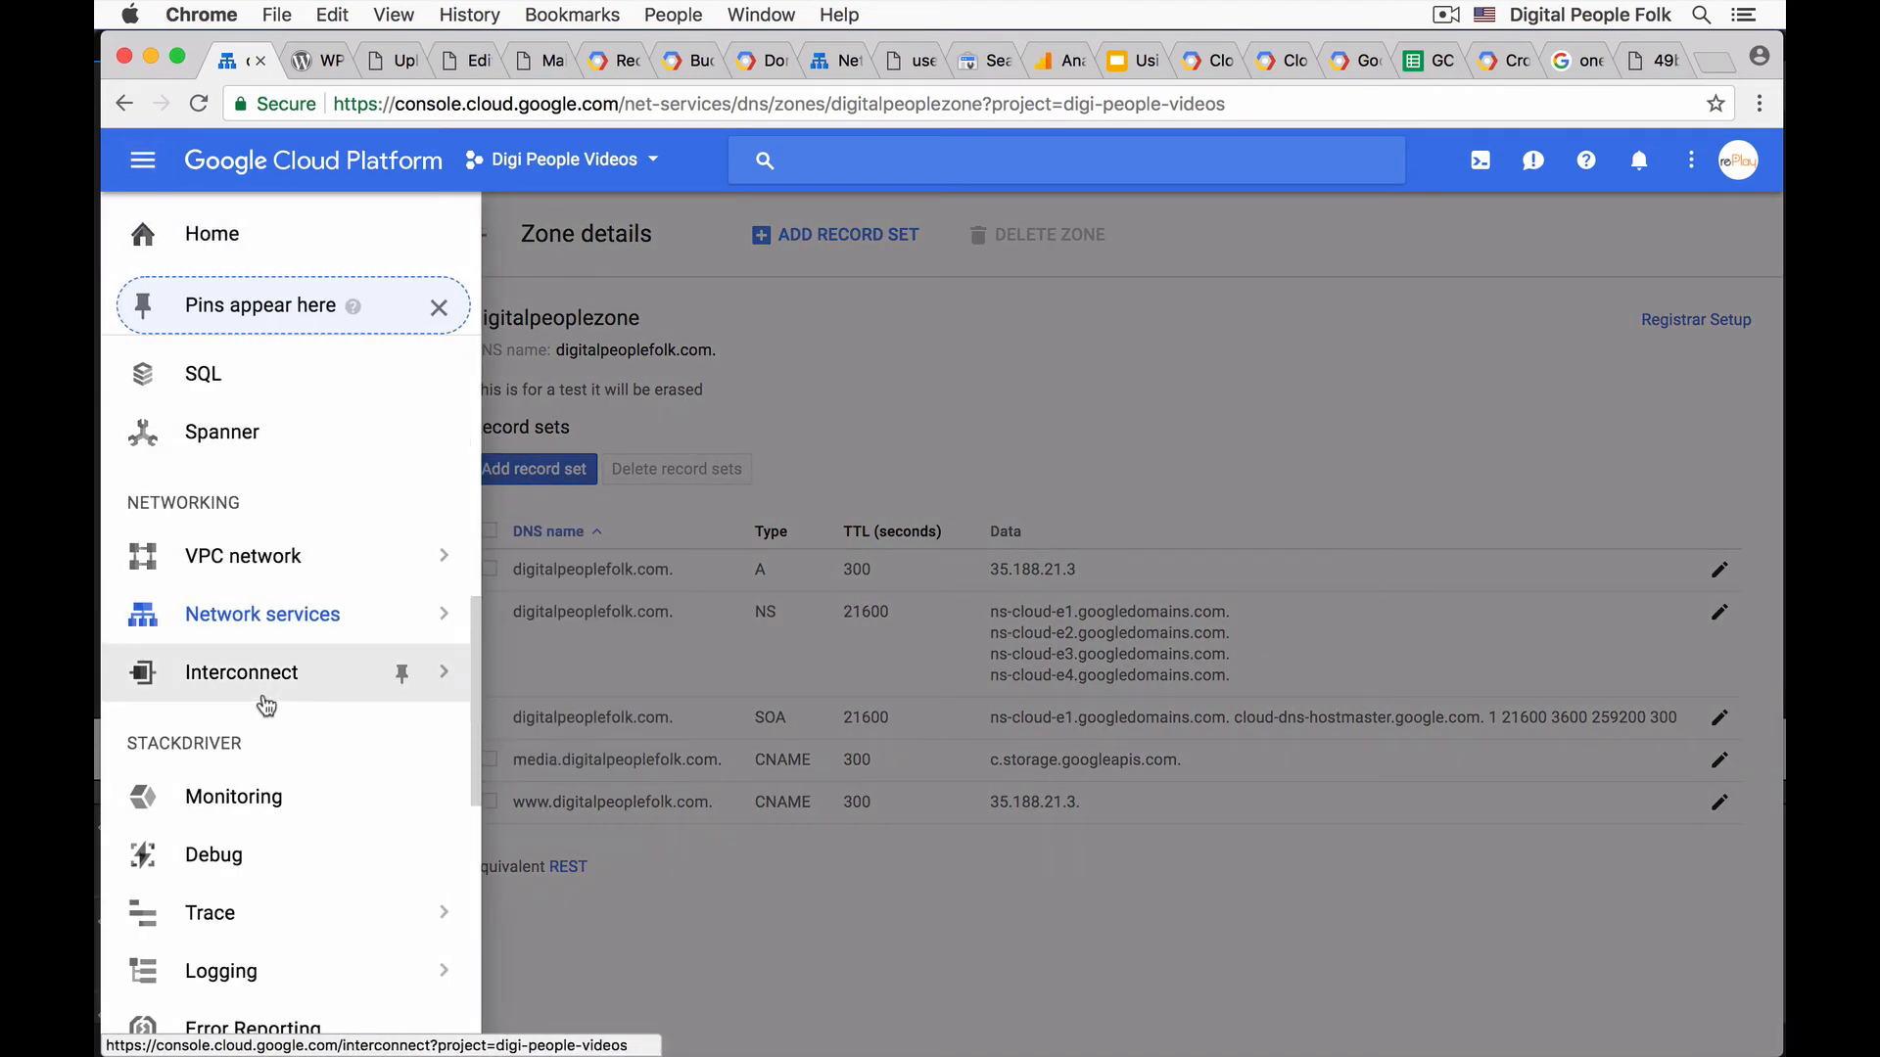
pyautogui.scroll(-3, 265, 701)
pyautogui.scroll(10, 264, 701)
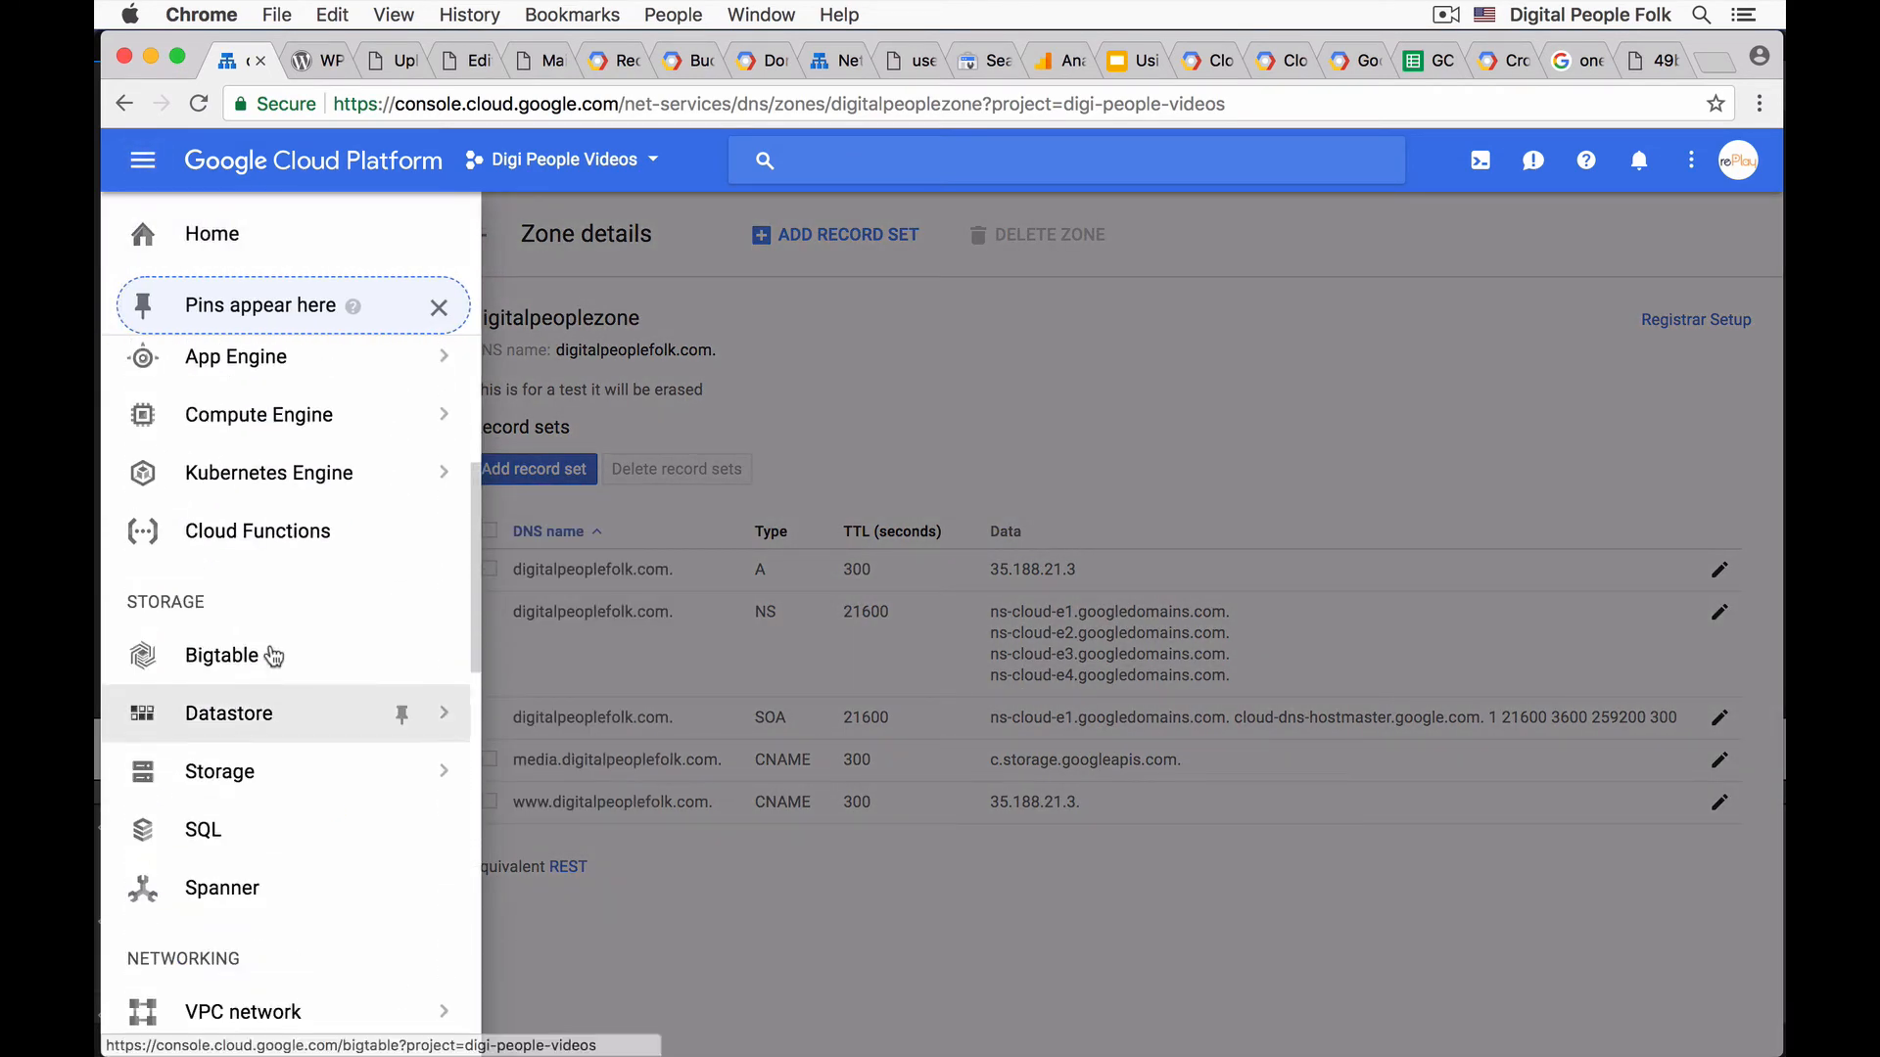
pyautogui.scroll(3, 272, 646)
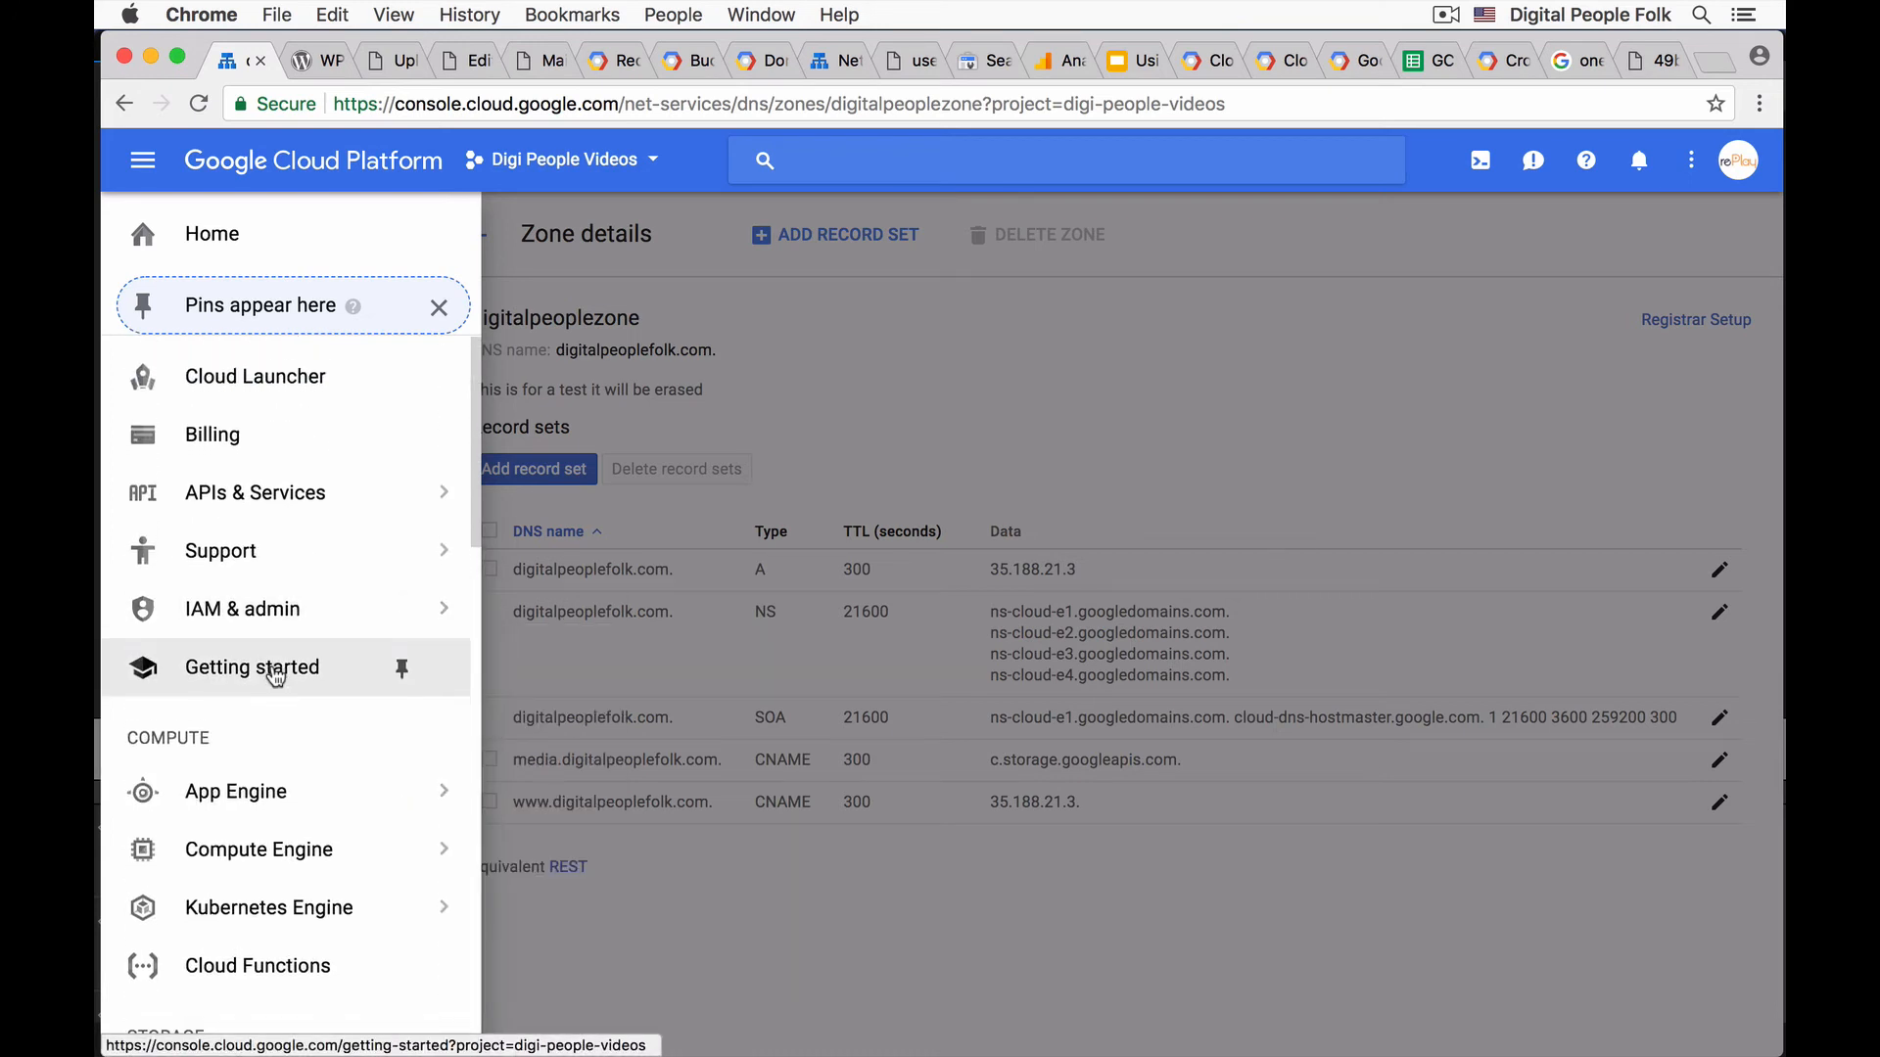
pyautogui.scroll(-4, 275, 674)
pyautogui.scroll(-3, 275, 675)
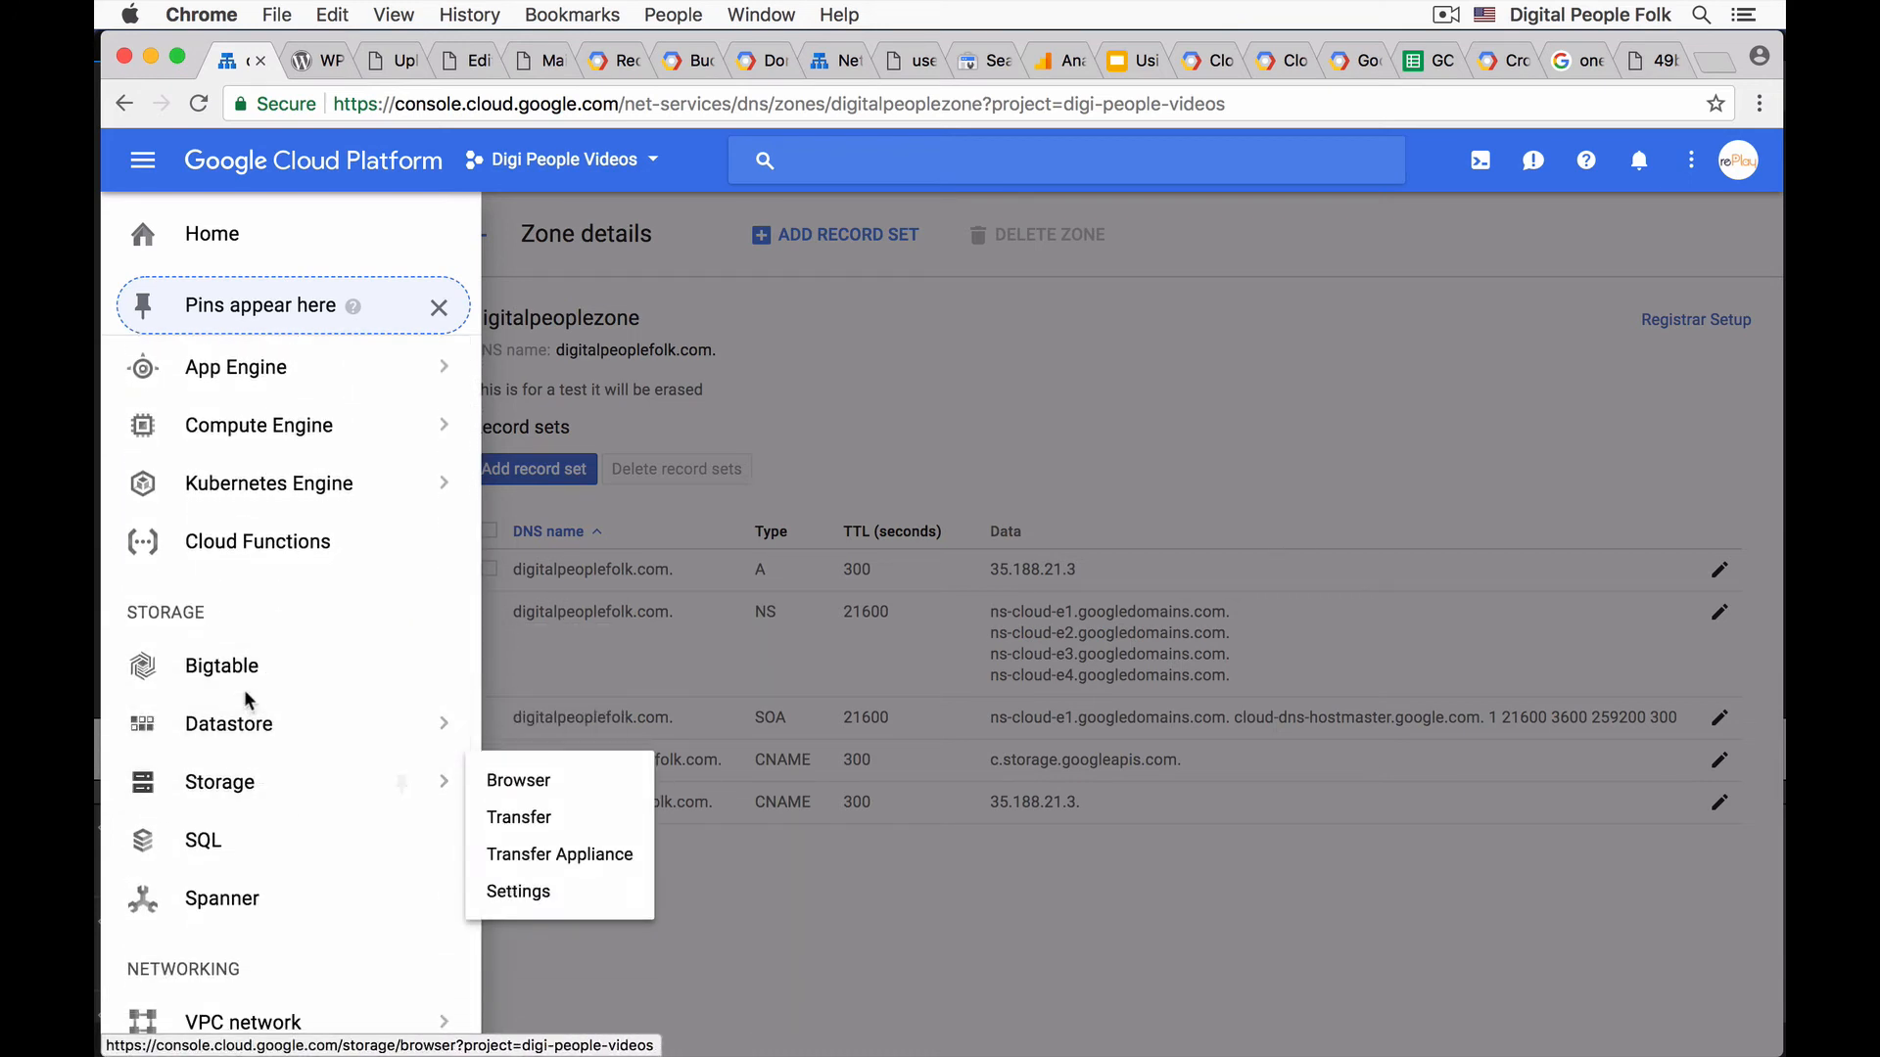
pyautogui.click(502, 778)
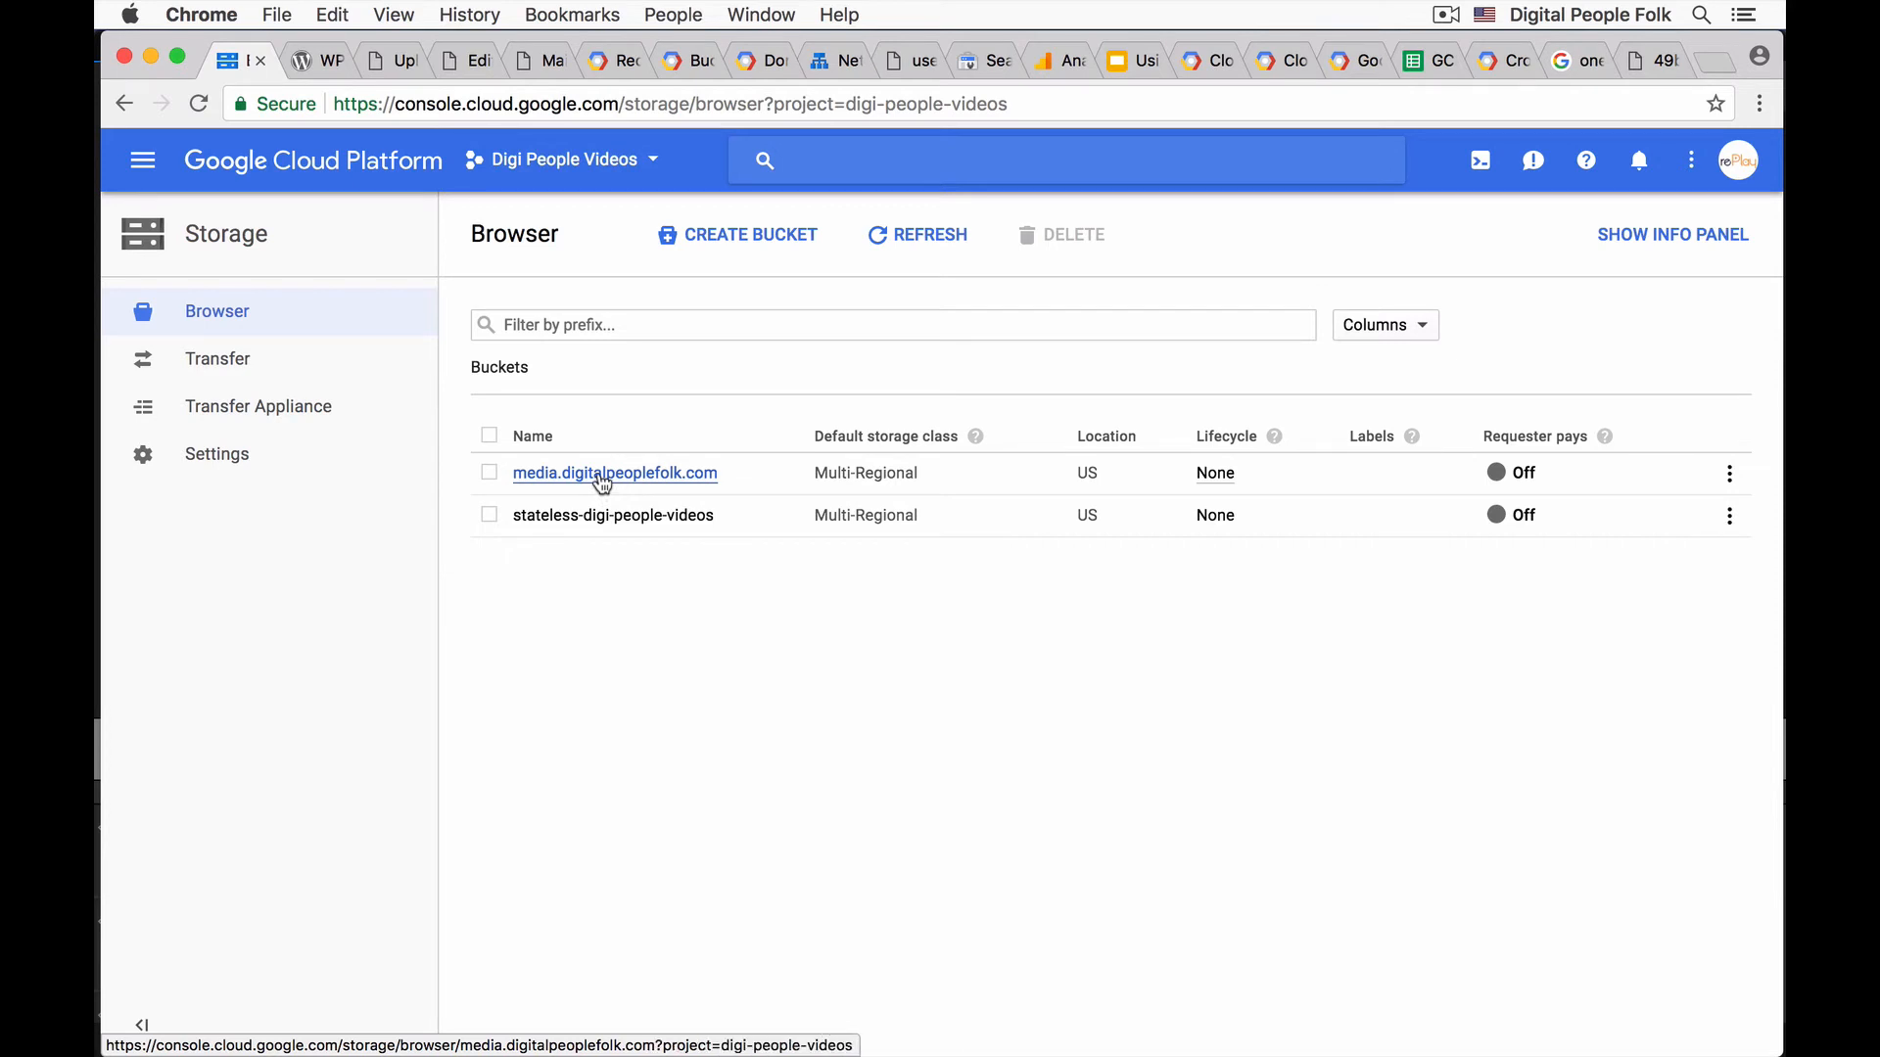
# - Open the media.digitalpeoplefolk.com bucket and go into its 2018/02 folder
pyautogui.click(601, 478)
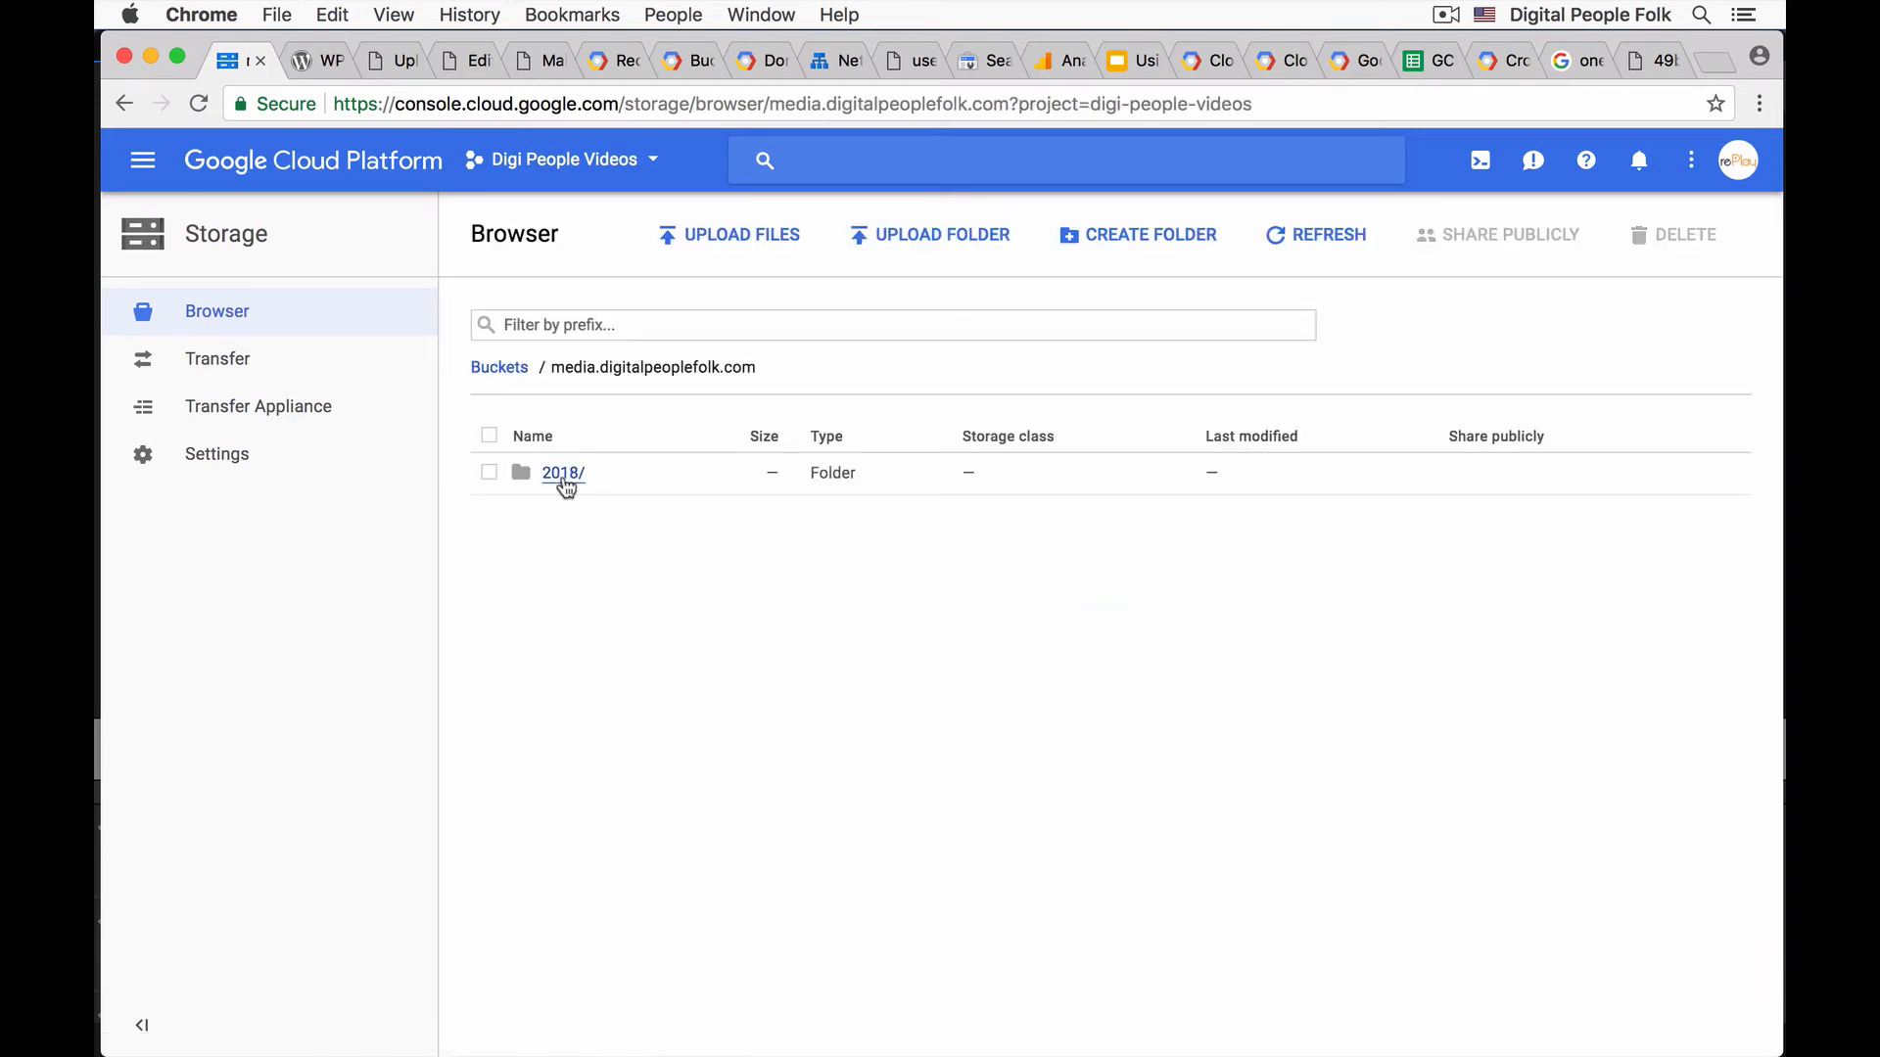
pyautogui.click(560, 473)
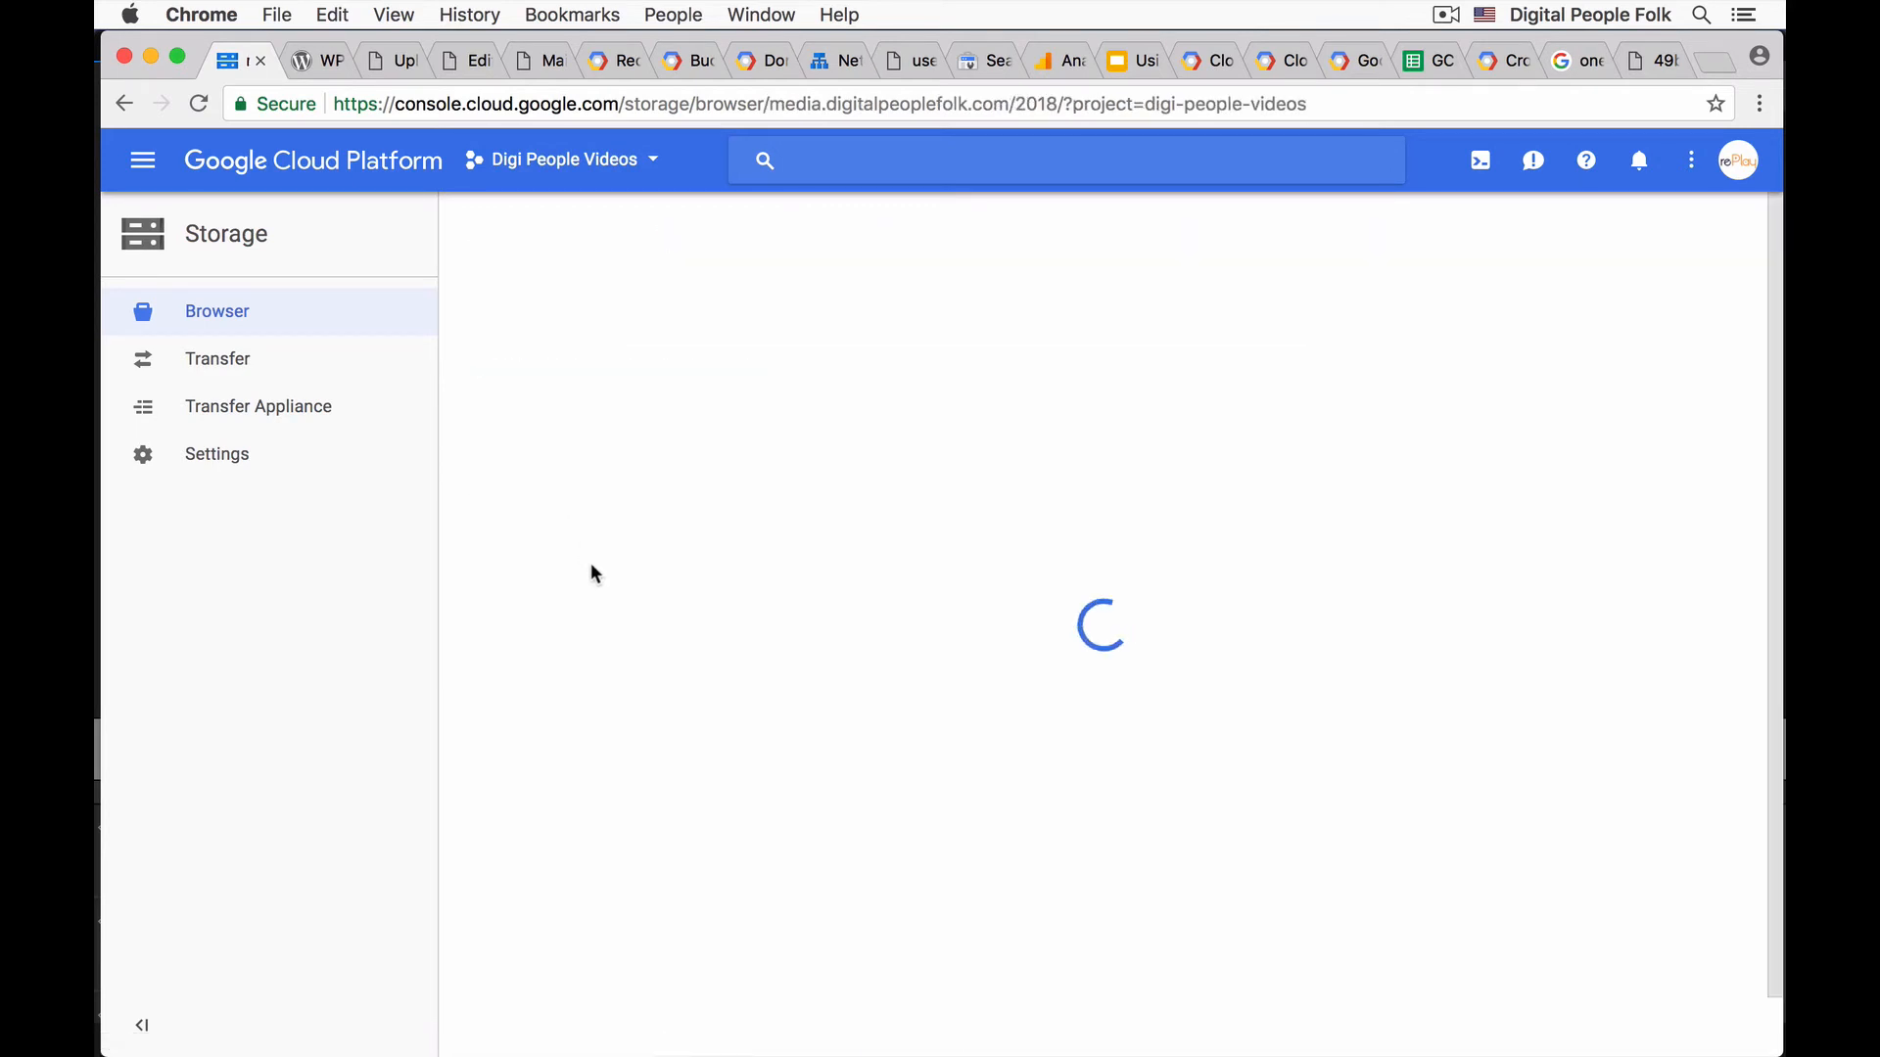
pyautogui.click(550, 477)
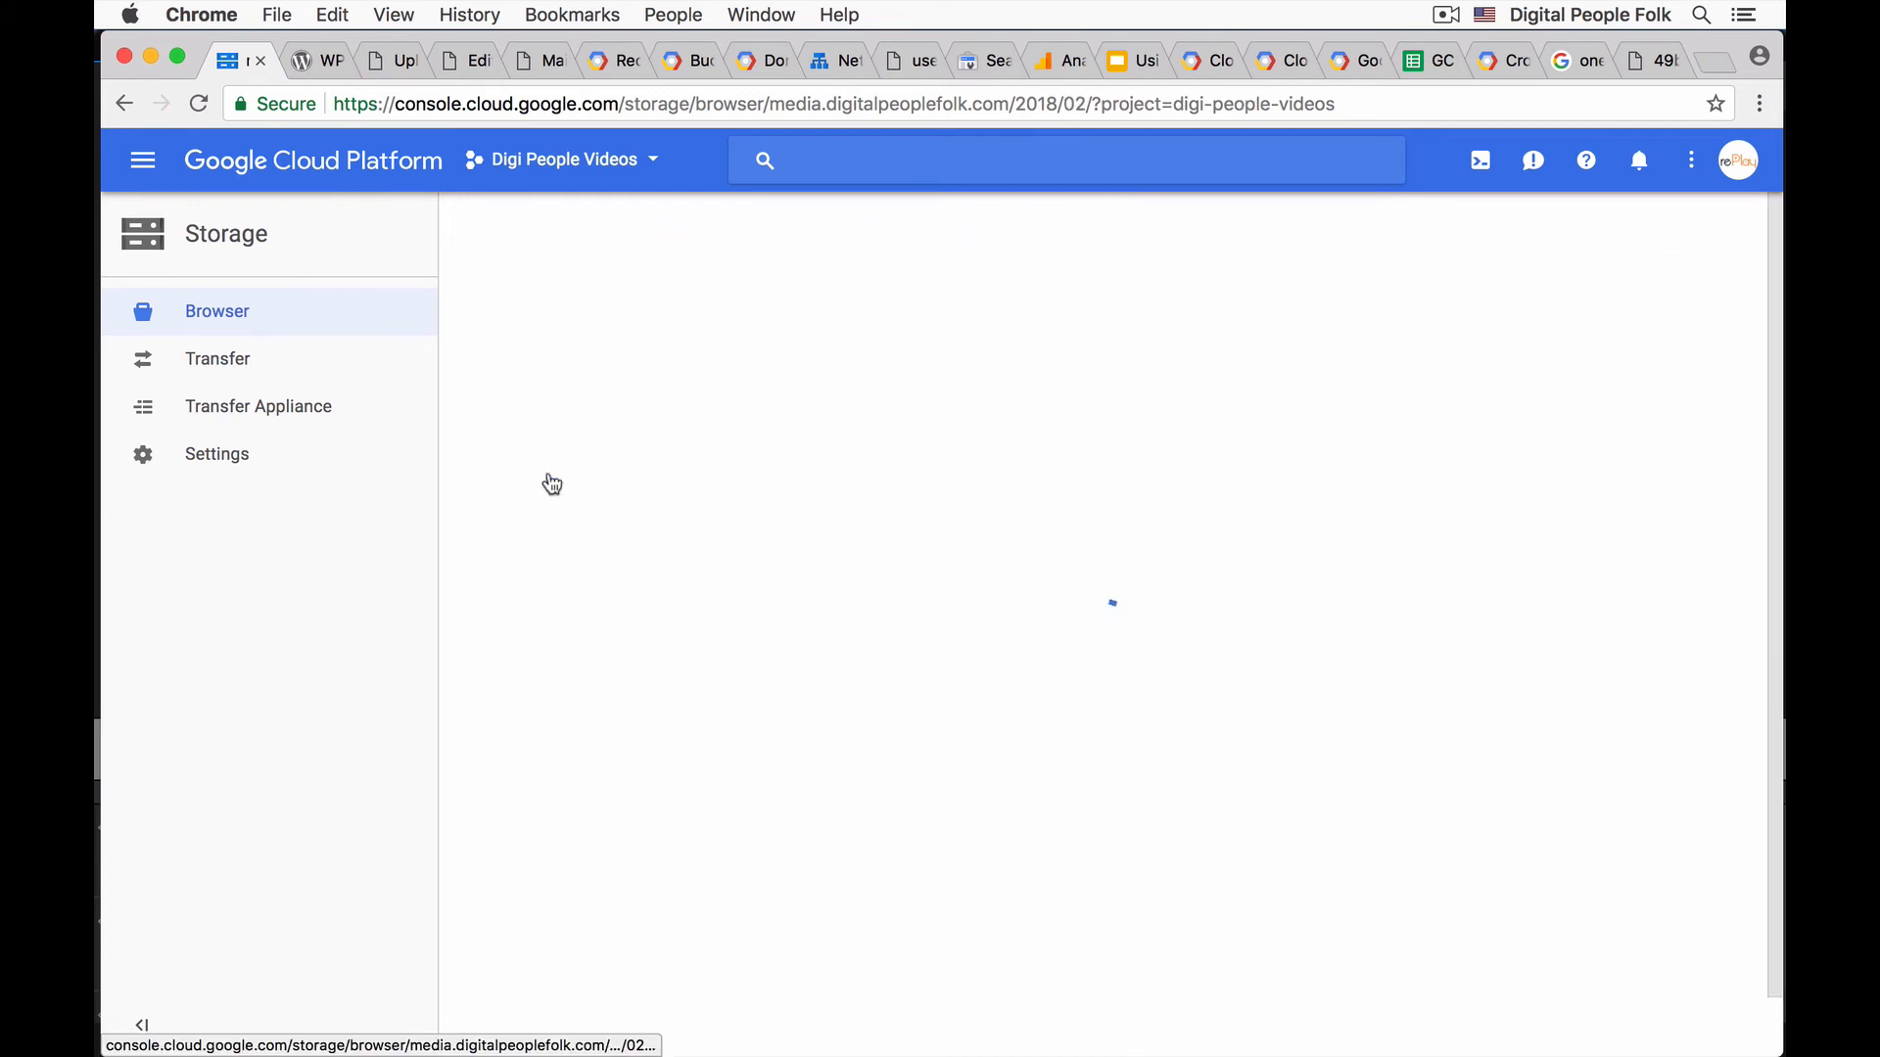